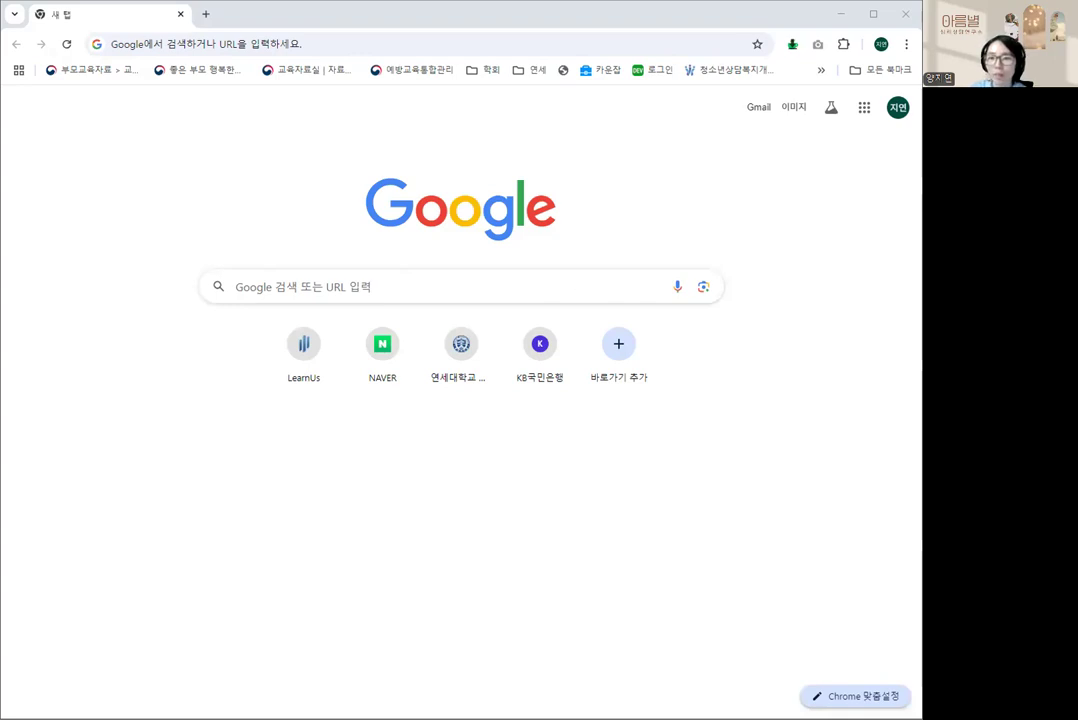
- Search Google for 구글폼, go to Google Forms, and create a blank form
left_click(581, 284)
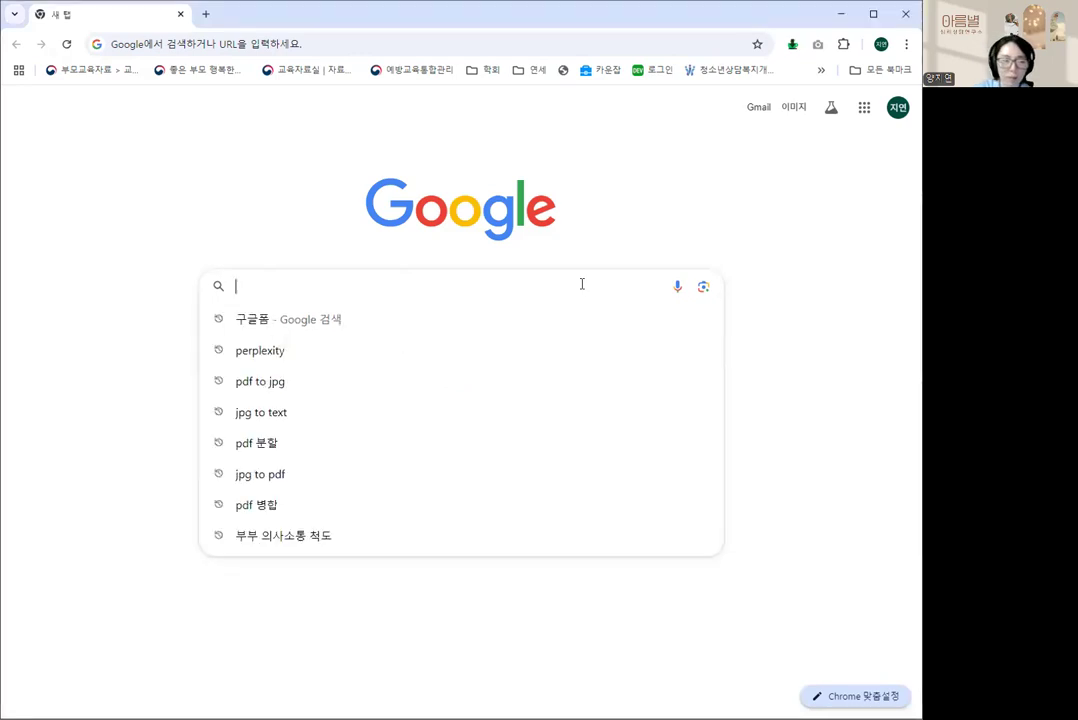
type("구글폼")
key("Return")
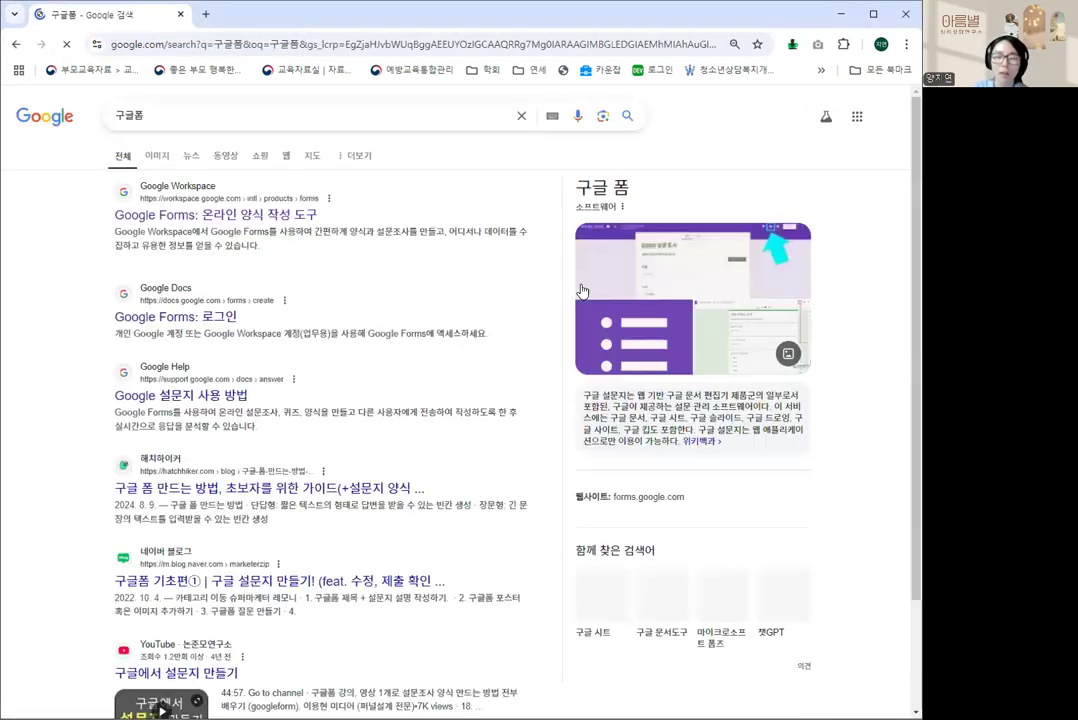
left_click(268, 214)
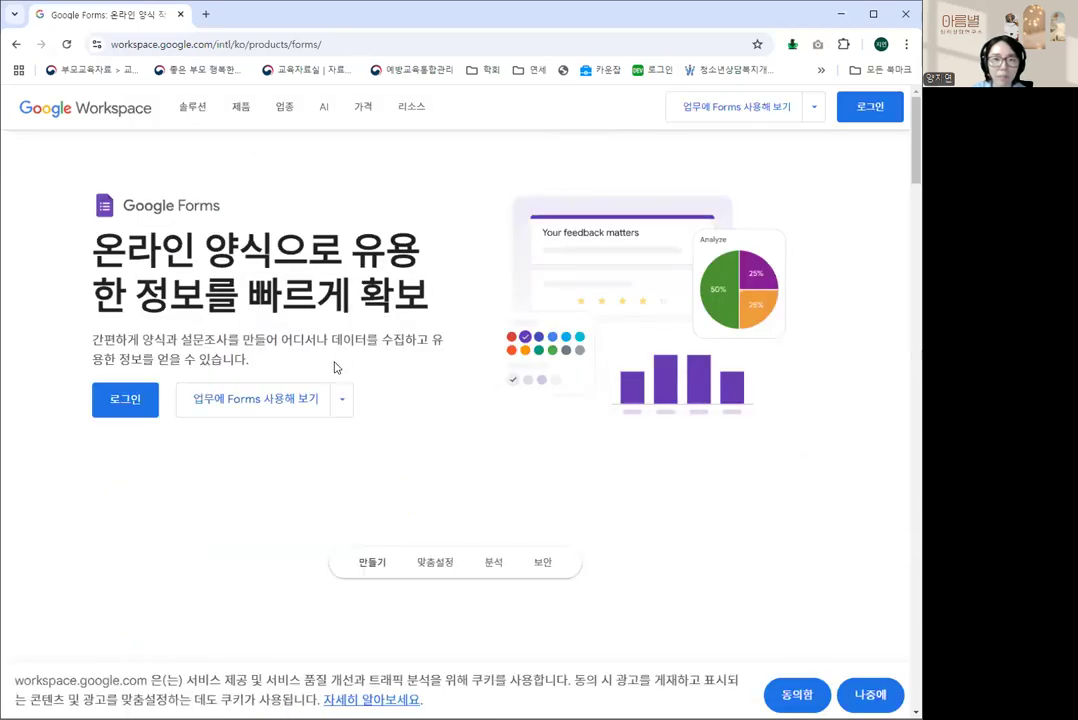
left_click(264, 408)
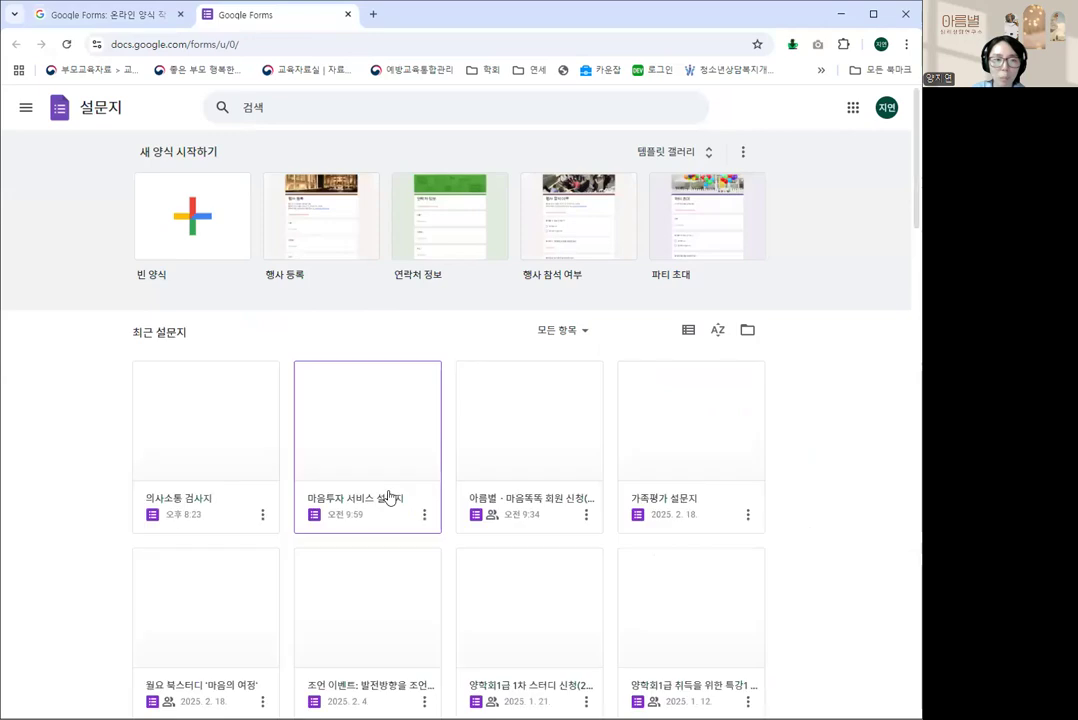
left_click(192, 232)
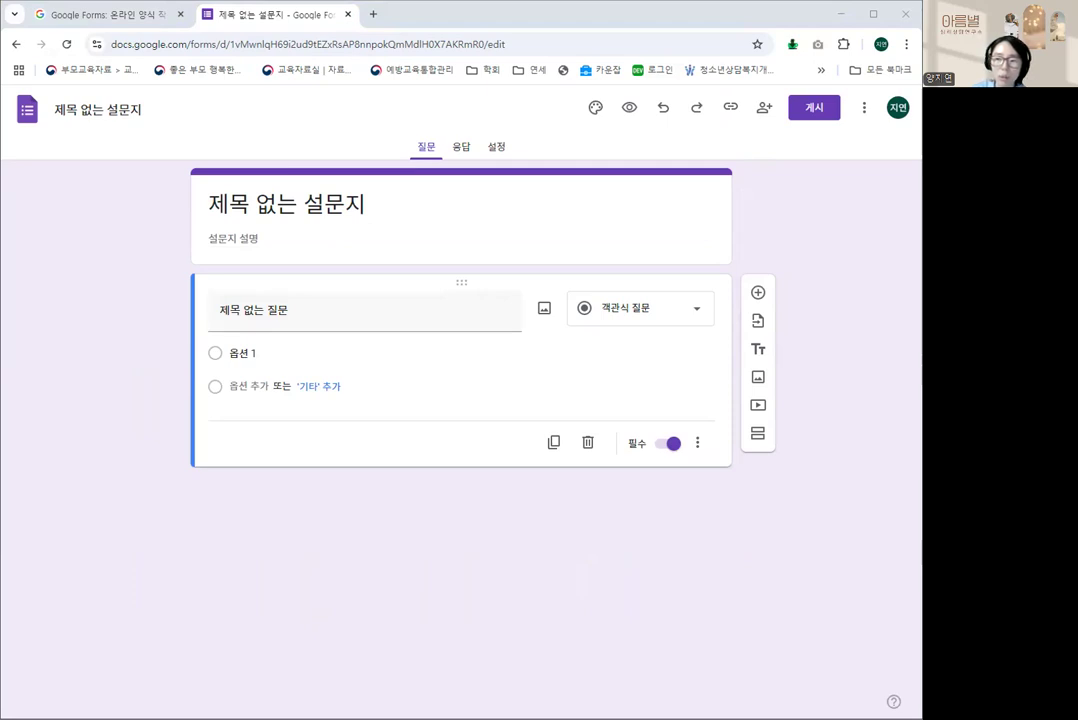
- Title the form's first question '성함'
left_click(369, 315)
type("성함")
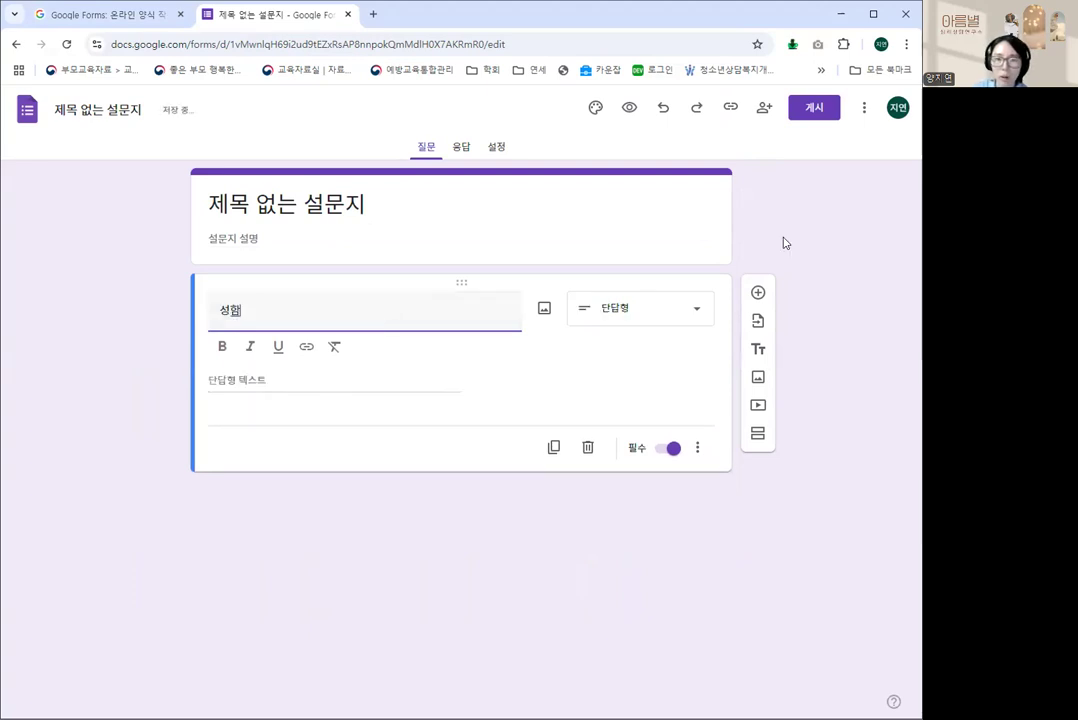
left_click(758, 293)
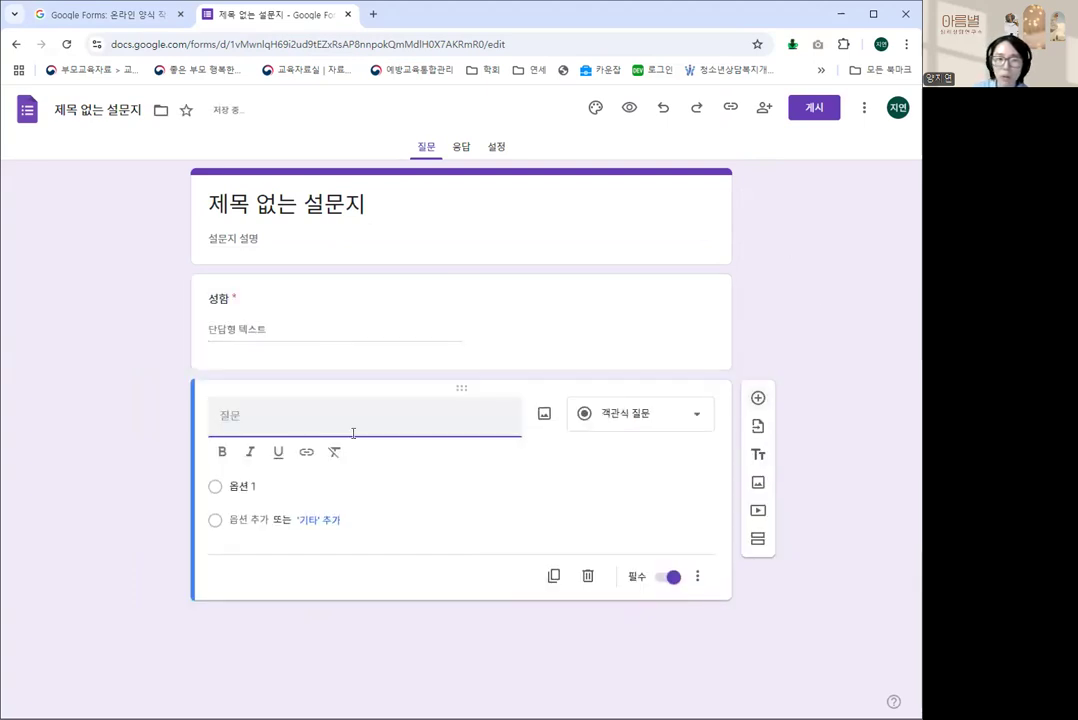
type("실시")
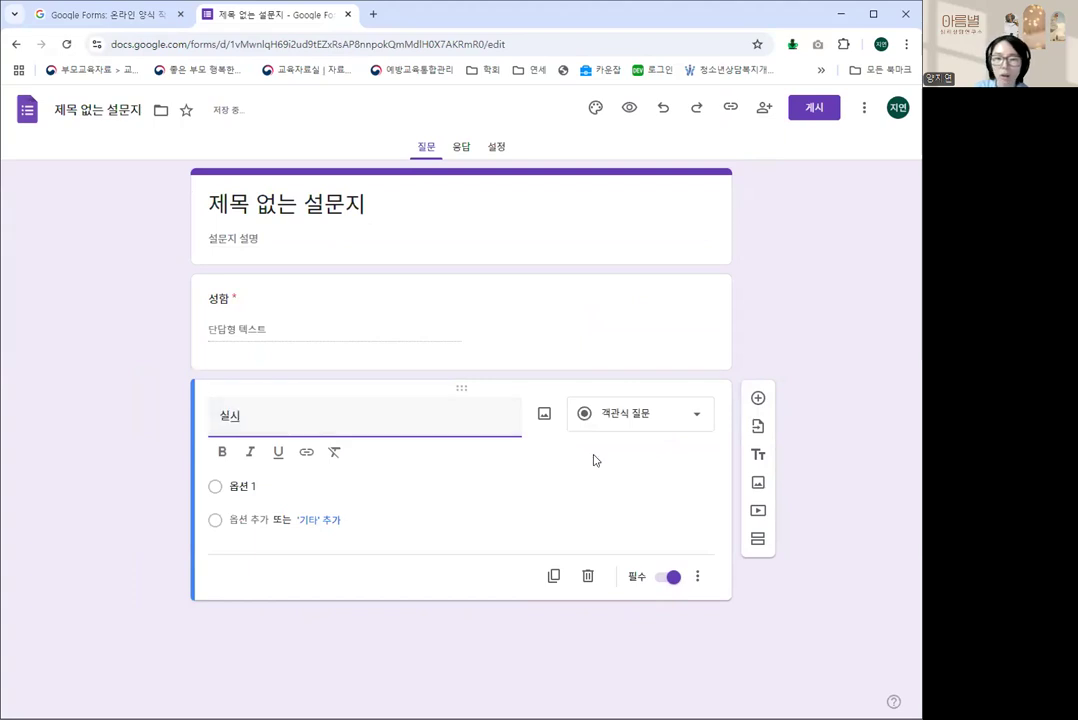
left_click(643, 420)
left_click(604, 646)
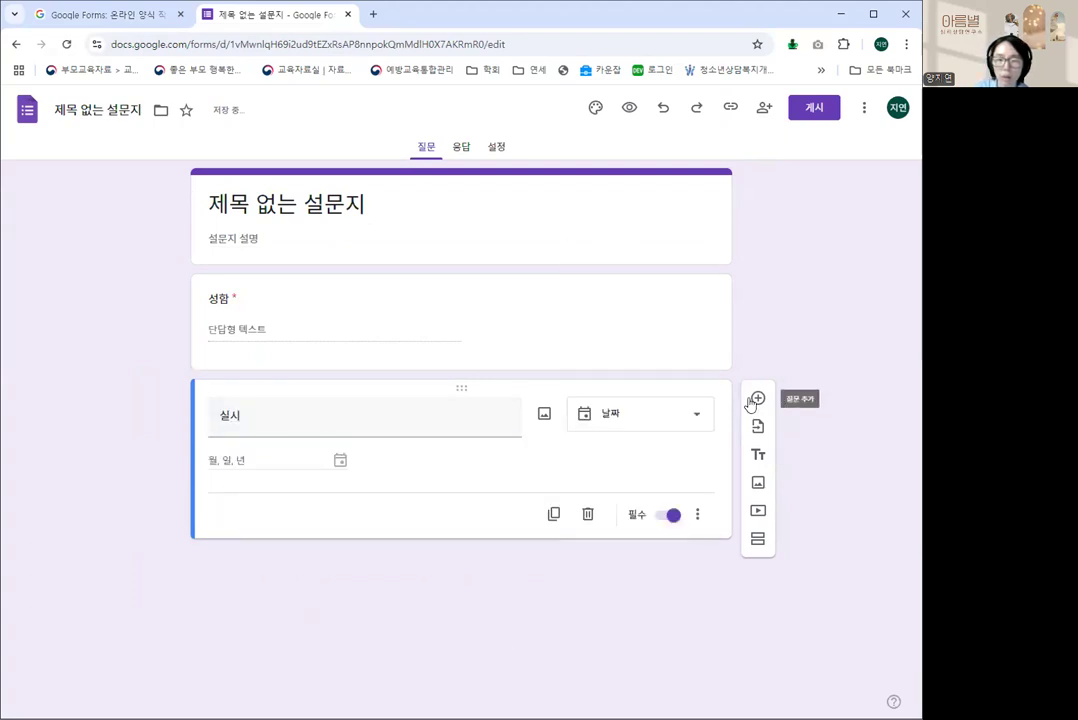
left_click(588, 515)
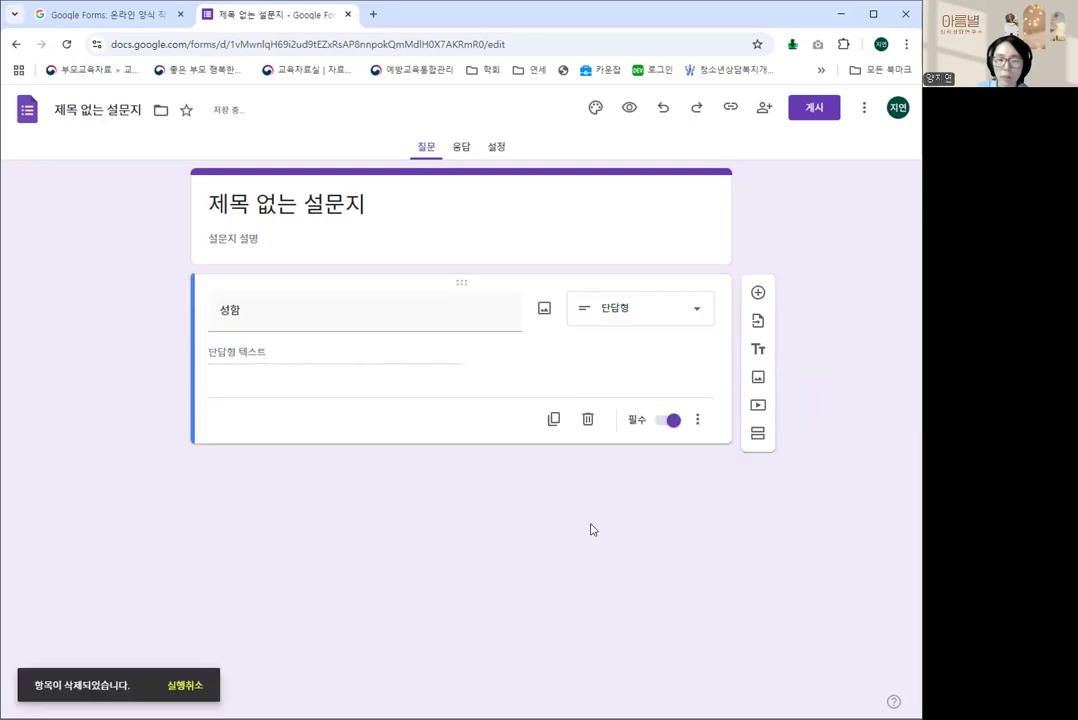
- Add a second question below 성함 titled '1. 가트맨 의사소통 척도'
left_click(758, 294)
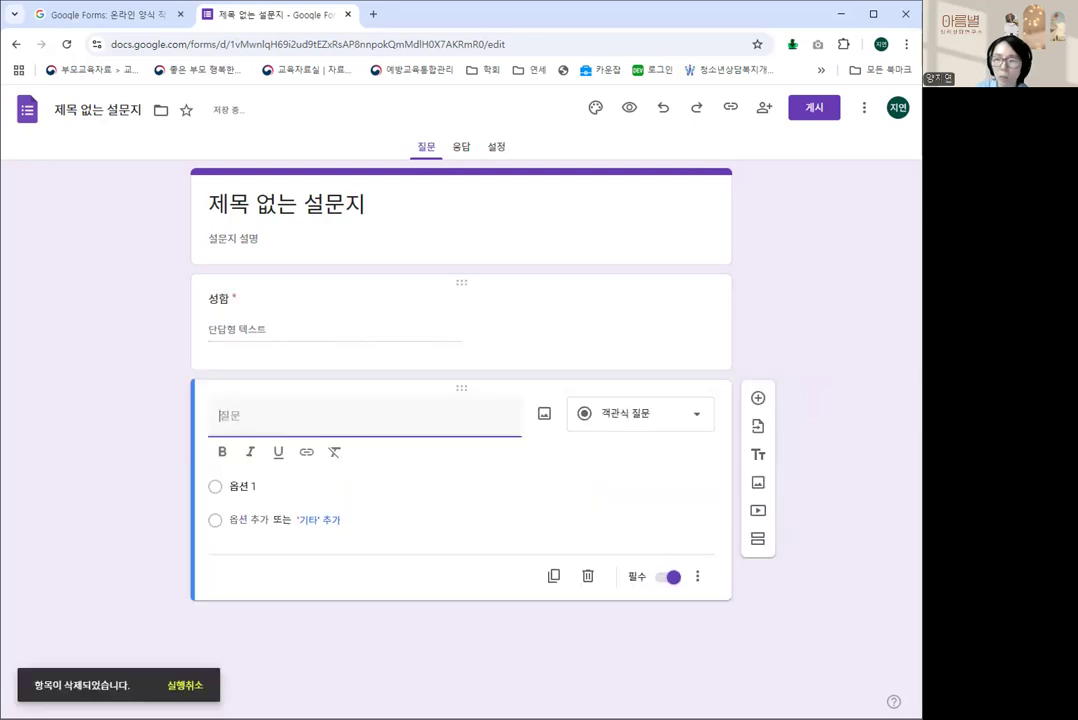
left_click(327, 415)
type("1. 가트맨 의생")
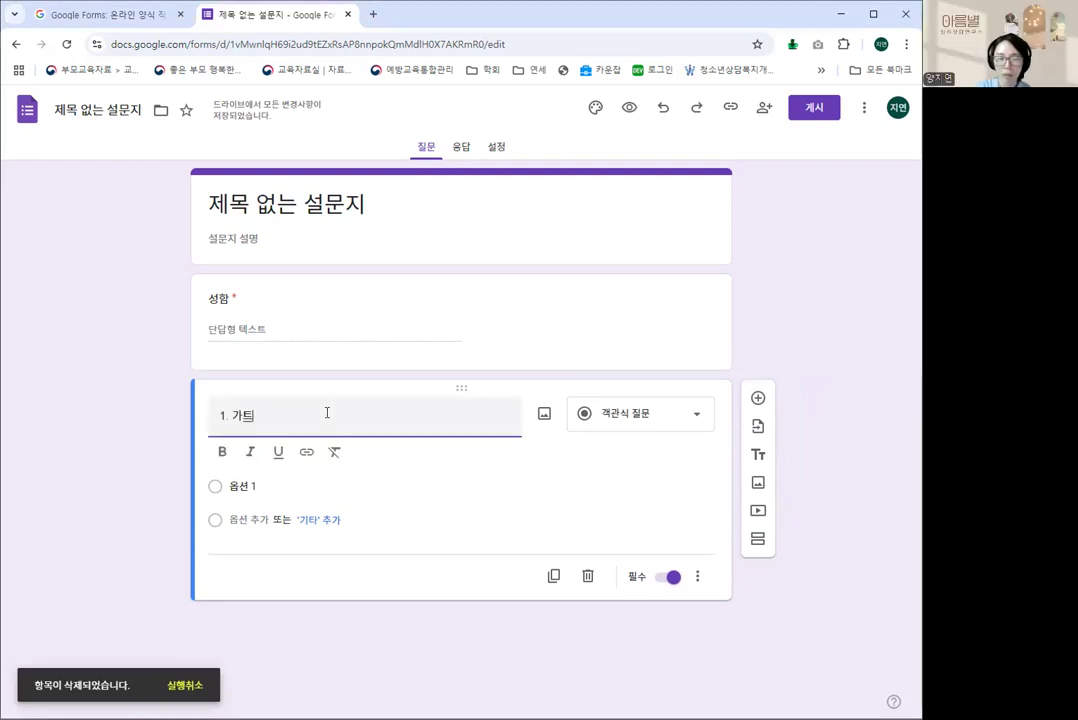
type("사소퇴")
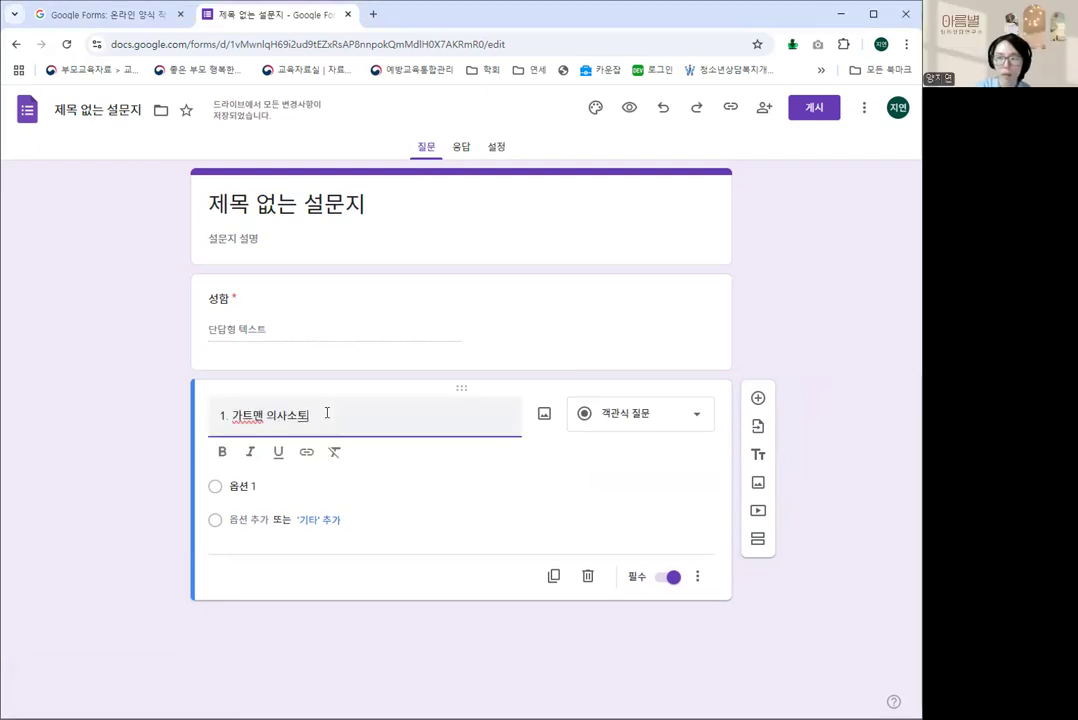
key("BackSpace")
type("통 척도")
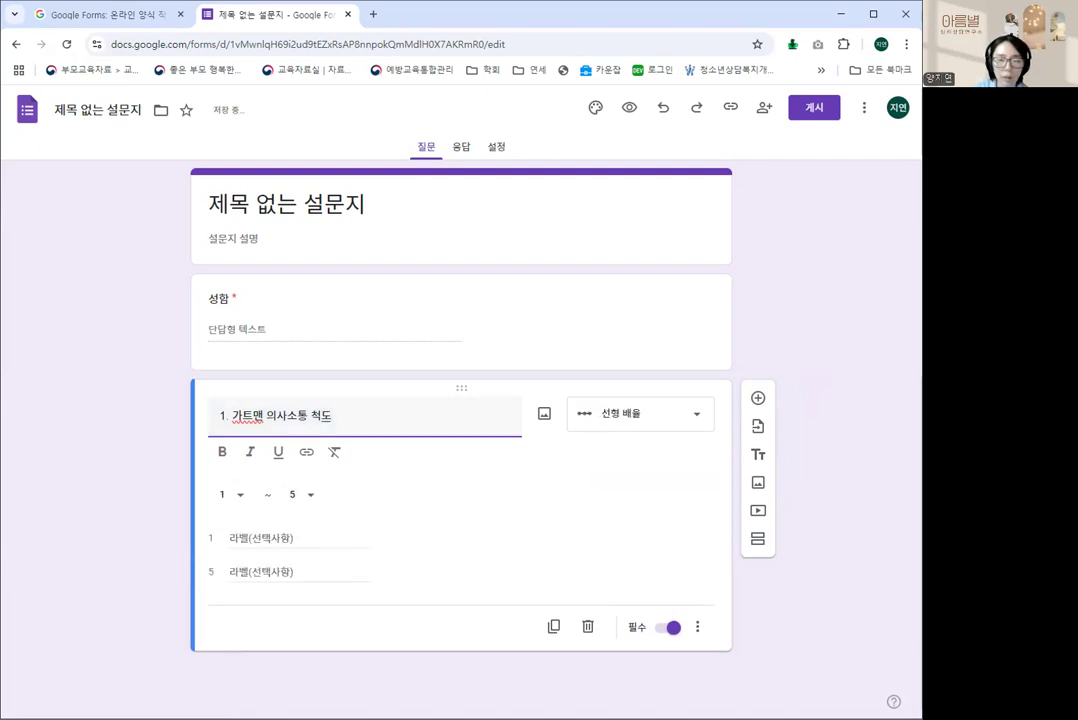
- Set the 가트맨 의사소통 척도 question's type to multiple choice grid (객관식 그리드)
left_click(633, 421)
left_click(633, 421)
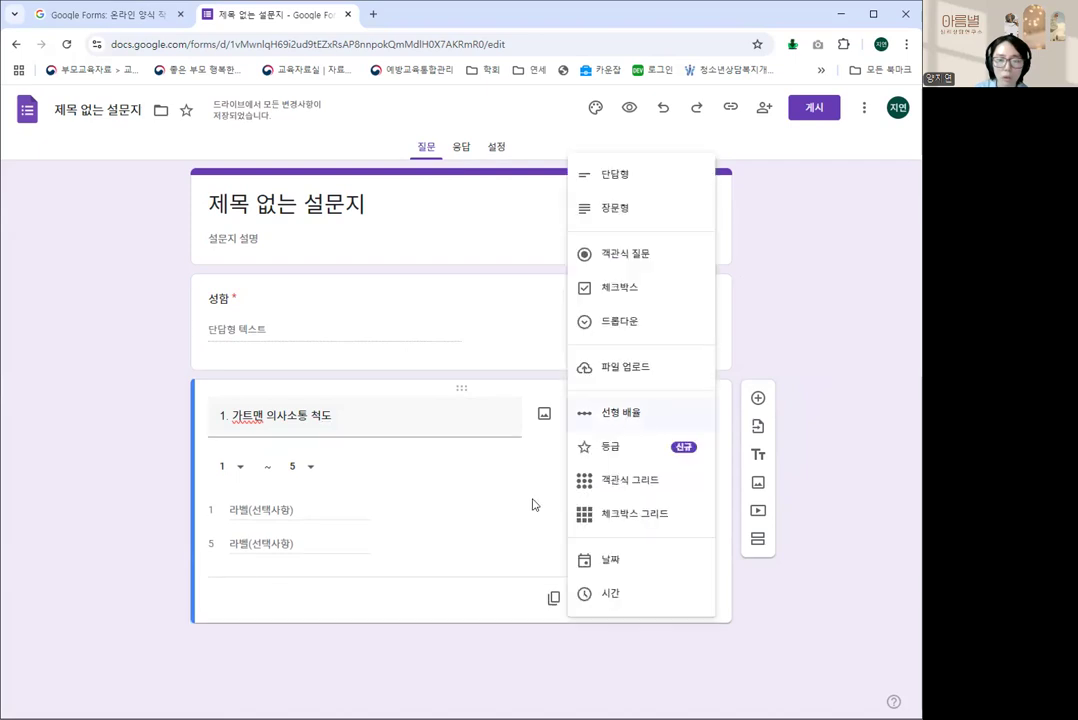
left_click(533, 505)
left_click(641, 413)
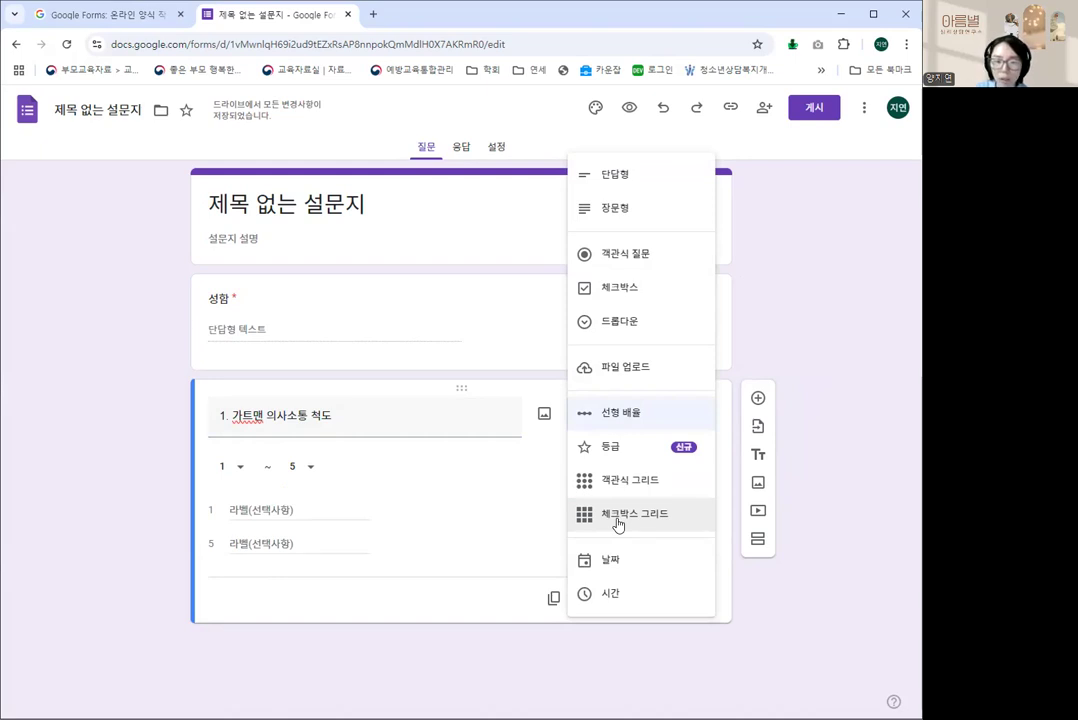
left_click(630, 481)
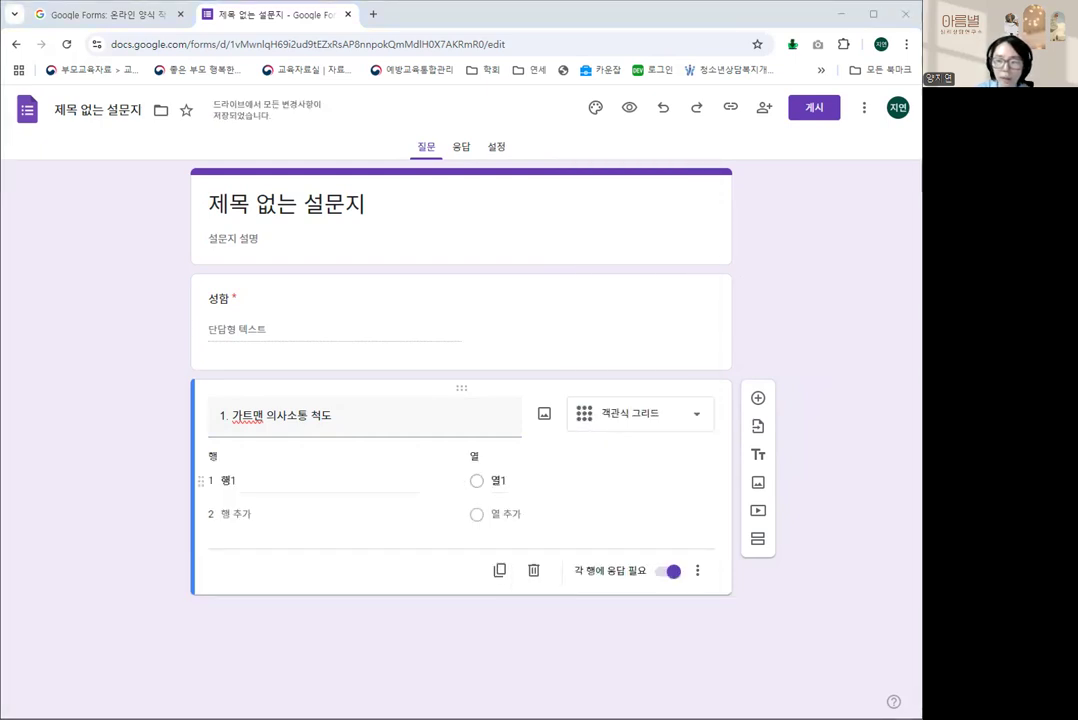
- Fill grid rows 1 and 2 with '1. 상대방의 약점을 일부러 공격한다.' and '2. 이혼, 별거를 하자고 위협한다.'
left_click(228, 480)
type("1. 상대방의 약점을 일부러 공격한다.")
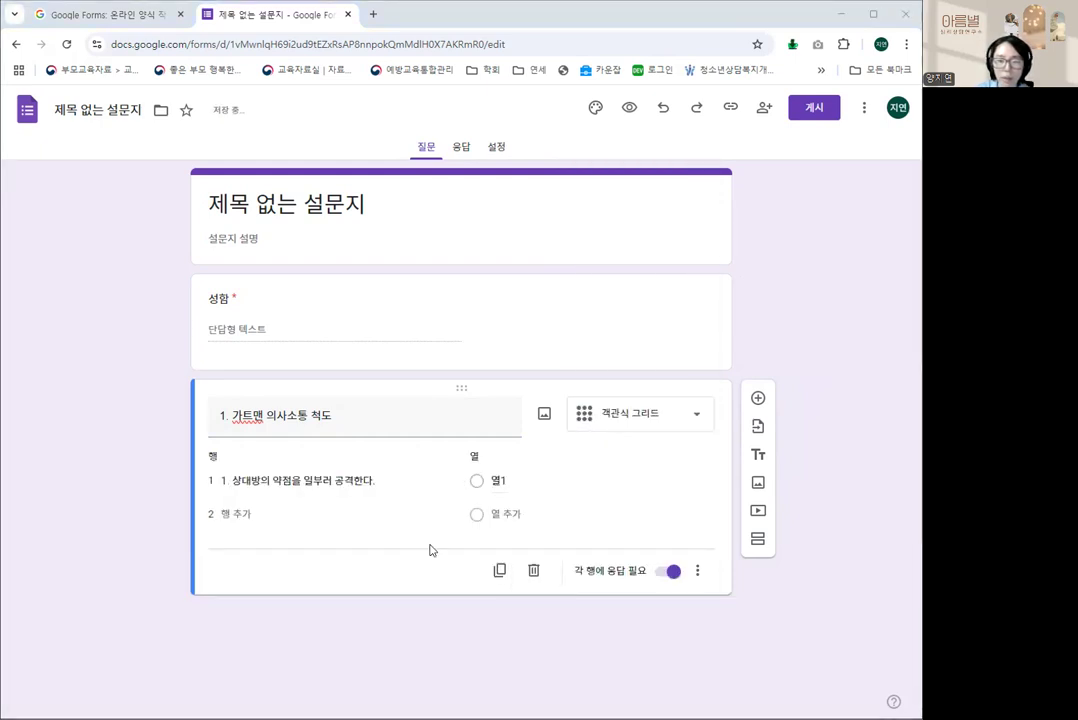
left_click(242, 513)
type("2. 이혼, 별거를 하자고 위협한다.")
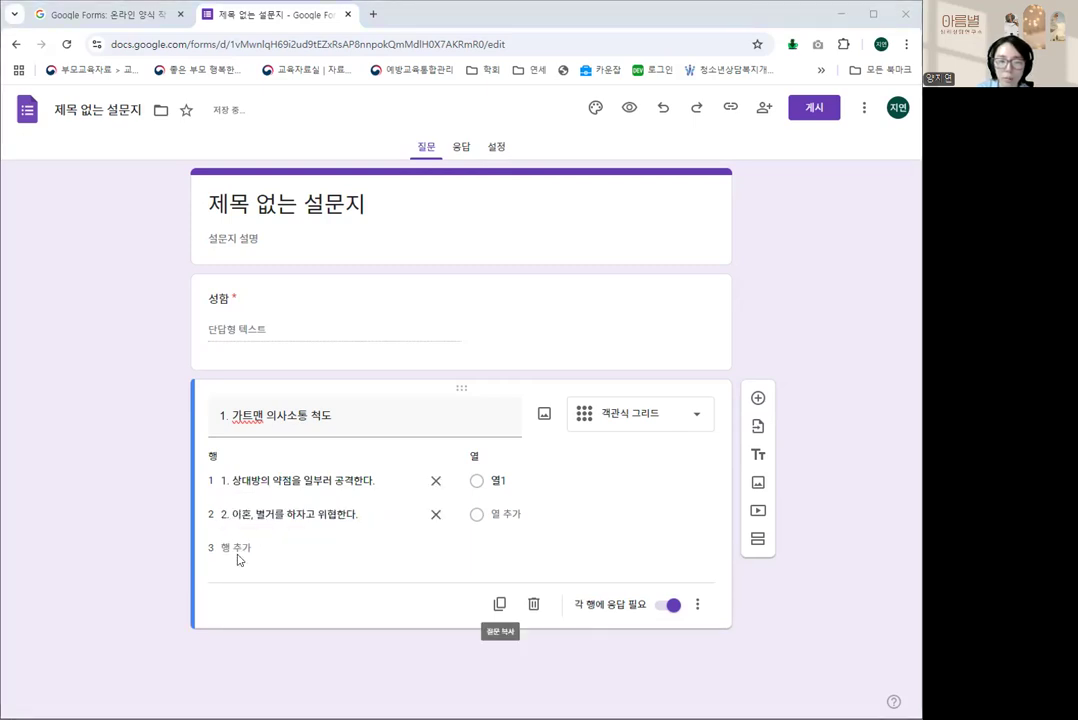
- Paste the statements starting '3. 상대방의 기를 꺾거나 자존심을 상하게' and '4. 가시 돋친 욕설과 모욕을 주는 말을 한다' into grid rows 3 and 4
left_click(236, 547)
key("ctrl+v")
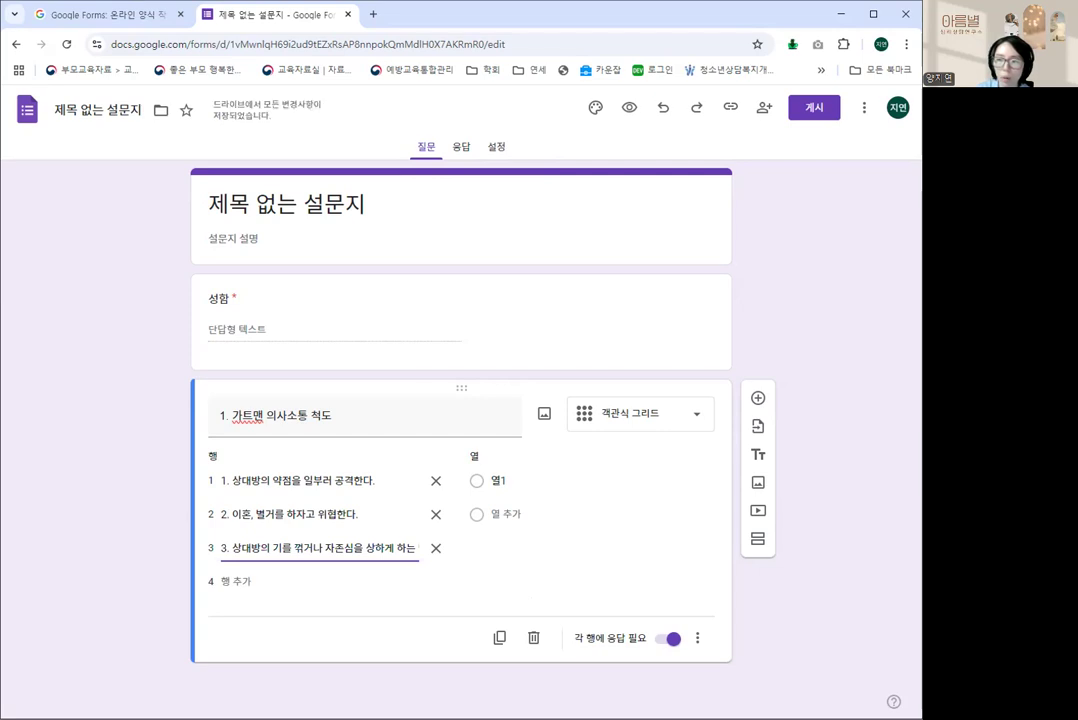
left_click(238, 580)
key("ctrl+v")
- Fill grid rows 5 and 6 with '5. 경멸하는 표정을 짓는다.(ex. 코웃음치기)' and the copied statement starting '6. '됐으니까 그만 말하라'고 한 후'
key("alt+Tab")
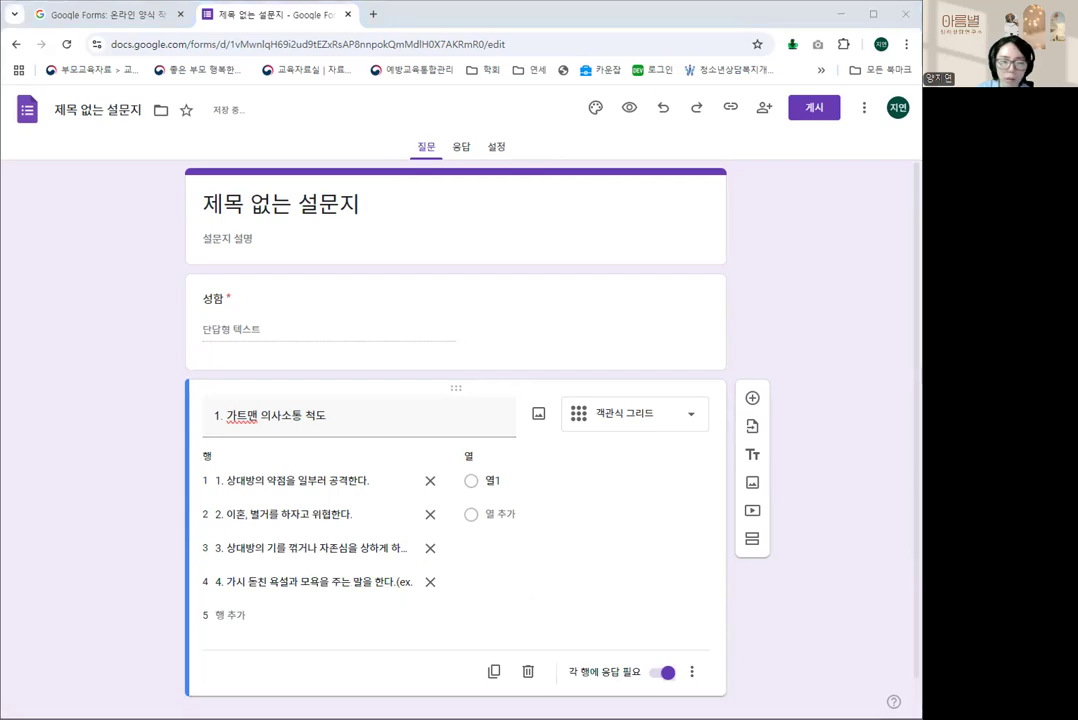
left_click(219, 611)
type("5. 경멸하는 표정을 짓는다.(ex. 코웃음치기)")
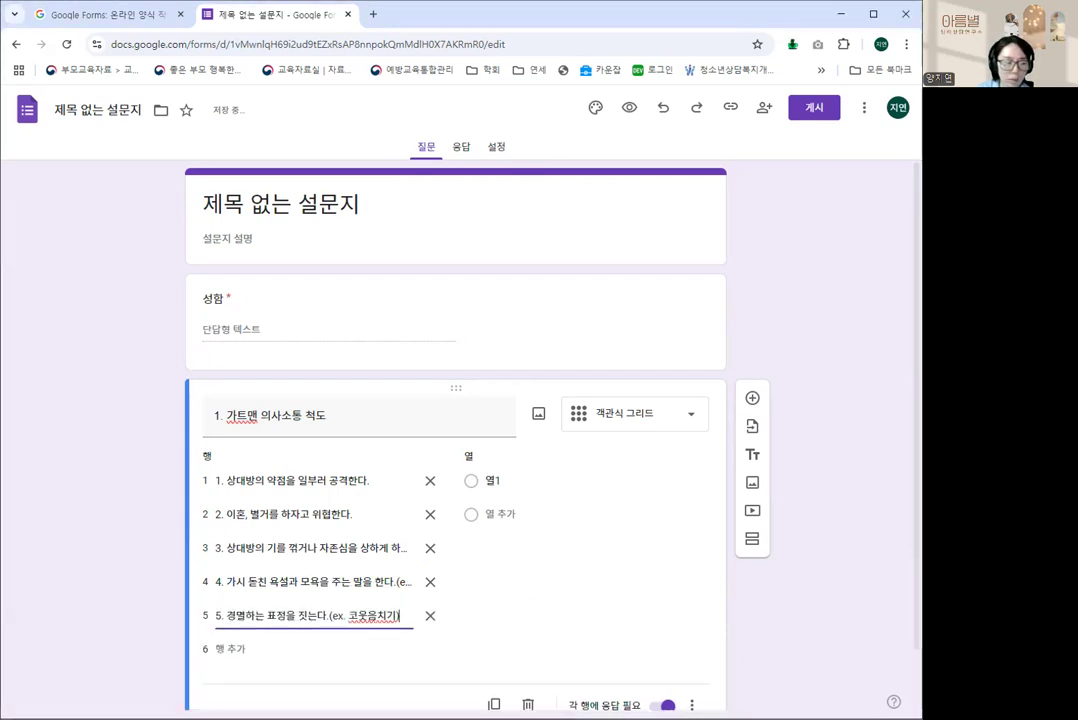
key("alt+Tab")
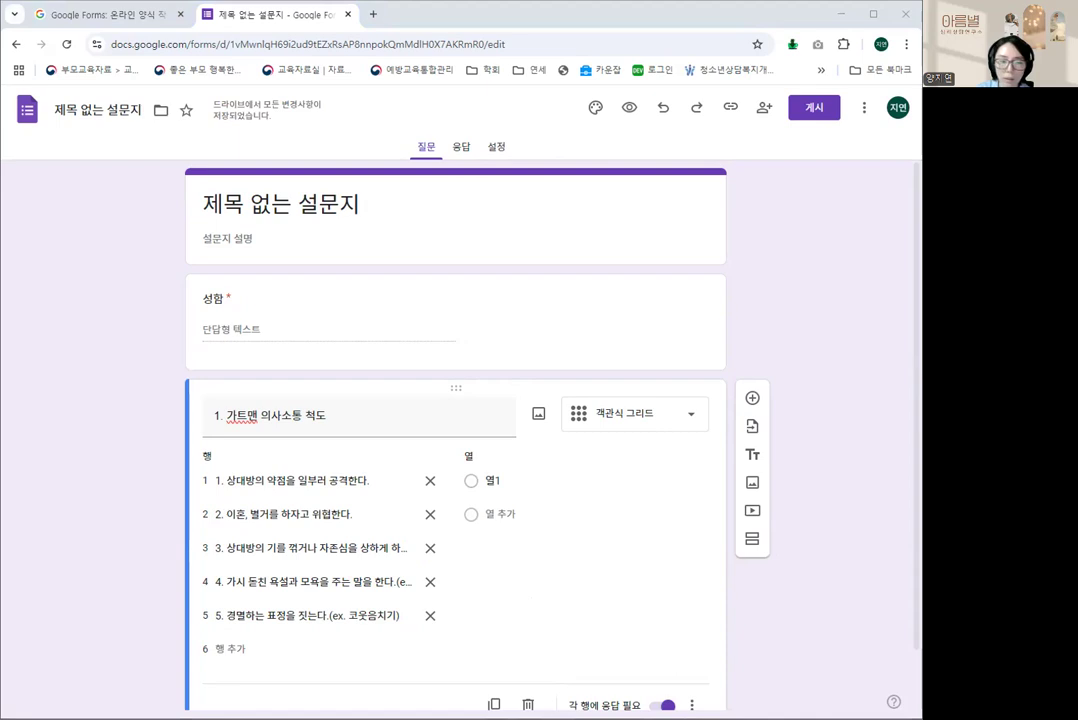
left_click(226, 648)
key("ctrl+v")
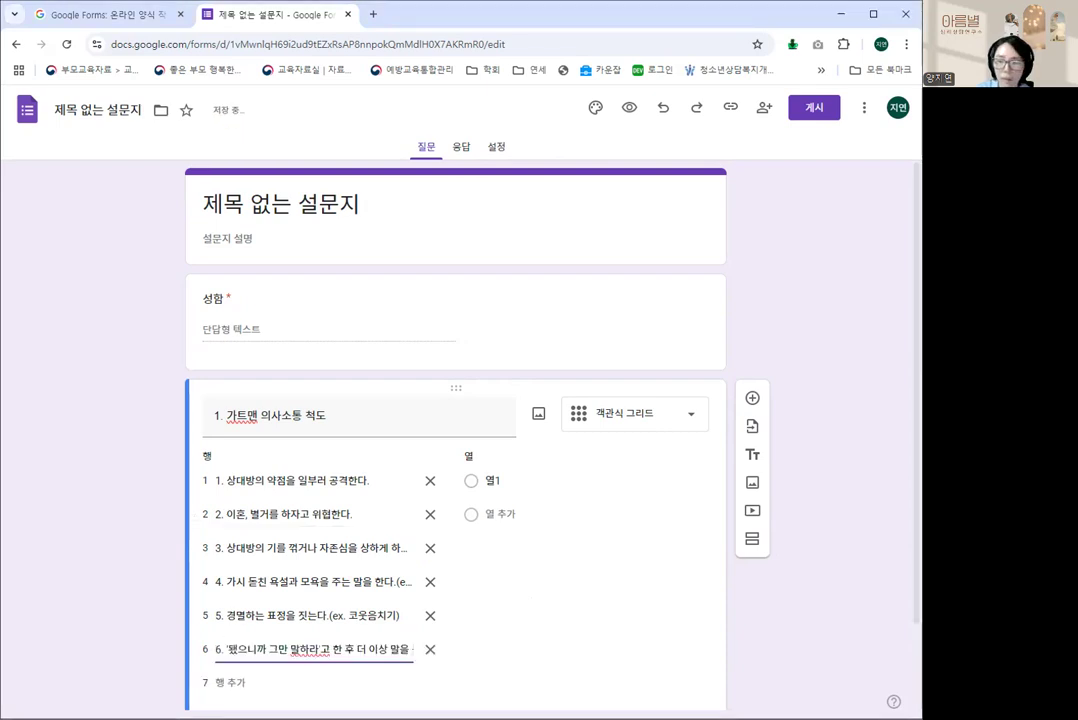
- Fill grid rows 7 and 8 with the copied statement starting '7. 대화하지 않겠다는 신호를 보낸다.' and '8. 굳은 표정으로 침묵한다.'
key("alt+Tab")
scroll(430, 556, "down", 1)
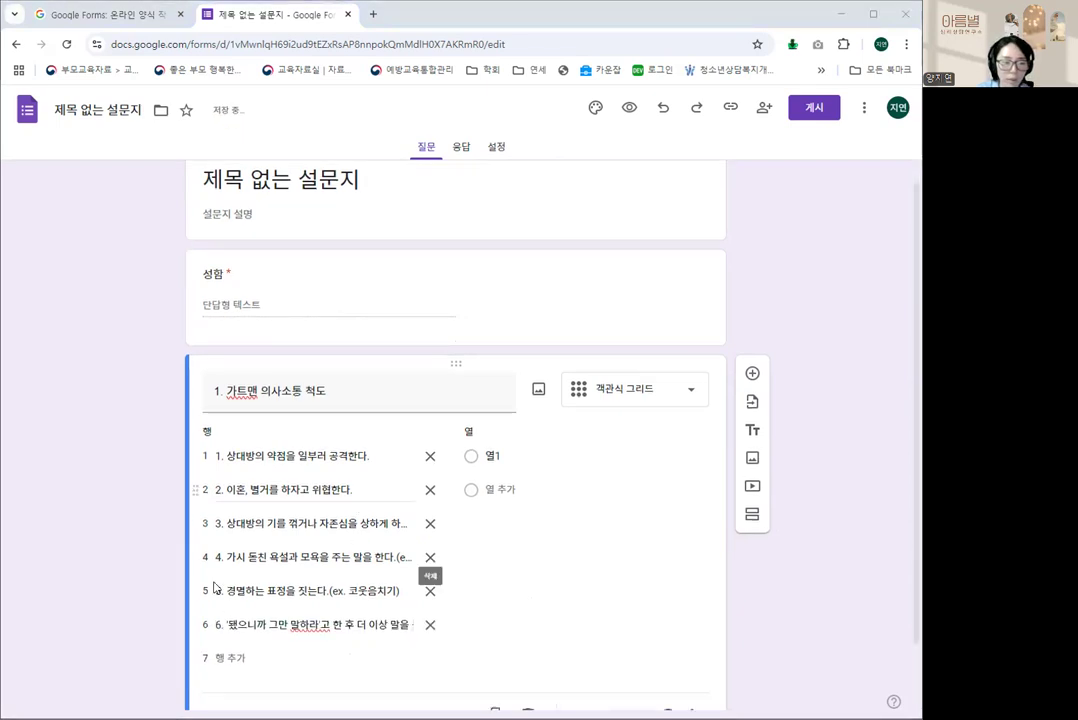
left_click(230, 657)
key("ctrl+v")
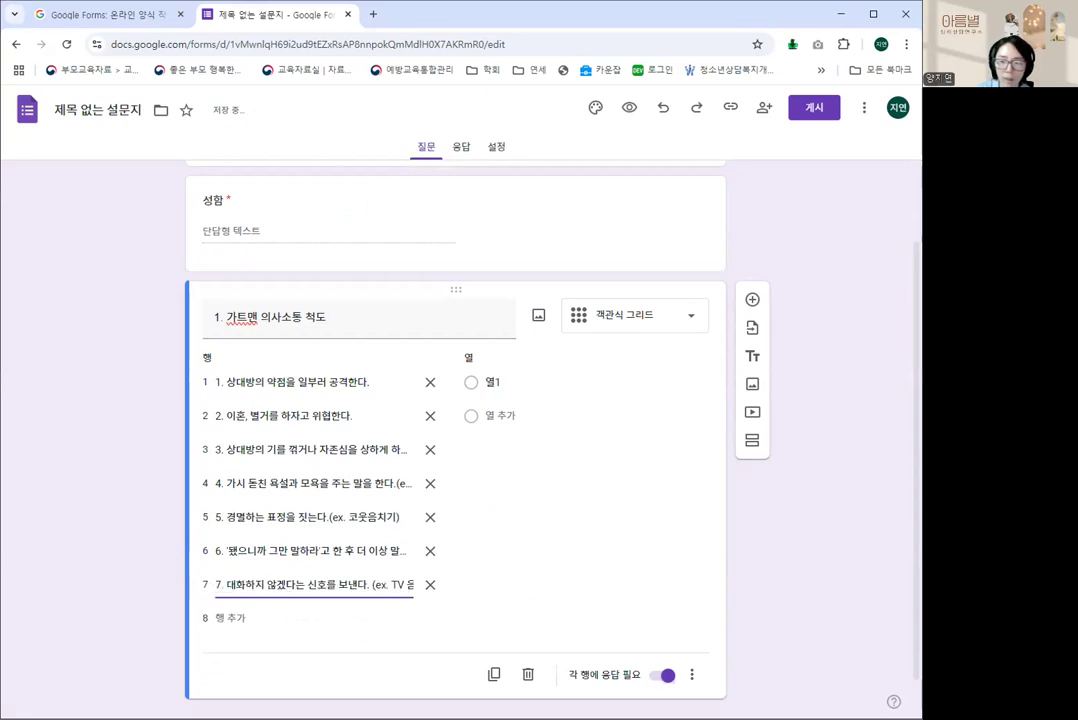
left_click(228, 618)
type("8. 굳은 표정으로 침묵한다.")
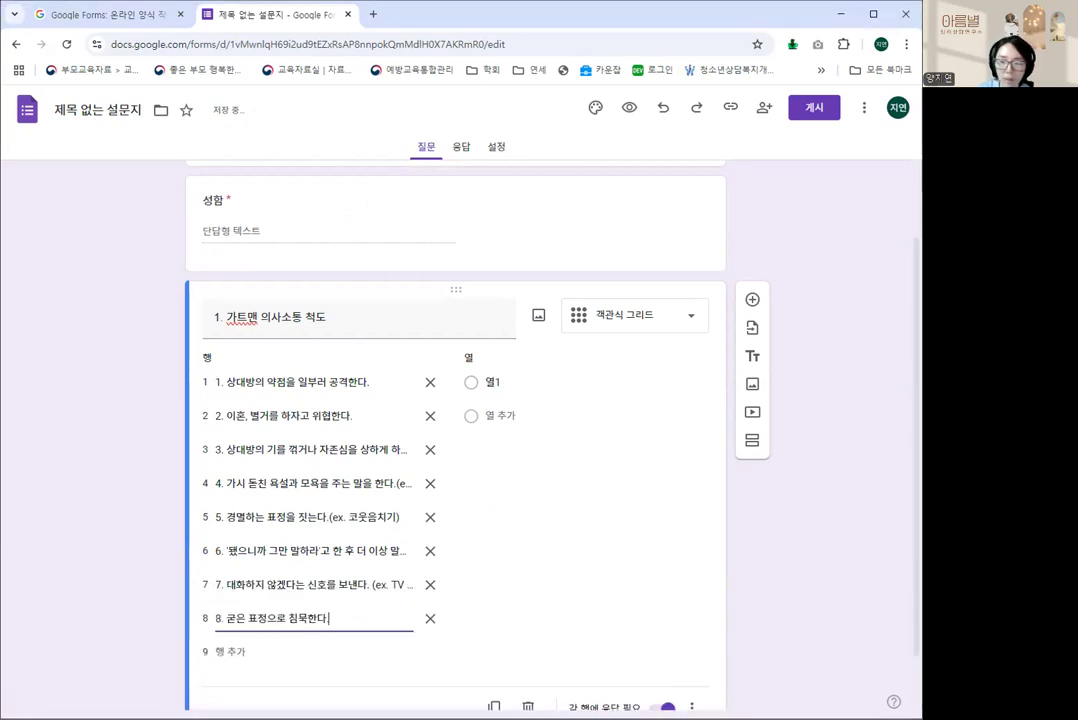
- Fill grid rows 9 and 10 with '9. 갑자기 자리를 박차고 나가버린다.' and the copied statement starting '10. '당신은 한번도 ~한 적이 없다'는 식으로'
key("alt+Tab")
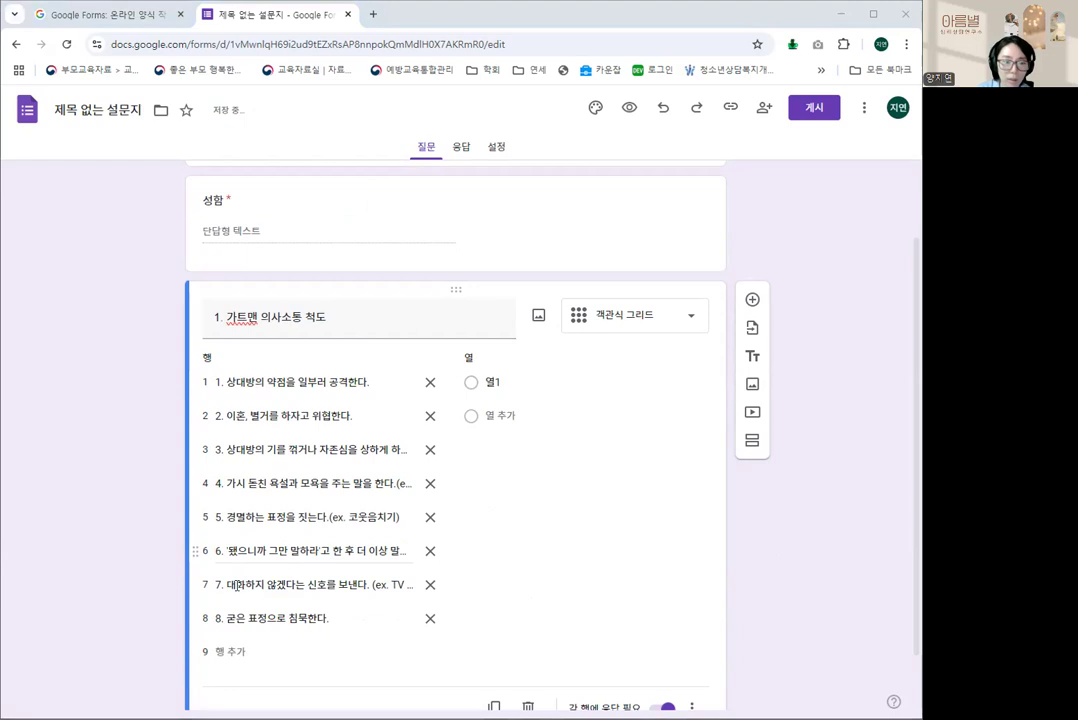
left_click(230, 651)
type("9. 갑자기 자리를 박차고 나가버린다.")
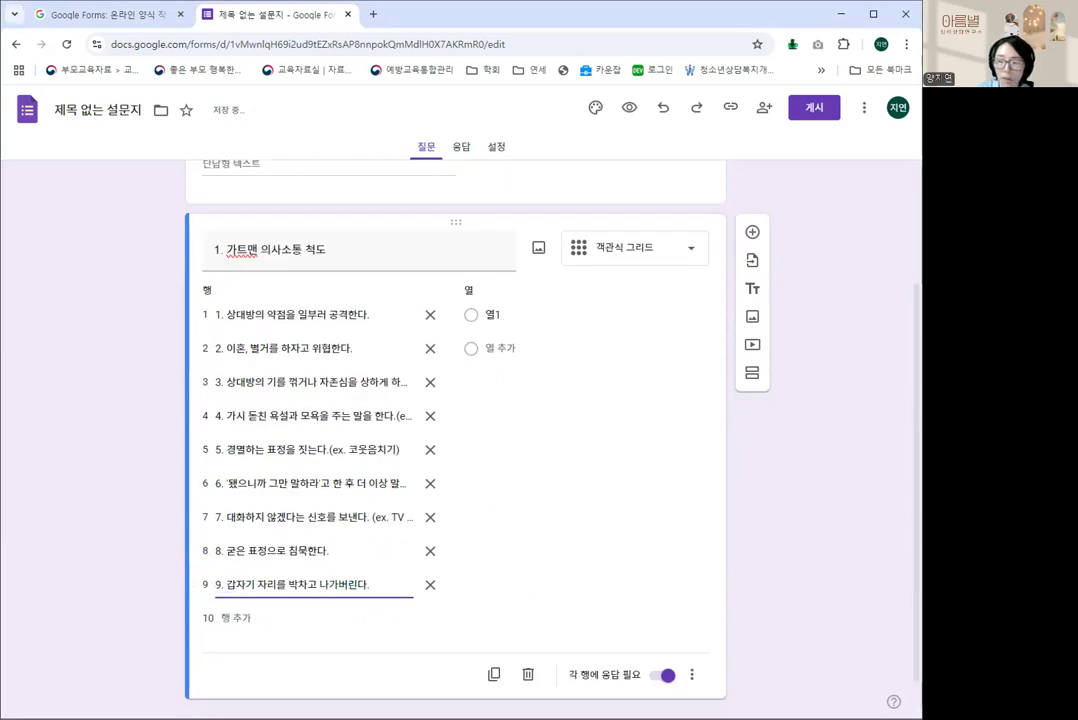
left_click(250, 621)
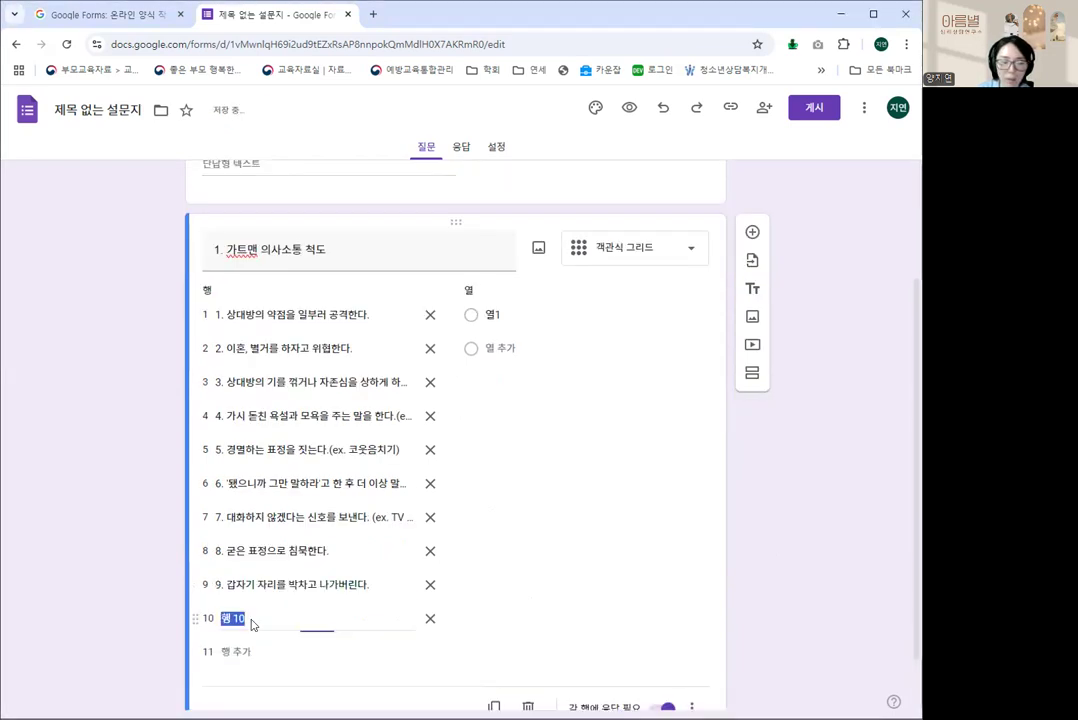
key("ctrl+v")
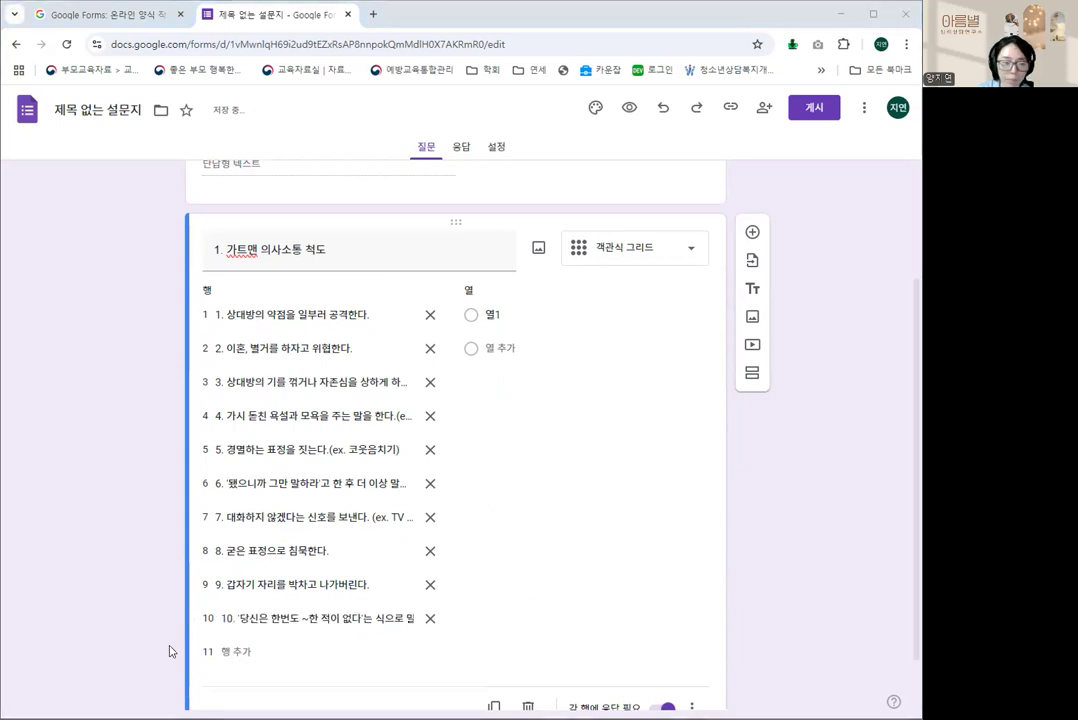
- Fill grid rows 11 and 12 with '11. '당신은 항상, 또 문제'라는 식으로 말한다.' and '12. 상대방의 성격이나 인간성을 비판한다.'
left_click(236, 652)
type("11. '당신은 항상, 또 문제'라는 식으로 말한다.")
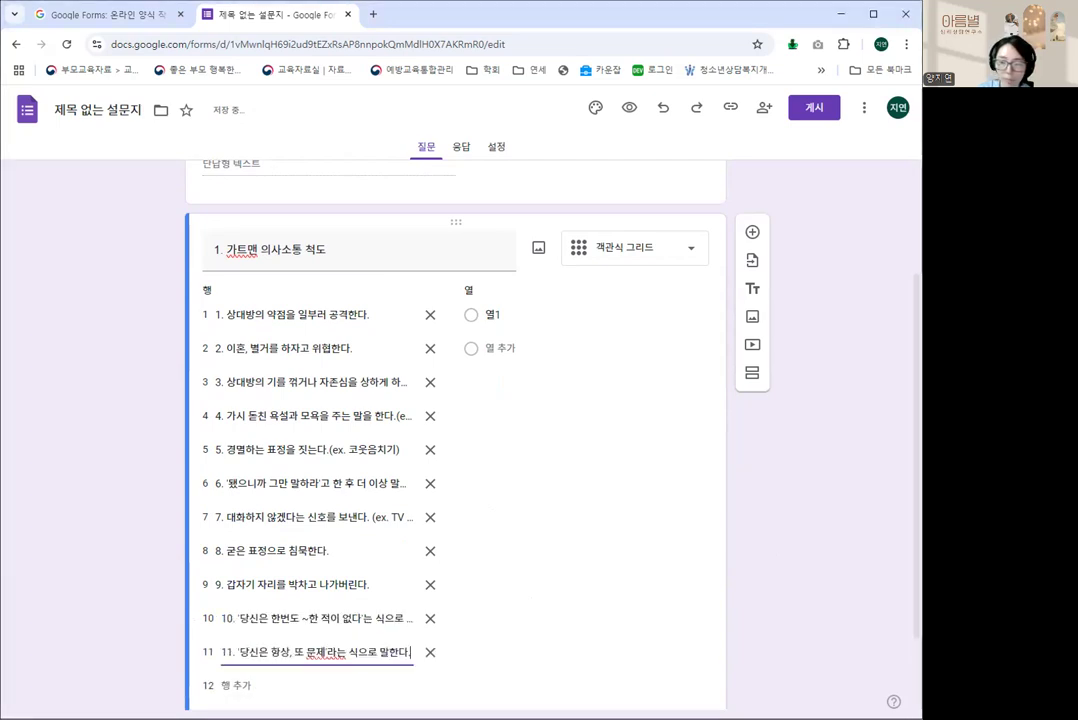
scroll(430, 590, "down", 1)
left_click(236, 584)
type("12. 상대방의 성격이나 인간성을 비판한다.")
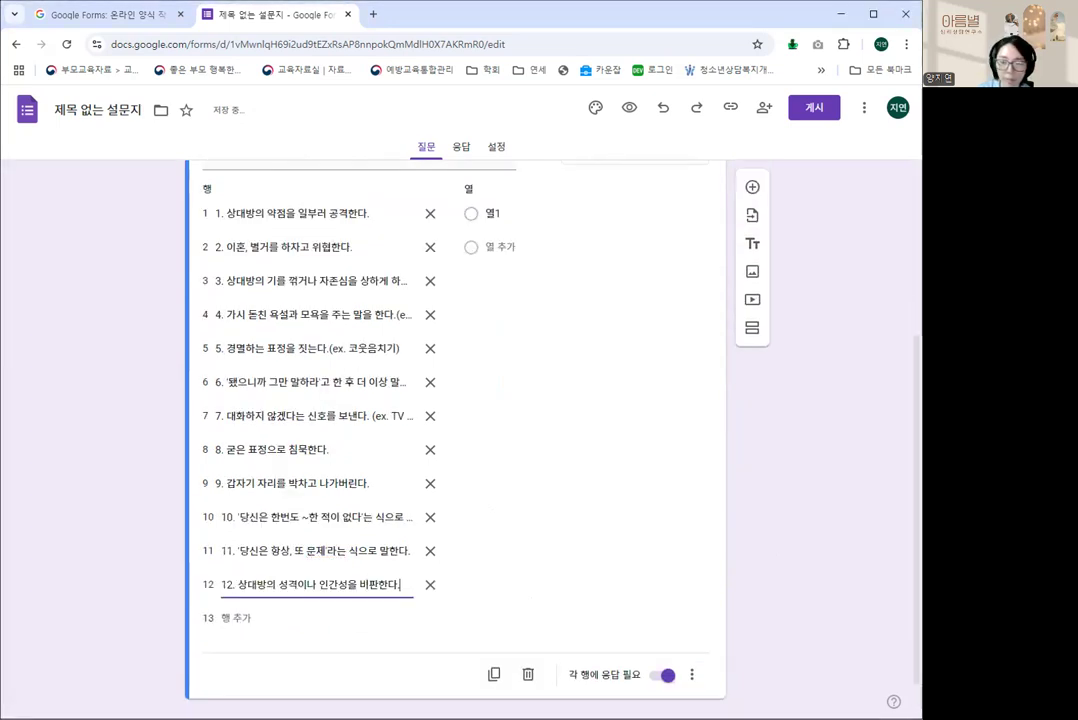
- Fill grid rows 13 and 14 with the statement starting '13. 상대방이 잘못한 것을 알아야 한다는 말투' and '14. 길게 잔소리한다.'
left_click(236, 618)
type("13. 상대방이 잘못한 것을 알아야 한다는 말투.")
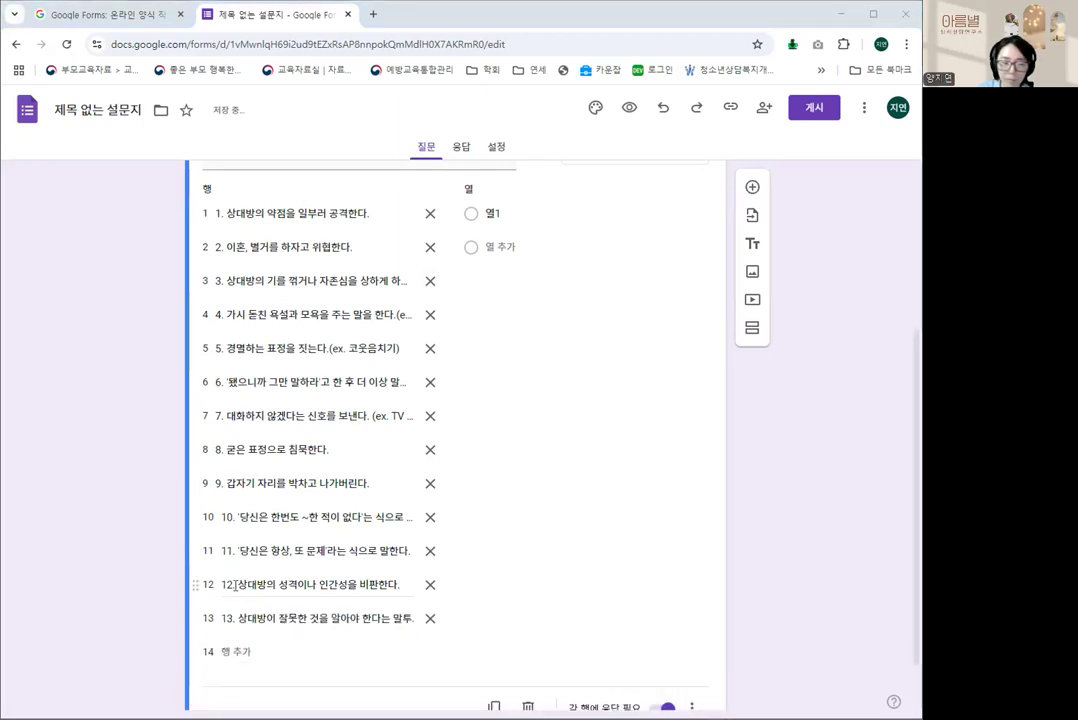
left_click(236, 652)
type("14. 길게 잔소리한다.")
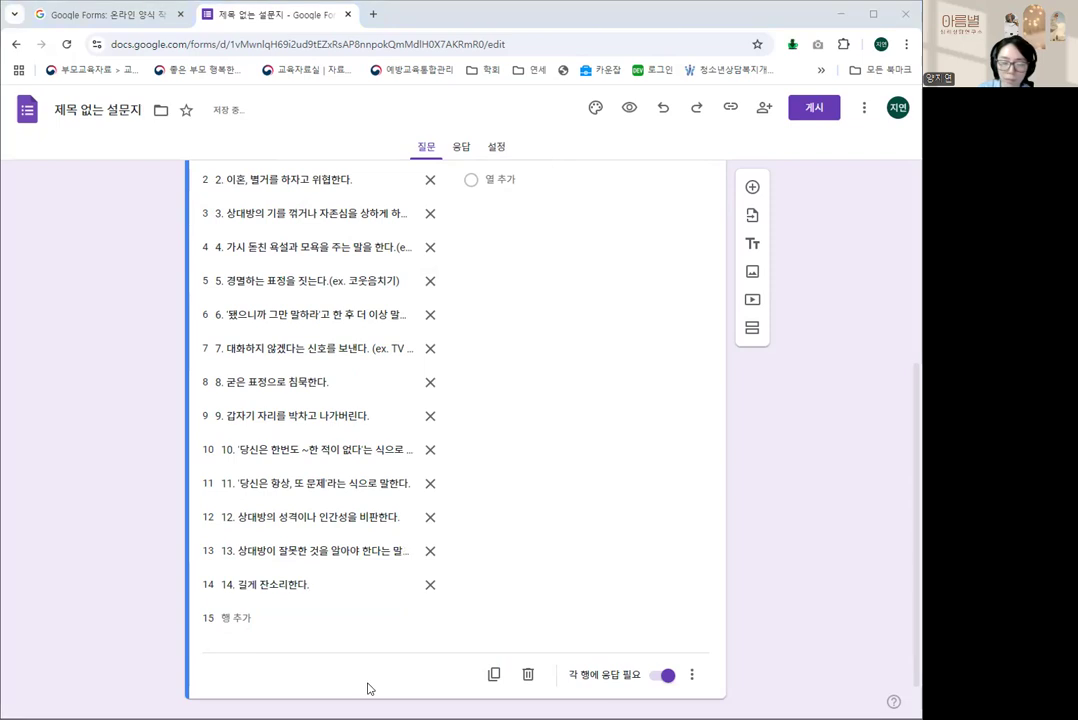
- Fill grid rows 15 and 16 with '15. 내 입장만 반복해서 설명한다.' and the copied statement starting '16. 상대방이 하는 말에 놀라서 펄쩍 뛰면서'
left_click(232, 618)
type("15. 내 입장만 반복해서 설명한다.")
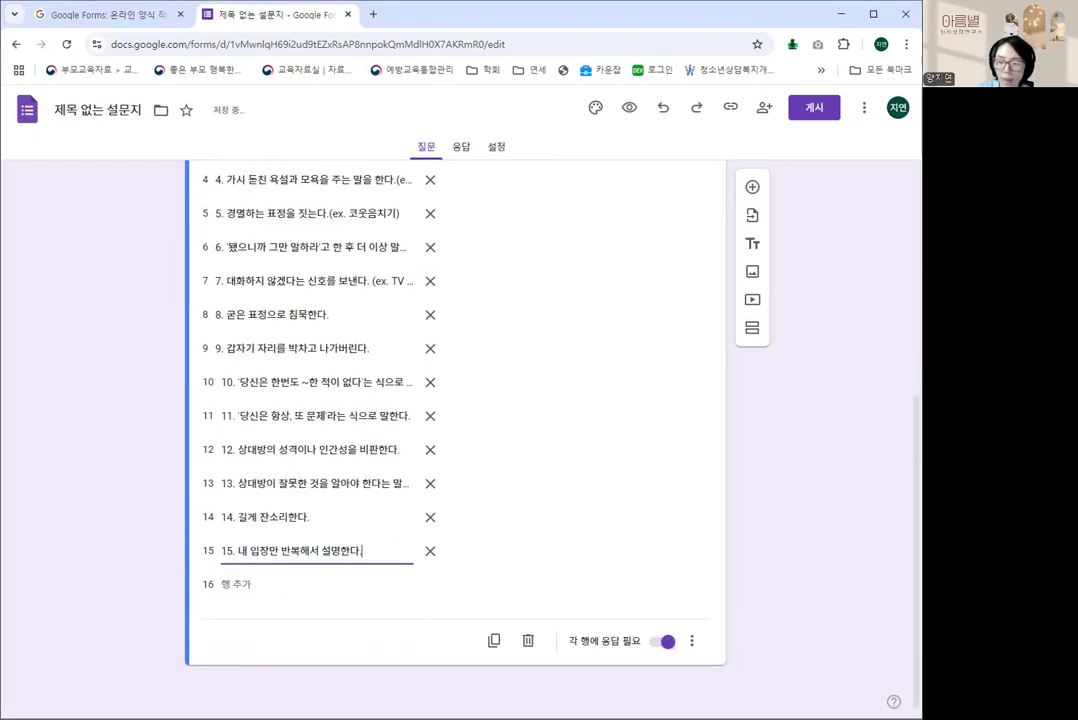
left_click(236, 584)
key("ctrl+v")
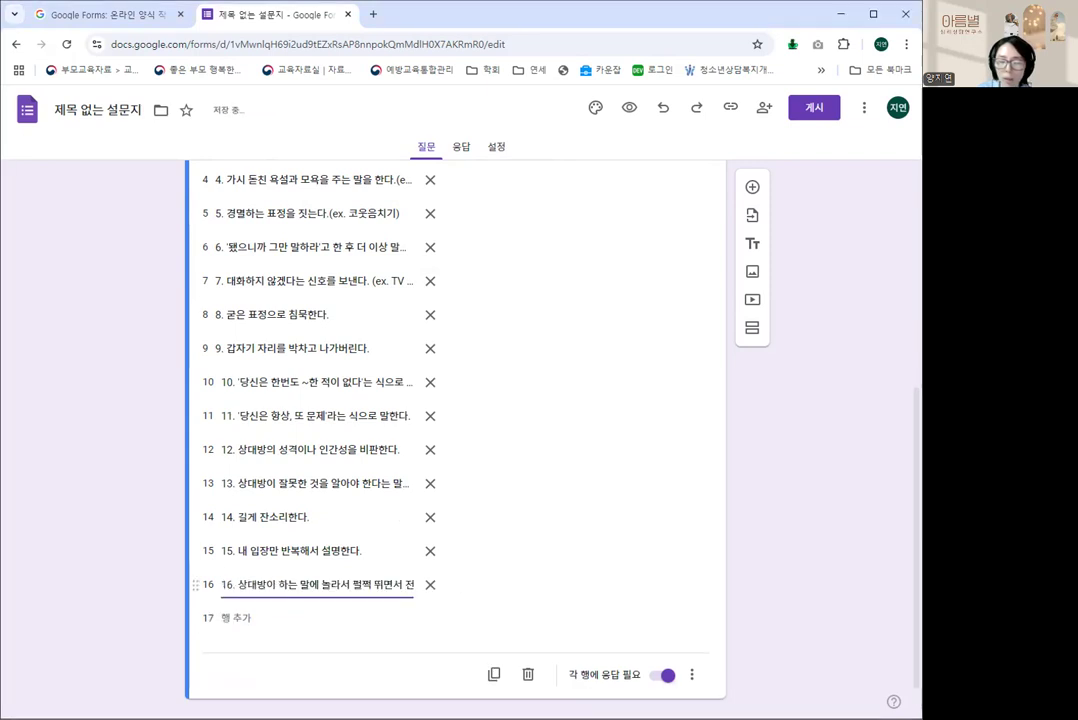
- Fill grid rows 17 to 19 with the copied statements numbered 17 and 18, and '19. 변명하거나 거짓말을 한다.'
left_click(236, 617)
key("ctrl+v")
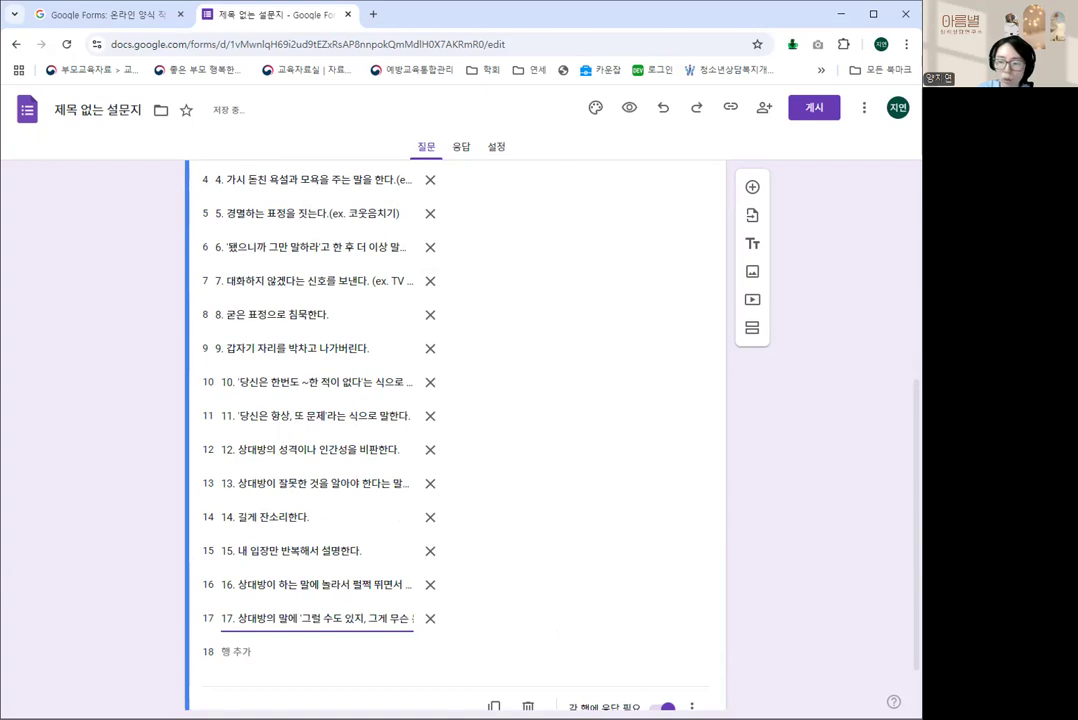
scroll(510, 561, "down", 1)
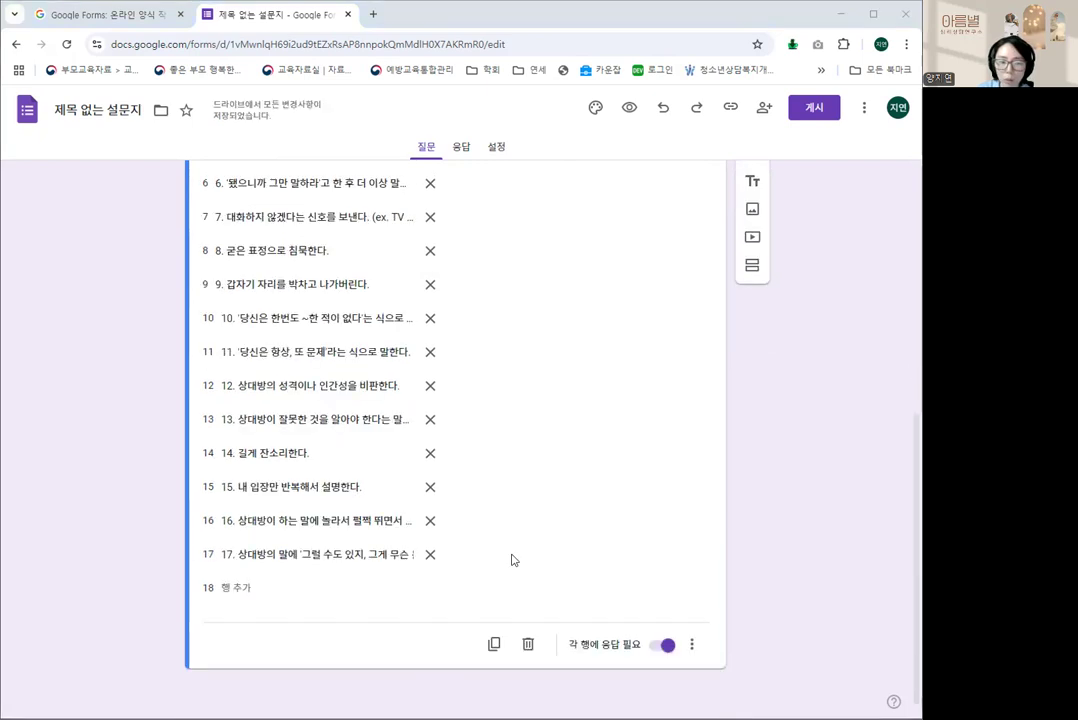
left_click(225, 588)
key("ctrl+v")
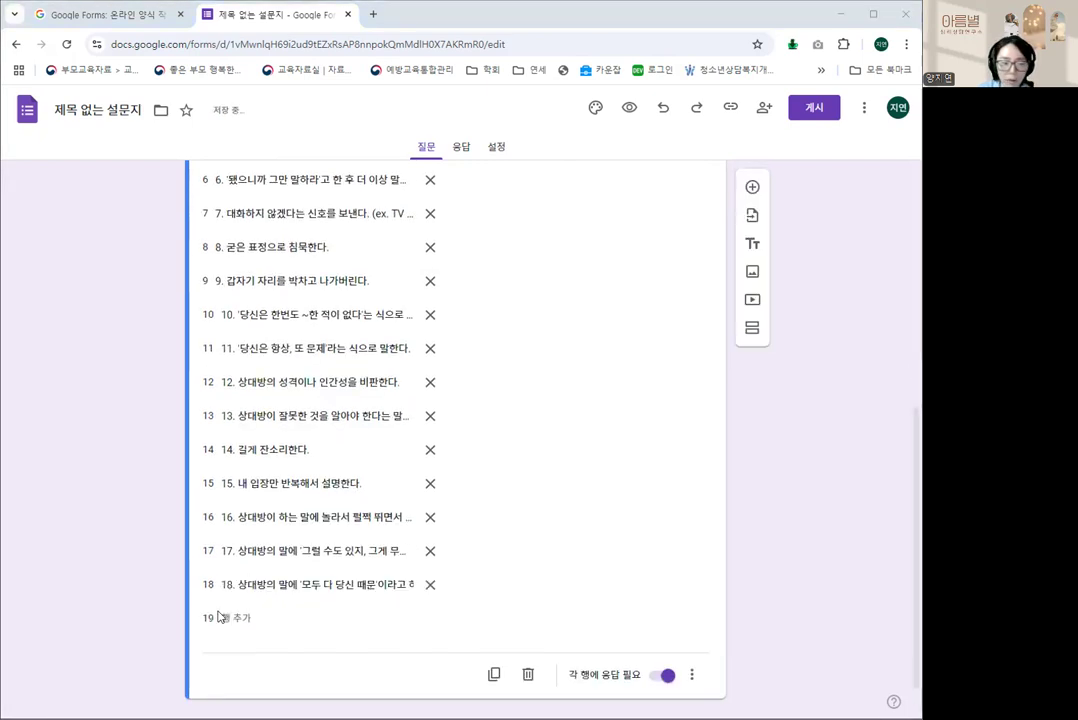
left_click(226, 618)
type("19. 변명하거나 거짓말을 한다.")
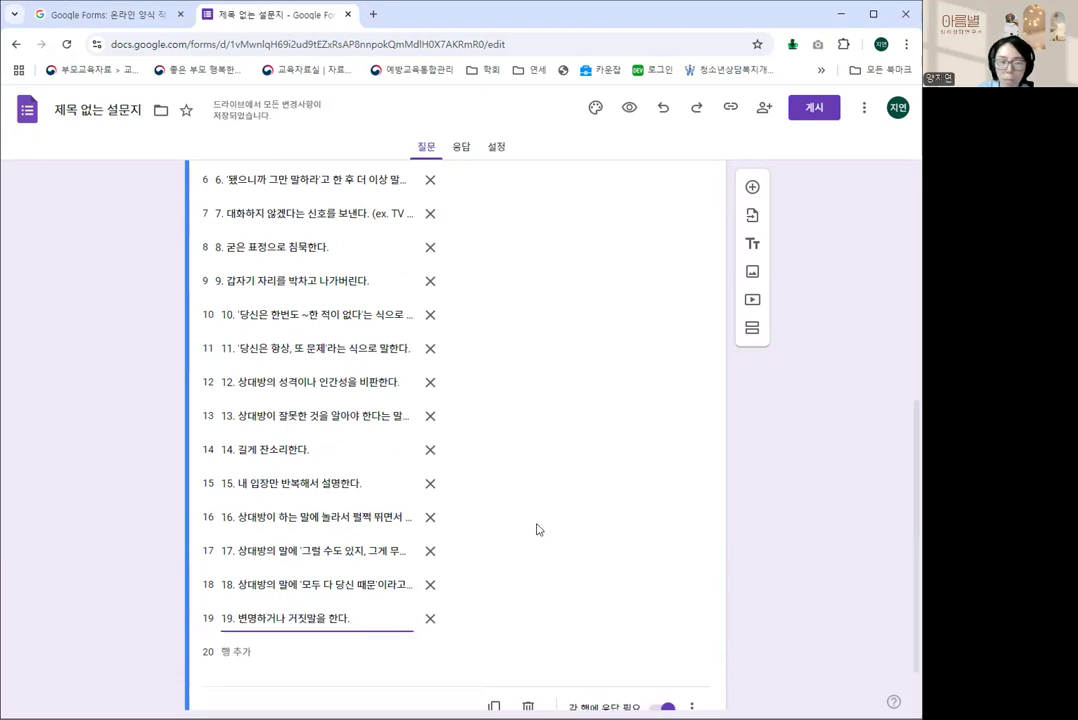
- Label the grid's first two answer columns '전혀아니다(1)' and '대체로 아니다(2)'
scroll(534, 527, "up", 5)
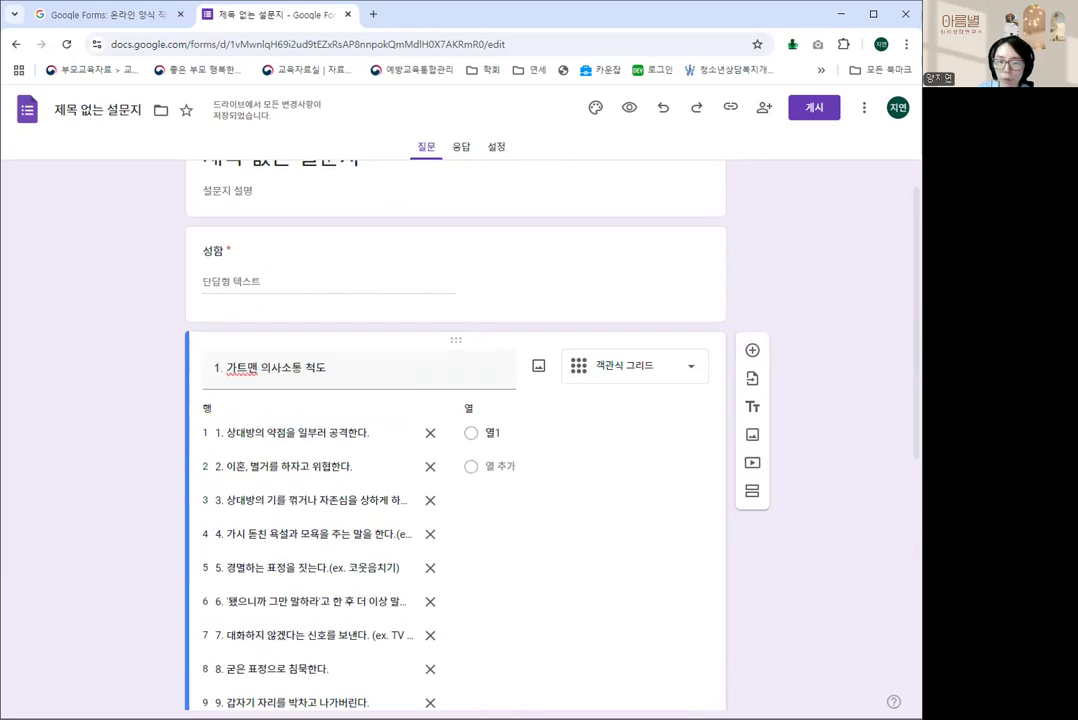
left_click(520, 434)
type("전혀아니다(1)")
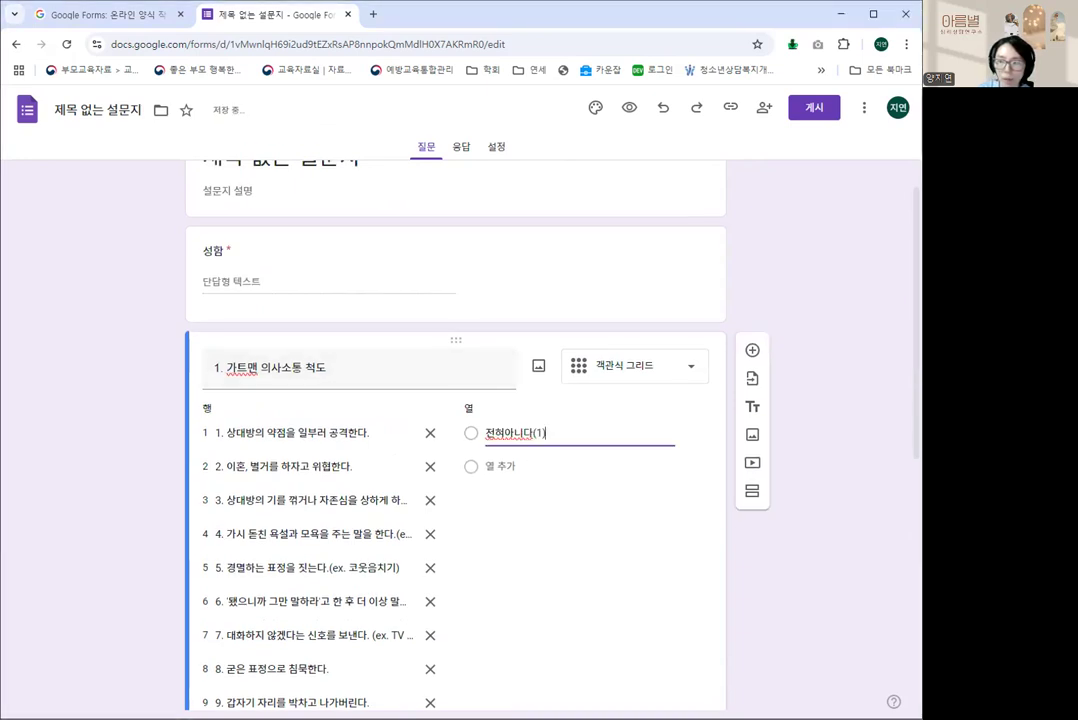
key("alt+Tab")
left_click(502, 463)
type("대체로 아니다(2)")
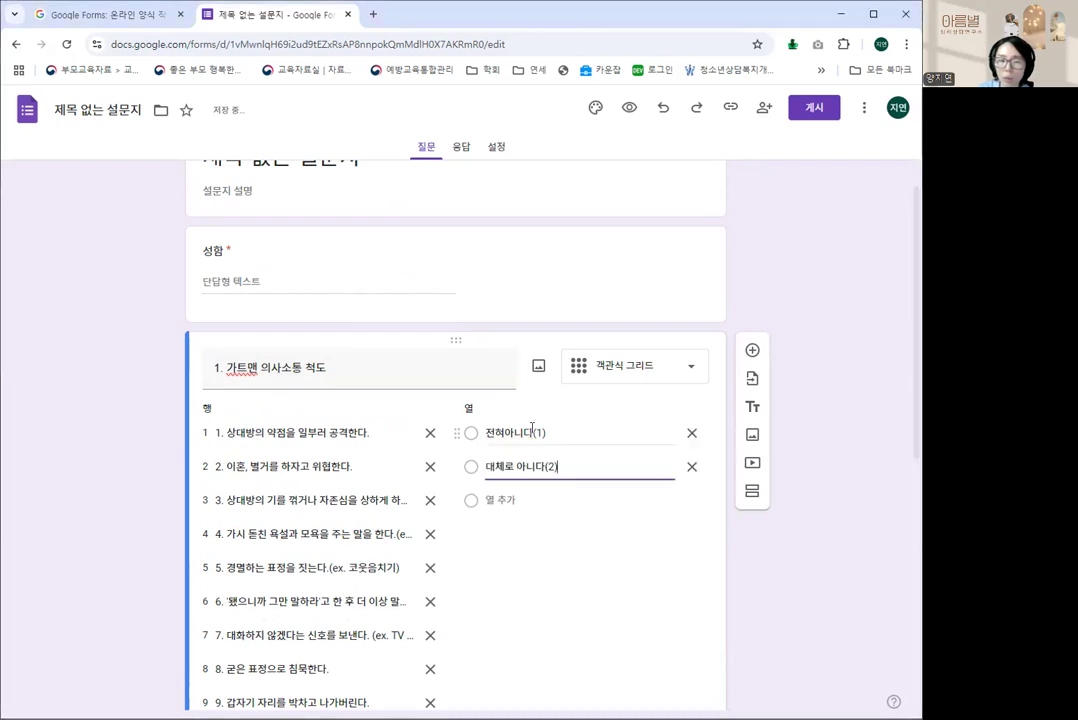
- Remove and re-enter the '(1)' at the end of the first column label
left_click(560, 430)
left_click(553, 430)
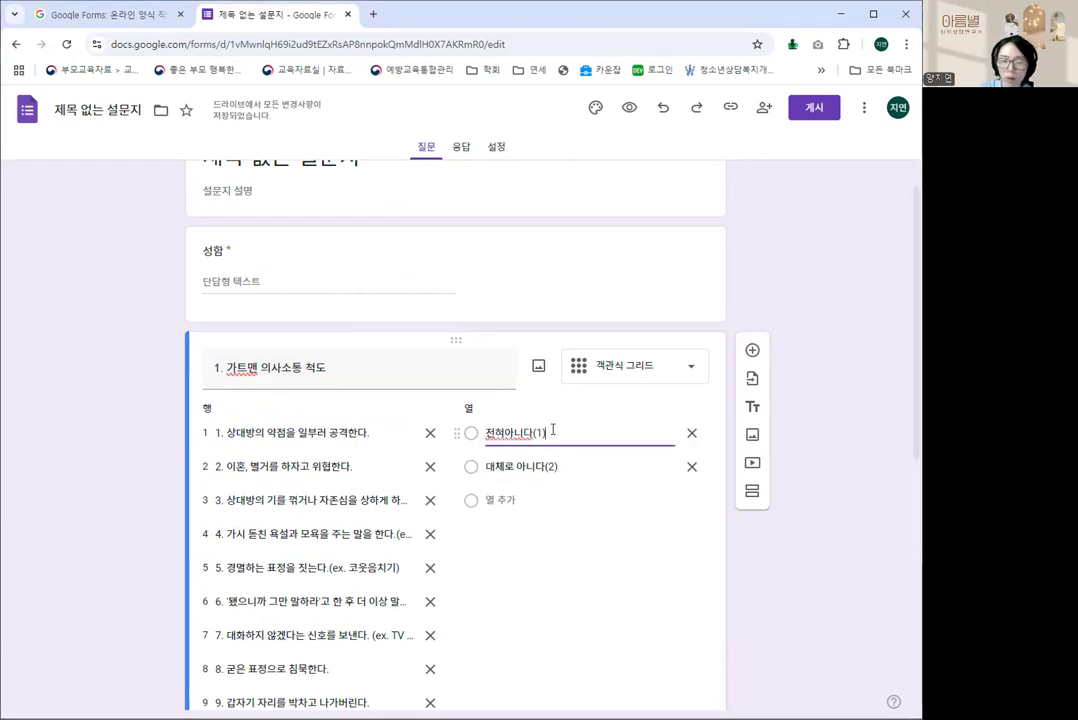
key("BackSpace")
key("BackSpace")
key("BackSpace")
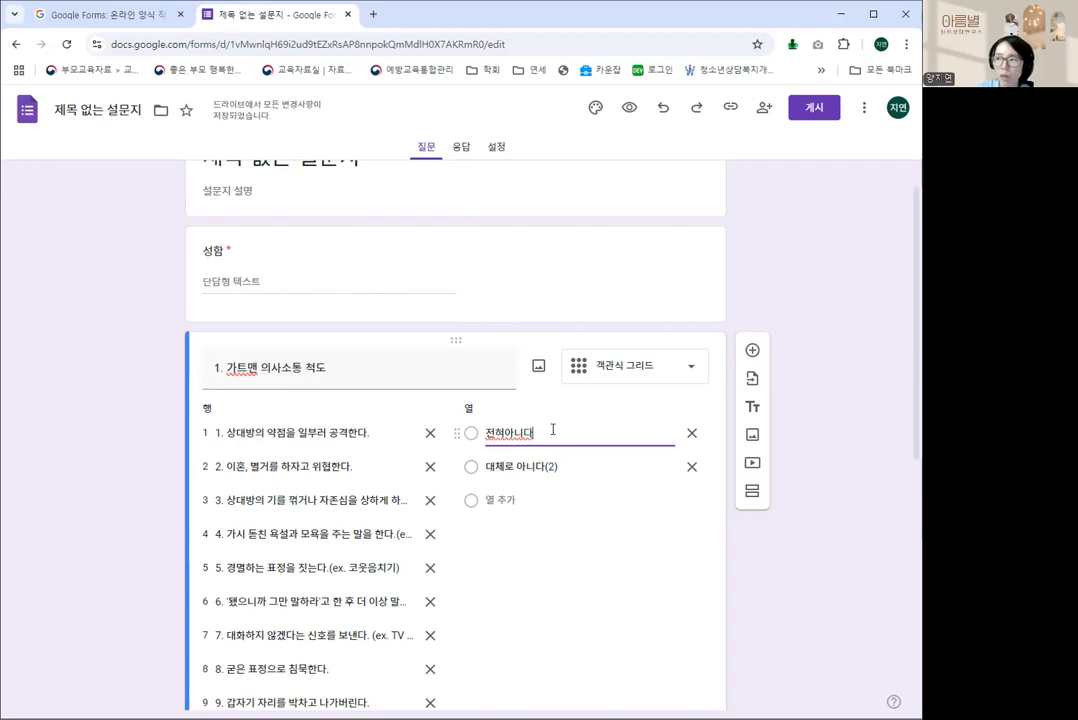
type("(1)")
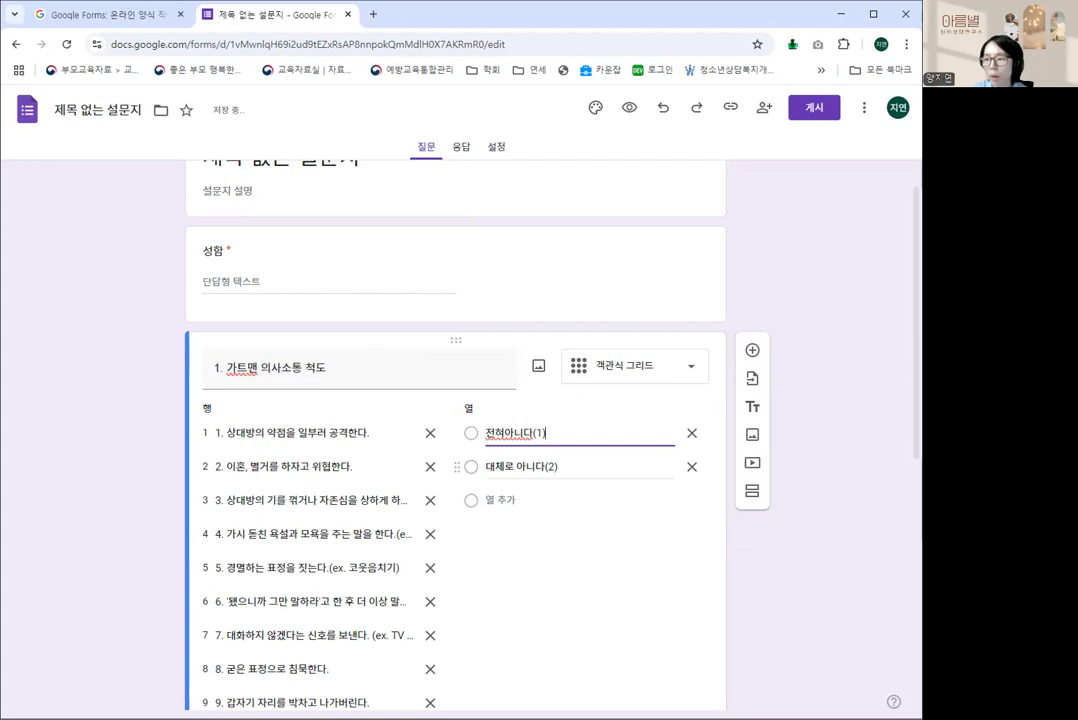
- Add the remaining answer columns '보통이다(3)', '대체로 그렇다(4)' and '매우 그렇다(5)' to the grid
left_click(500, 500)
type("보통이다(3)")
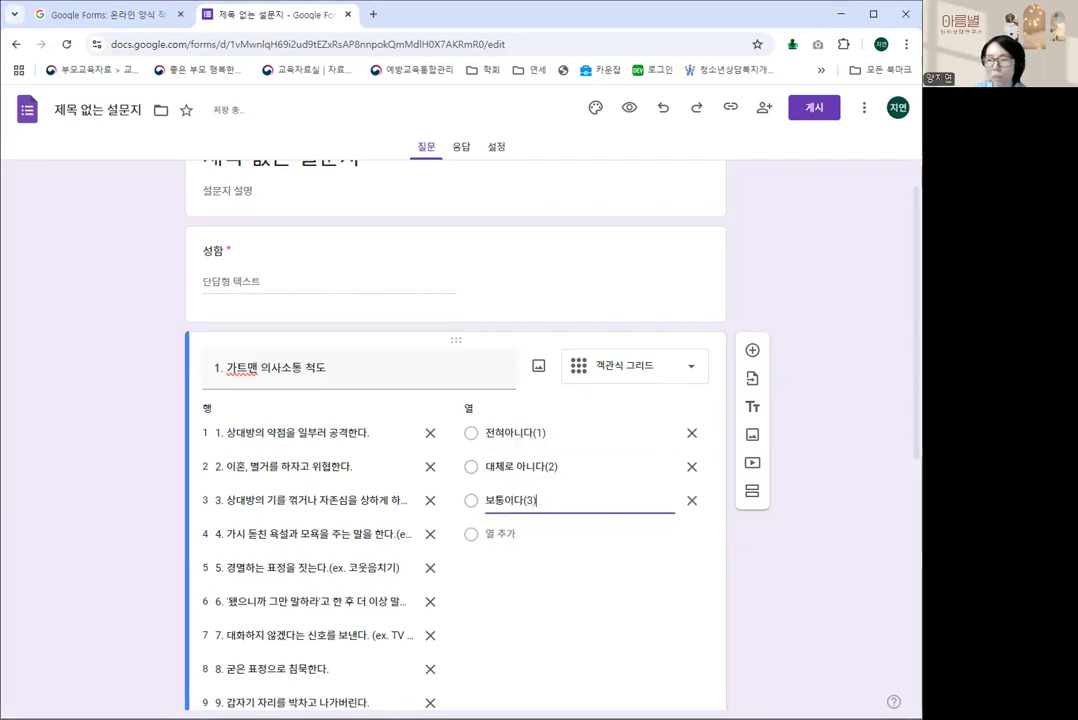
left_click(505, 531)
type("대체로 그렇다(4)")
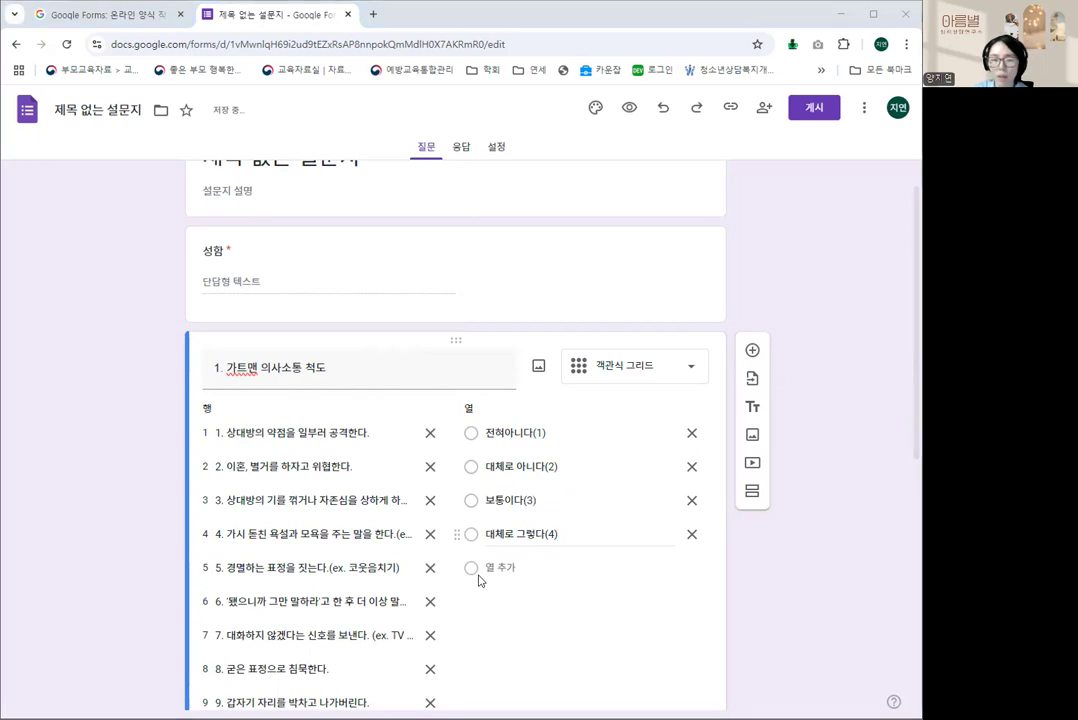
left_click(490, 568)
type("매우 그렇다(5)")
left_click(765, 590)
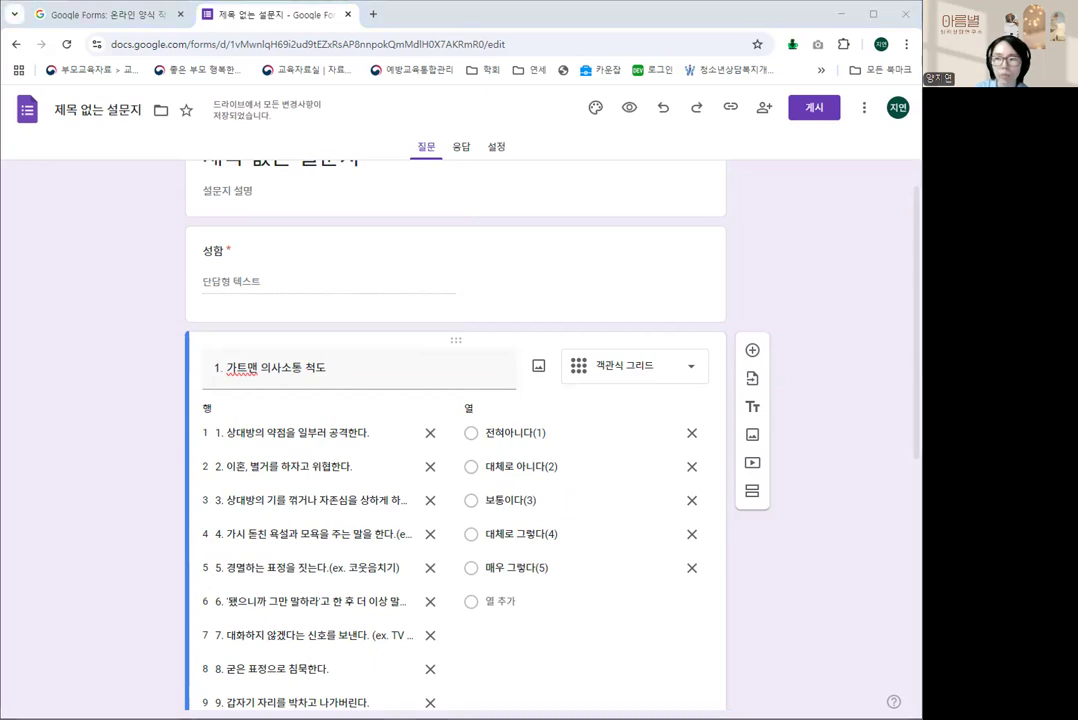
- Try adding the 2008 source citation of the scale to the grid question's title, and undo it
left_click(324, 372)
type("※ 출처: 권은아, 김득성 (2008), 「부부간 역기능적 의사소통 행동 척도 개발 - gottman의 네 기수 개념을 중심으로-」, 대한가정학회지")
key("ctrl+z")
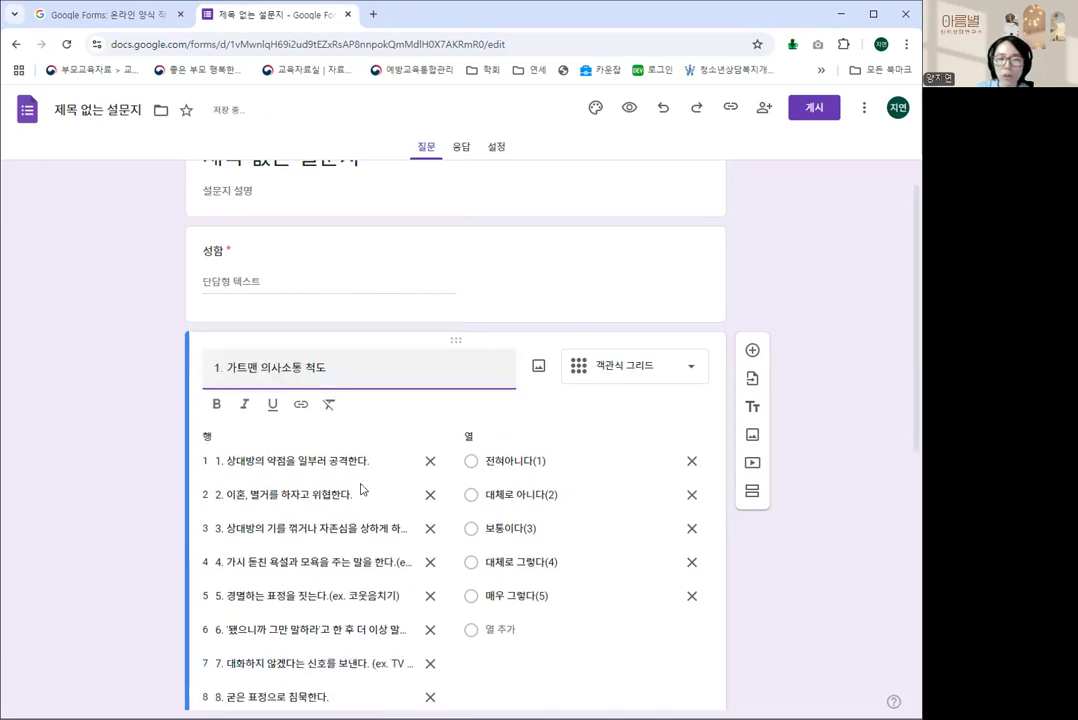
type("※ 출처: 권은아, 김득성 (2008), 「부부간 역기능적 의사소통 행동 척도 개발 - gottman의 네 기수 개념을 중심으로-」, 대한가정학회지")
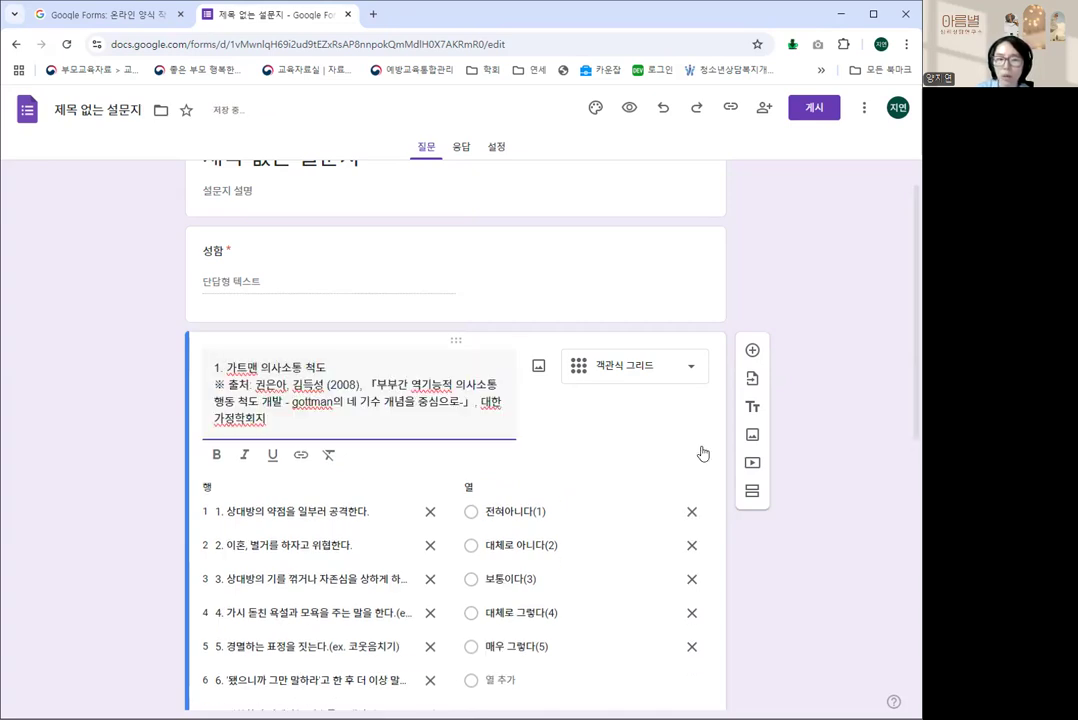
key("ctrl+z")
scroll(757, 498, "up", 1)
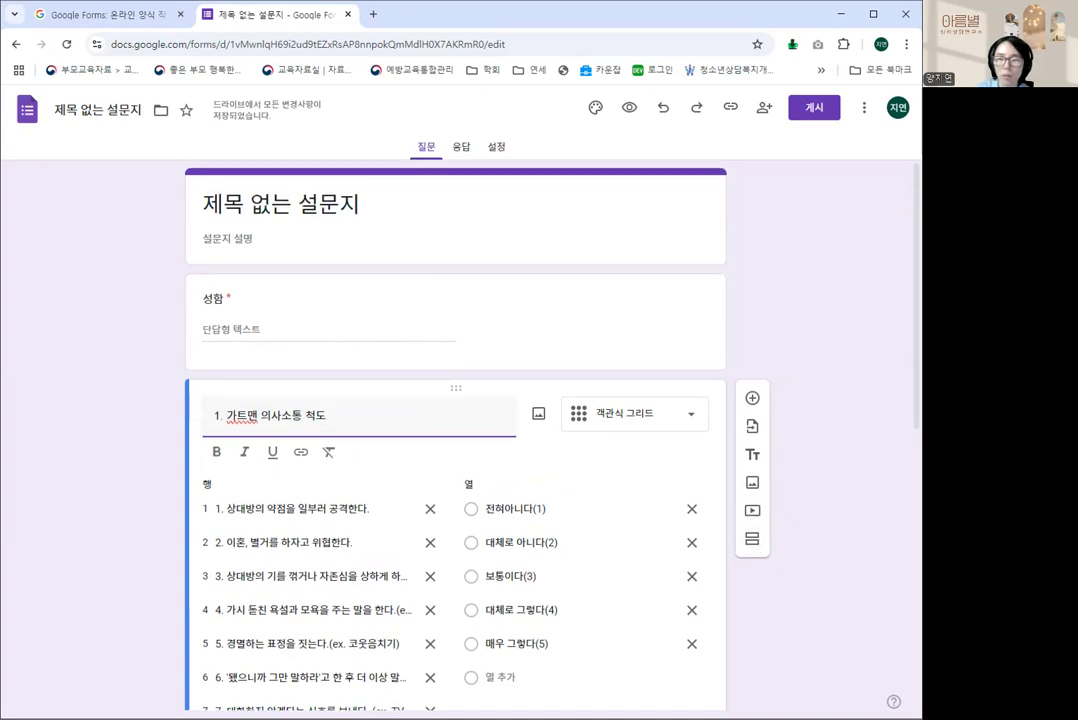
- Title the form '가트맨 의사소통 검사지' and give the form file the same name
key("alt+Tab")
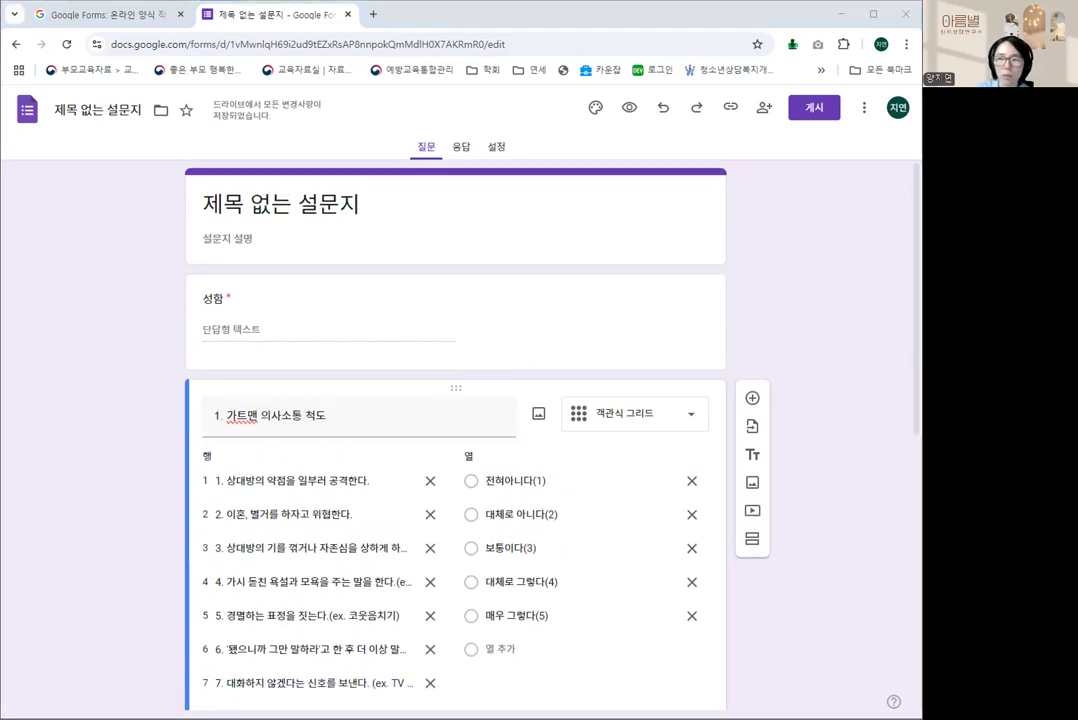
left_click(340, 204)
triple_click(357, 205)
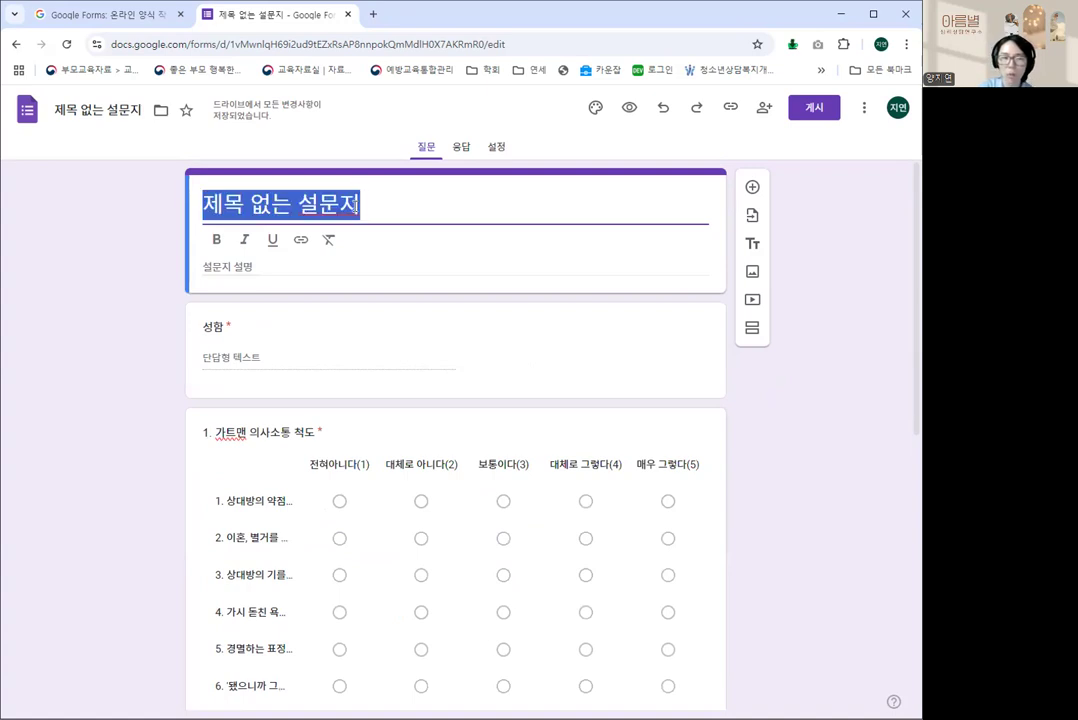
type("가트맨")
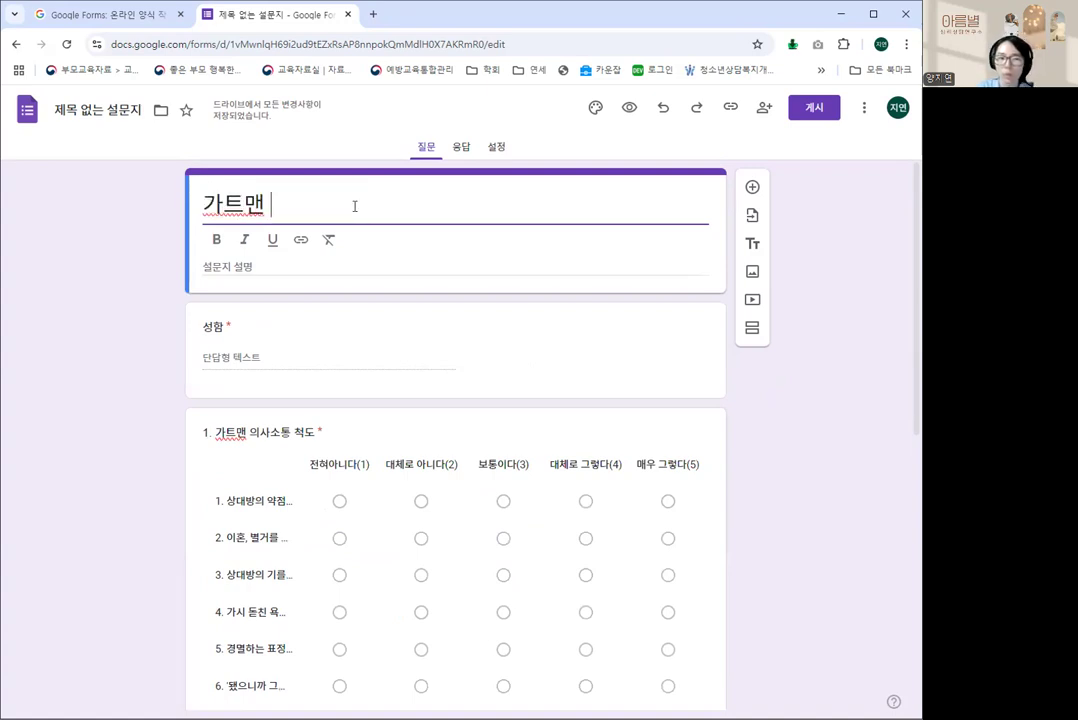
type("의사소통 검사지")
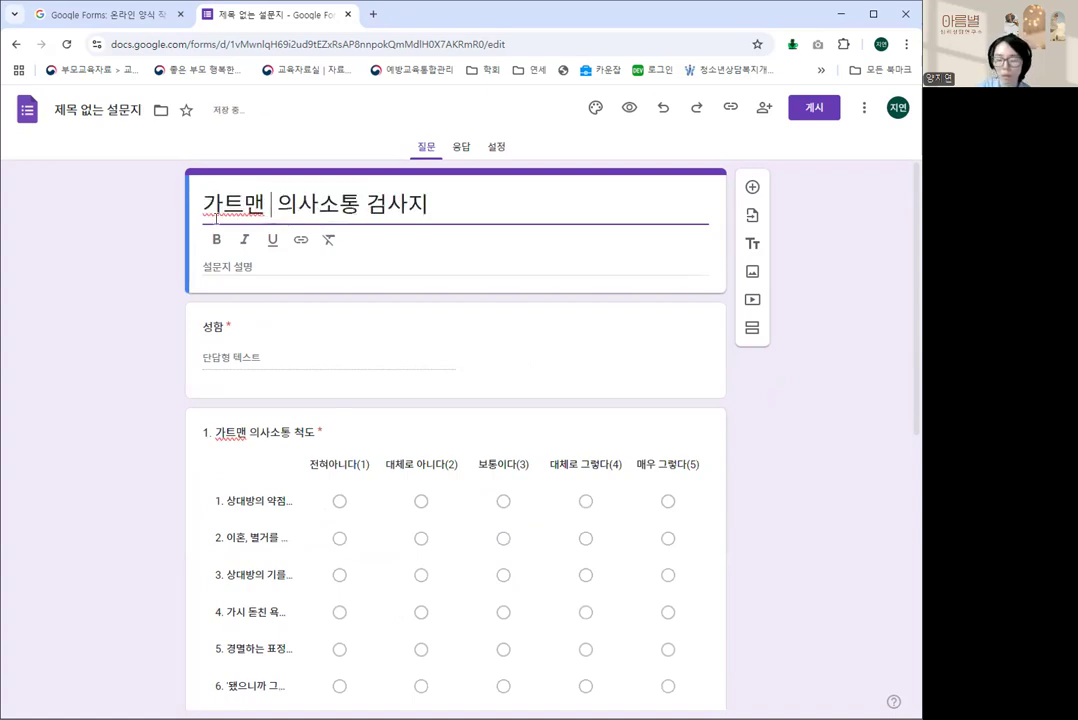
key("Delete")
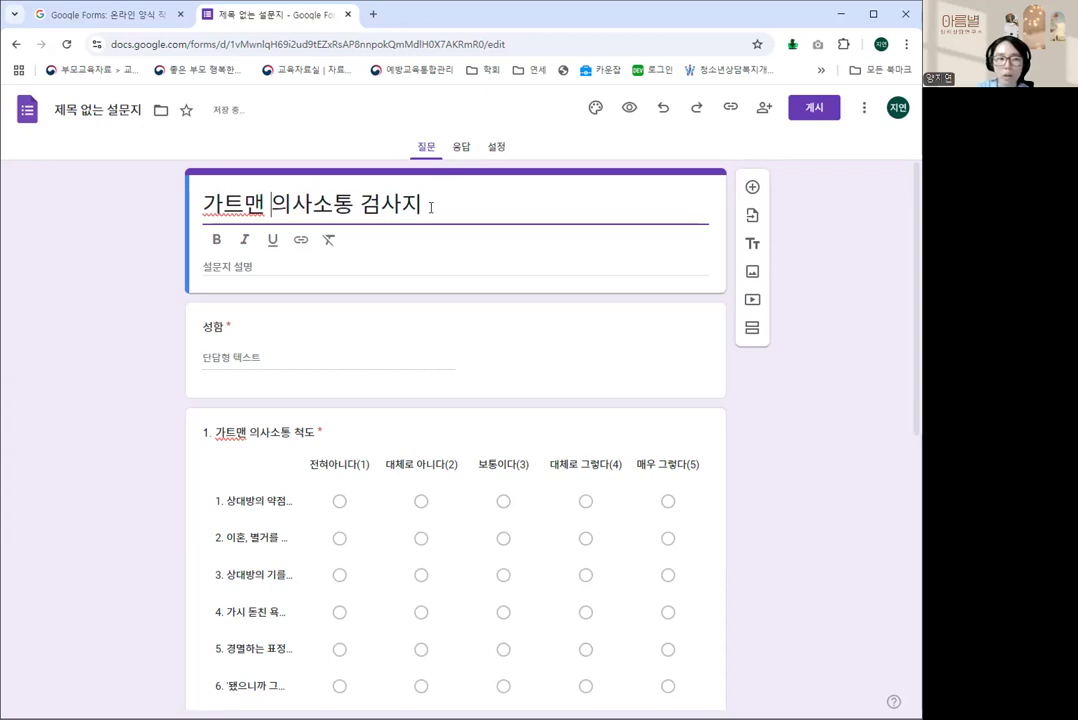
left_click(113, 108)
left_click(108, 242)
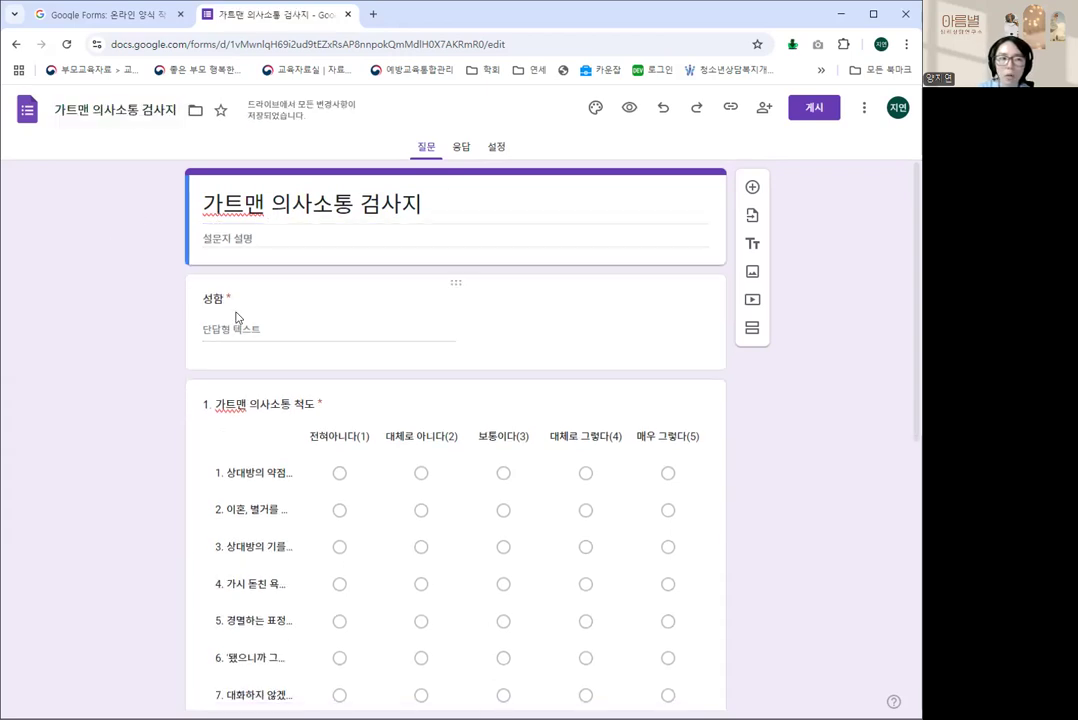
- Enter the form description '본 검사지는 가트맨의 의사소통 검사지입니다.'
left_click(228, 240)
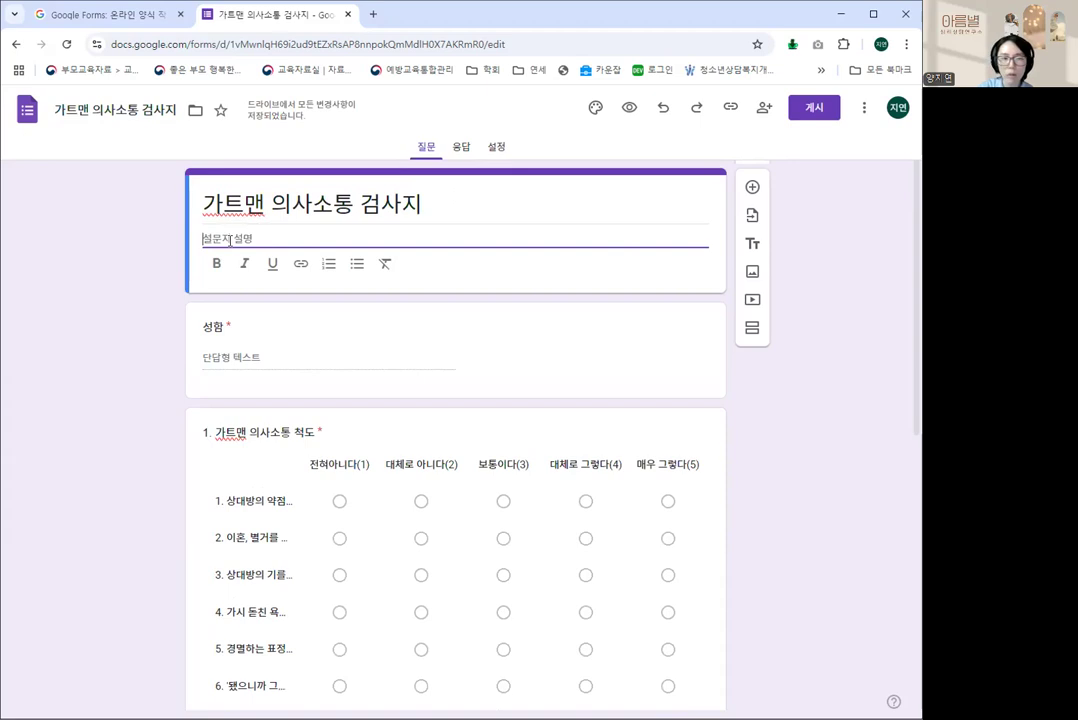
type("본 ㄱ")
type("검사지는 ㄱ")
type("가트맨")
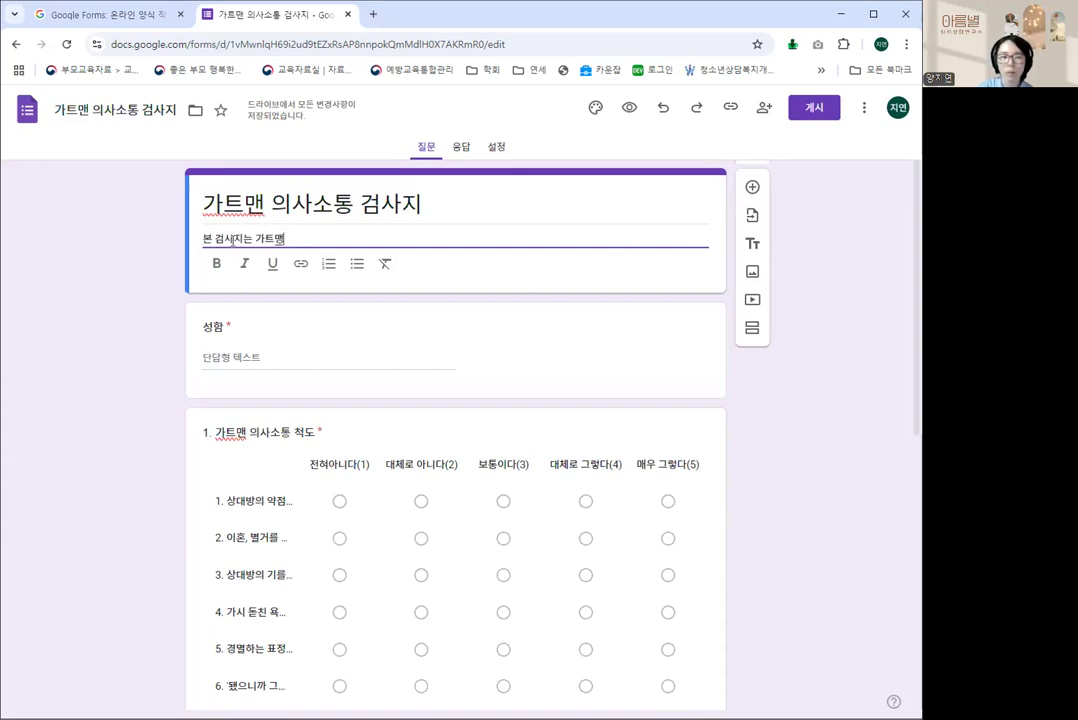
type("의 엣")
key("BackSpace")
key("BackSpace")
key("BackSpace")
key("BackSpace")
type("의사소통")
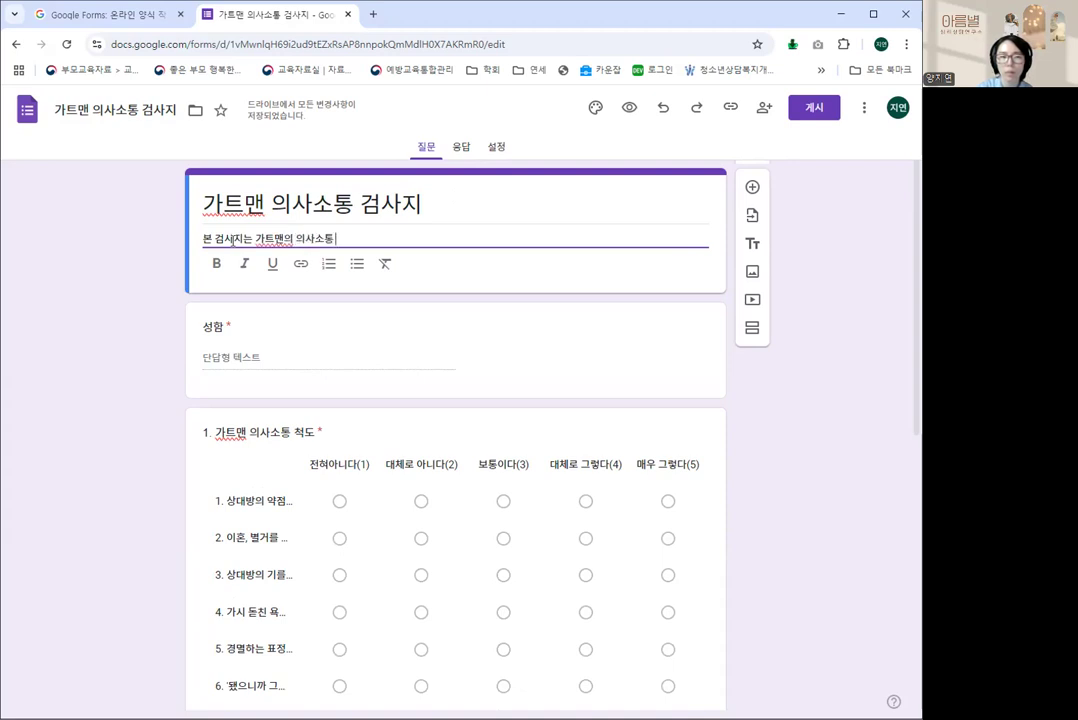
type(" 검사지입니다.")
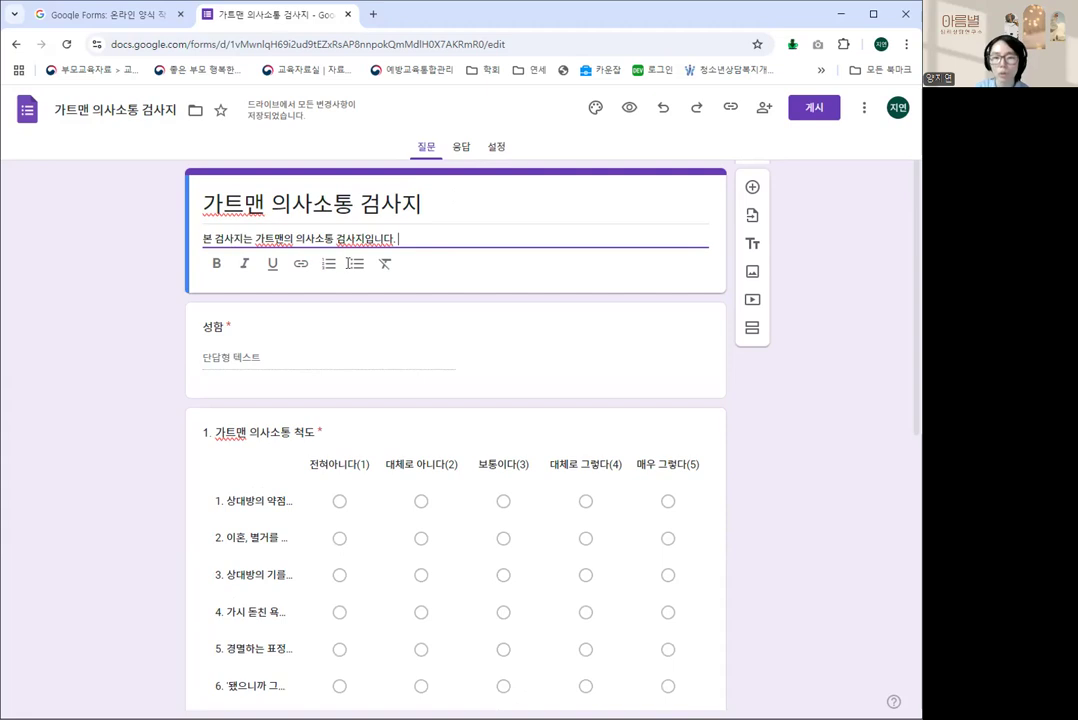
- Remove the leading '1.' from the grid question's title so it reads '가트맨 의사소통 척도'
left_click(721, 440)
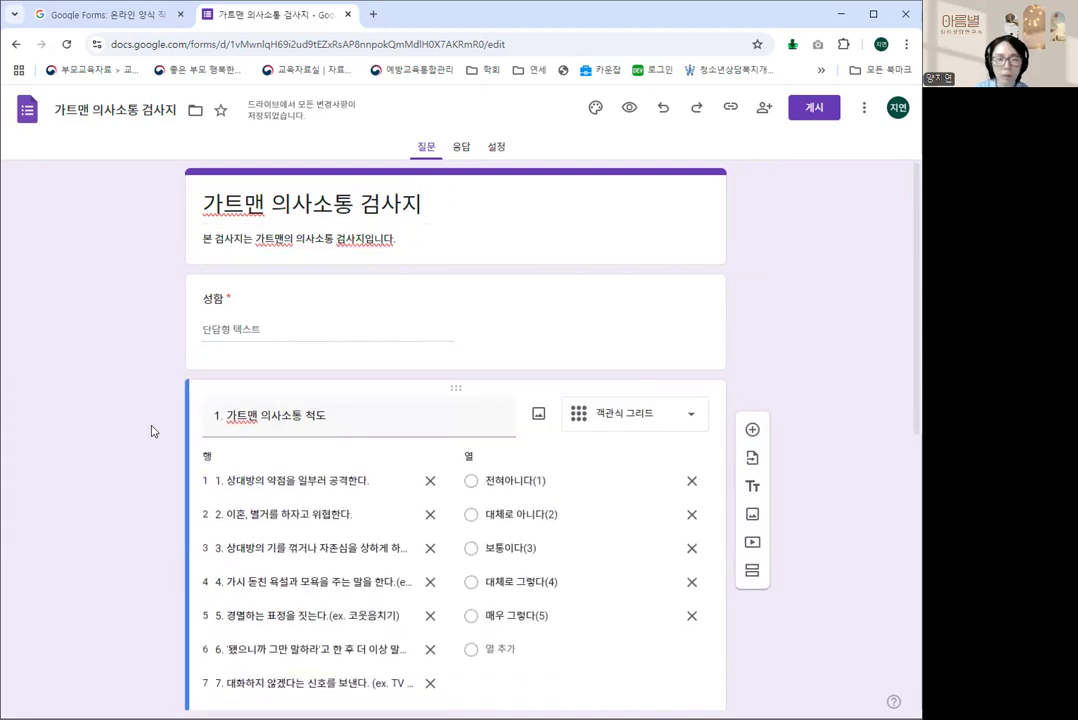
left_click(228, 417)
left_click(278, 382)
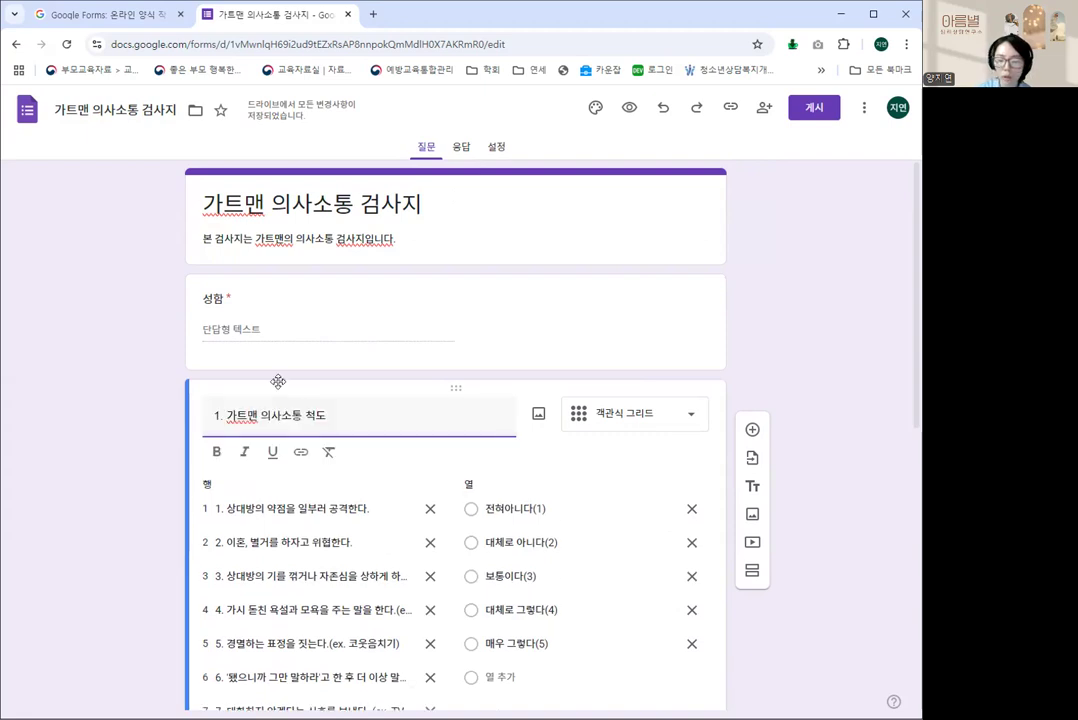
key("BackSpace")
key("BackSpace")
key("BackSpace")
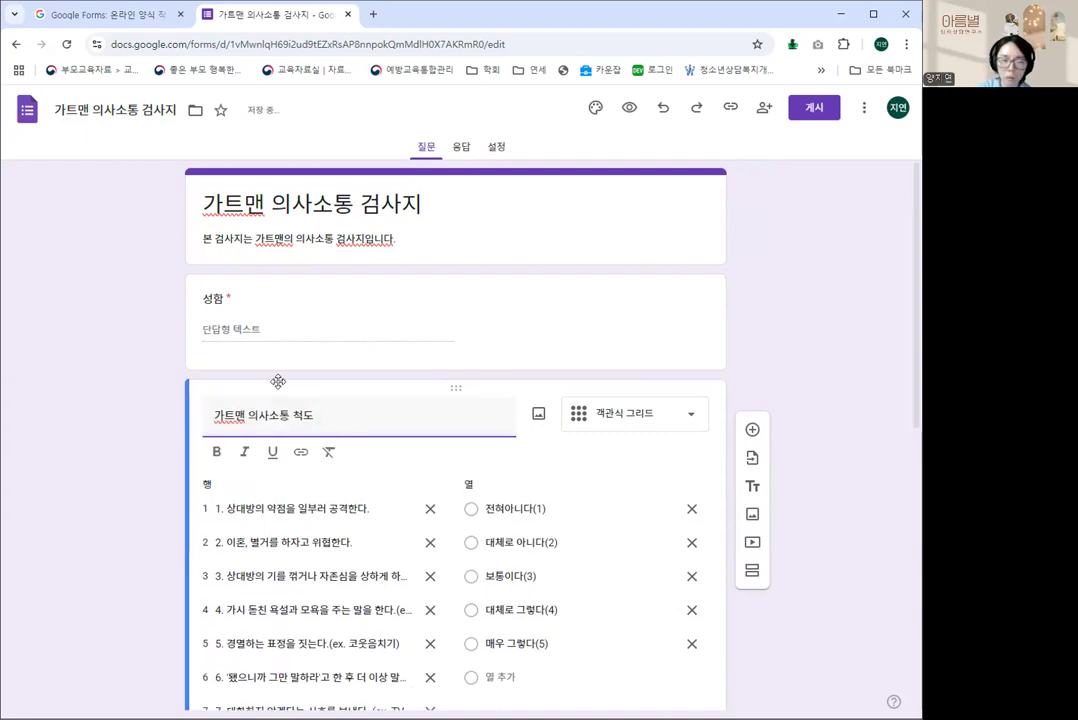
left_click(169, 452)
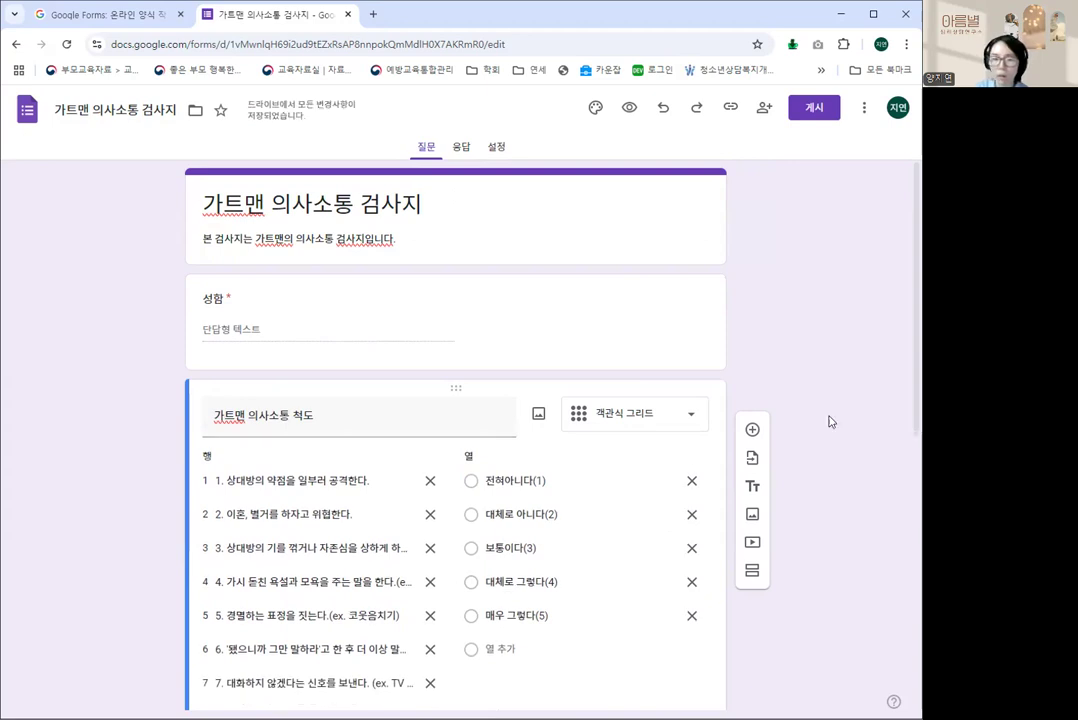
- Add a title and description block below the grid question
scroll(789, 433, "down", 2)
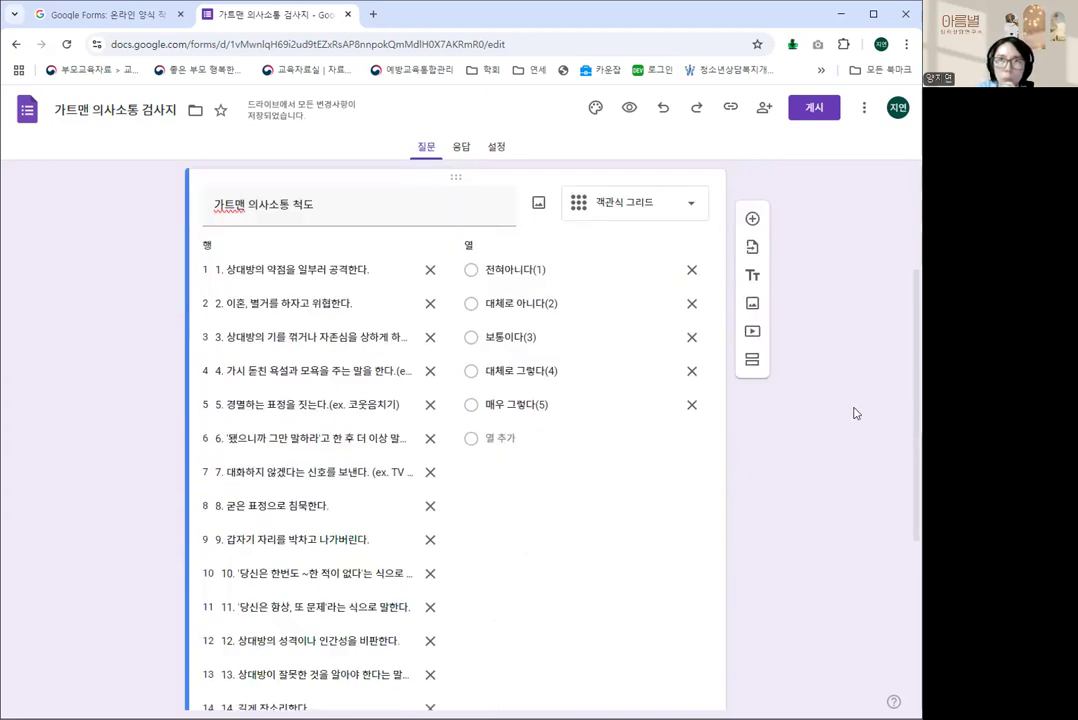
scroll(855, 413, "down", 3)
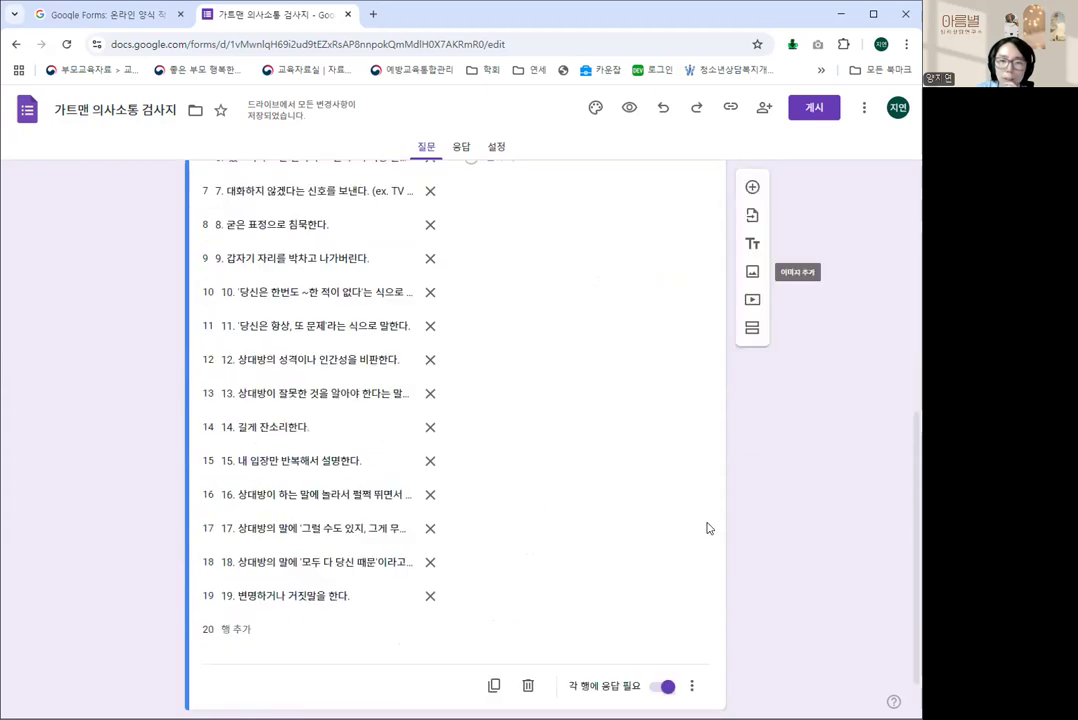
left_click(752, 243)
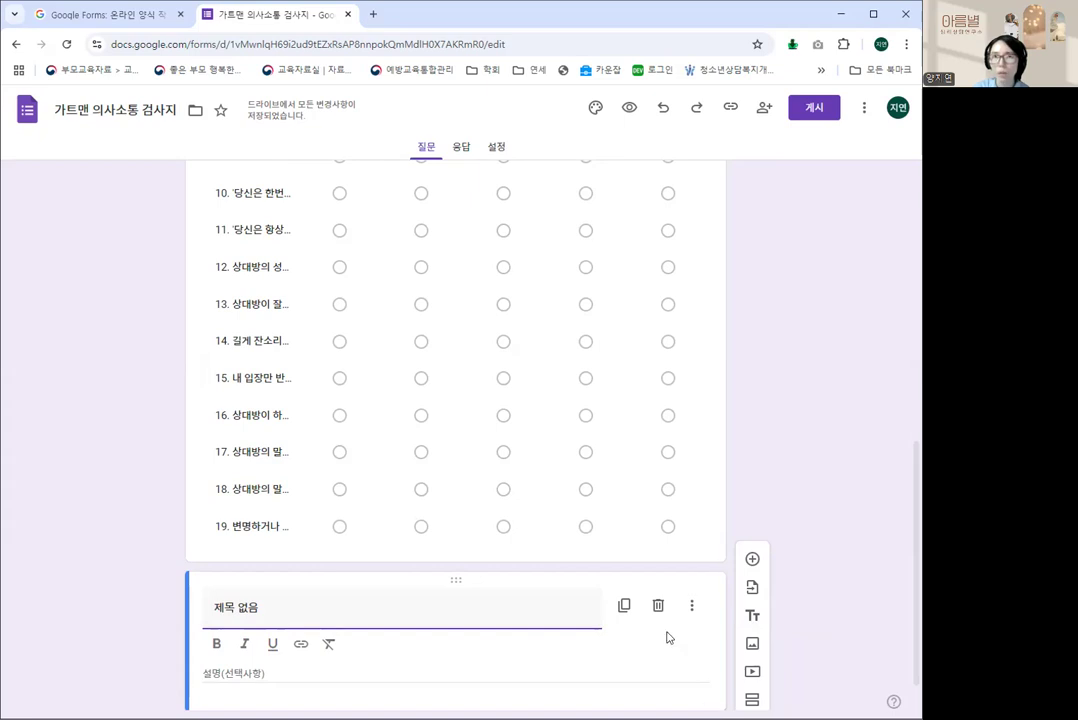
- Replace the new block's title with the scoring guide '평균점수를 계산한 후' plus high-score pattern lines: 1~5번 경멸, 6~10번 냉담, 11~15번 비난, 15~19번 방어
scroll(603, 611, "down", 2)
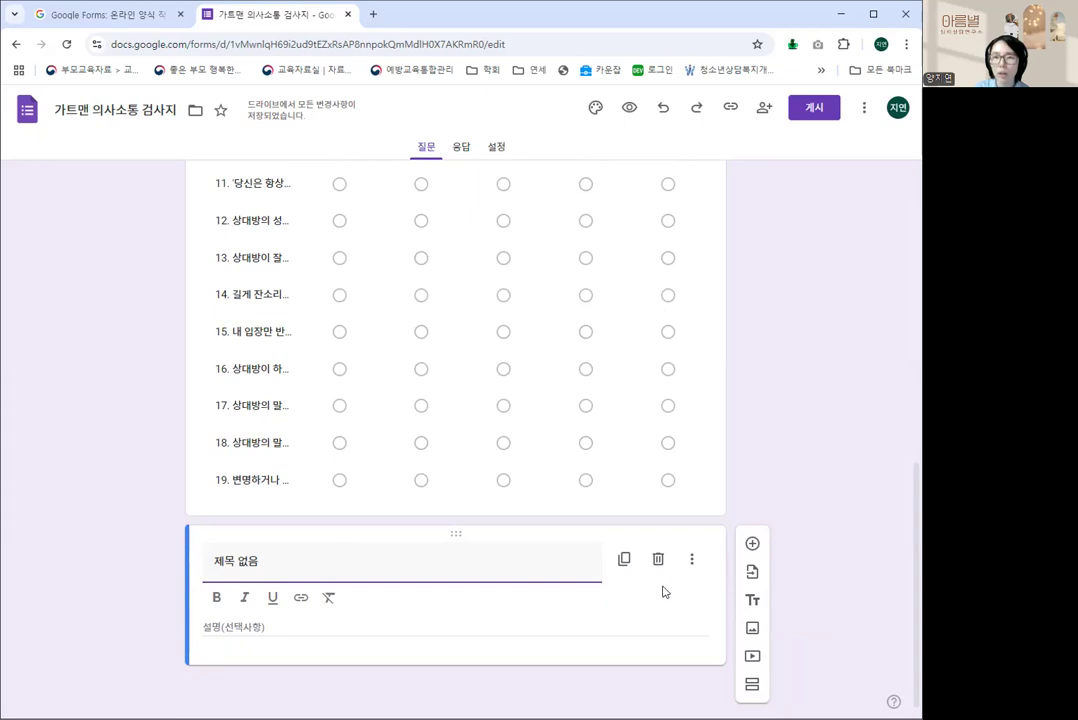
key("alt+Tab")
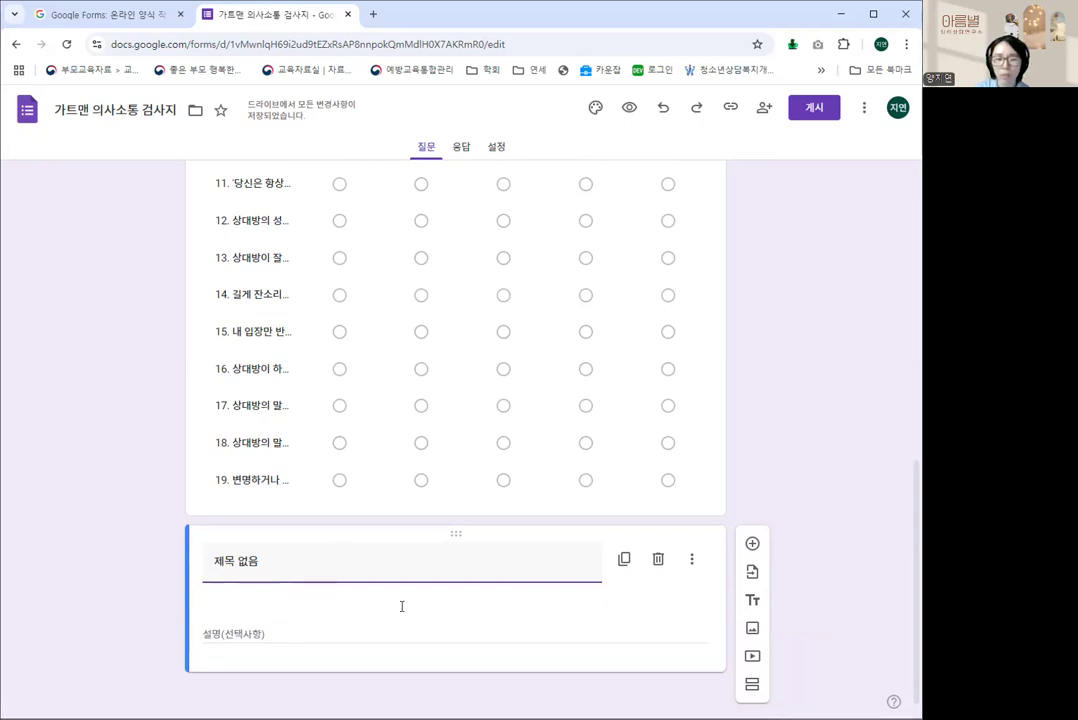
left_click(375, 577)
type("평균점수를 계산한 후 1~5번 문항의 점수가 높다면, 경멸의 패턴 6~10번 문항의 점수가 높다면, 냉담의 패턴 11~15번 문항의 점수가 높다면, 비난의 패턴 15~19번 문항의 점수가 높다면, 방어의 패턴")
left_click_drag(261, 566, 190, 521)
key("BackSpace")
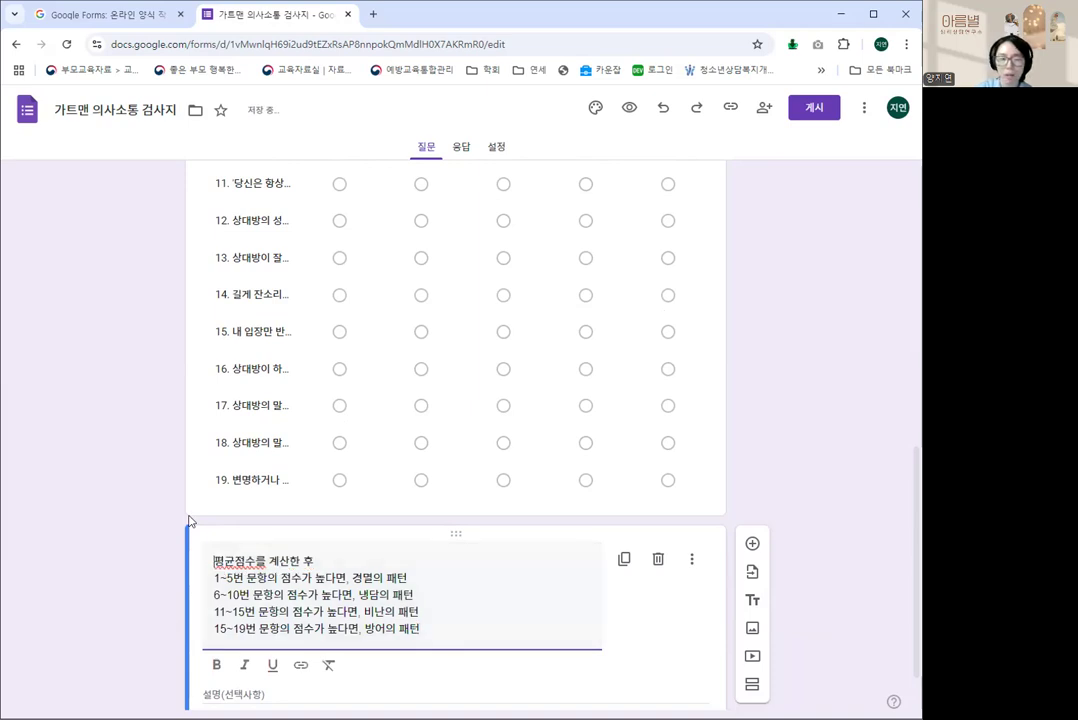
left_click(105, 567)
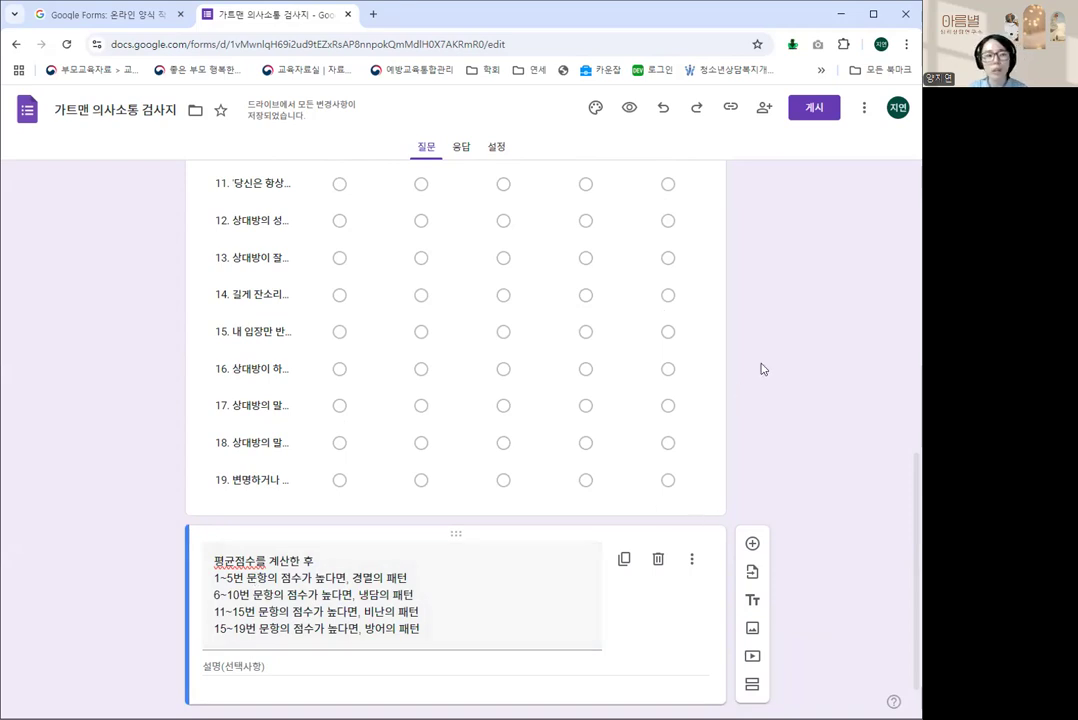
- Preview the form and review its title, description, required name question, grid statements and scoring guide block
left_click(626, 116)
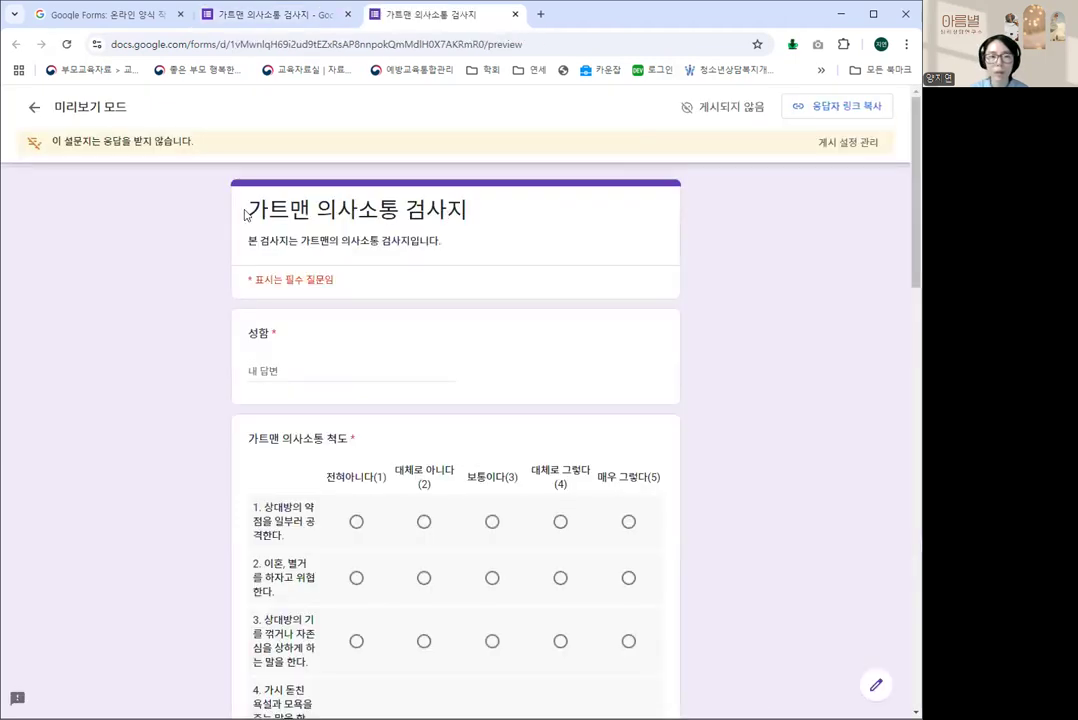
left_click_drag(248, 208, 447, 210)
left_click_drag(259, 241, 363, 245)
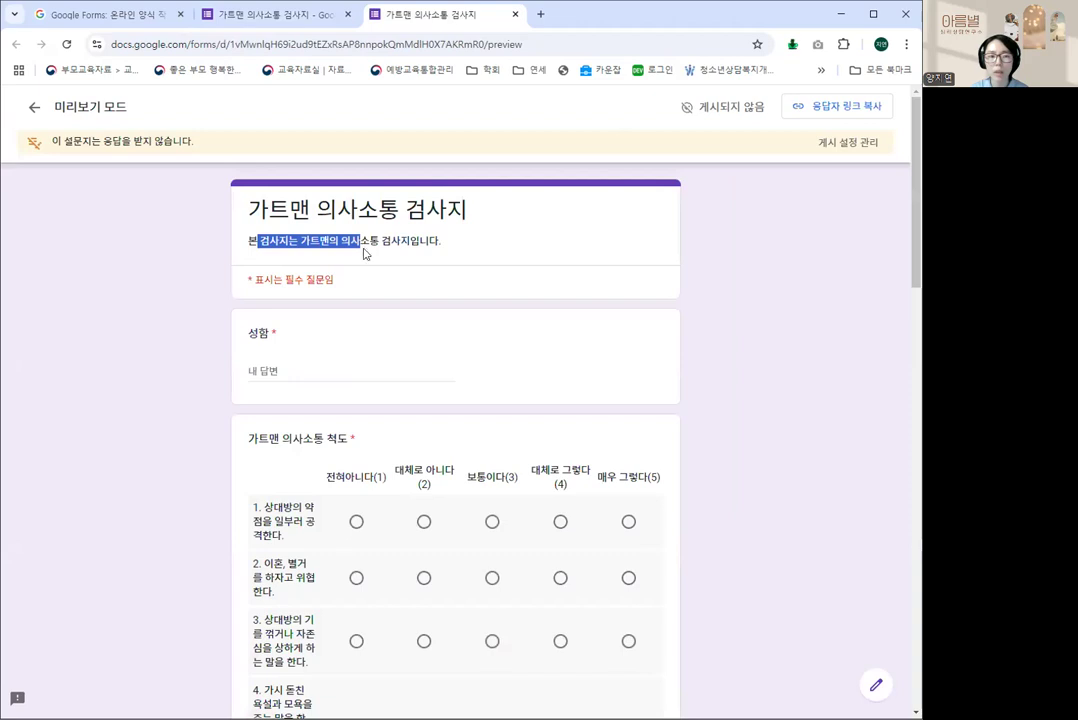
left_click(365, 253)
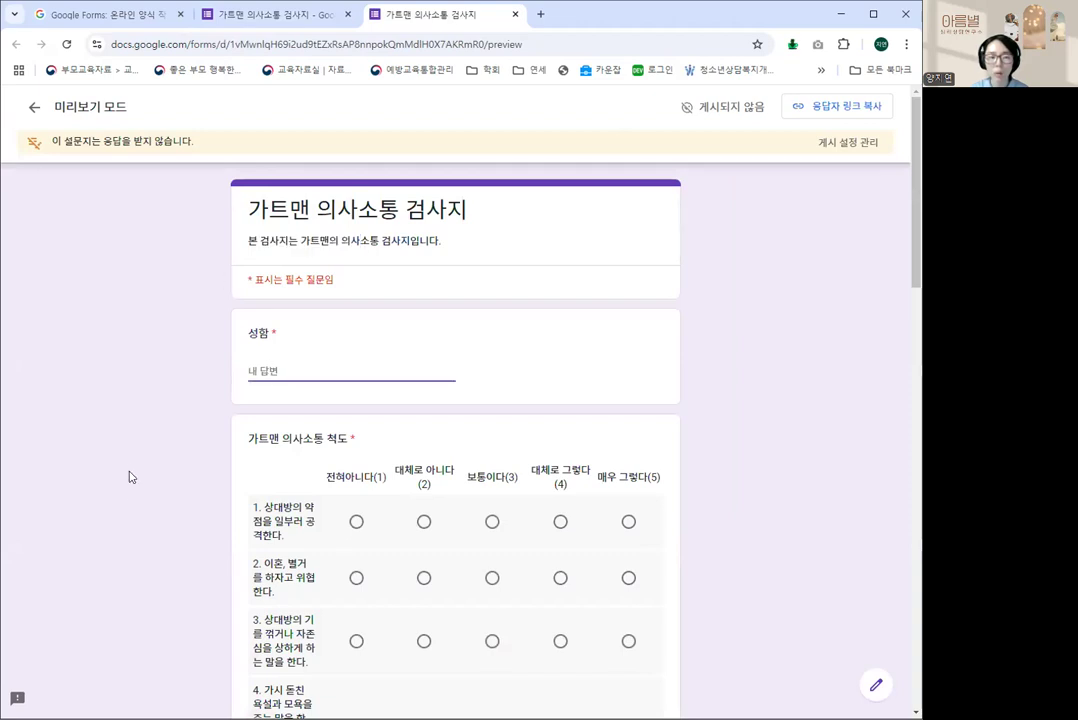
left_click(748, 447)
scroll(295, 374, "down", 2)
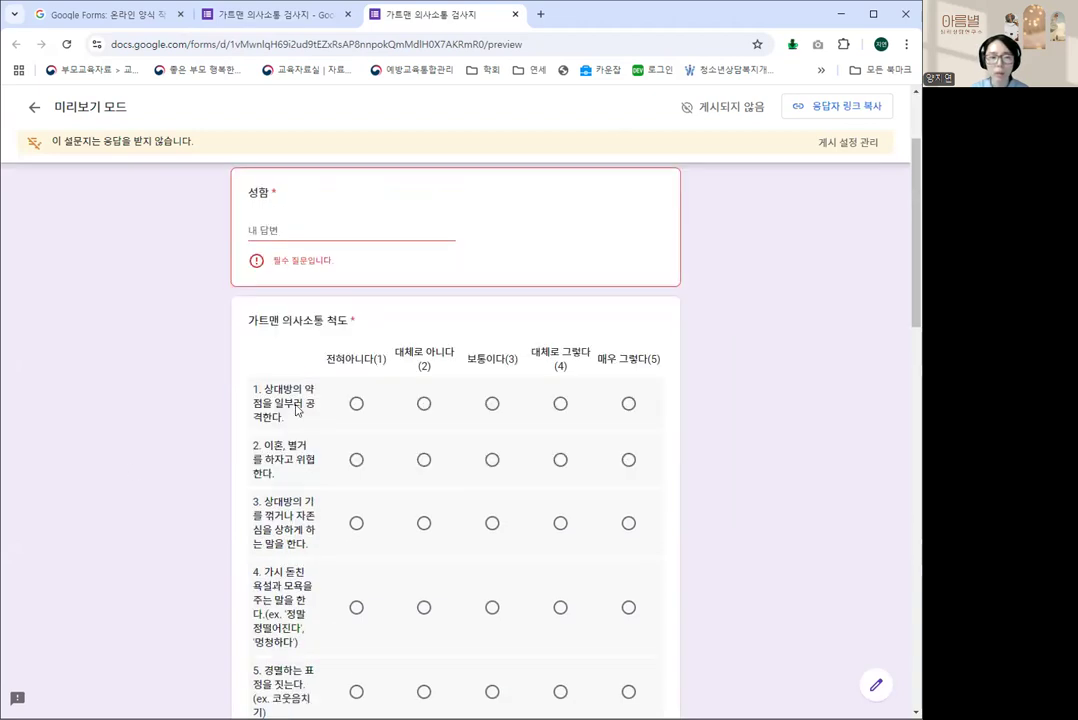
scroll(283, 406, "down", 3)
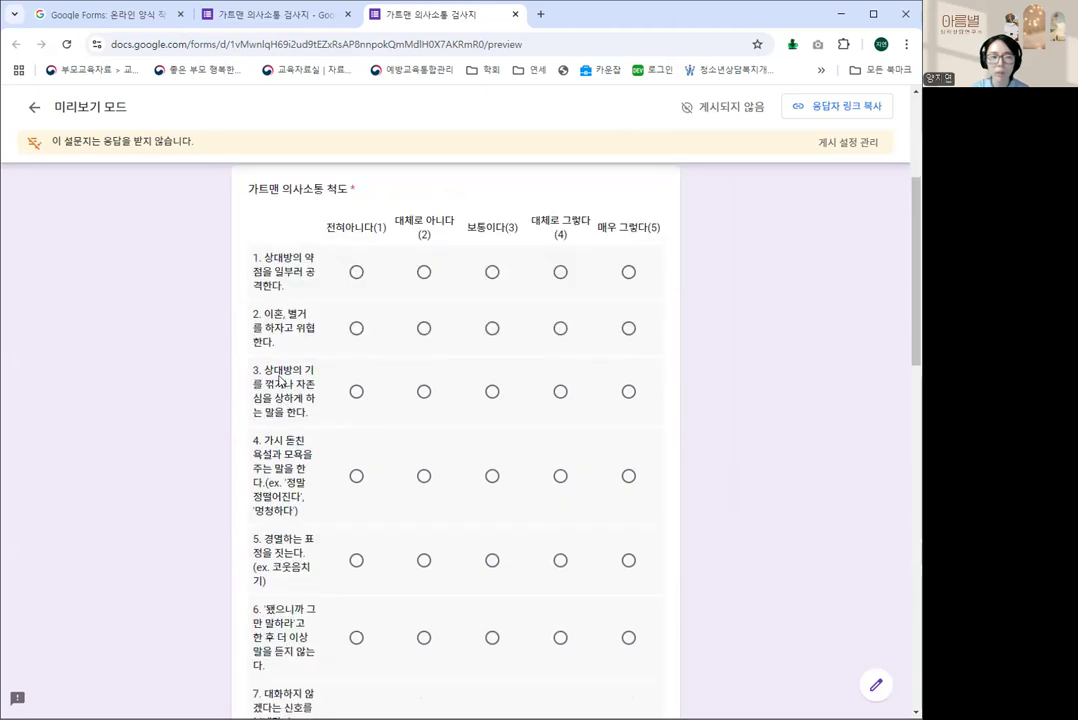
scroll(325, 338, "up", 1)
scroll(325, 338, "up", 2)
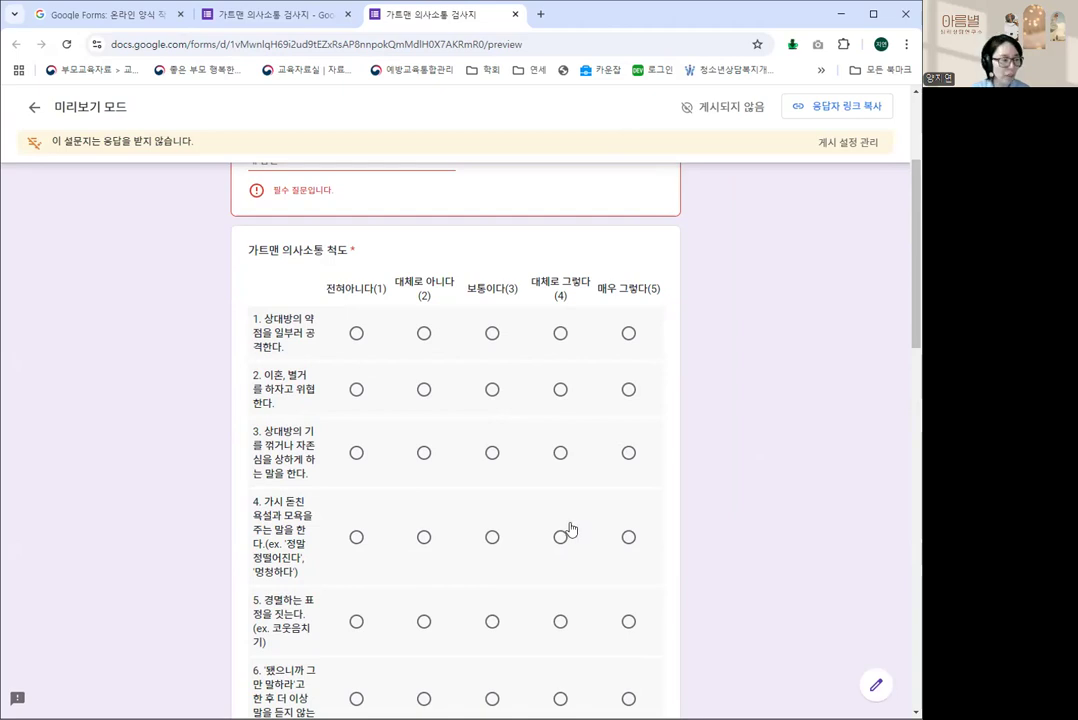
scroll(571, 528, "down", 5)
scroll(571, 528, "down", 5)
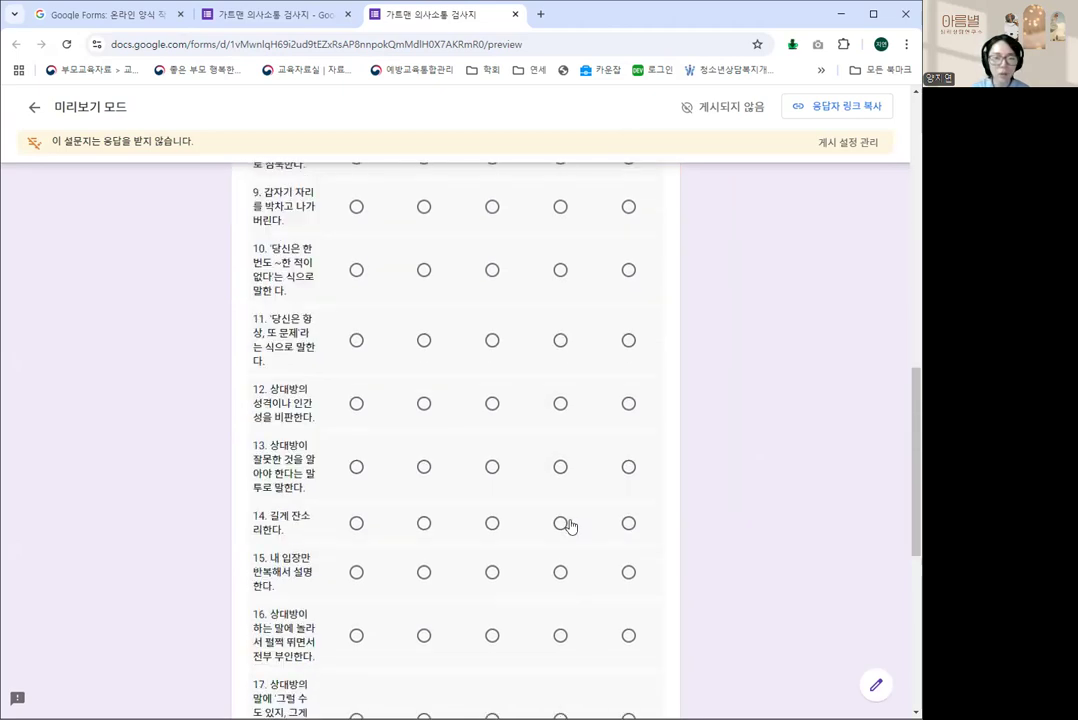
scroll(567, 526, "down", 1)
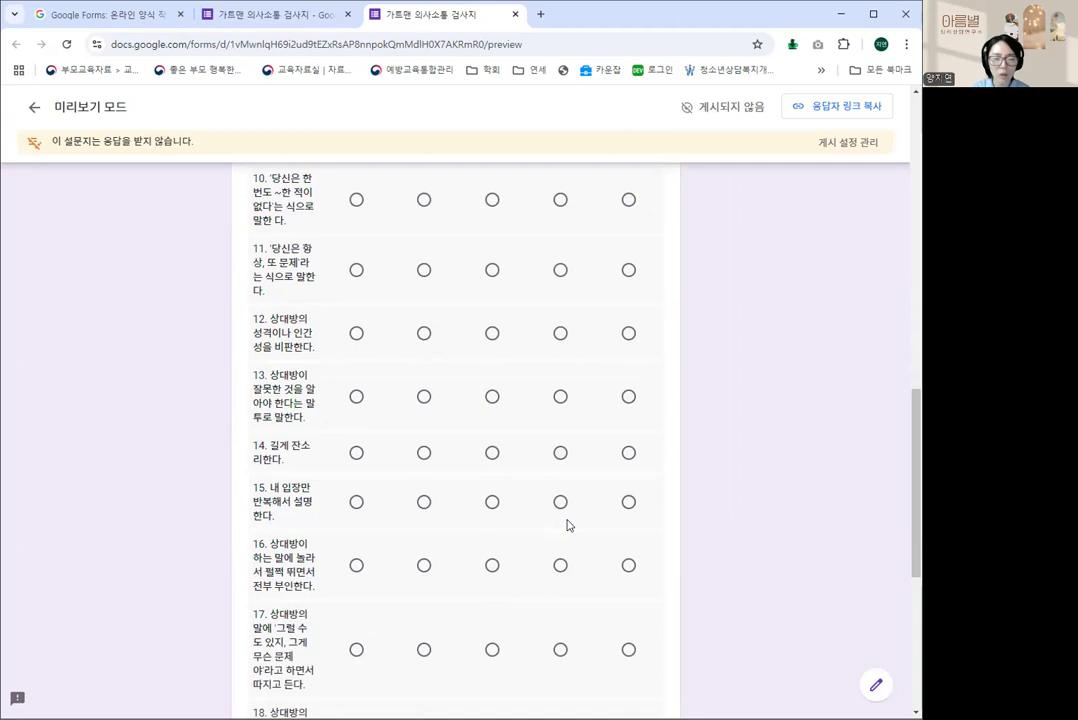
scroll(567, 525, "down", 5)
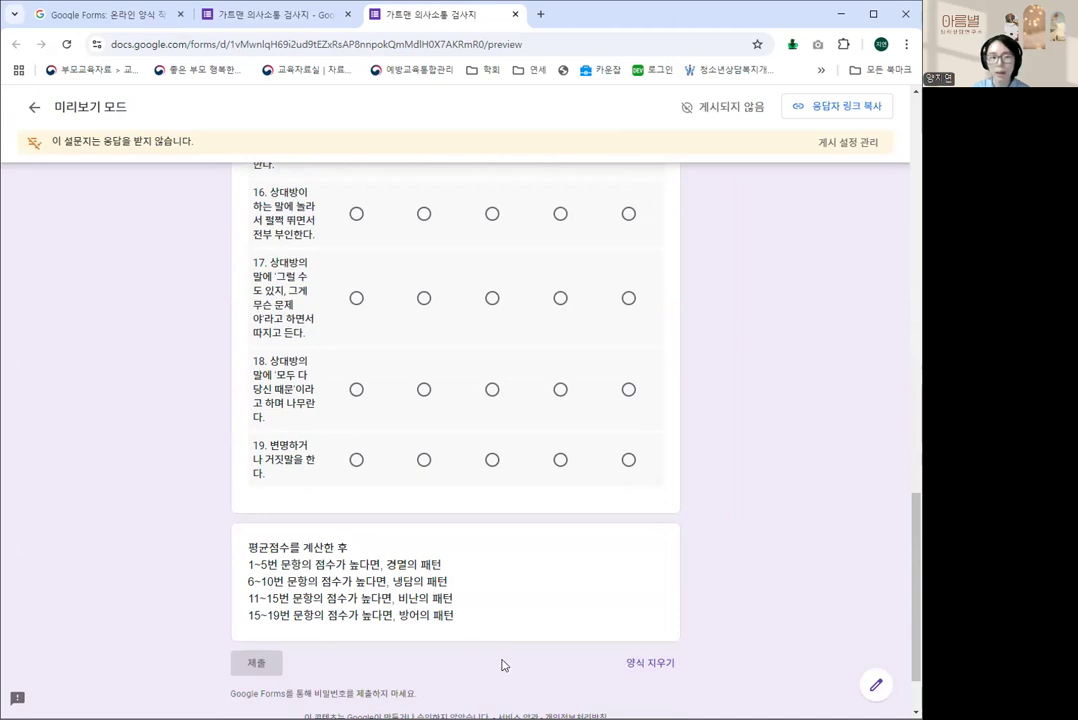
- Back in the form editor, add another title and description block at the end containing '설문에 응답해주셔서 감사합니다. 아래의 제출 버튼을 반드시 눌러주세요.'
left_click(297, 18)
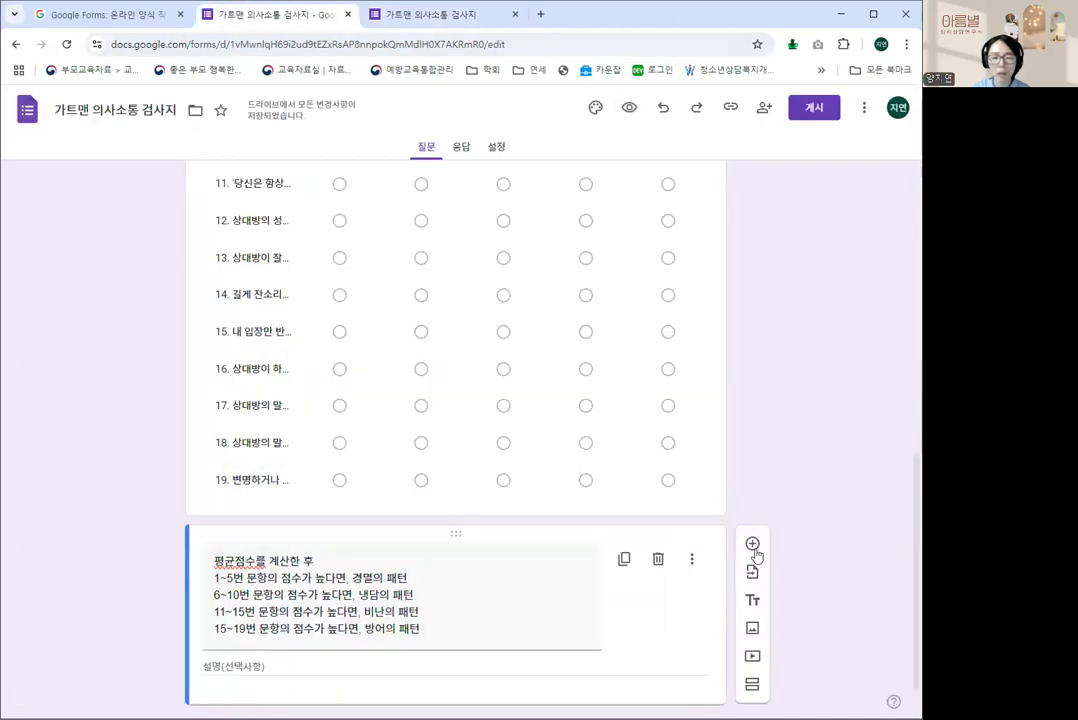
left_click(752, 601)
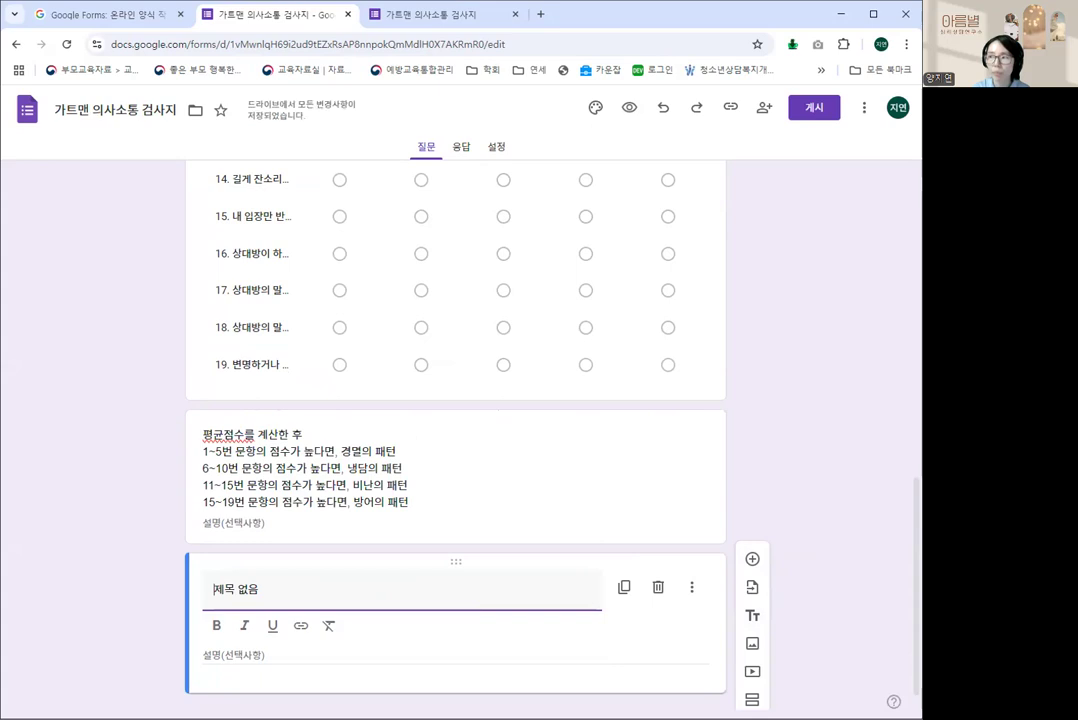
key("alt+Tab")
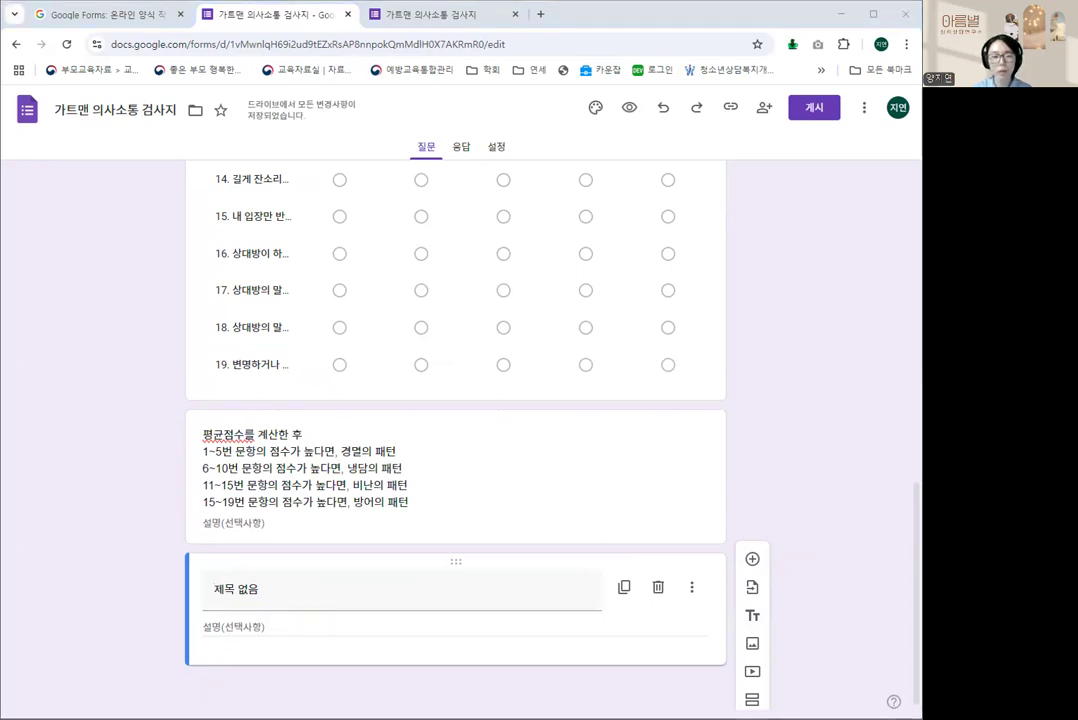
left_click(439, 587)
type("설문에 응답해주셔서 감사합니다. 아래의 제출 버튼을 반드시 눌러주세요")
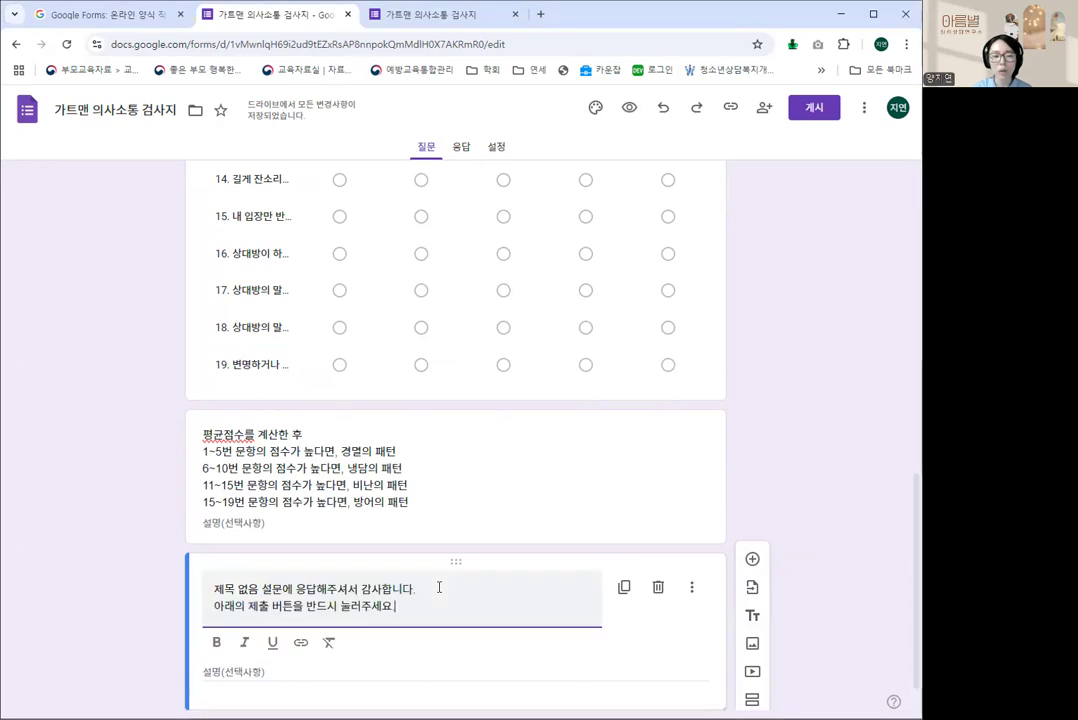
left_click(815, 495)
- Remove the placeholder '제목 없음' from the start of the closing thank-you block's title
left_click(262, 590)
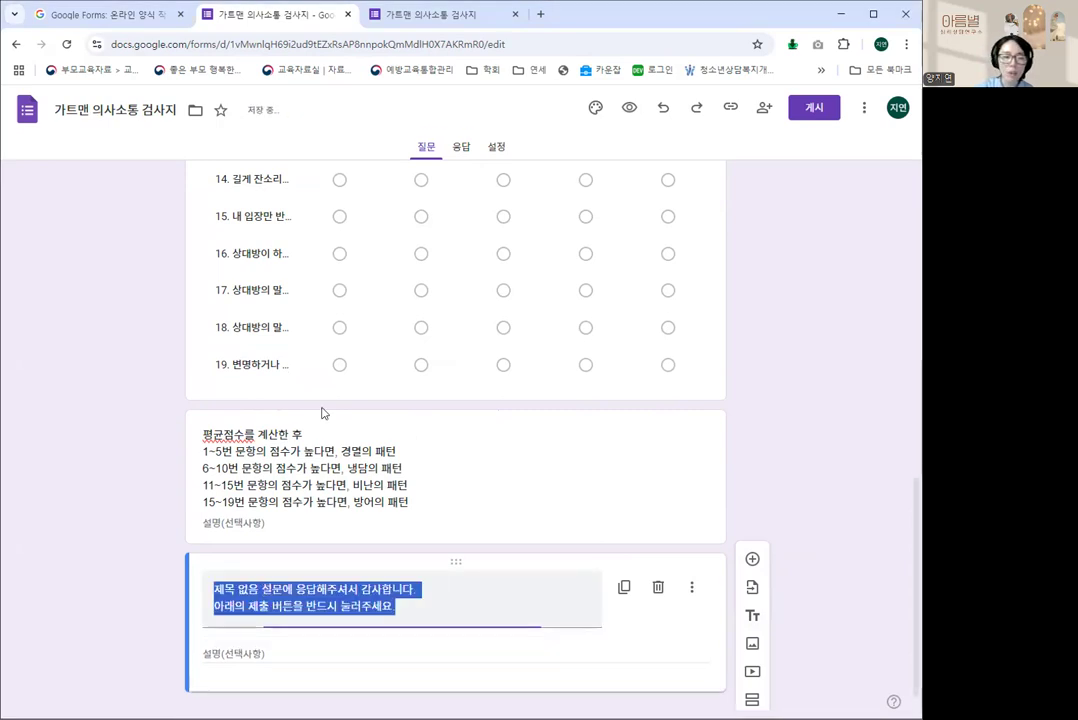
key("Home")
key("Up")
key("Right")
key("Right")
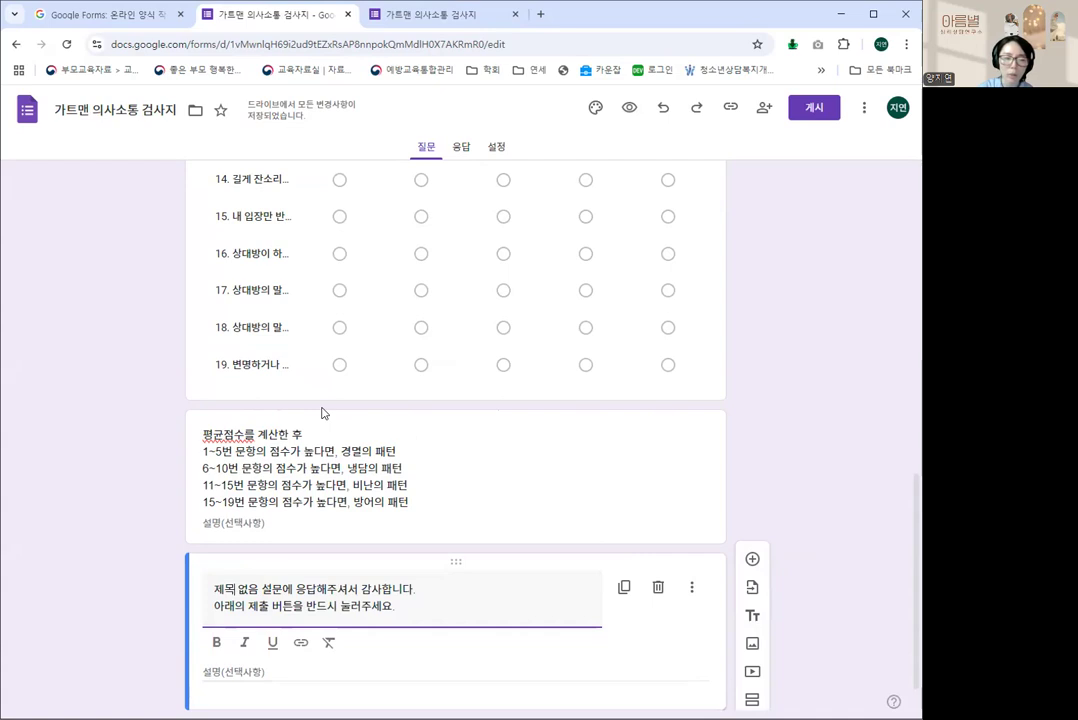
key("Right")
key("Right")
key("Right")
key("Right")
key("BackSpace")
key("BackSpace")
key("BackSpace")
key("BackSpace")
key("BackSpace")
key("BackSpace")
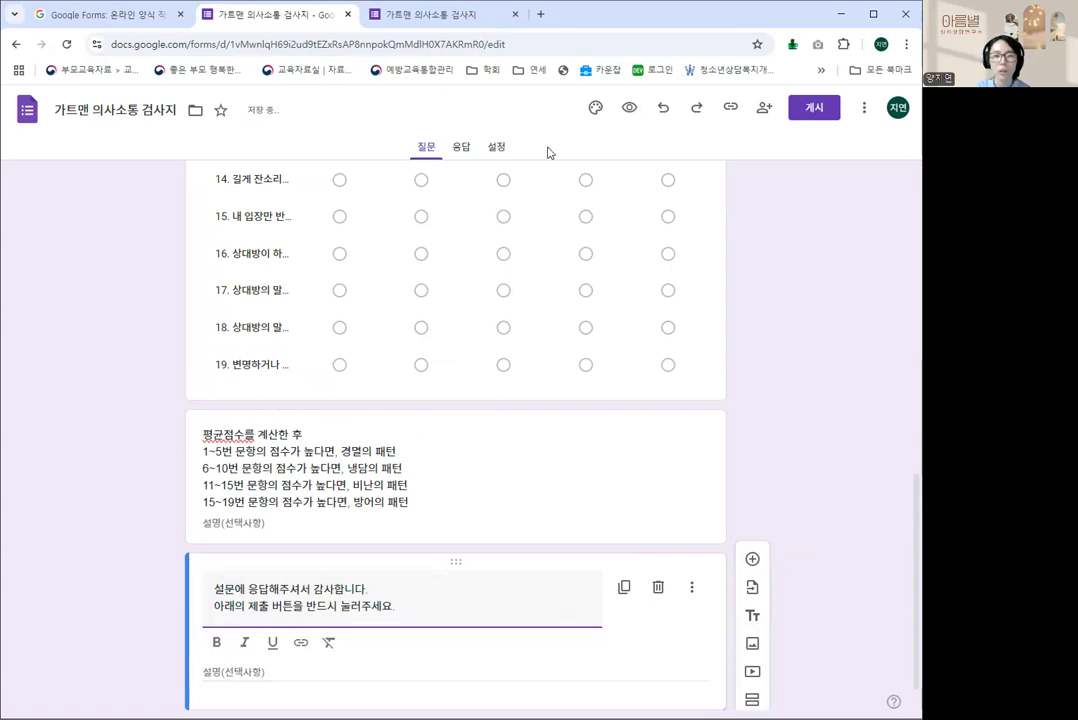
- Preview the form again and examine the scoring guide and thank-you blocks above the submit button
left_click(629, 107)
scroll(724, 405, "down", 3)
scroll(724, 405, "down", 8)
scroll(712, 424, "down", 3)
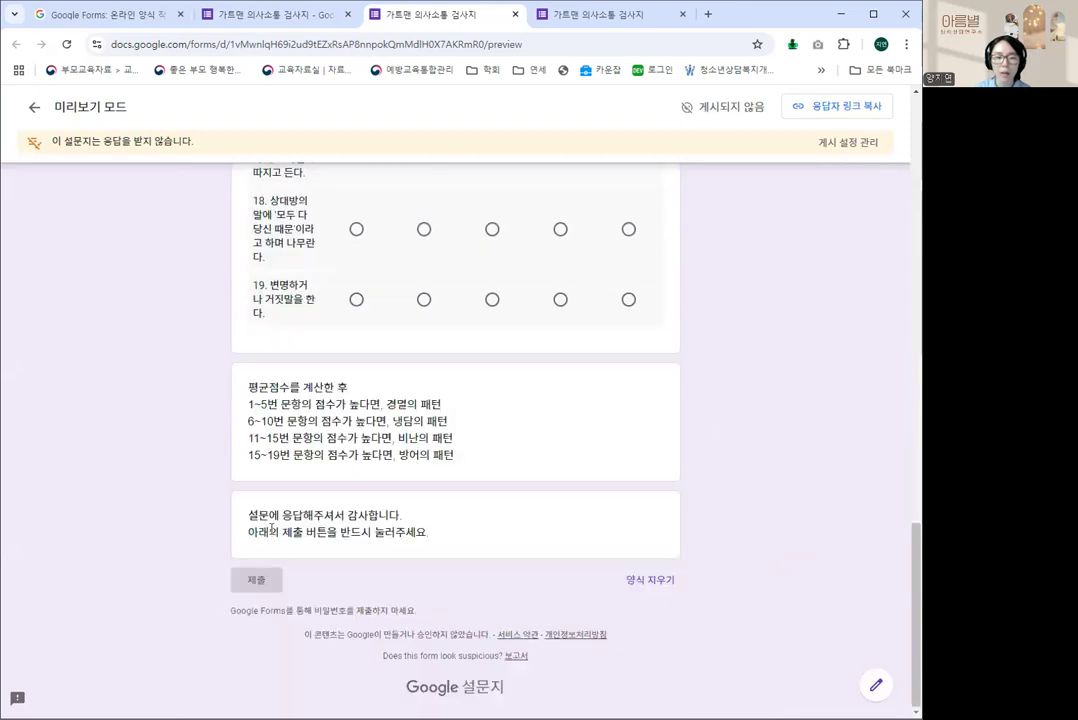
left_click_drag(250, 518, 303, 518)
left_click(449, 538)
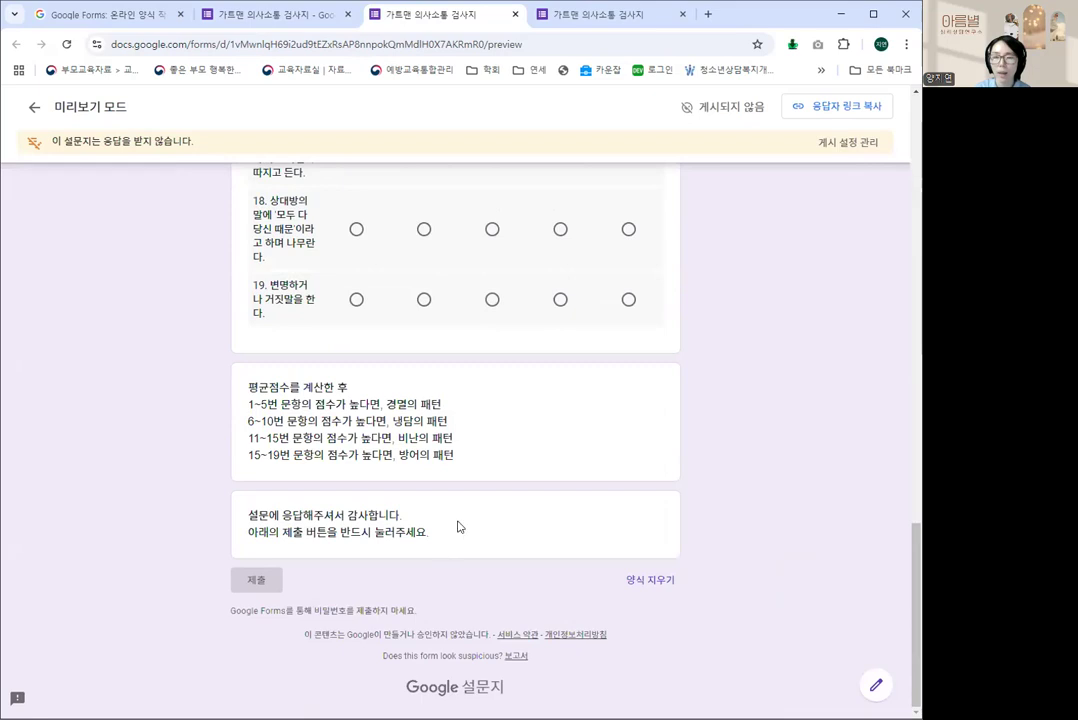
scroll(128, 508, "up", 1)
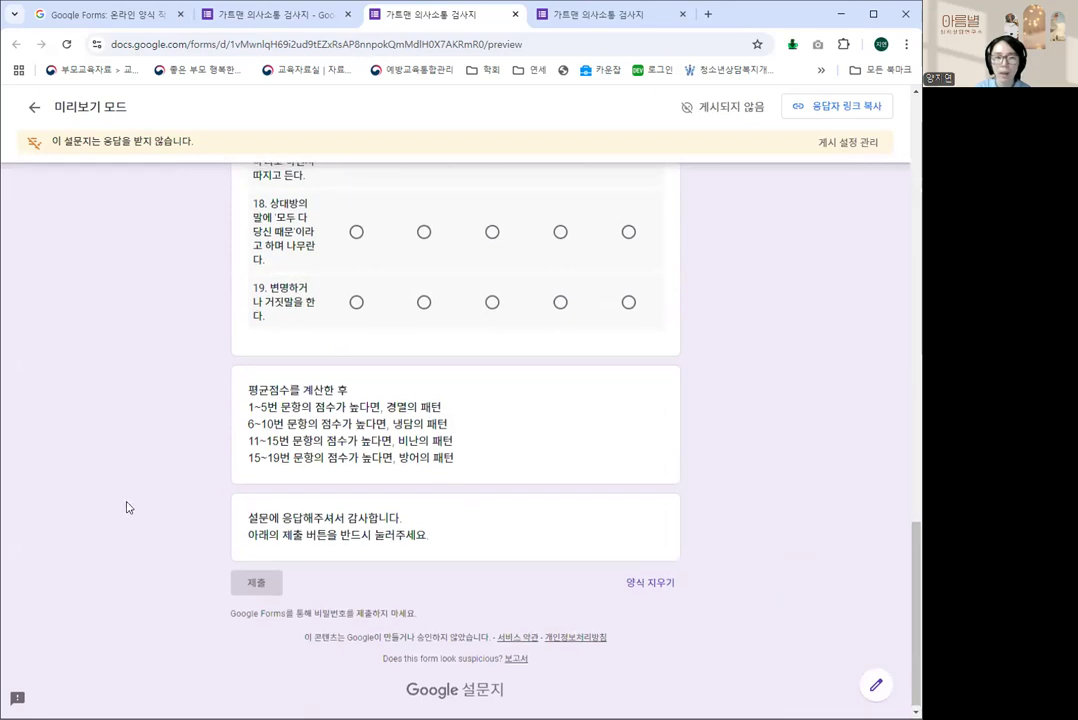
scroll(200, 520, "up", 10)
scroll(784, 195, "up", 5)
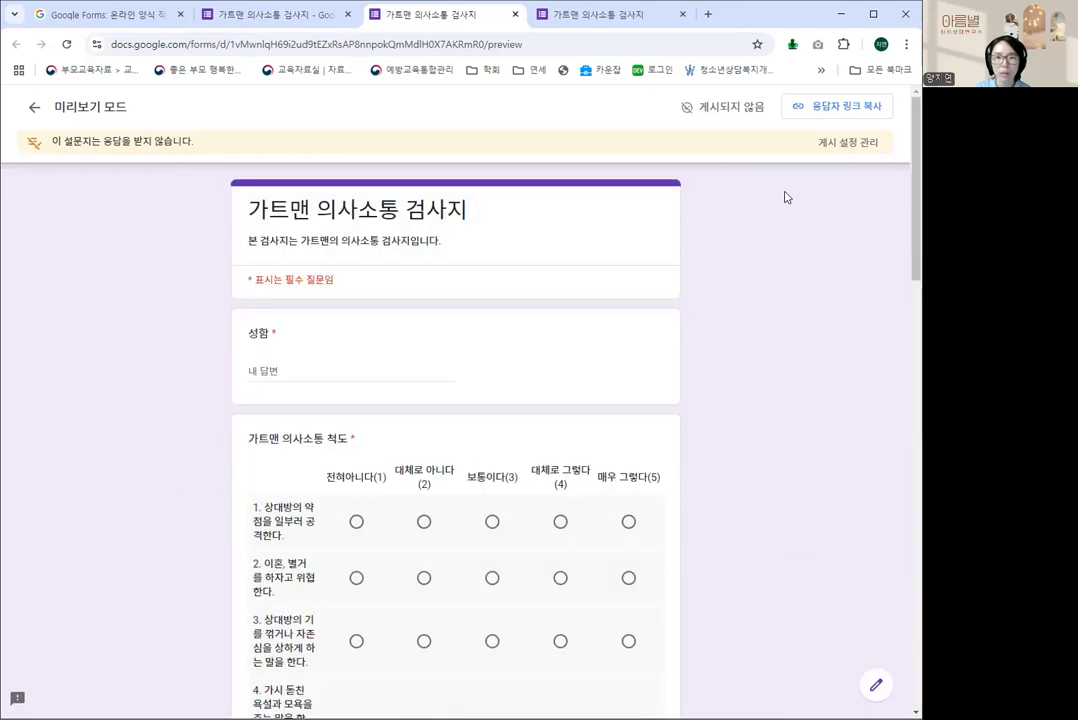
- Return to the form editor and switch the required setting of the '성함' question off and on again
left_click(270, 14)
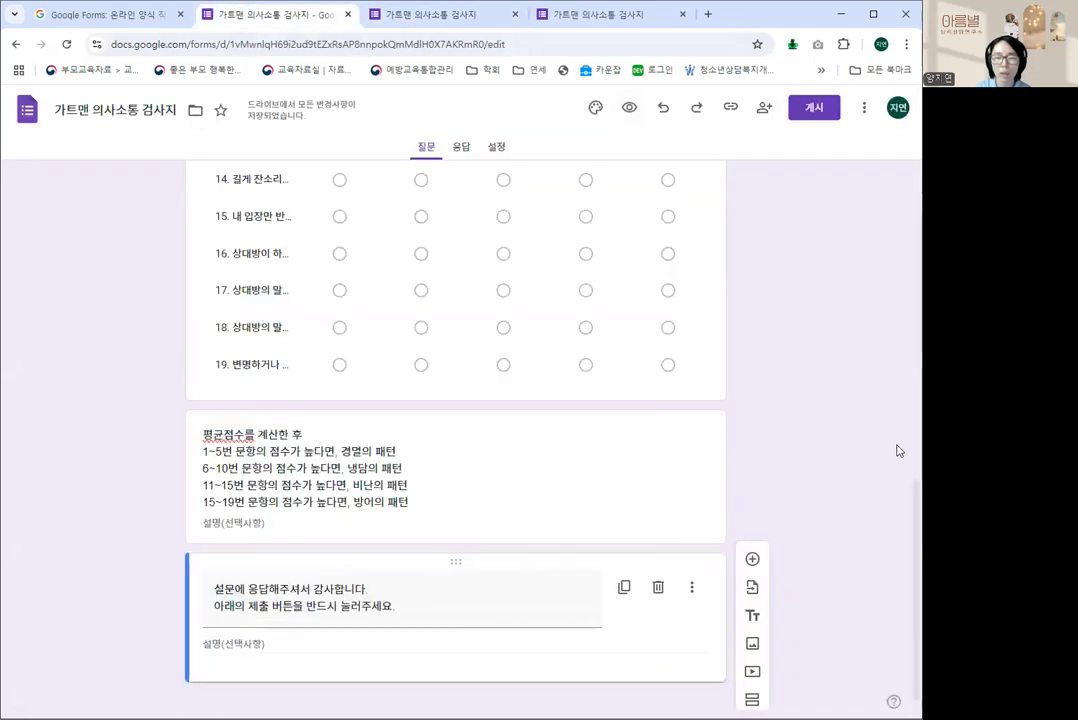
scroll(800, 462, "up", 7)
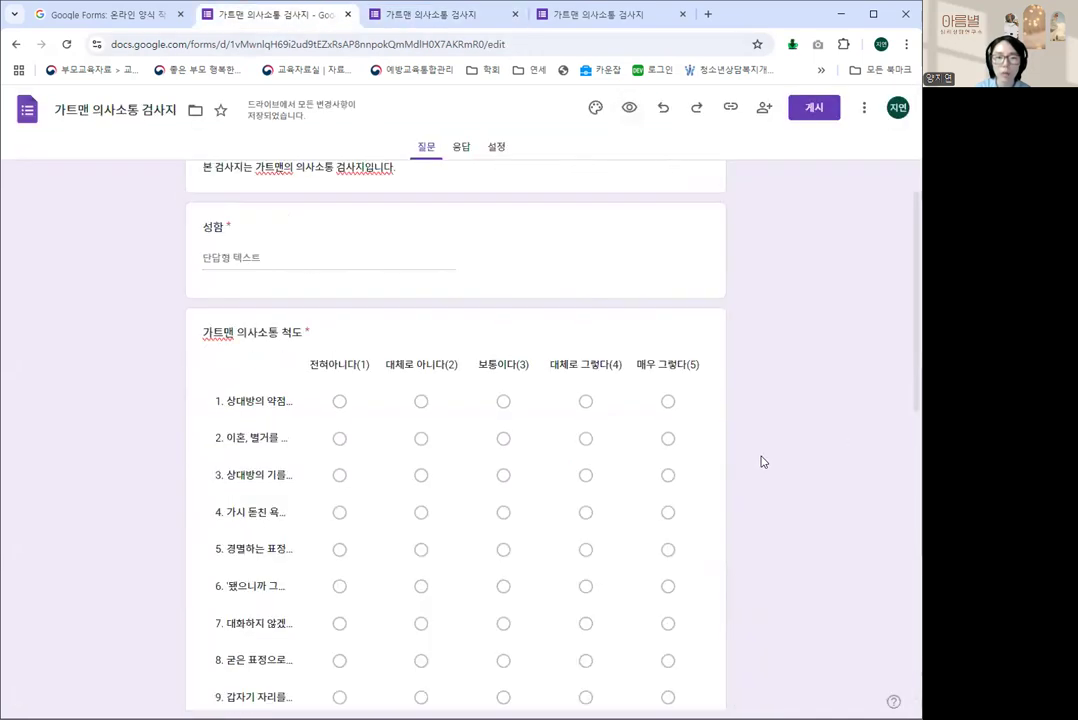
scroll(621, 315, "up", 2)
left_click(619, 301)
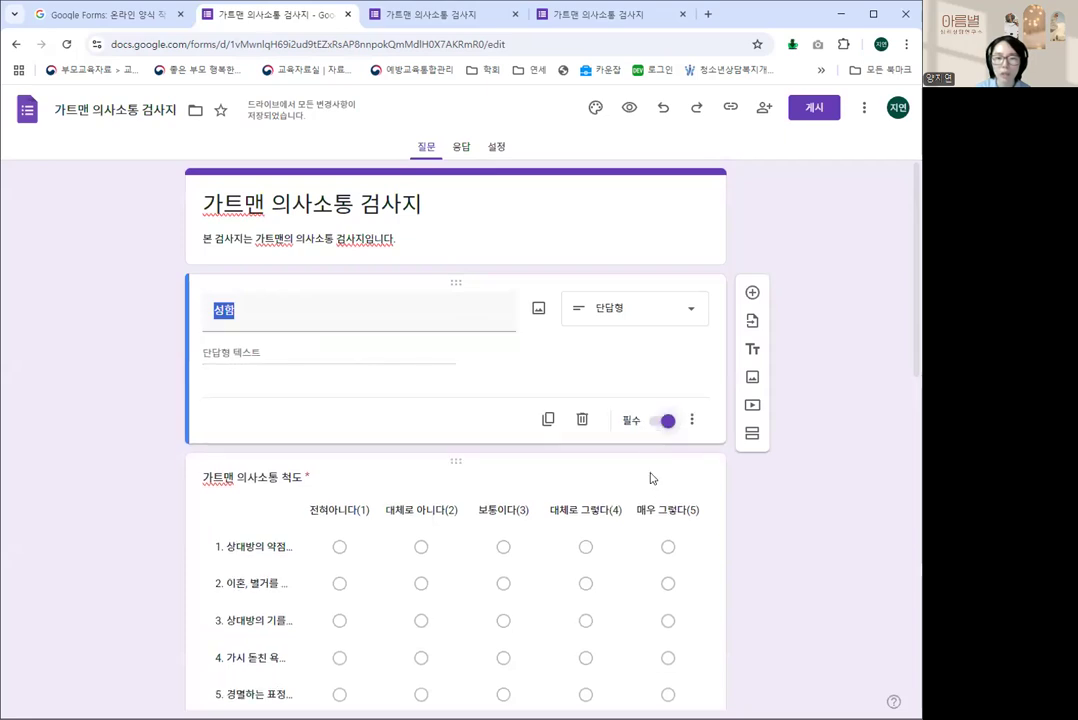
left_click(657, 421)
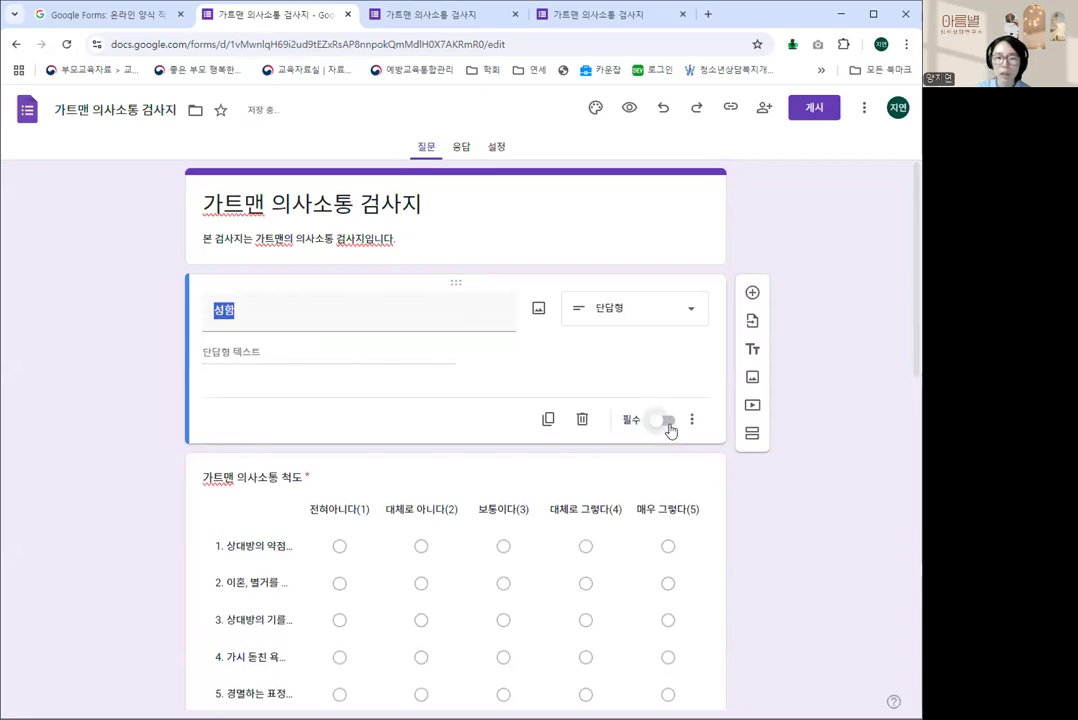
left_click(668, 422)
- Check the '각 행에 응답 필요' setting of the '가트맨 의사소통 척도' grid question
scroll(693, 455, "down", 6)
left_click(710, 366)
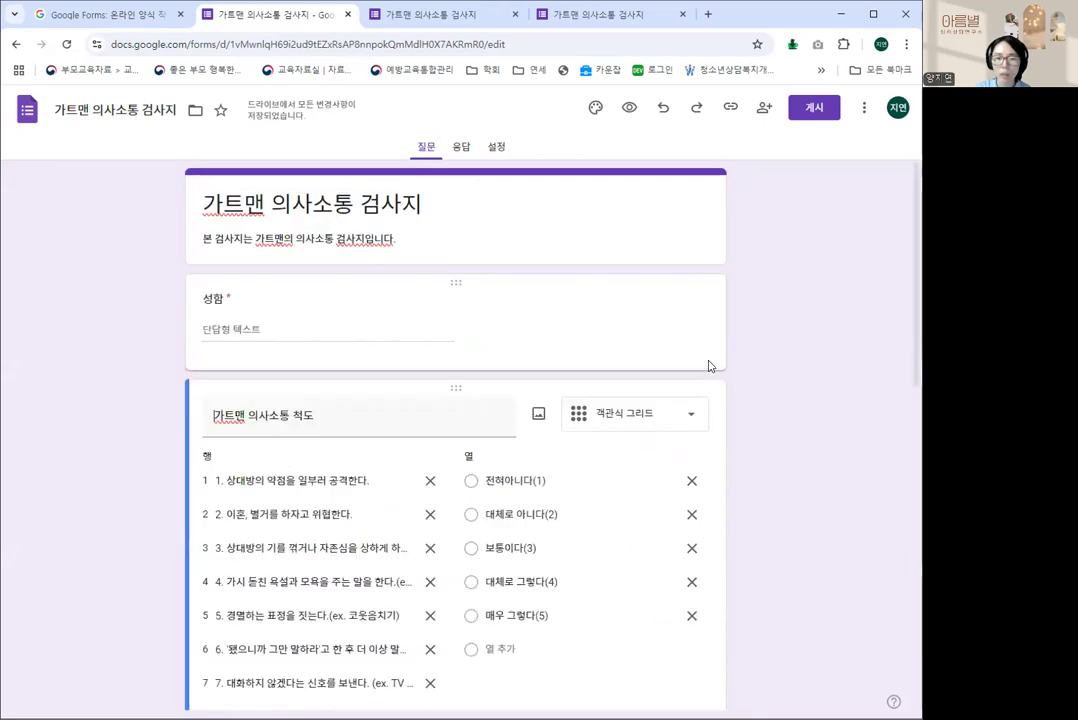
scroll(673, 414, "down", 6)
scroll(673, 414, "down", 2)
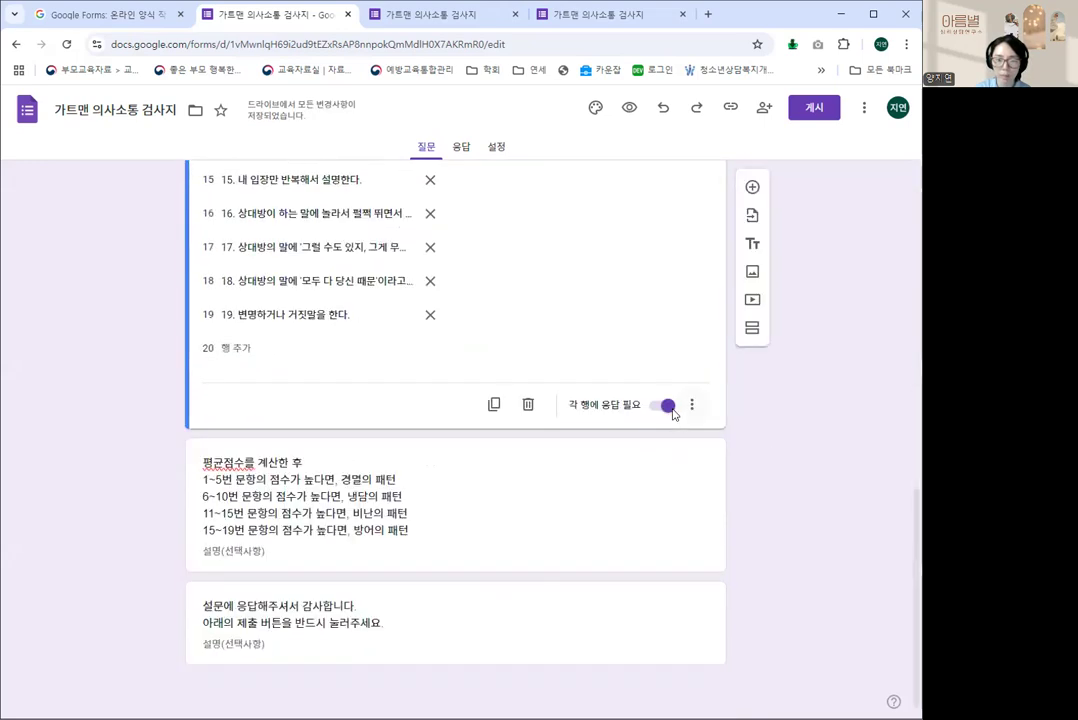
left_click(611, 501)
- Toggle the required setting of the '성함' question once more and leave it enabled
scroll(676, 404, "up", 4)
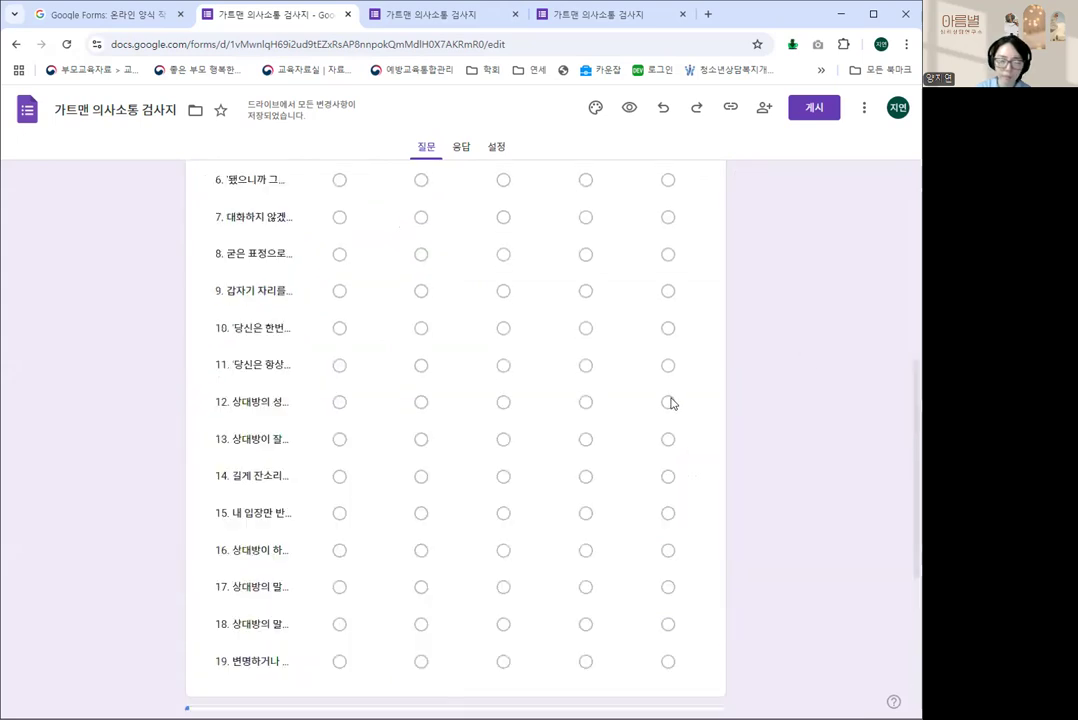
scroll(671, 403, "up", 10)
left_click(636, 331)
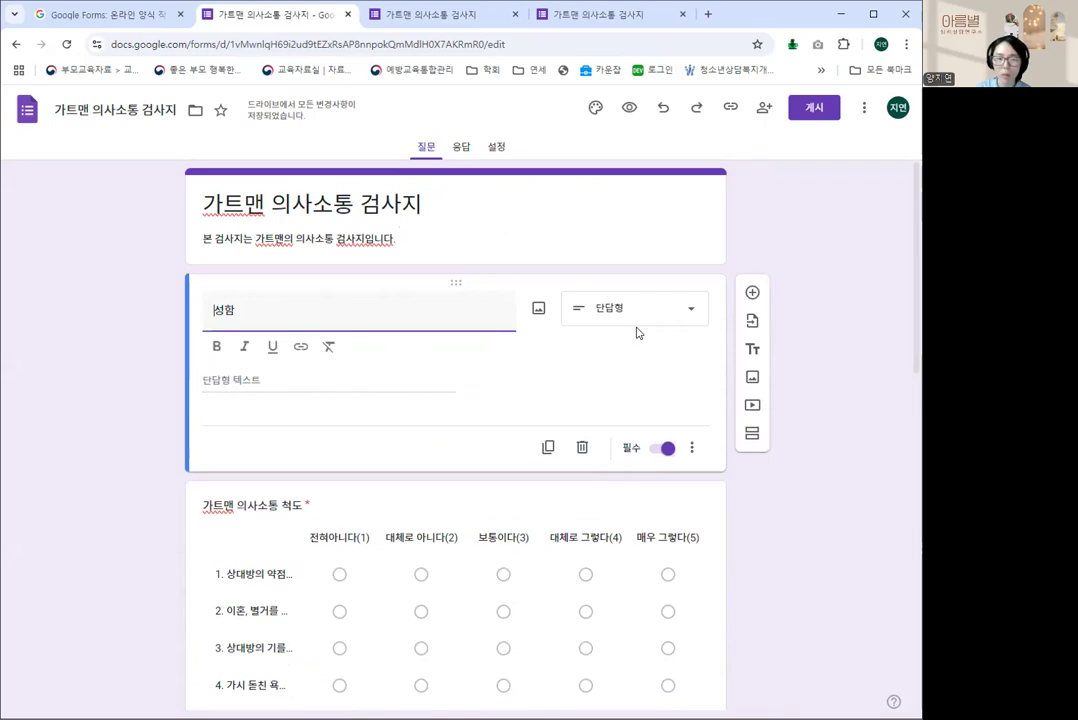
left_click(666, 448)
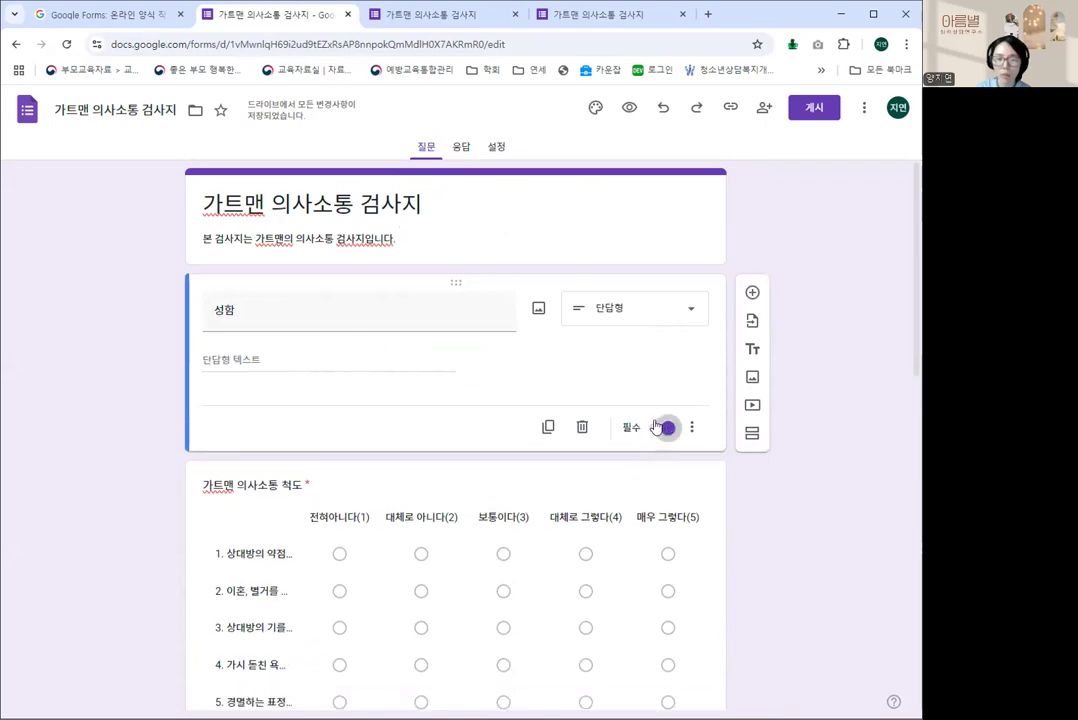
left_click(660, 425)
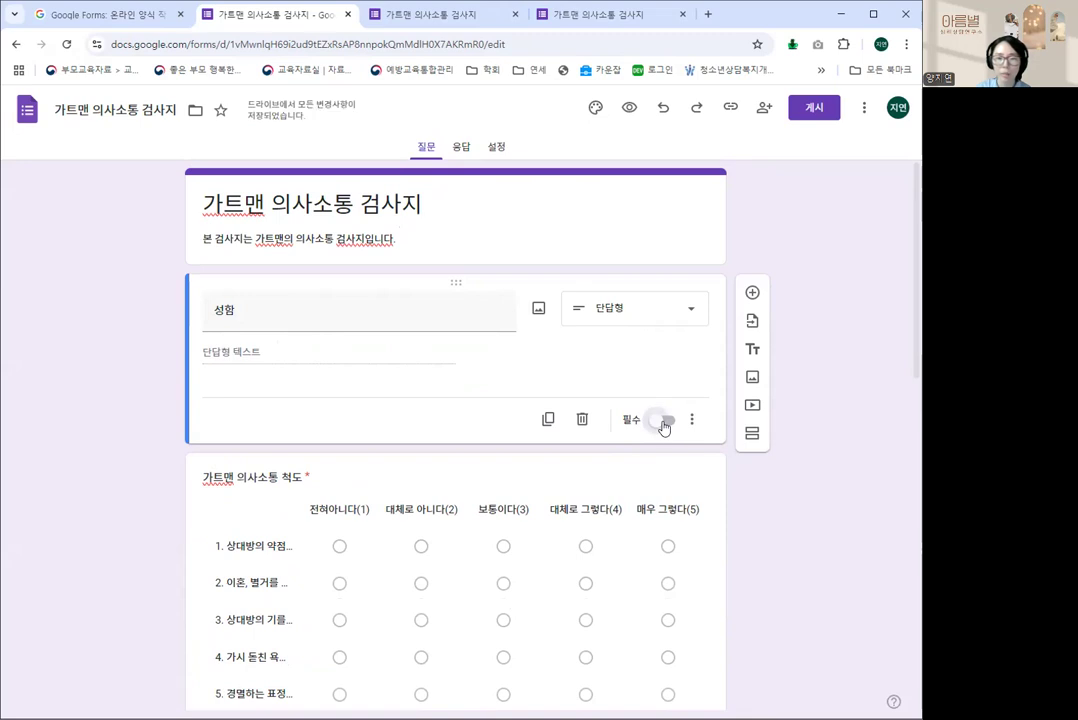
left_click(663, 423)
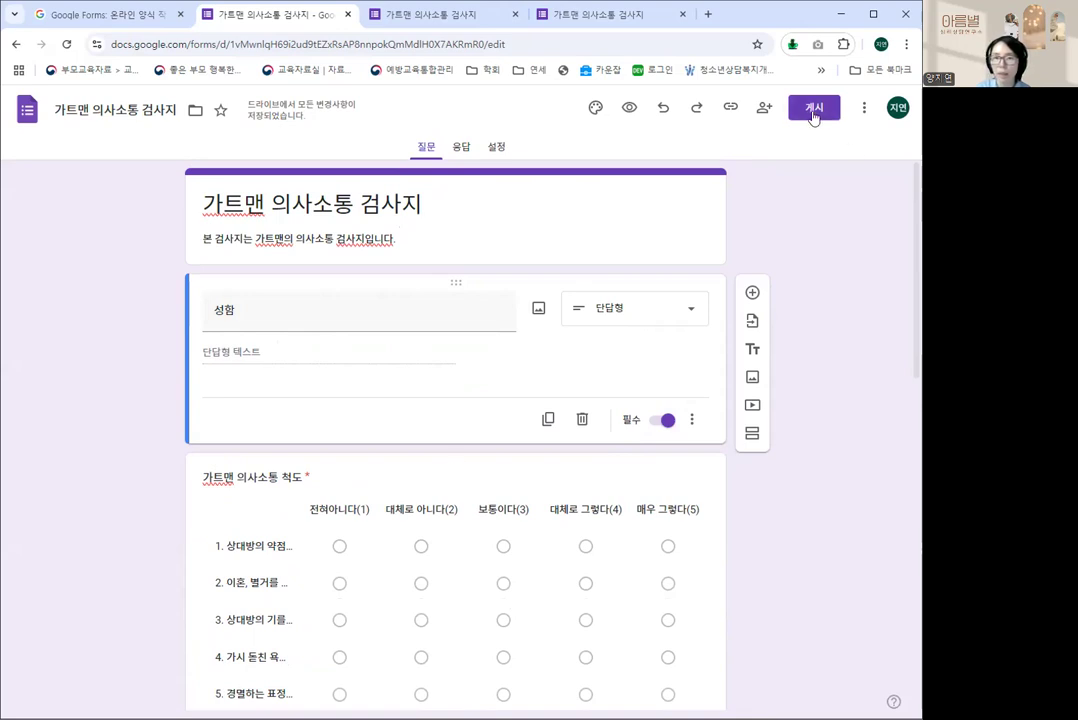
- Copy the responder link of the unpublished form
left_click(730, 110)
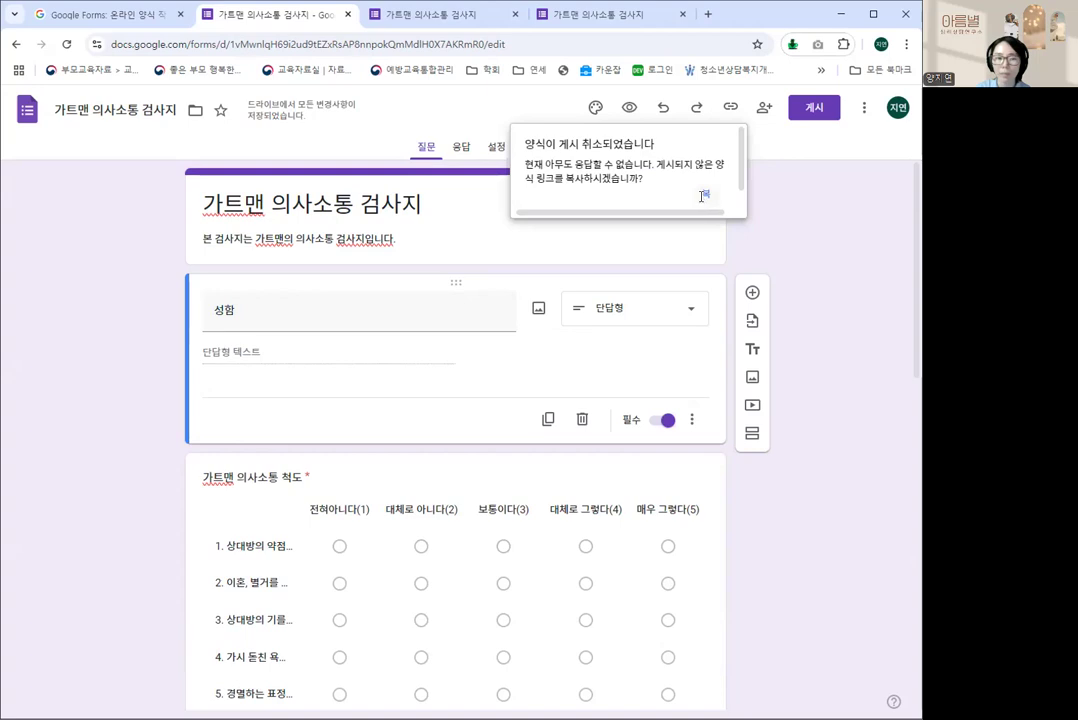
left_click(702, 200)
left_click(730, 107)
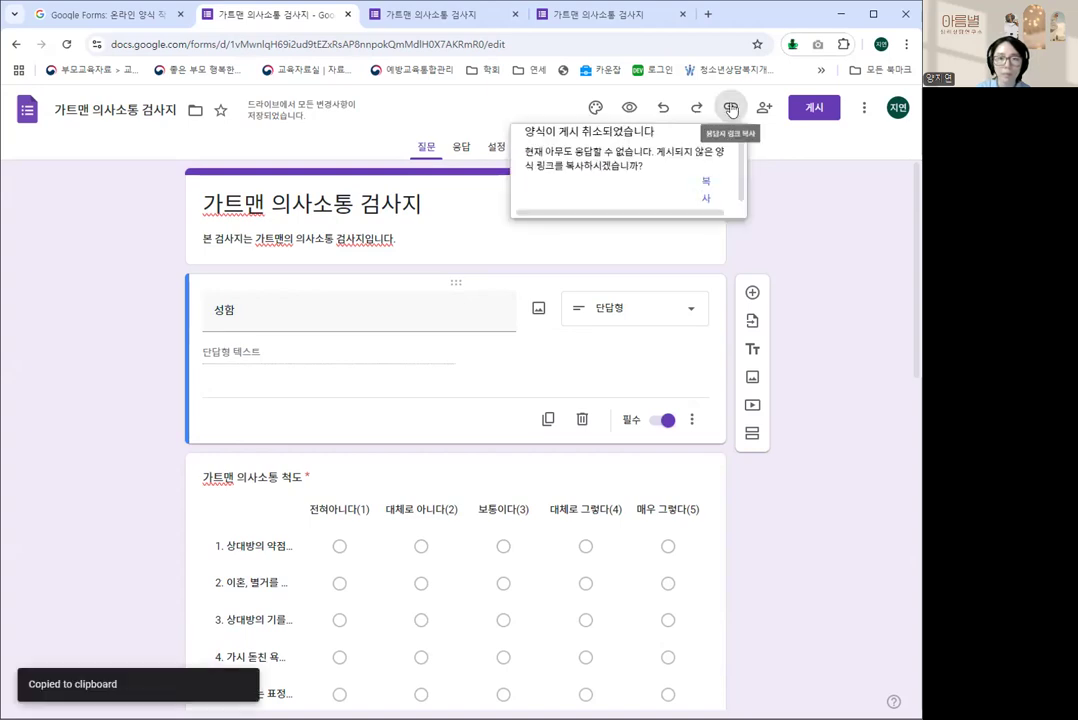
- Publish the form with responder access set to everyone who has the link
left_click(806, 118)
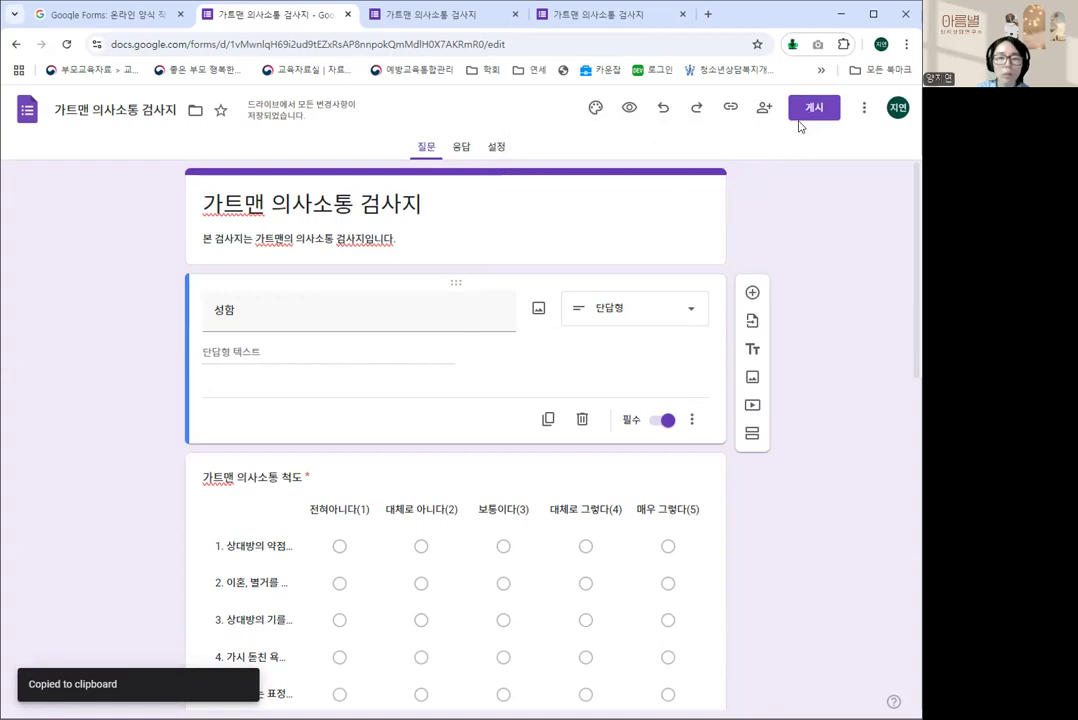
left_click(797, 113)
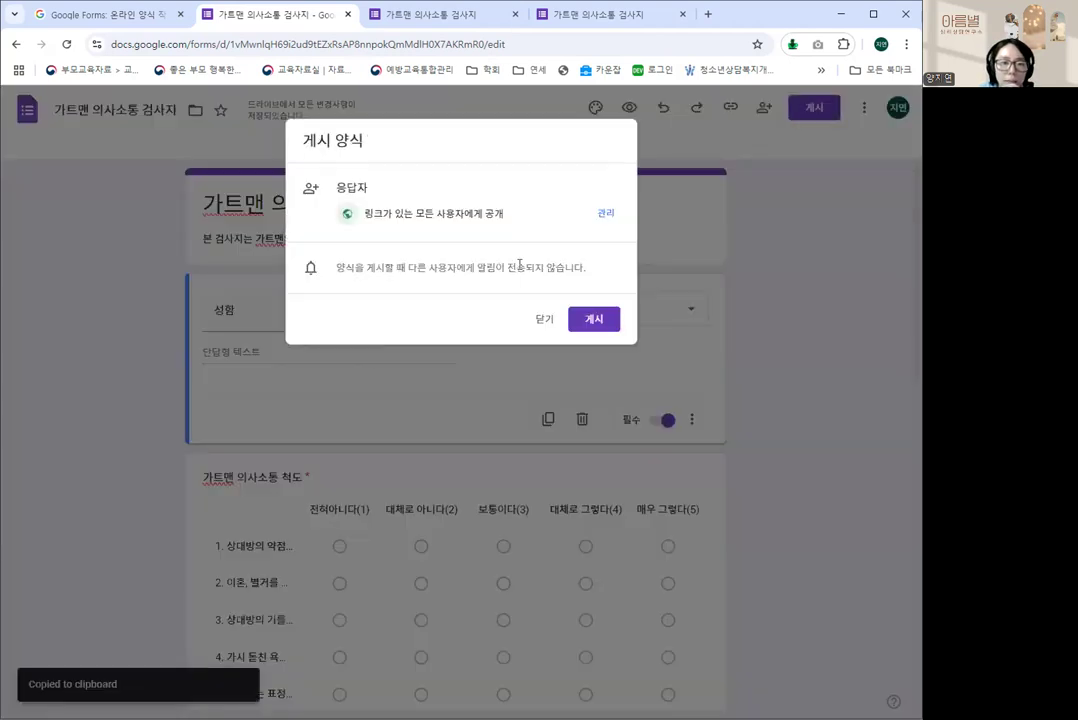
left_click(577, 322)
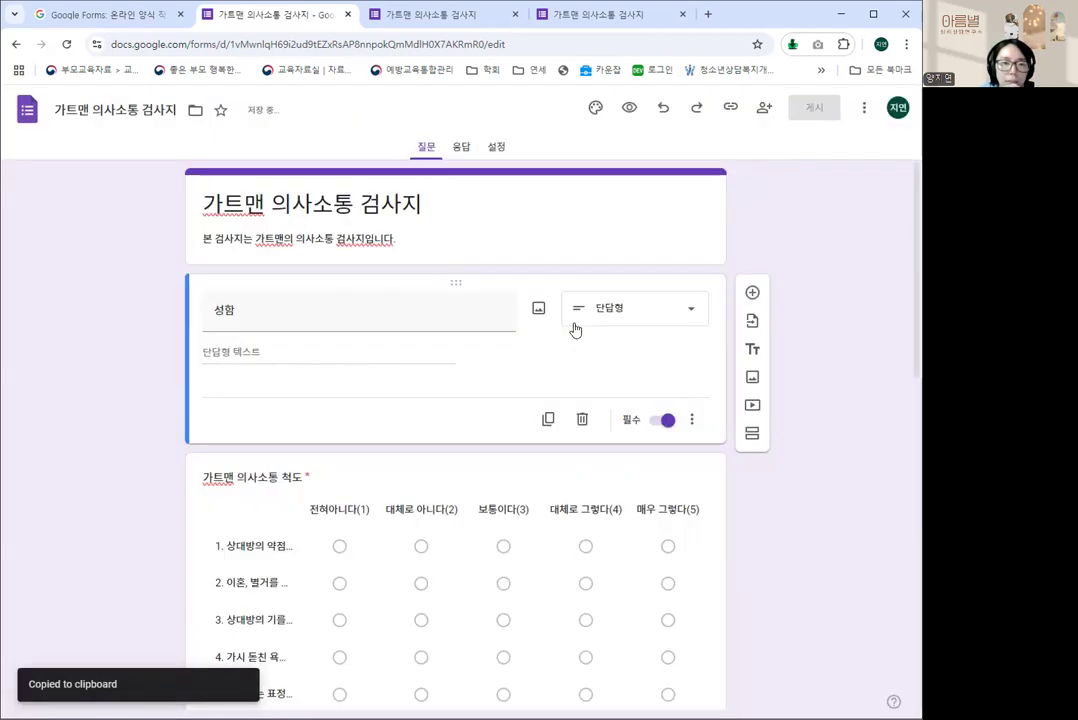
- Check the published form's sharing settings, close them and copy the shortened responder link
left_click(750, 109)
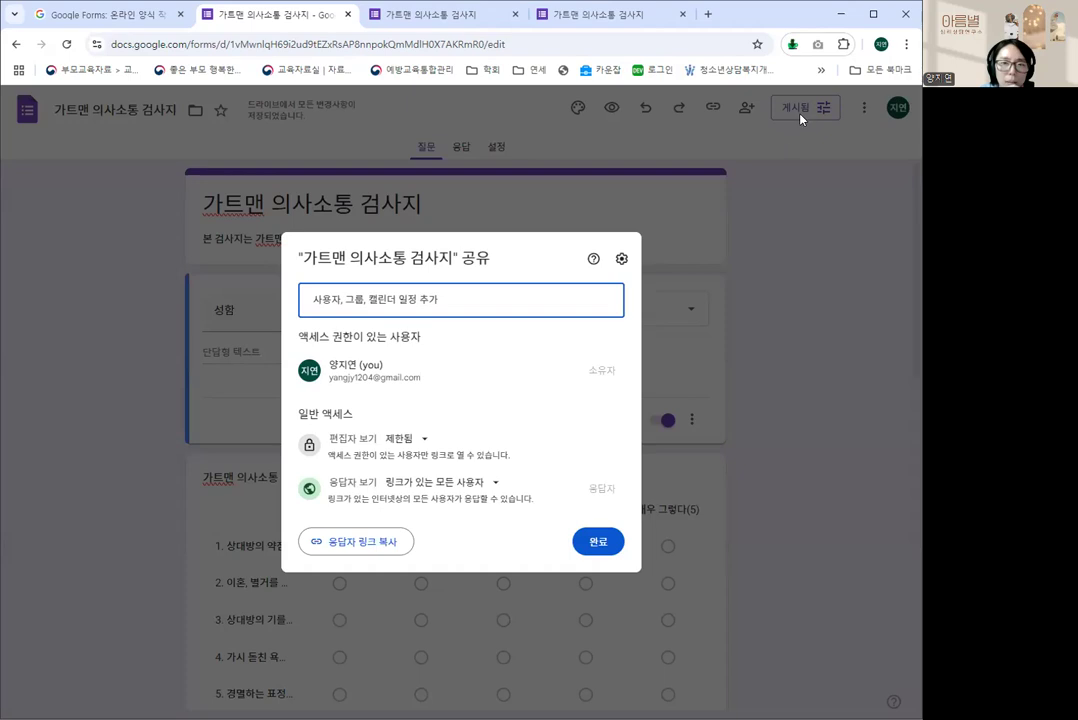
left_click(766, 151)
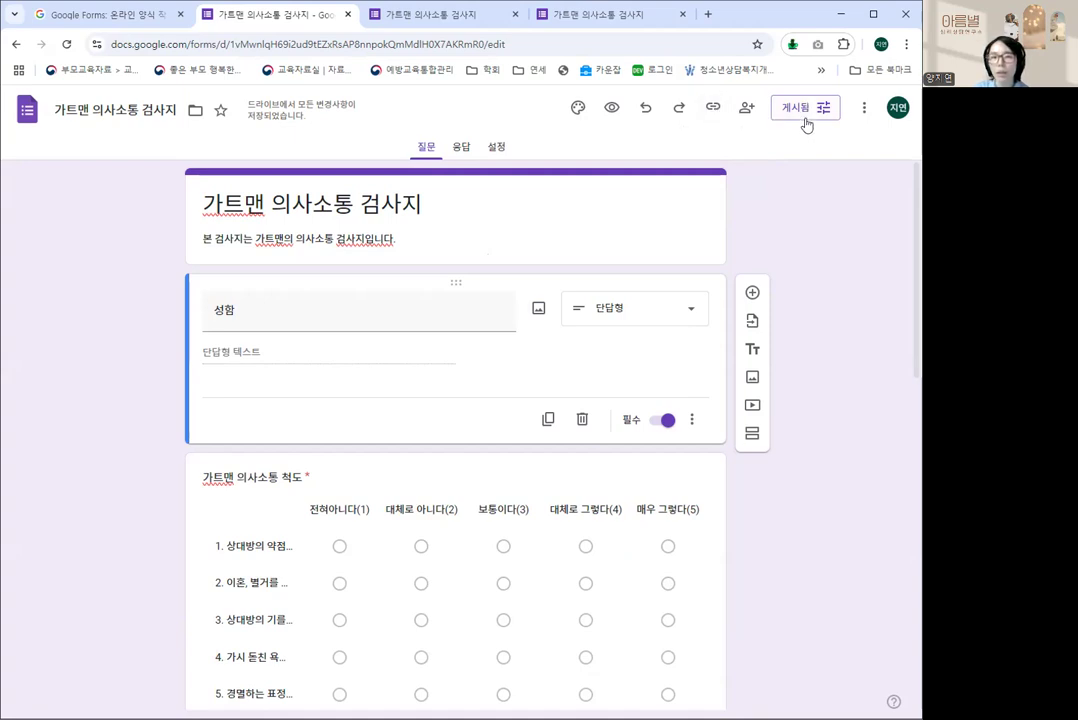
left_click(713, 108)
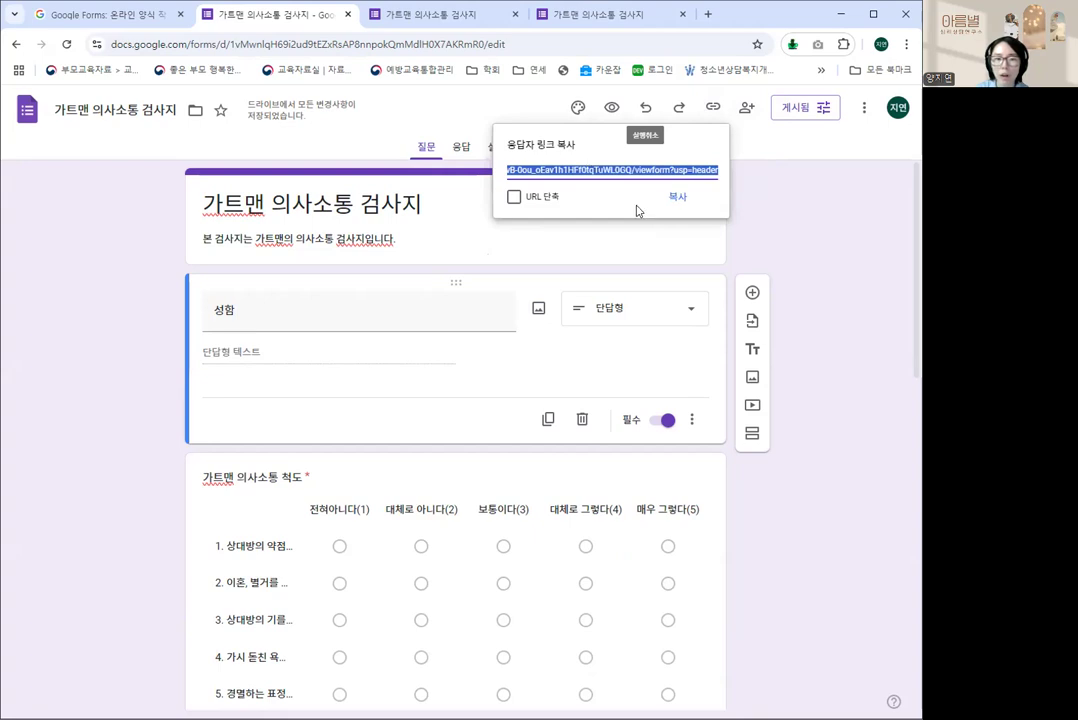
left_click(513, 198)
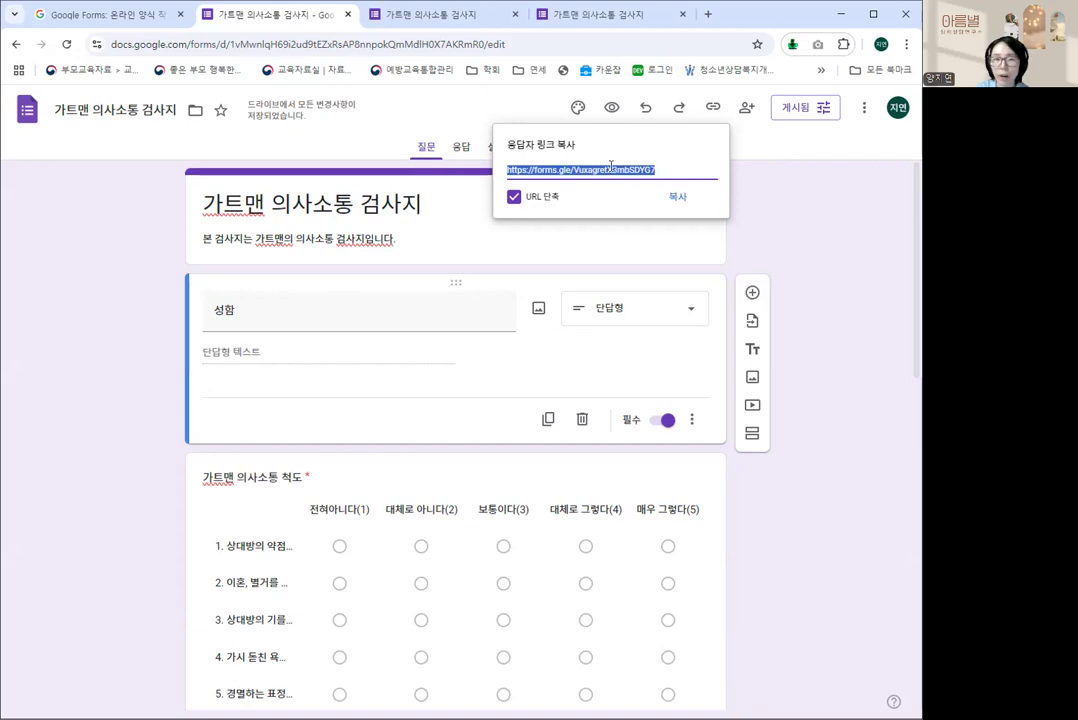
left_click(676, 200)
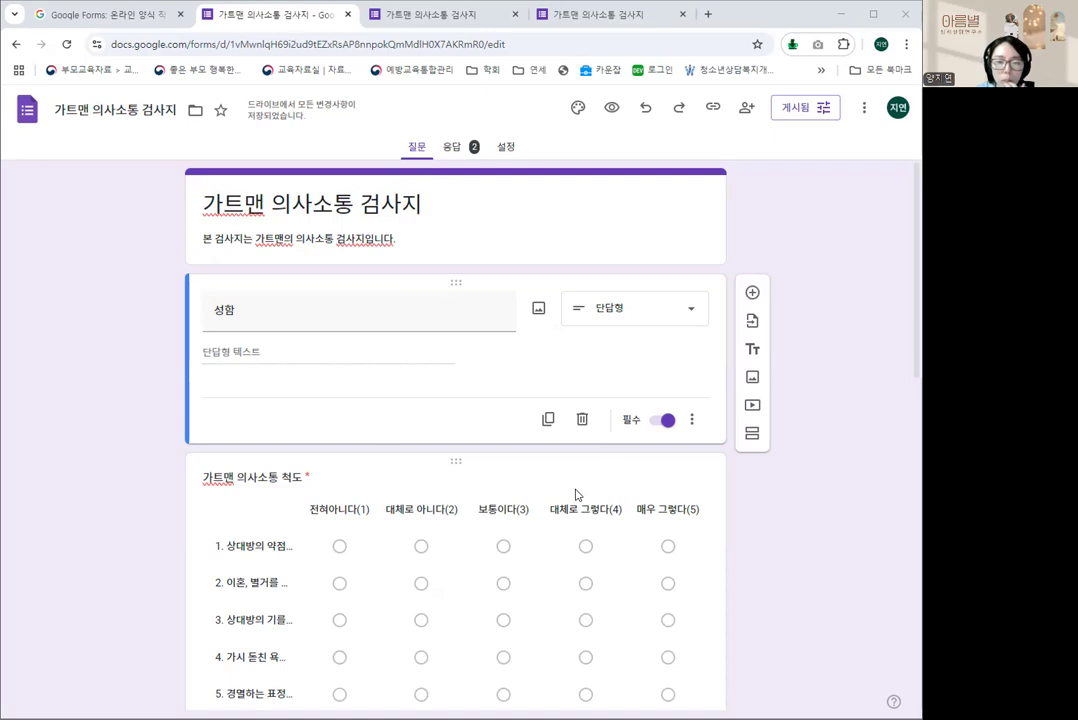
- Examine the response summary of the form, including the submitted names and the '가트맨 의사소통 척도' chart
left_click(455, 150)
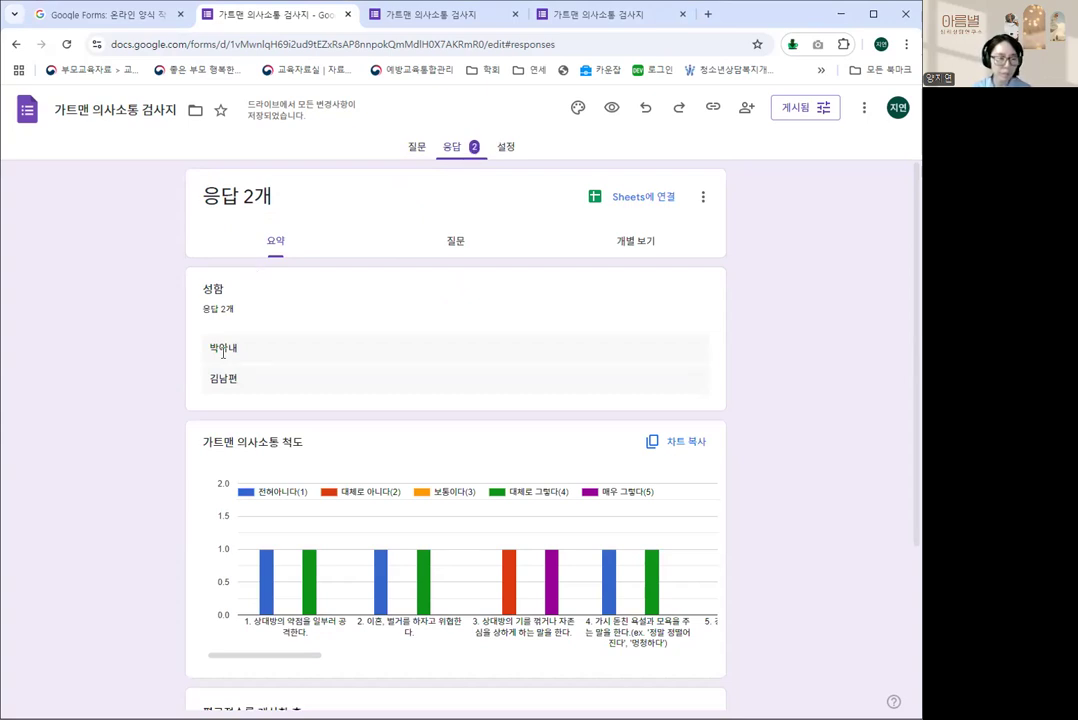
left_click_drag(212, 345, 185, 392)
left_click(342, 448)
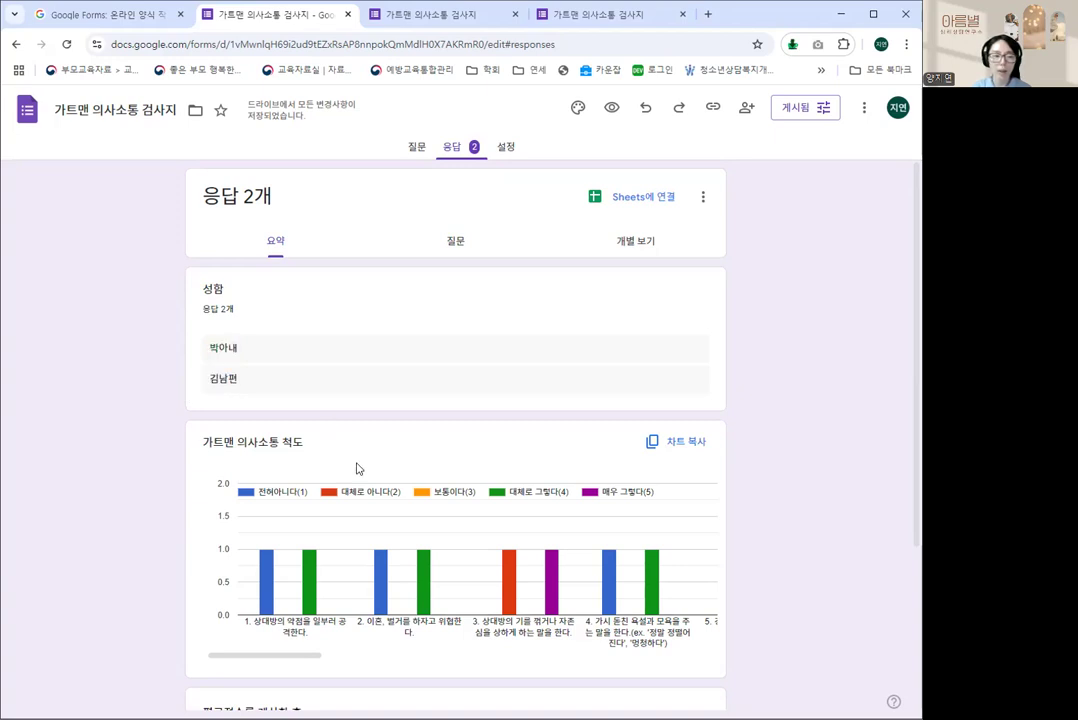
scroll(356, 467, "down", 1)
scroll(320, 414, "up", 1)
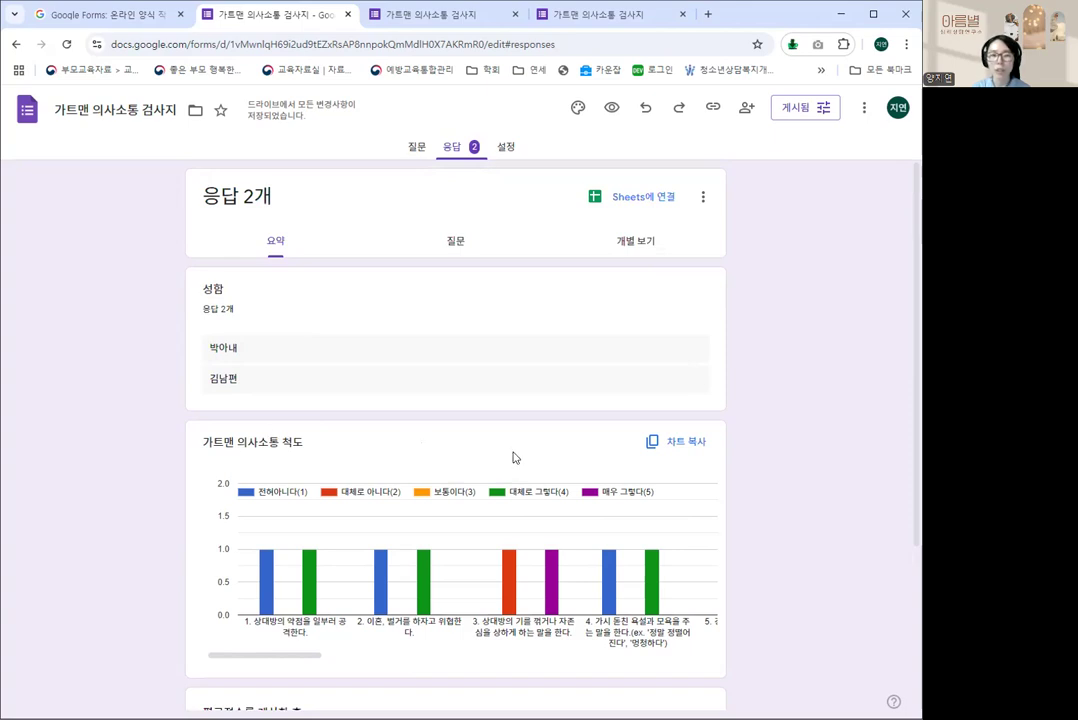
- Link the form's responses to a new spreadsheet named '가트맨 의사소통 검사지(응답)'
left_click(637, 202)
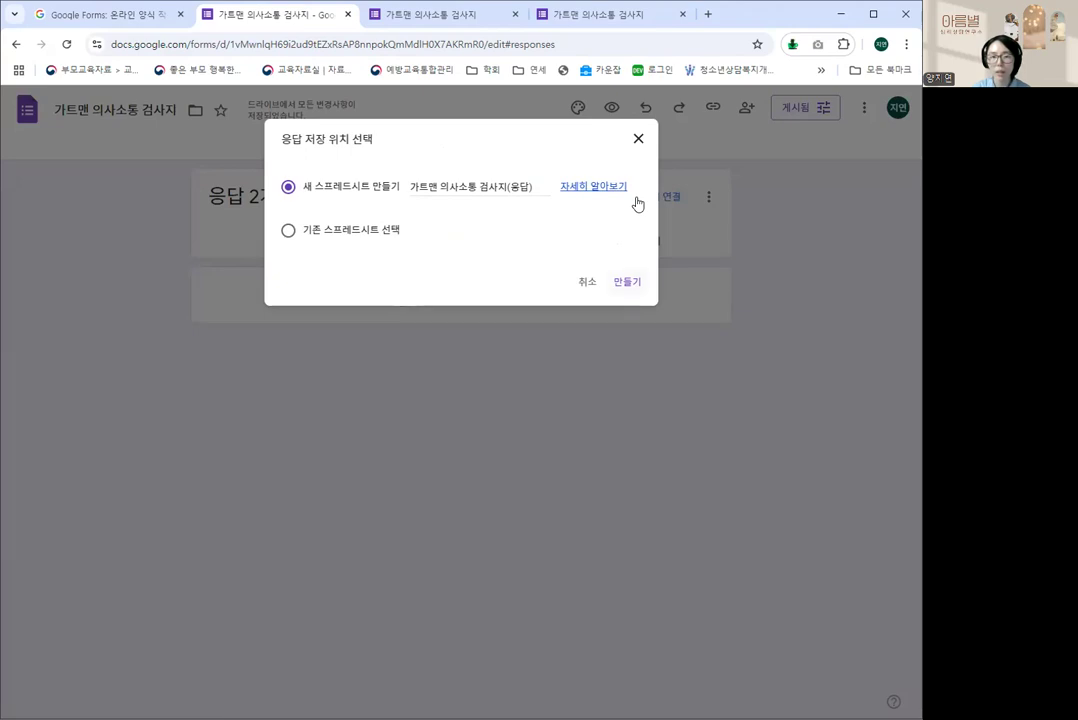
left_click(627, 281)
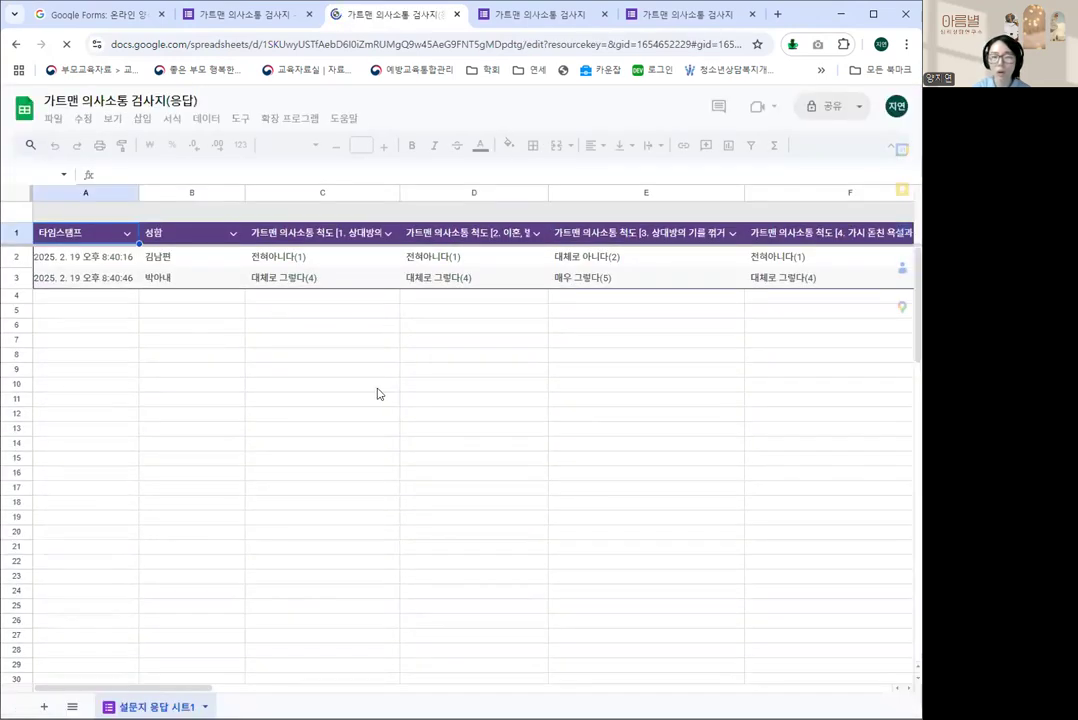
left_click(373, 355)
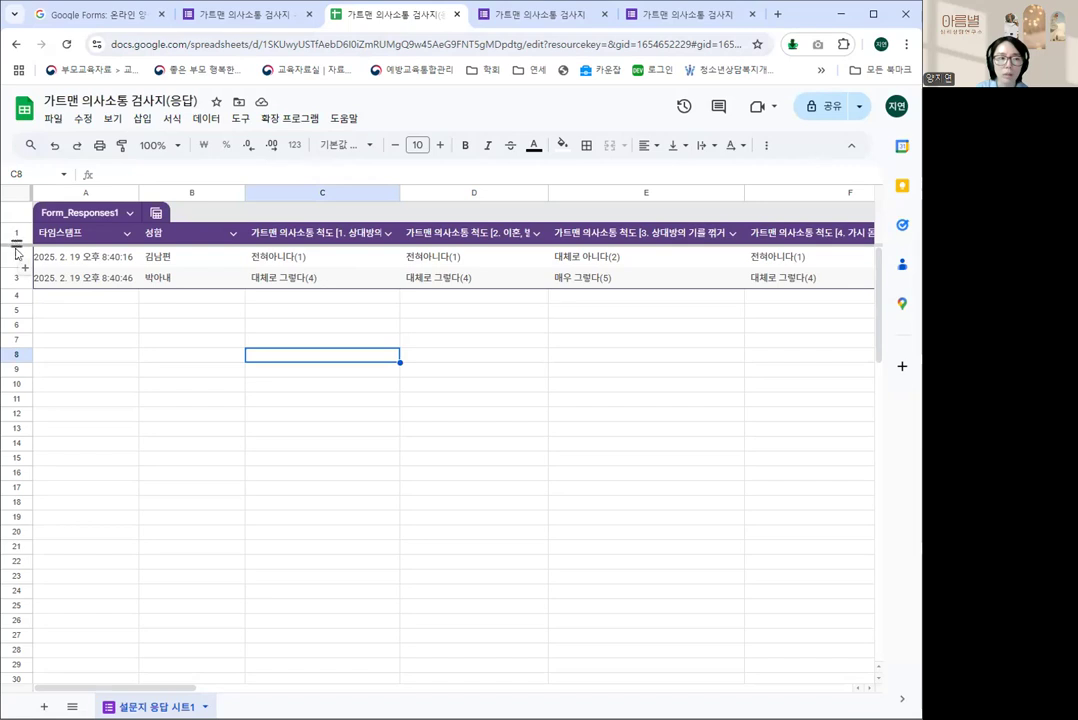
- Copy the two complete response rows, 2 and 3, of the response spreadsheet
left_click_drag(10, 257, 12, 272)
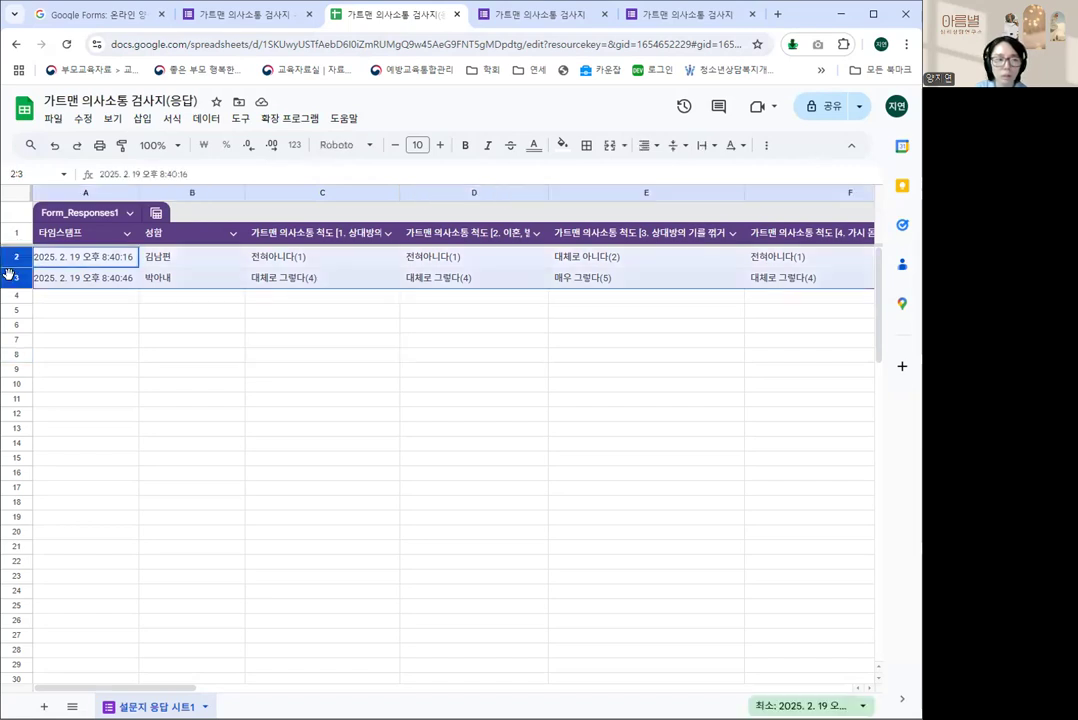
right_click(11, 275)
left_click(61, 315)
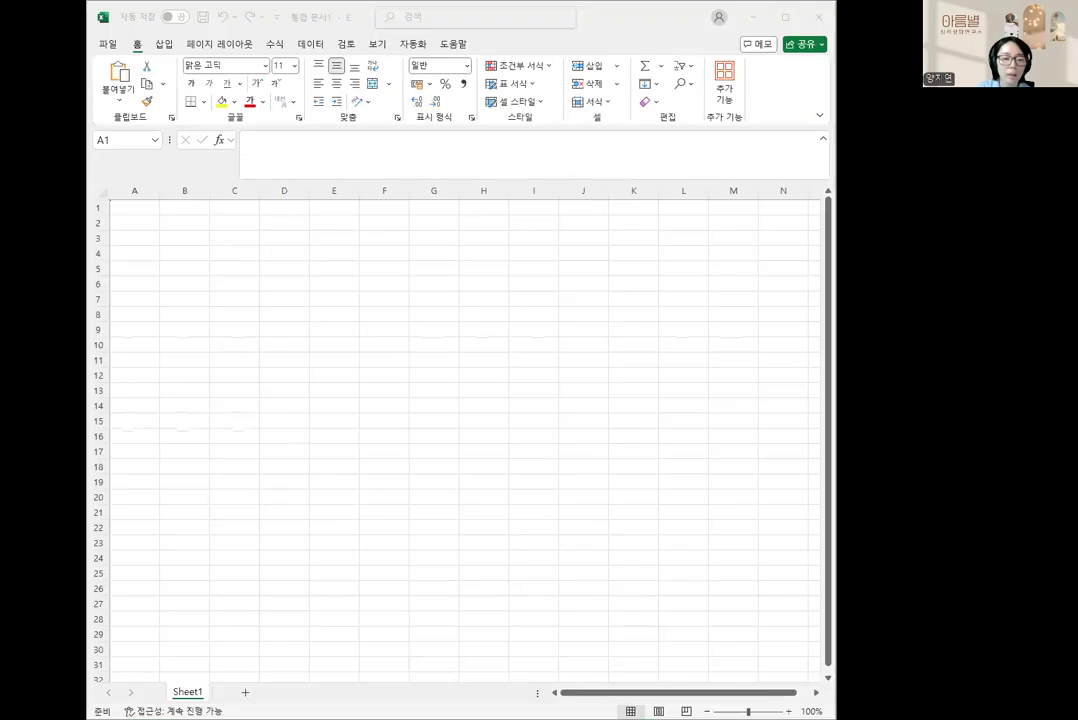
- Switch to the blank Excel workbook, widen its window and paste the copied response rows starting at cell A2
left_click(98, 329)
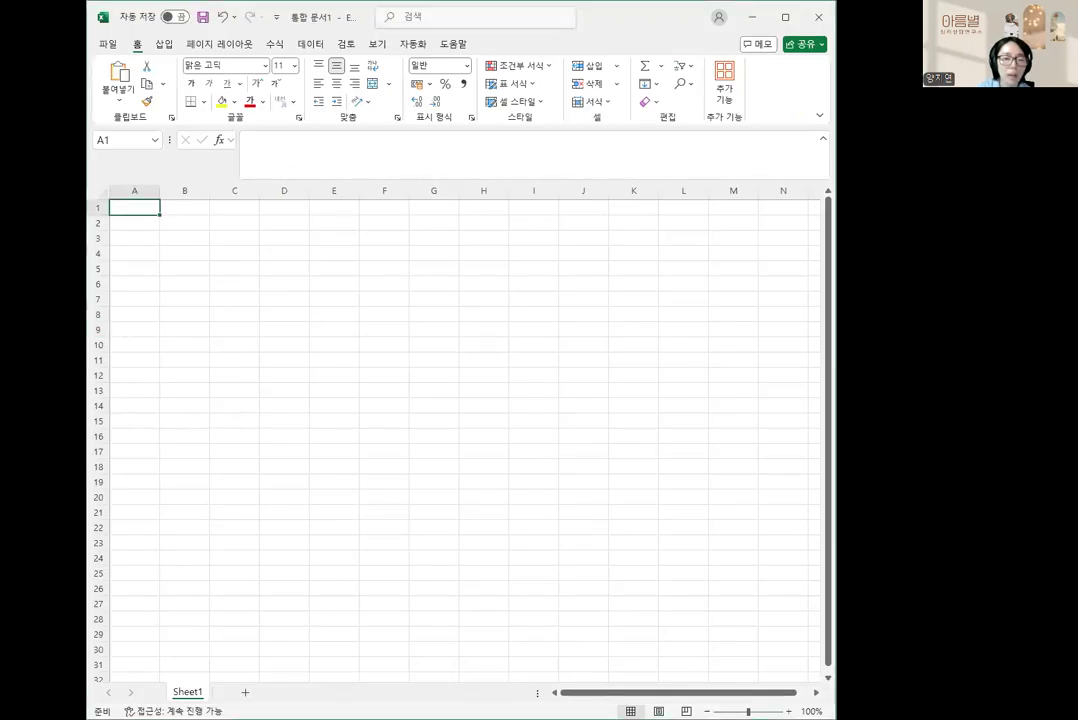
left_click_drag(87, 329, 70, 329)
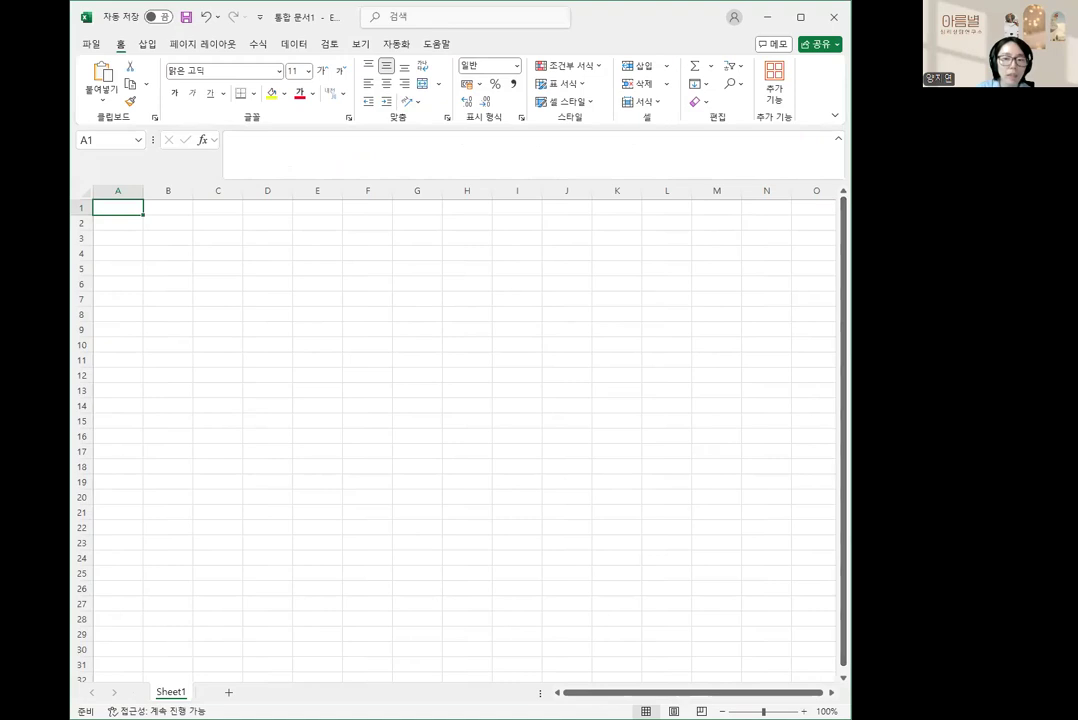
left_click_drag(70, 225, 21, 225)
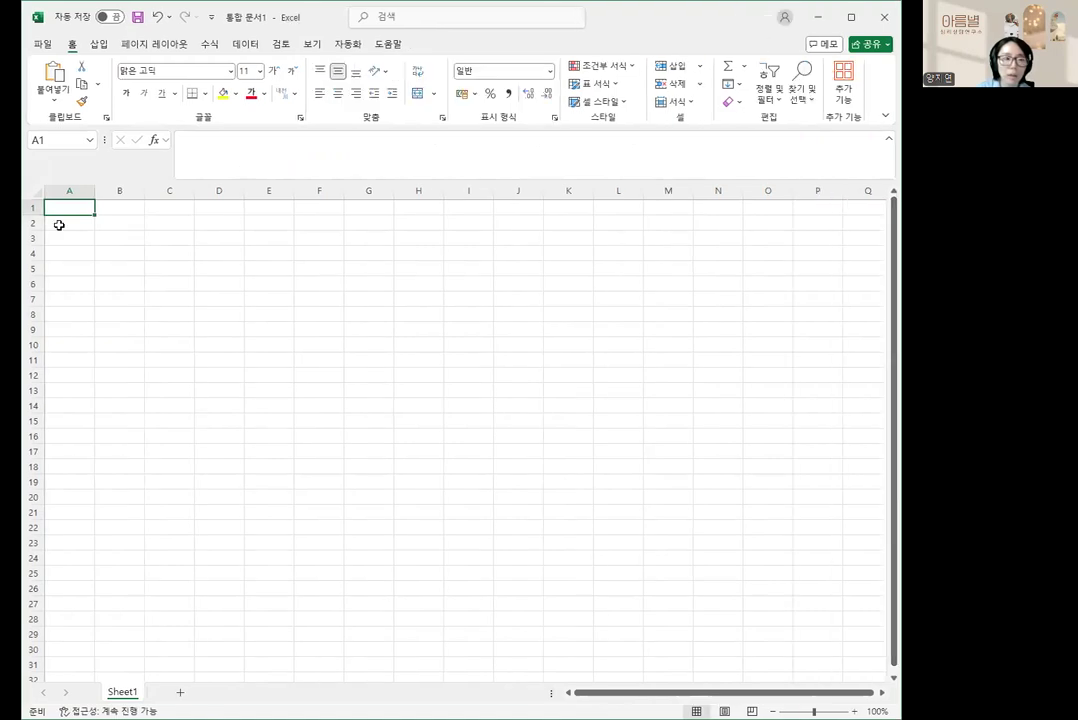
left_click(59, 225)
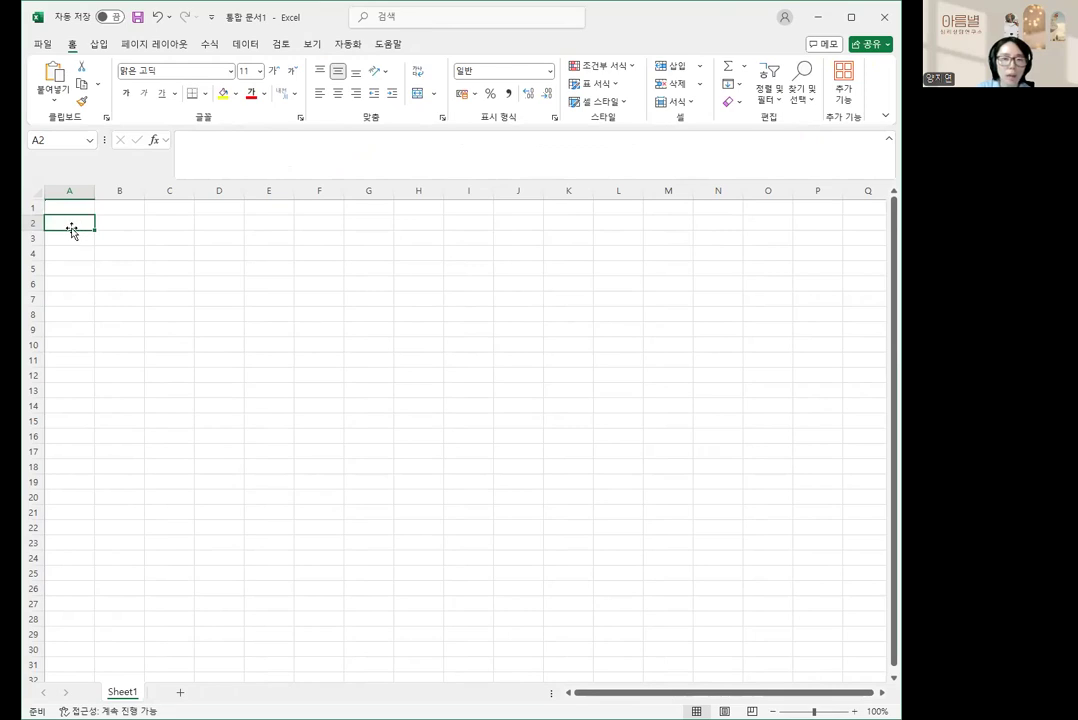
key("ctrl+v")
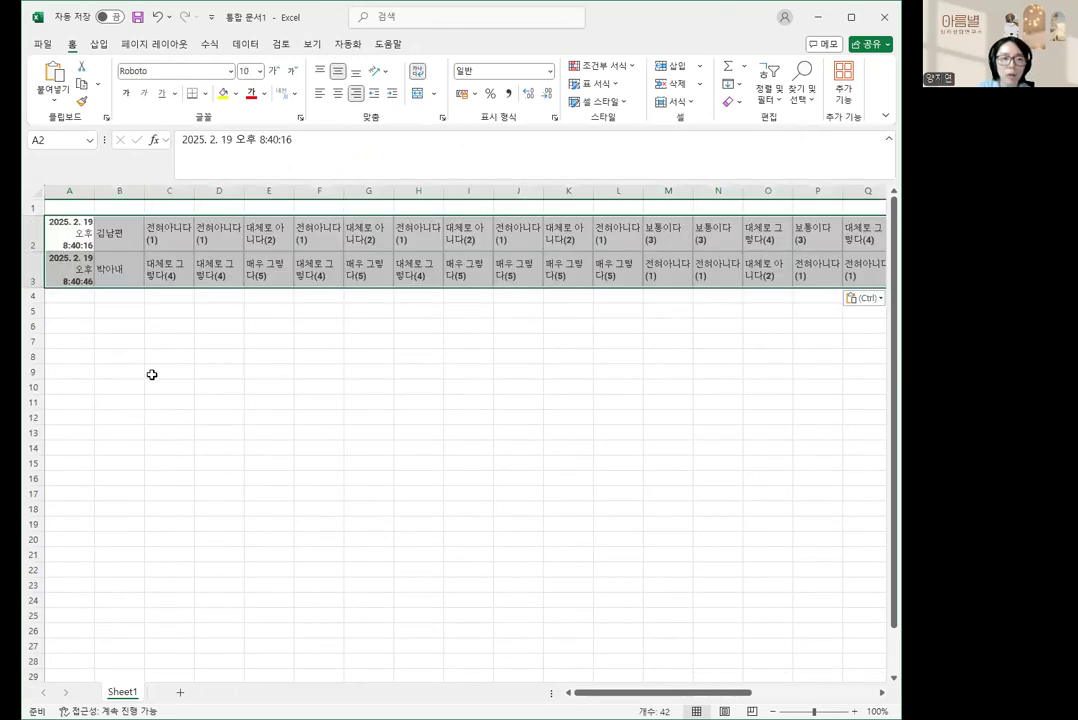
left_click(152, 374)
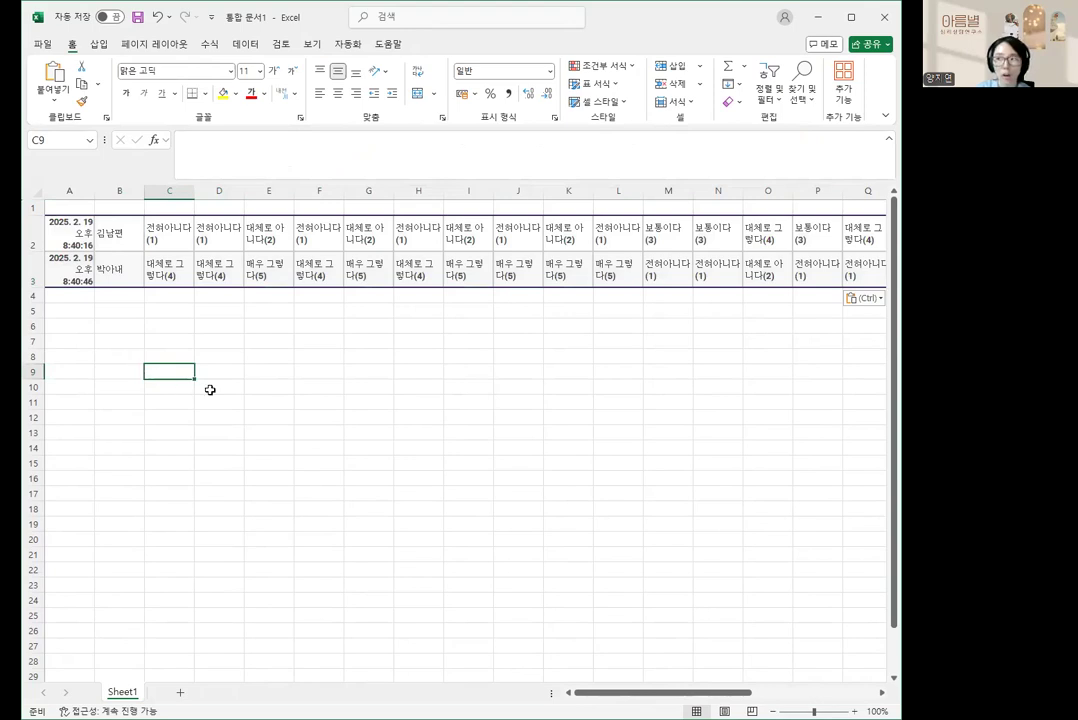
- Delete the timestamp column from the pasted responses in Sheet1
left_click(67, 190)
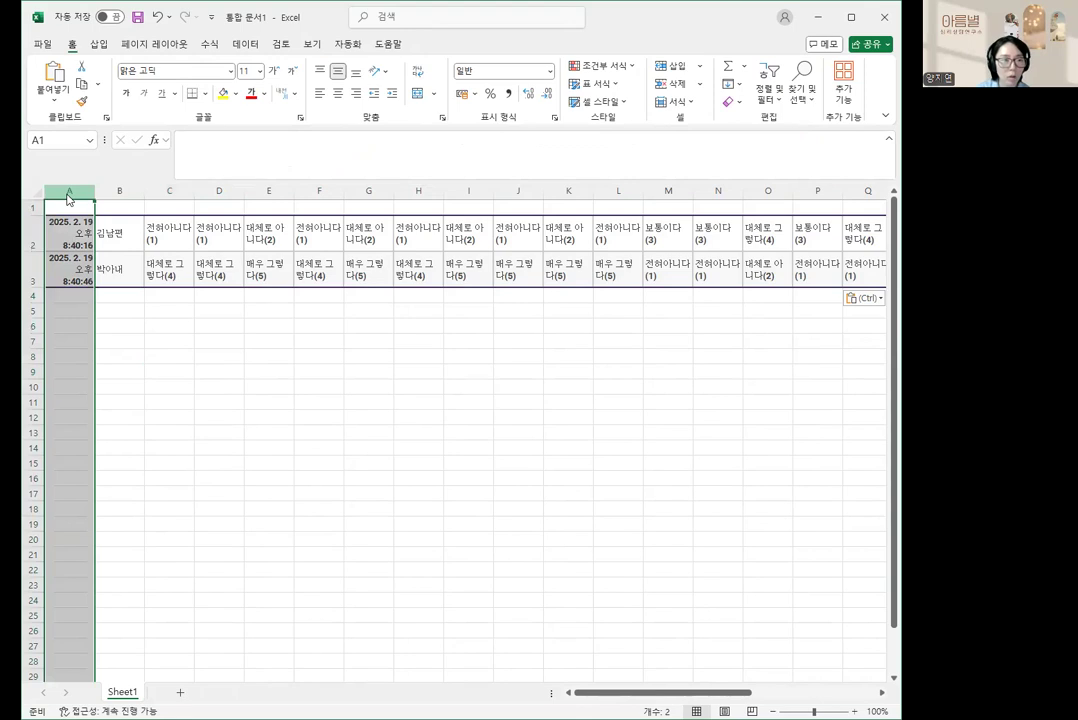
key("ctrl+minus")
left_click(118, 349)
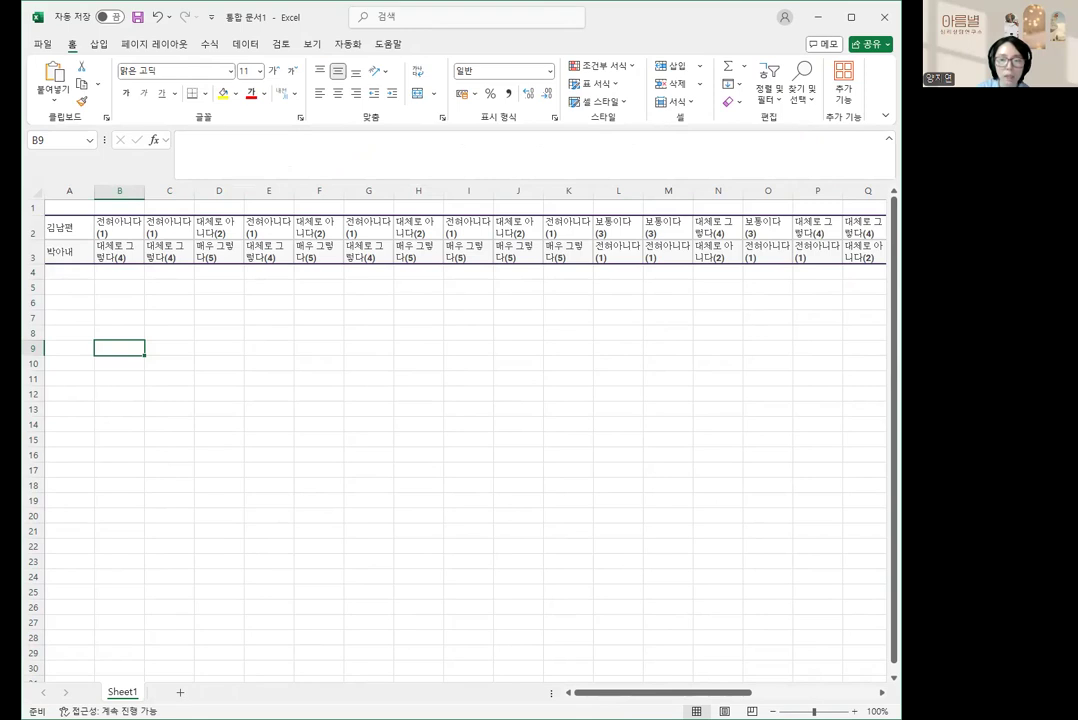
- Enter '1. 우리 부부는 각자가 개성을 가진 독립된 사람임을 서로 인정한다.' in B1 and '2. 우리 부부는 서로 궁합이 잘 맞지 않는다고 느낄 때가 많다.' in C1
key("alt+Tab")
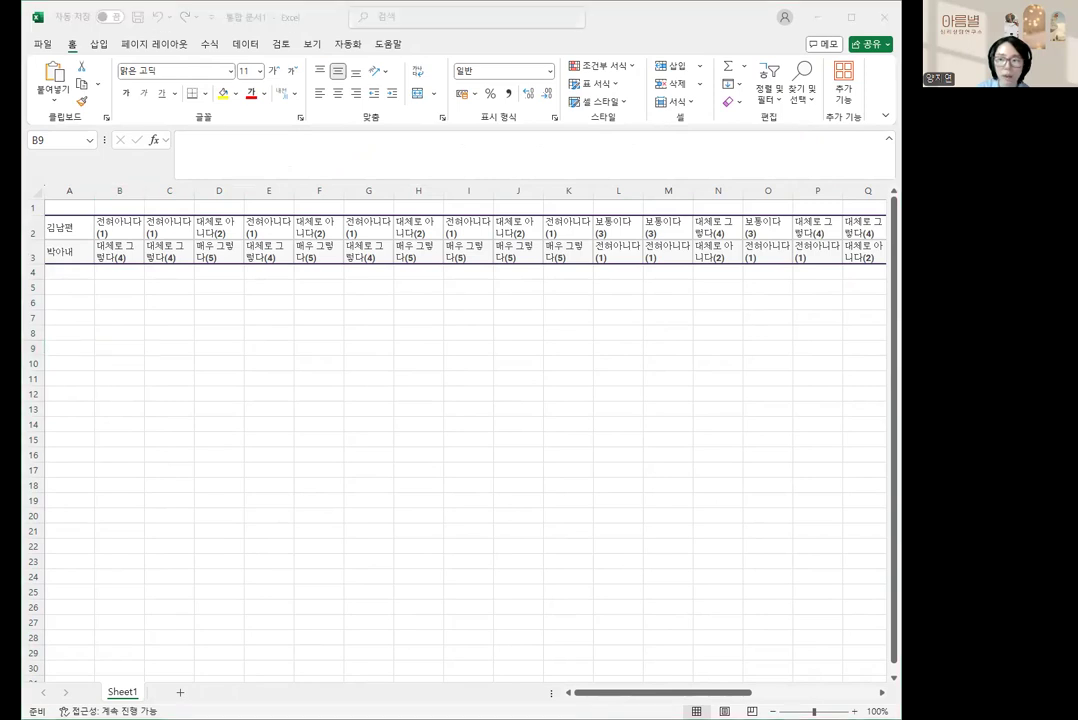
left_click(118, 207)
type("1. 우리 부부는 각자가 개성을 가진 독립된 사람임을 서로 인정한다.")
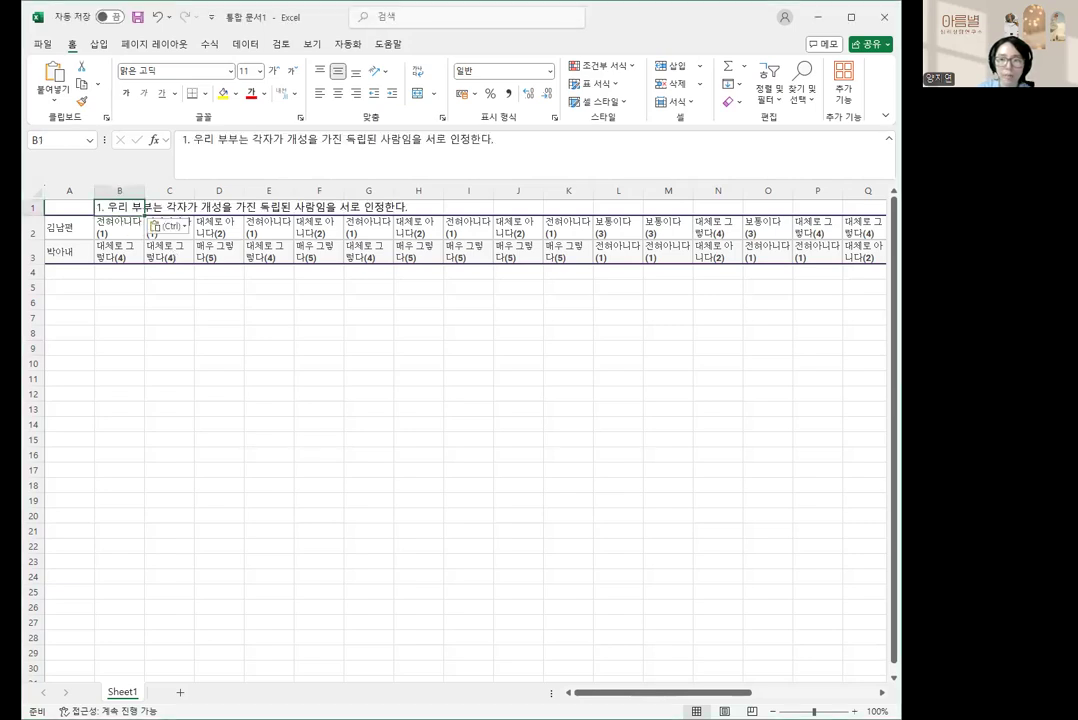
key("alt+Tab")
left_click(180, 207)
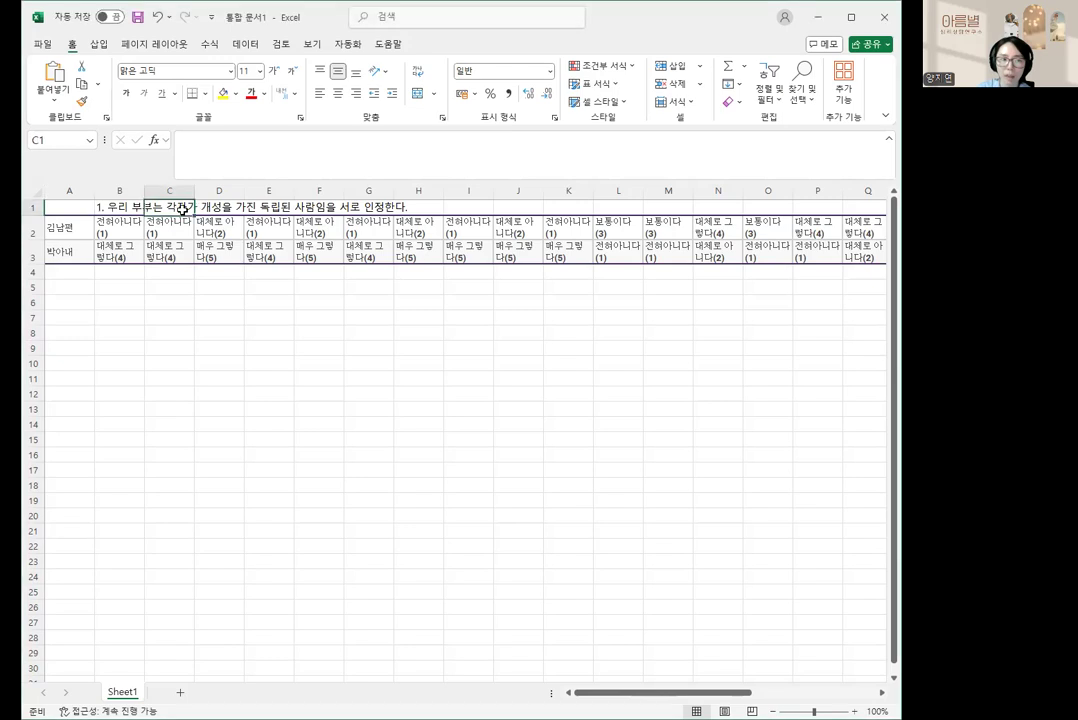
type("2. 우리 부부는 서로 궁합이 잘 맞지 않는다고 느낄 때가 많다.")
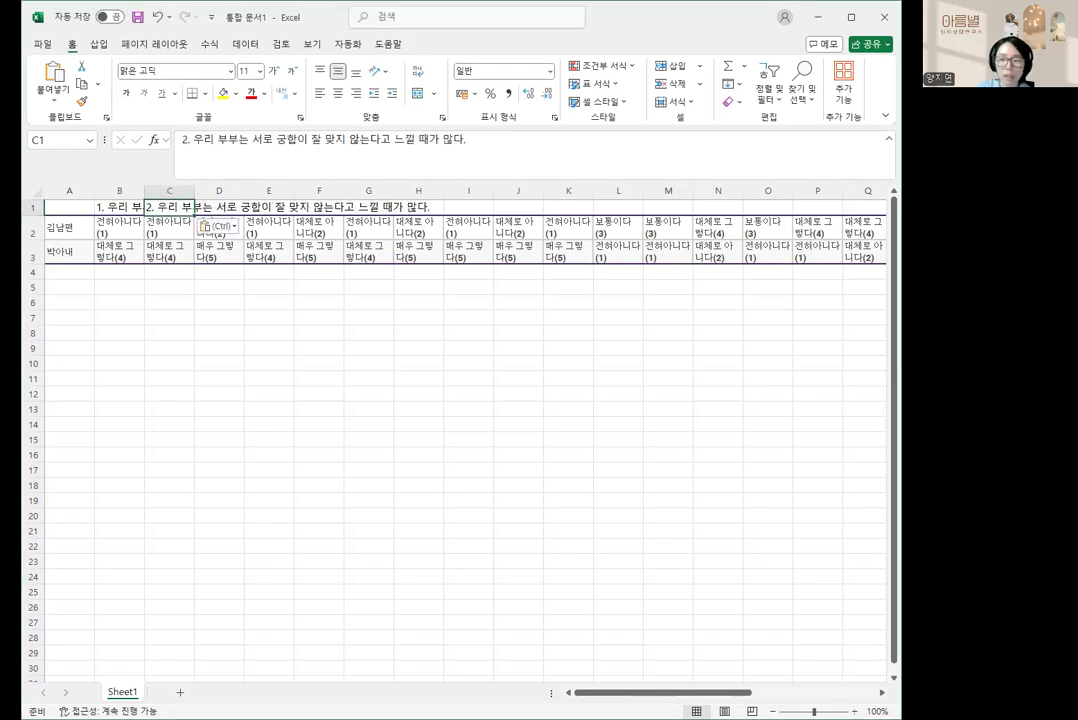
- Enter the third question, '3. 우리 부부는 성에 관한 대화를 하는 것이 자연스럽다.', in cell D1
key("alt+Tab")
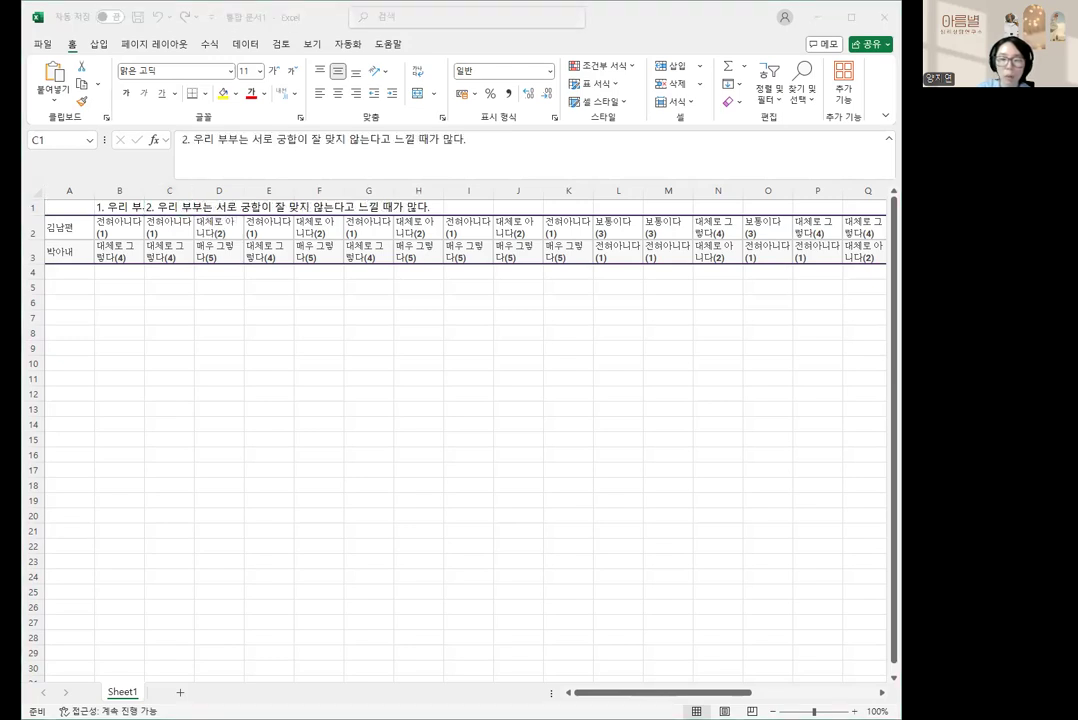
left_click(219, 206)
type("3. 우리 부부는 성에 관한 대화를 하는 것이 자연스럽다.")
- Enter '4. 우리 부부는 서로 있는 그대로 받아들인다.' in E1 and '5. 우리 부부는 서로의 부족함을 채워준다.' in F1
key("alt+Tab")
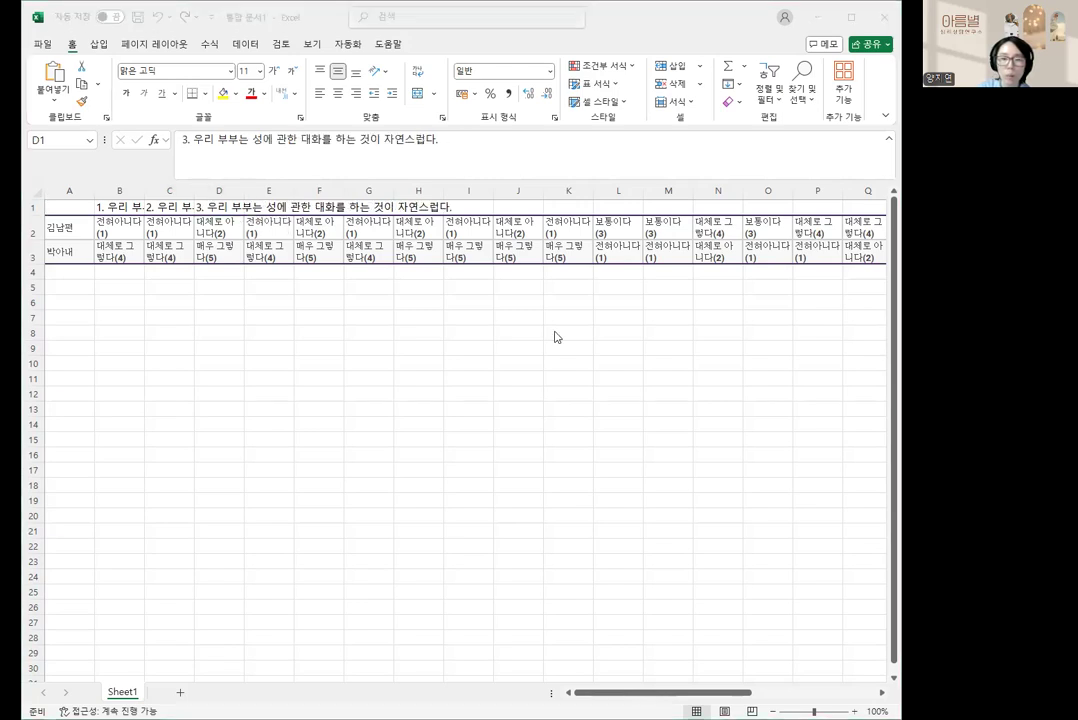
left_click(271, 208)
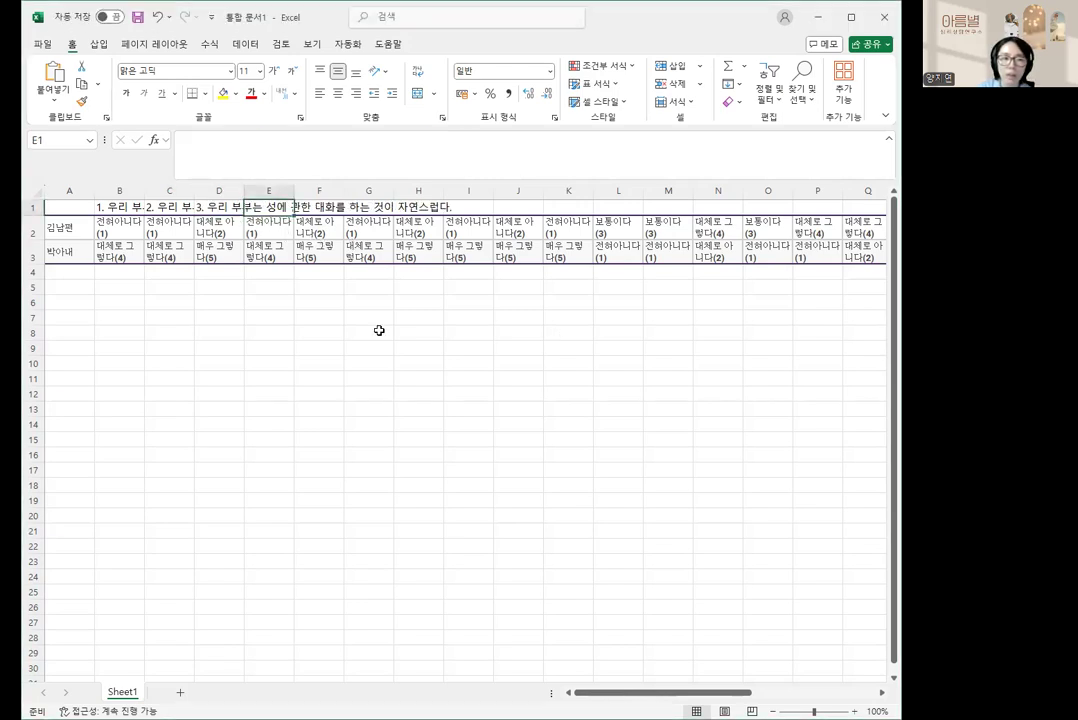
type("4. 우리 부부는 서로 있는 그대로 받아들인다.")
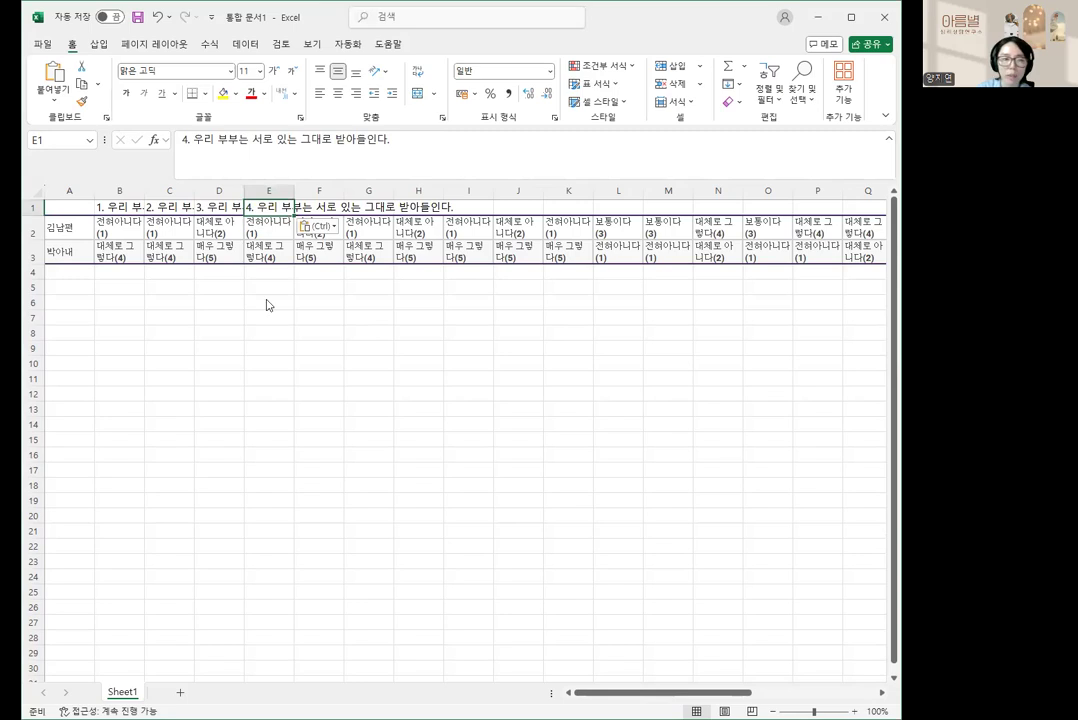
key("alt+Tab")
left_click(316, 205)
type("5. 우리 부부는 서로의 부족함을 채워준다.")
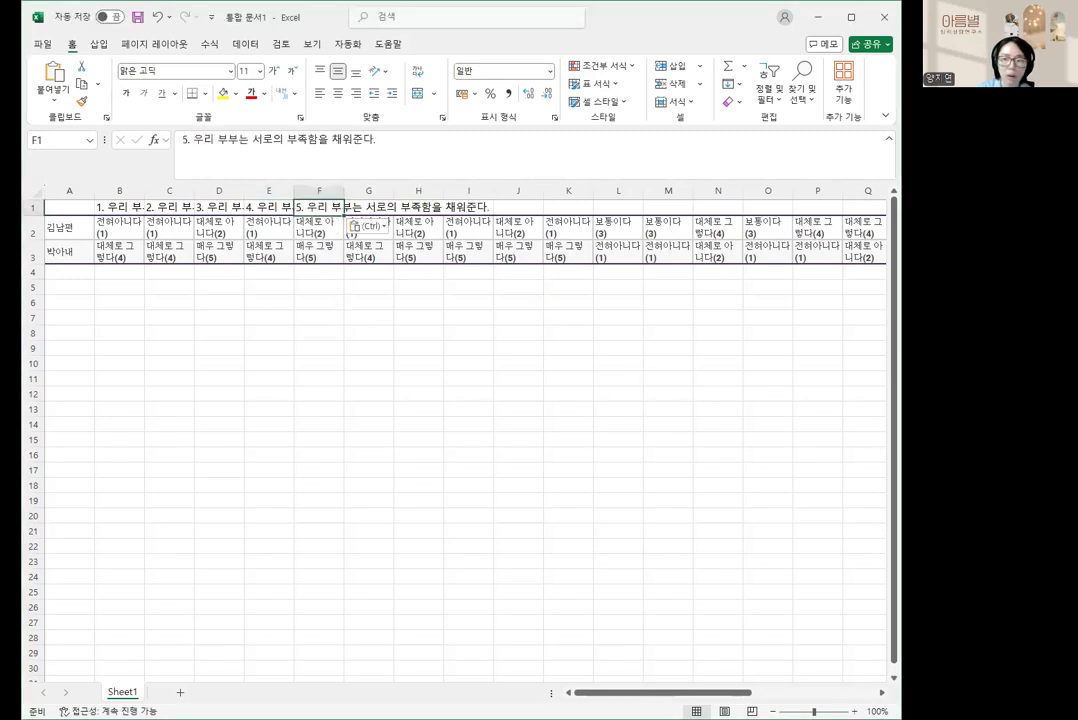
- Enter '6. 우리 부부는 성적 즐거움을 증진시키기 위해 노력한다.' in G1 and '7. 우리 부부는 서로 충분히 이해하고 있기 때문에 말하지 않아도 서로를 잘 이해한다.' in H1
key("alt+Tab")
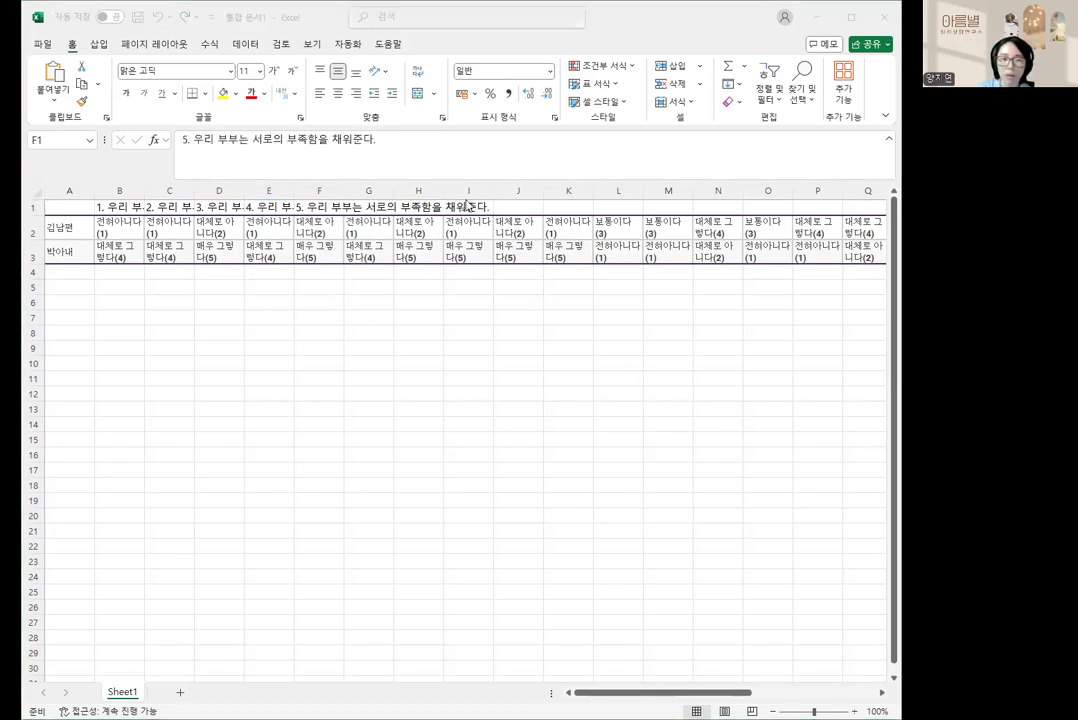
left_click(357, 202)
type("6. 우리 부부는 성적 즐거움을 증진시키기 위해 노력한다.")
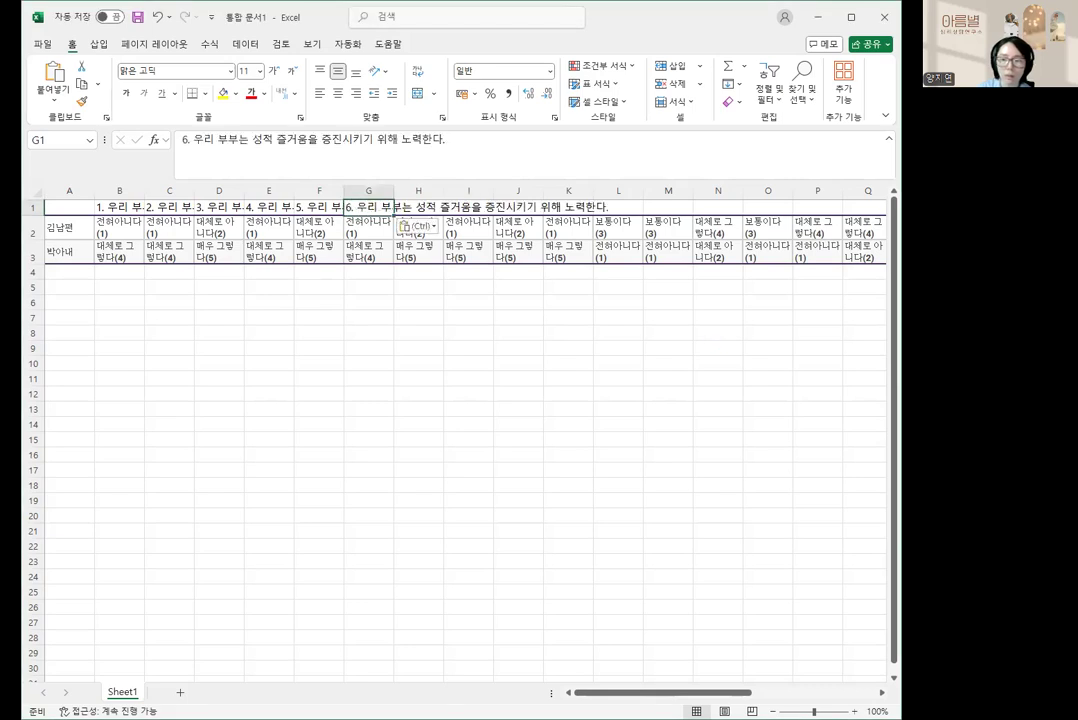
key("alt+Tab")
left_click(418, 206)
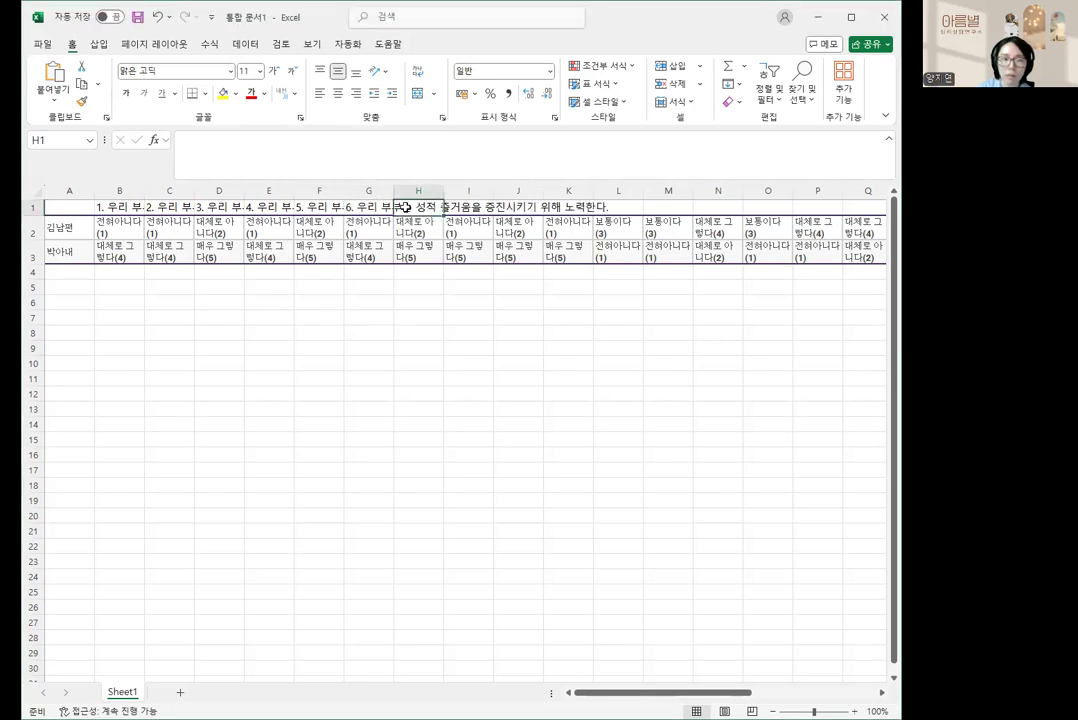
type("7. 우리 부부는 서로 충분히 이해하고 있기 때문에 말하지 않아도 서로를 잘 이해한다.")
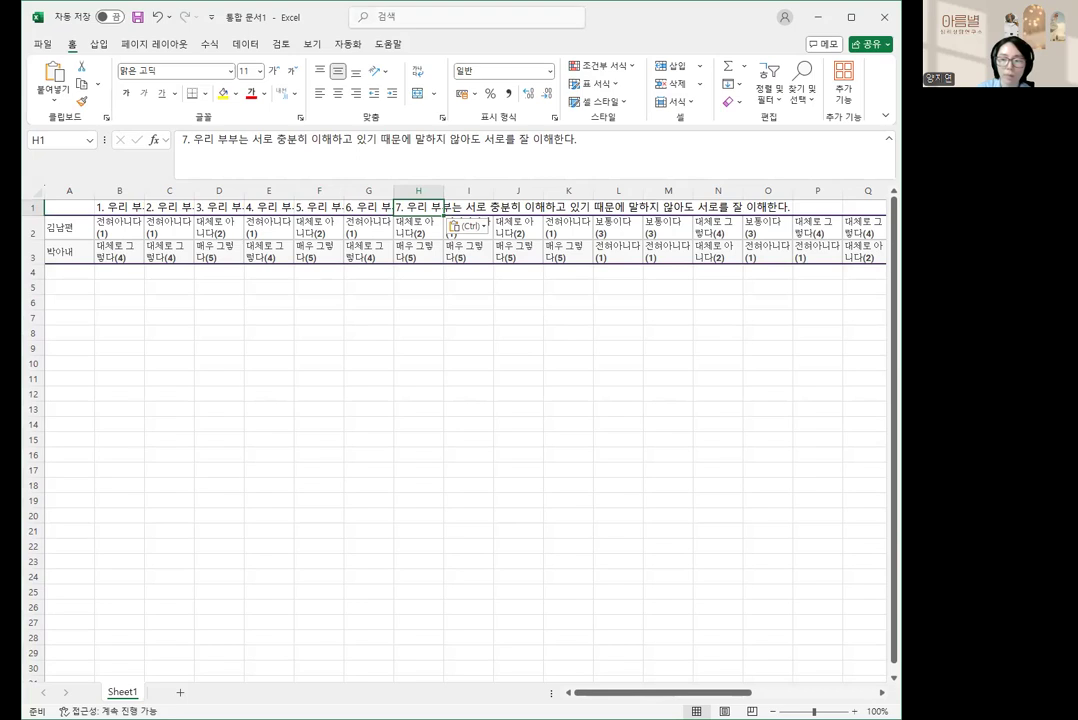
- Enter '8. 우리 부부는 상대방이 자신에게 가장 잘 맞는 배우자라고 생각한다.' in I1 and '9. 우리 부부는 성관계에 관심이 없는 것 같다.' in J1
key("alt+Tab")
key("alt+Tab")
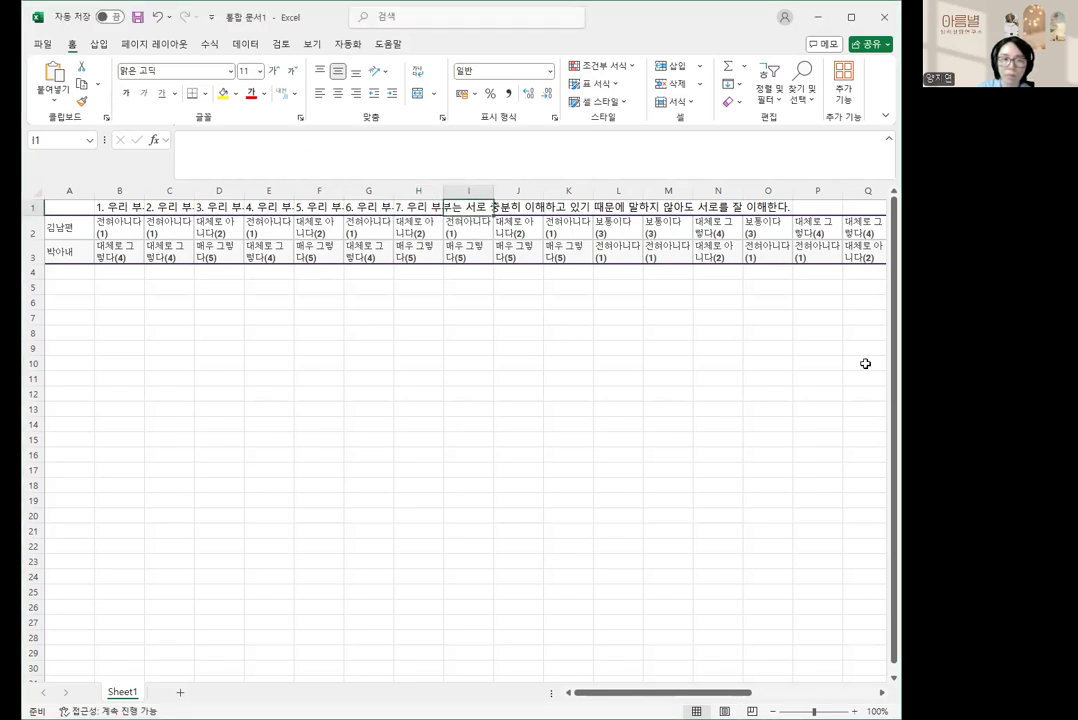
left_click(470, 207)
type("8. 우리 부부는 상대방이 자신에게 가장 잘 맞는 배우자라고 생각한다.")
key("alt+Tab")
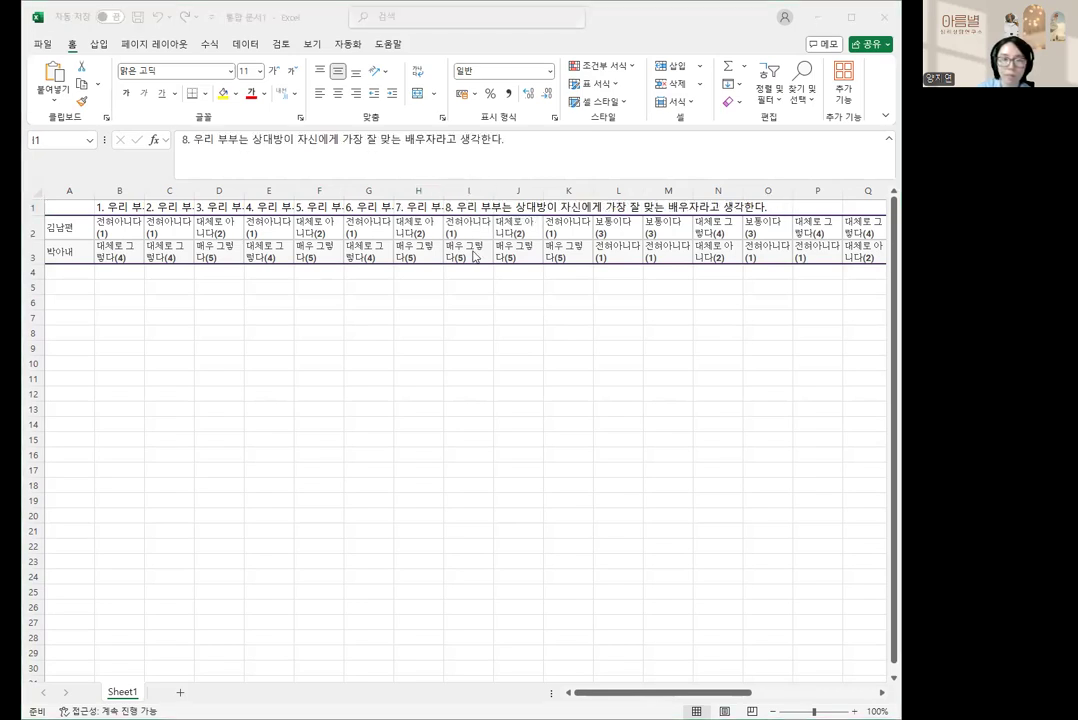
key("alt+Tab")
left_click(522, 211)
type("9. 우리 부부는 성관계에 관심이 없는 것 같다.")
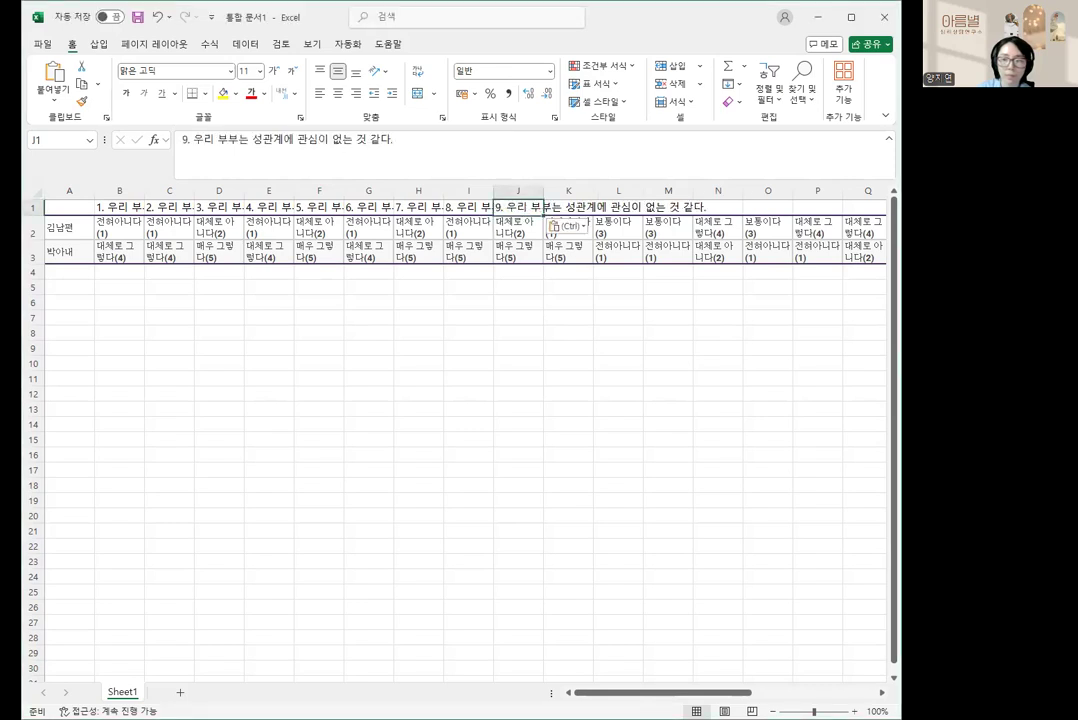
- Enter '10. 우리 부부는 함께하는 생활을 추구하면서 또한 배우자의 개인적 자유를 인정한다.' as the heading in K1
key("alt+Tab")
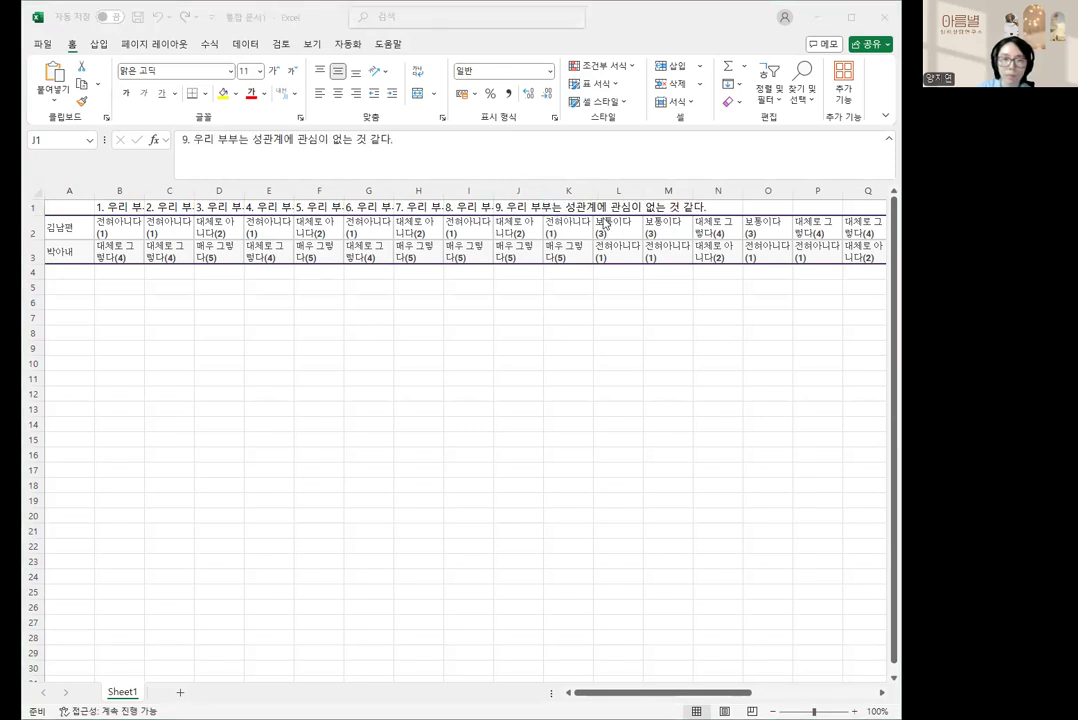
key("alt+Tab")
left_click(572, 209)
type("10. 우리 부부는 함께하는 생활을 추구하면서 또한 배우자의 개인적 자유를 인정한다.")
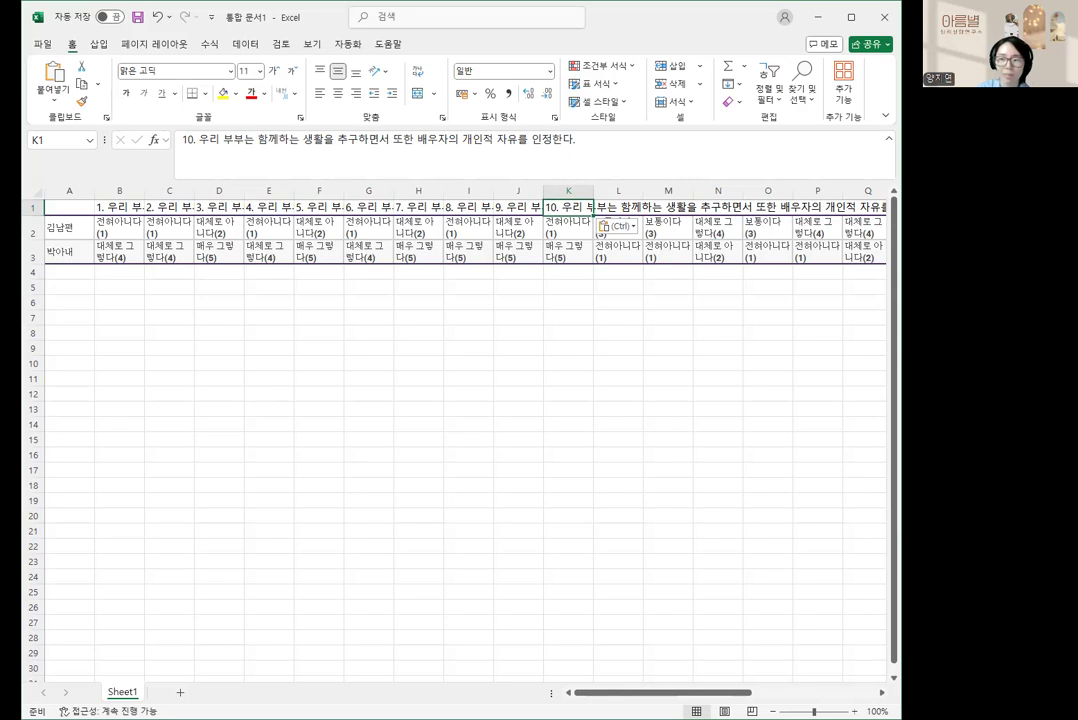
- Replace the heading in B1 with '1. 상대방의 약점을 일부러 공격한다.' and the one in C1 with '2. 이혼, 별거를 하자고 위협한다.'
key("alt+Tab")
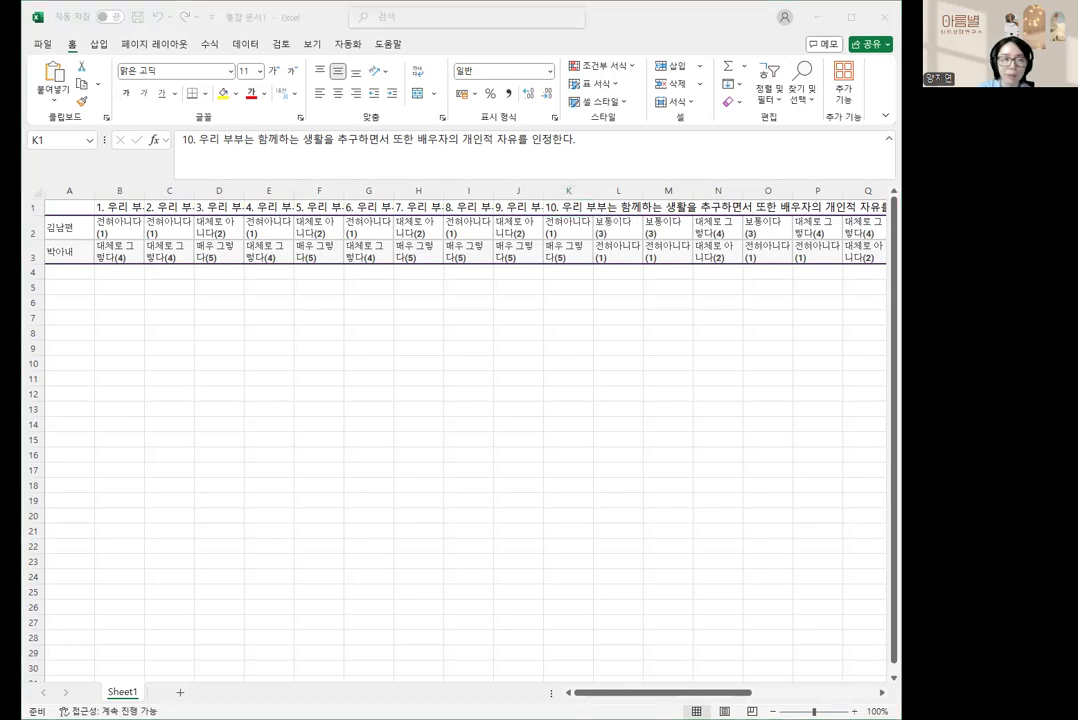
left_click(117, 207)
type("1. 상대방의 약점을 일부러 공격한다.")
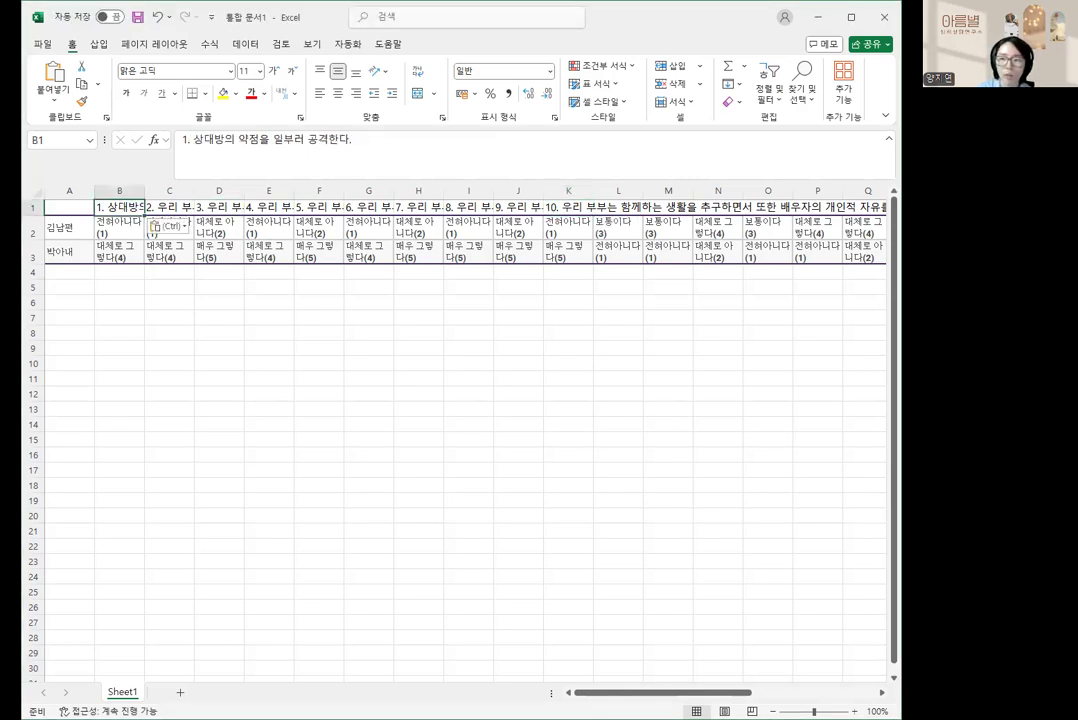
key("alt+Tab")
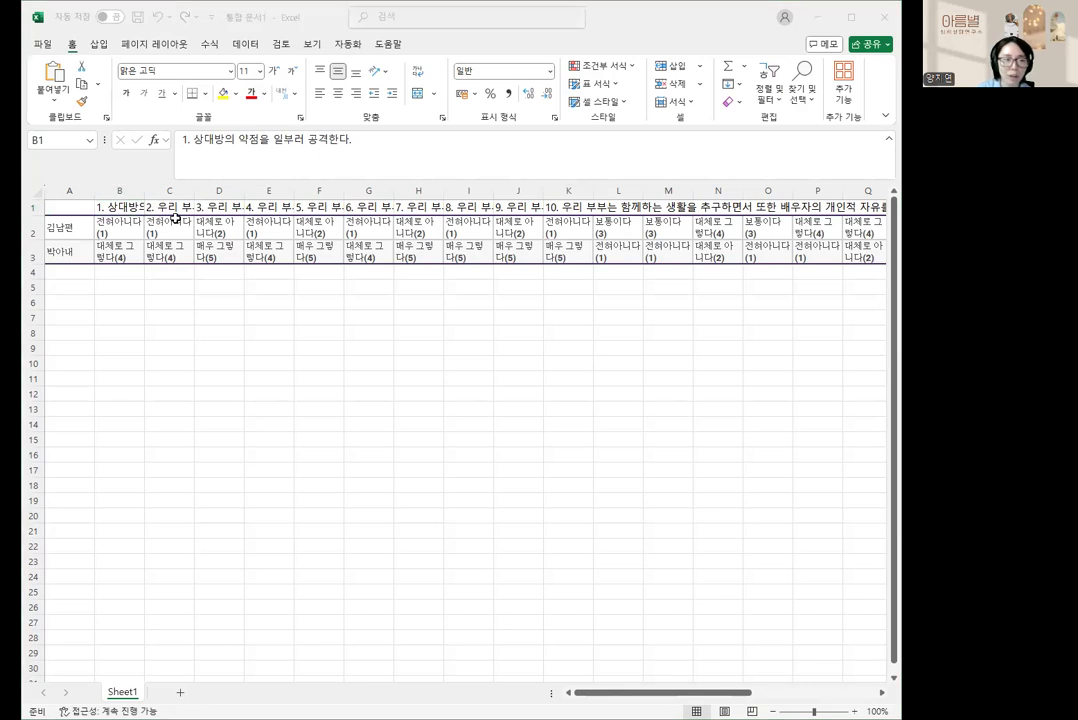
left_click(160, 206)
type("2. 이혼, 별거를 하자고 위협한다.")
- Replace D1 with '3. 상대방의 기를 꺾거나 자존심을 상하게 하는 말을 한다.' and E1 with '4. 가시 돋친 욕설과 모욕을 주는 말을 한다.(ex. '정말 정떨어진다', '멍청하다')'
key("alt+Tab")
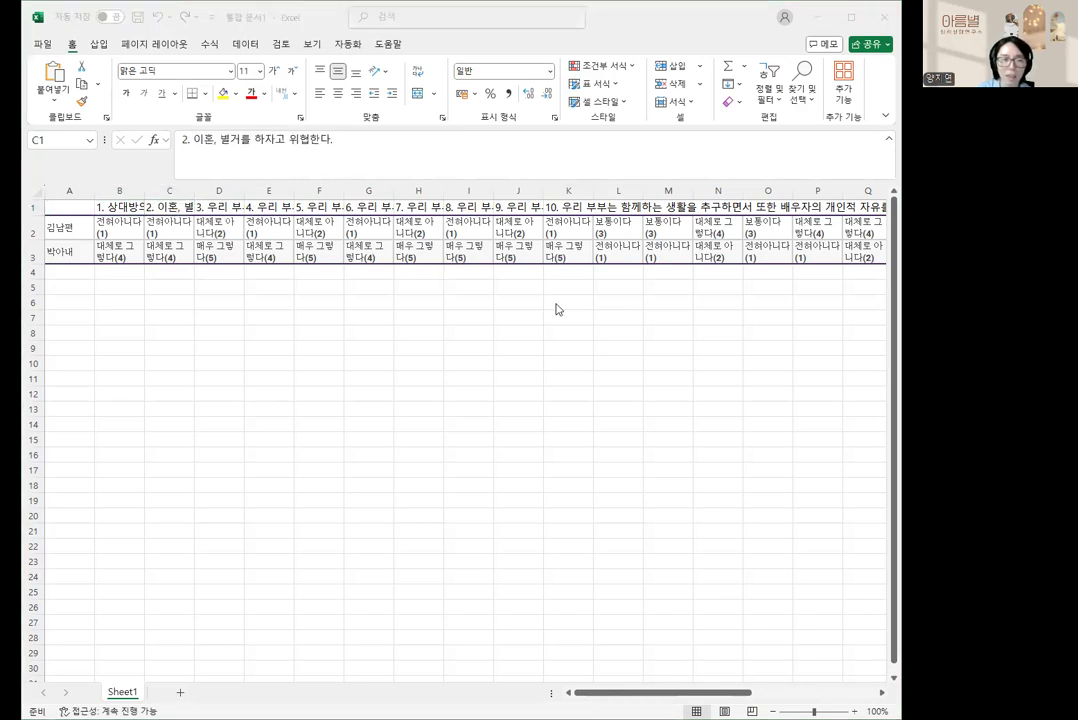
left_click(221, 207)
type("3. 상대방의 기를 꺾거나 자존심을 상하게 하는 말을 한다.")
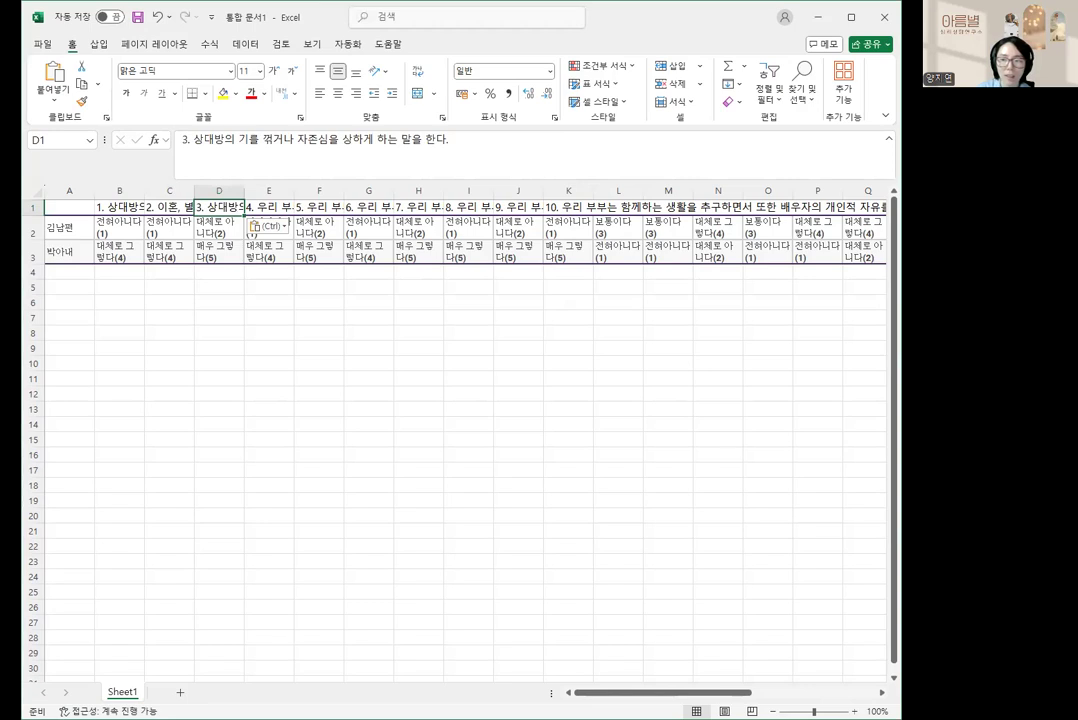
key("alt+Tab")
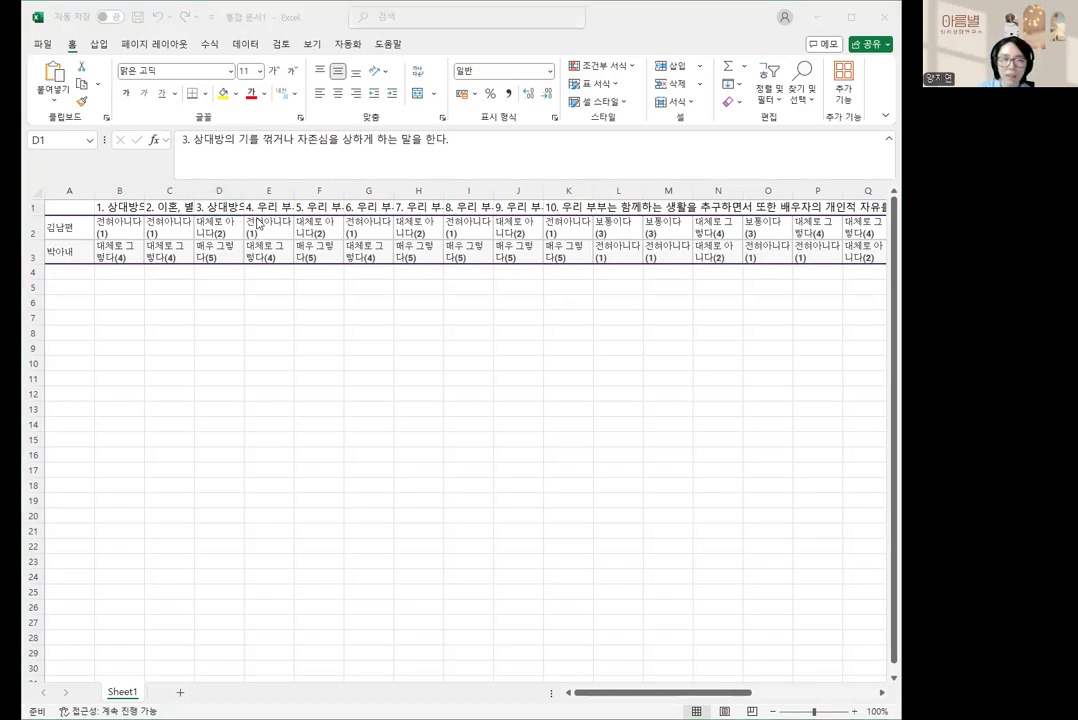
left_click(262, 207)
type("4. 가시 돋친 욕설과 모욕을 주는 말을 한다.(ex. '정말 정떨어진다', '멍청하다')")
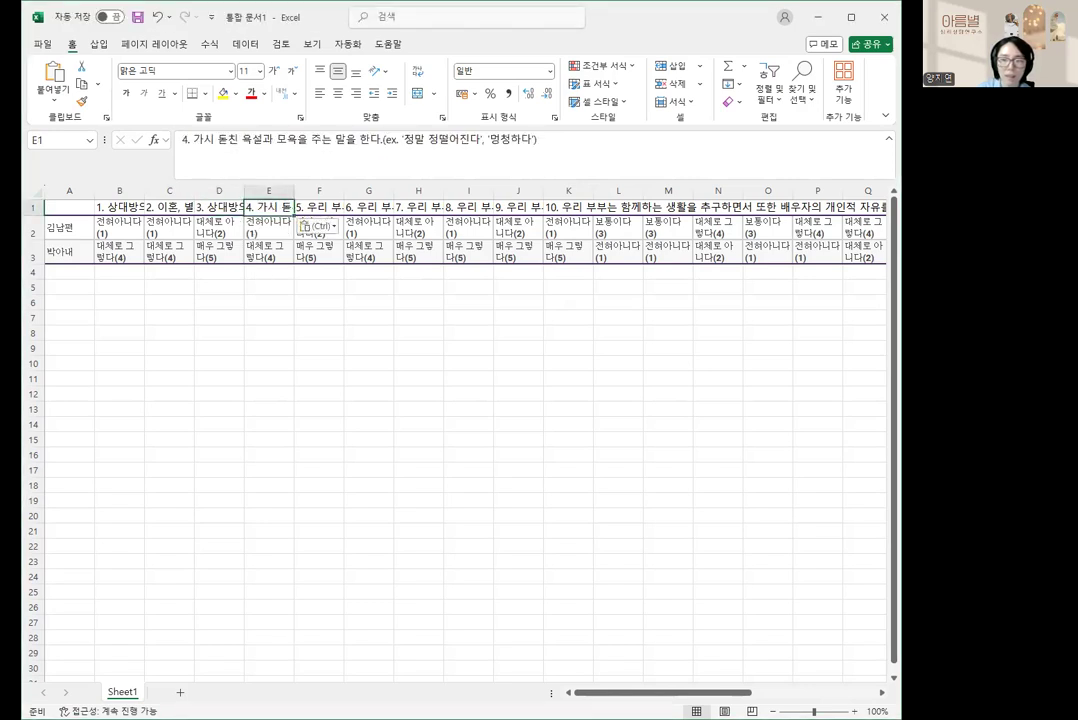
- Replace F1 with '5. 경멸하는 표정을 짓는다.(ex. 코웃음치기)' and G1 with '6. '됐으니까 그만 말하라'고 한 후 더 이상 말을 듣지 않는다.'
key("alt+Tab")
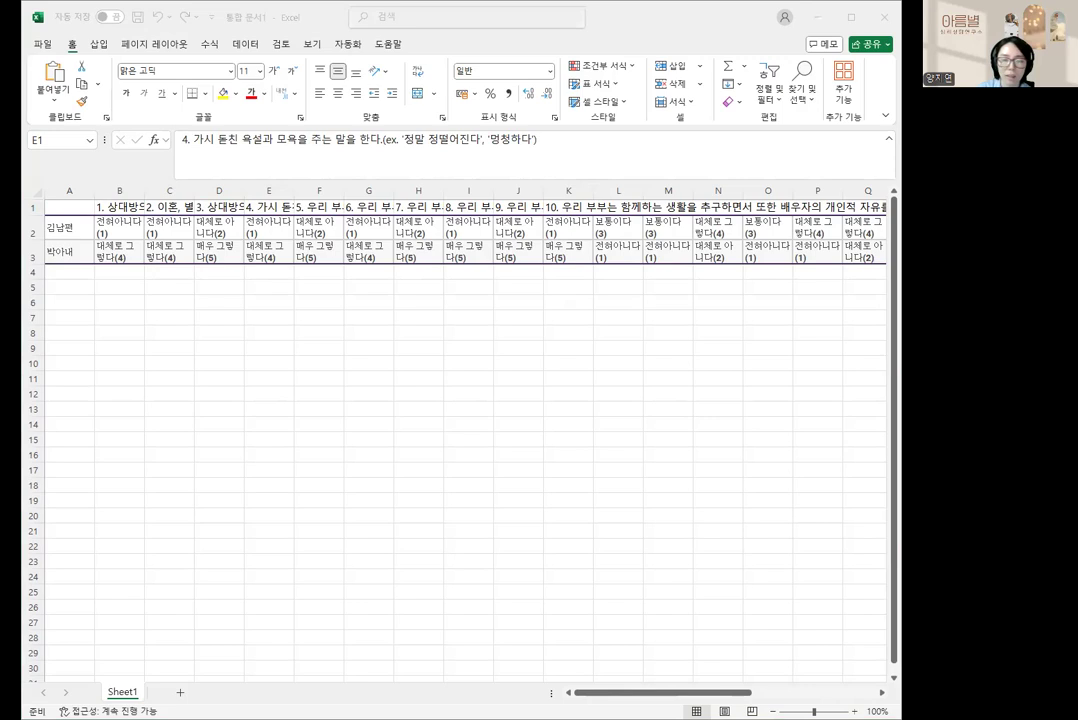
left_click(319, 207)
type("5. 경멸하는 표정을 짓는다.(ex. 코웃음치기)")
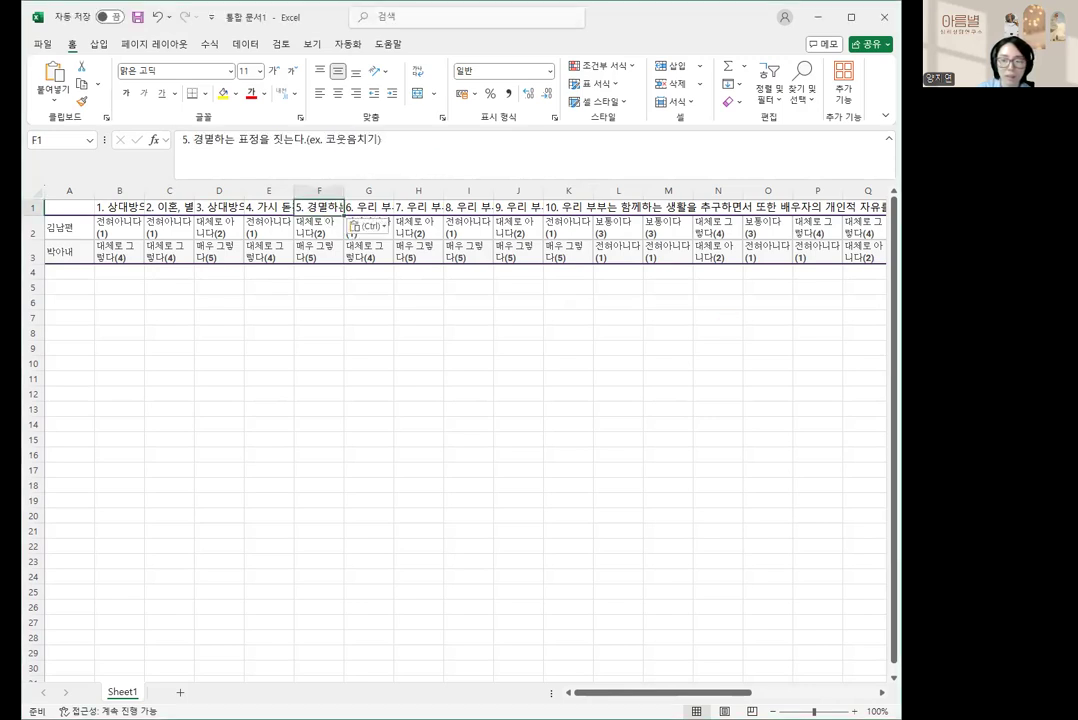
key("alt+Tab")
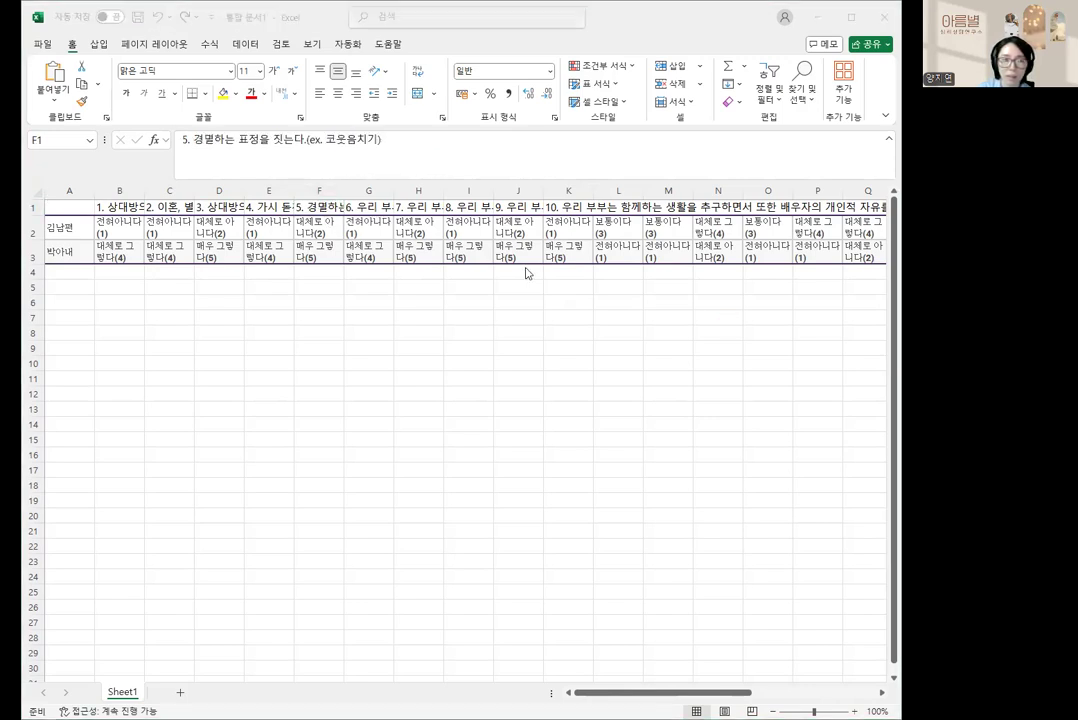
left_click(368, 207)
type("6. '됐으니까 그만 말하라'고 한 후 더 이상 말을 듣지 않는다.")
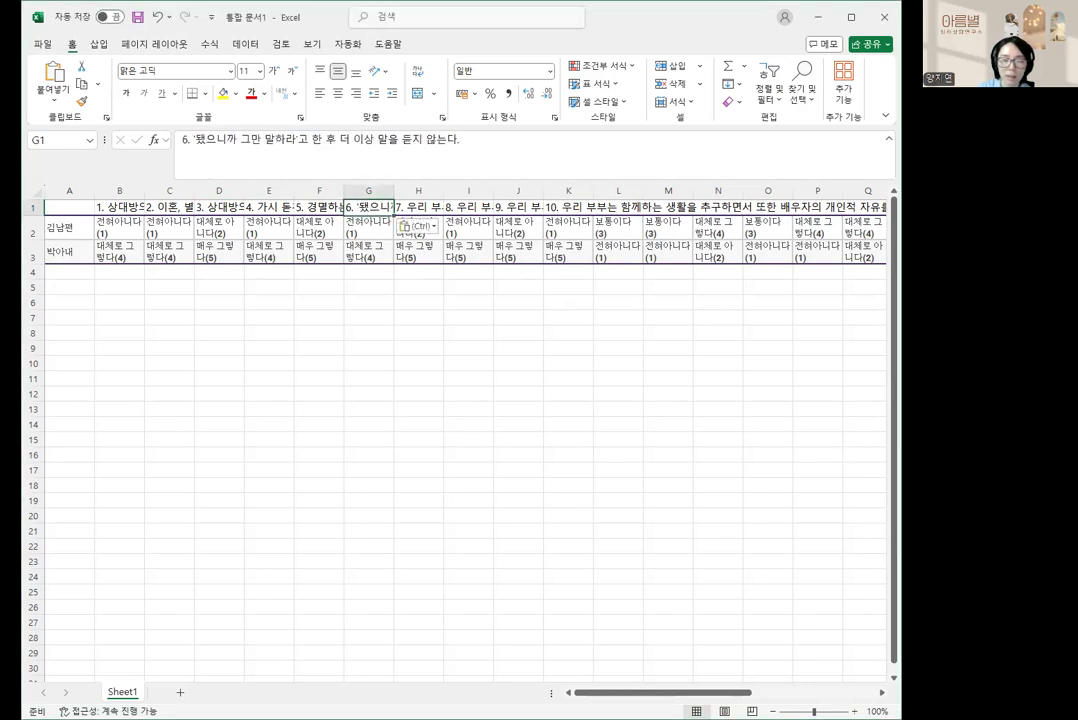
- Replace H1 with '7. 대화하지 않겠다는 신호를 보낸다. (ex. TV 음량 높이기, 휙 돌아눕기)' and I1 with '8. 굳은 표정으로 침묵한다.'
key("alt+Tab")
left_click(418, 207)
type("7. 대화하지 않겠다는 신호를 보낸다. (ex. TV 음량 높이기, 휙 돌아눕기)")
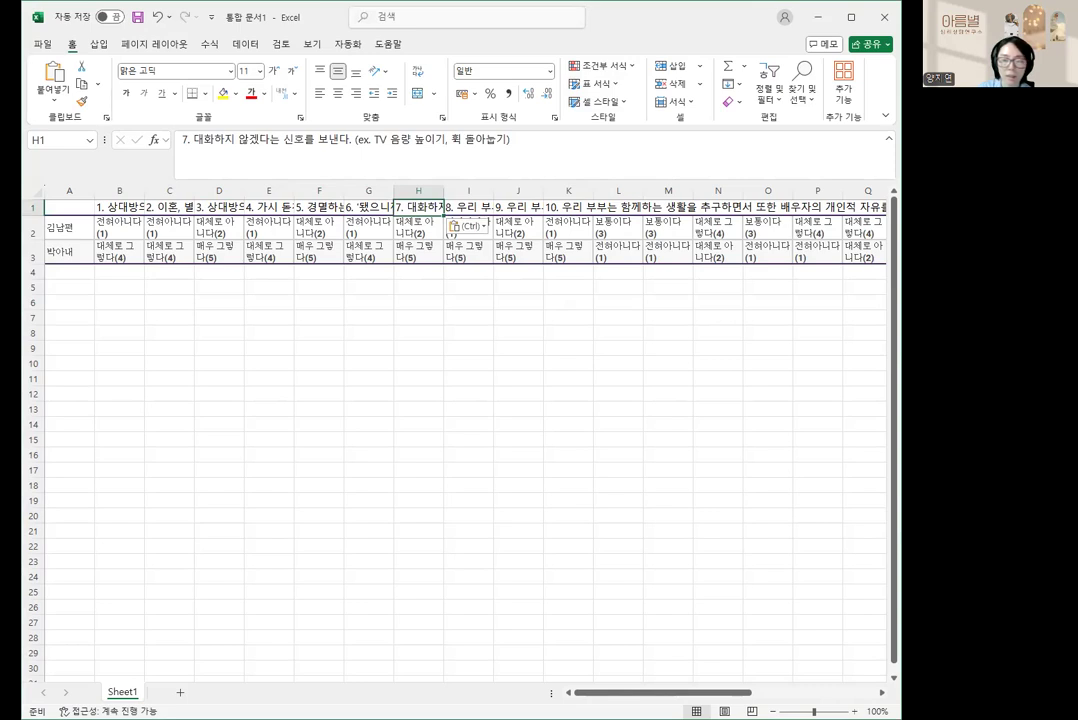
key("alt+Tab")
left_click(468, 207)
type("8. 우리 부부는 상대방이 자신에게 가장 잘 맞는 배우자라고 생각한다.")
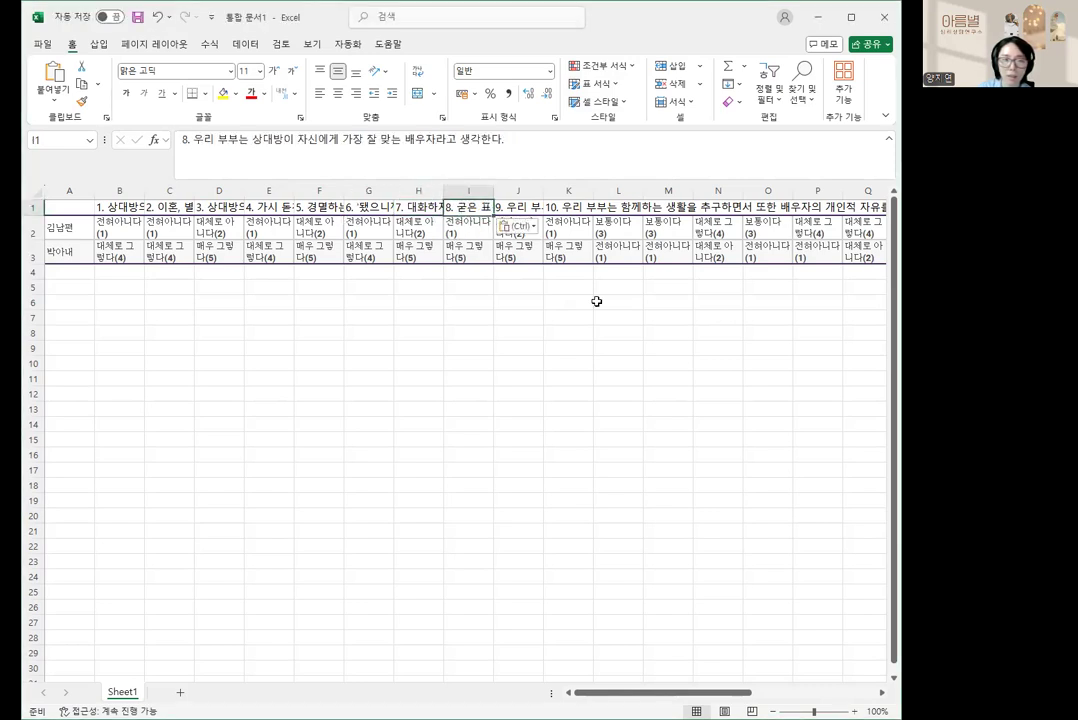
- Replace J1 with '9. 갑자기 자리를 박차고 나가버린다.' and K1 with '10. '당신은 한번도 ~한 적이 없다'는 식으로 말한 다.'
key("alt+Tab")
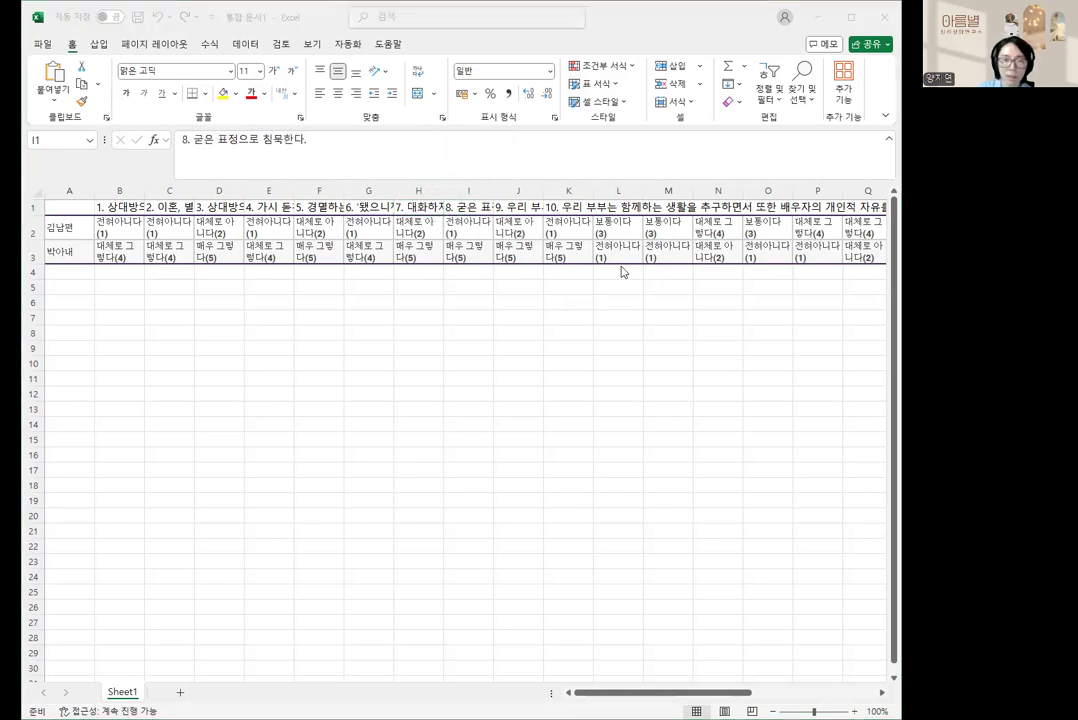
left_click(518, 207)
type("9. 갑자기 자리를 박차고 나가버린다.")
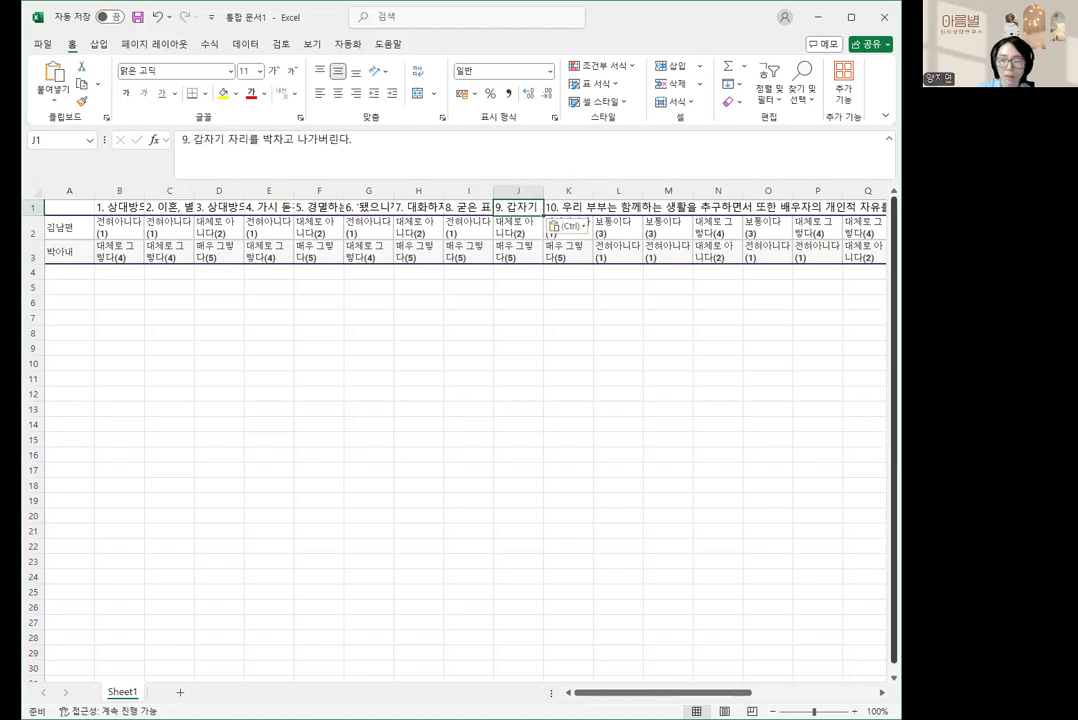
key("alt+Tab")
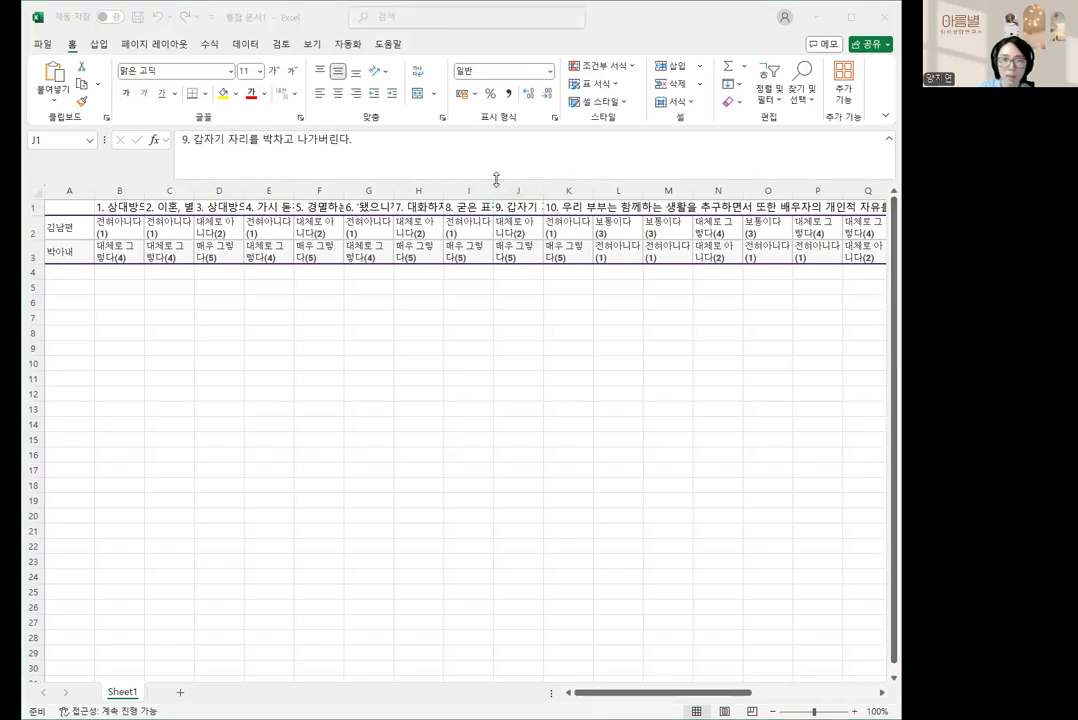
left_click(567, 208)
type("10. '당신은 한번도 ~한 적이 없다'는 식으로 말한 다.")
- Enter '11. '당신은 항상, 또 문제'라는 식으로 말한다.' in L1 and '12. 상대방의 성격이나 인간성을 비판한다.' in M1
key("alt+Tab")
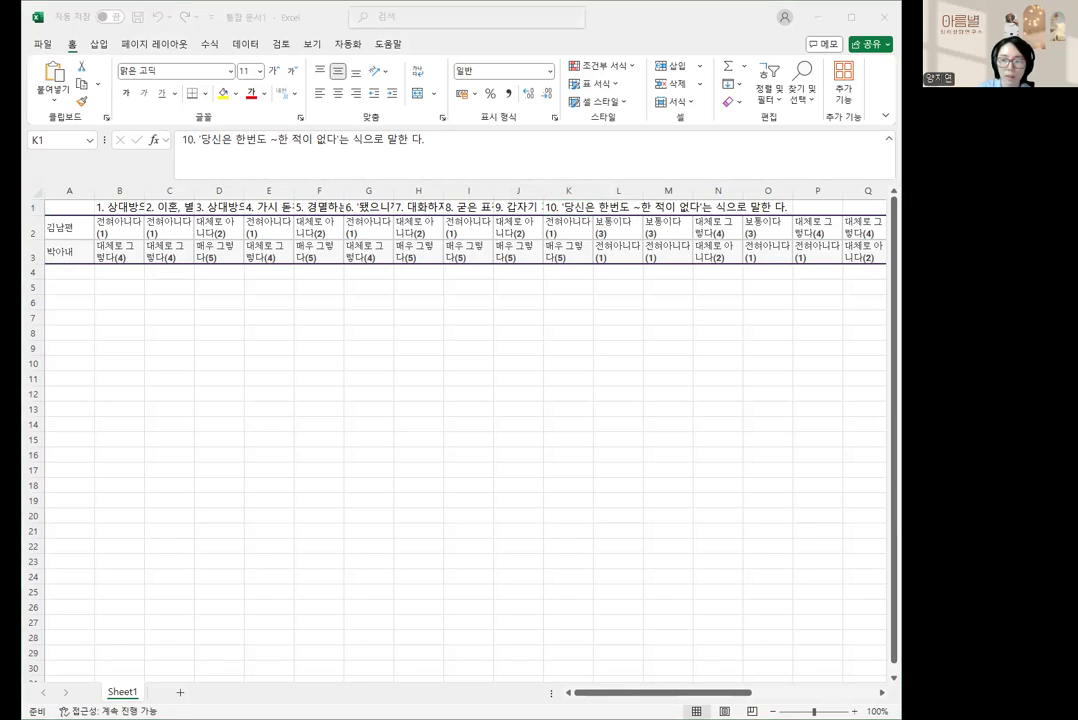
left_click(620, 207)
type("11. '당신은 항상, 또 문제'라는 식으로 말한다.")
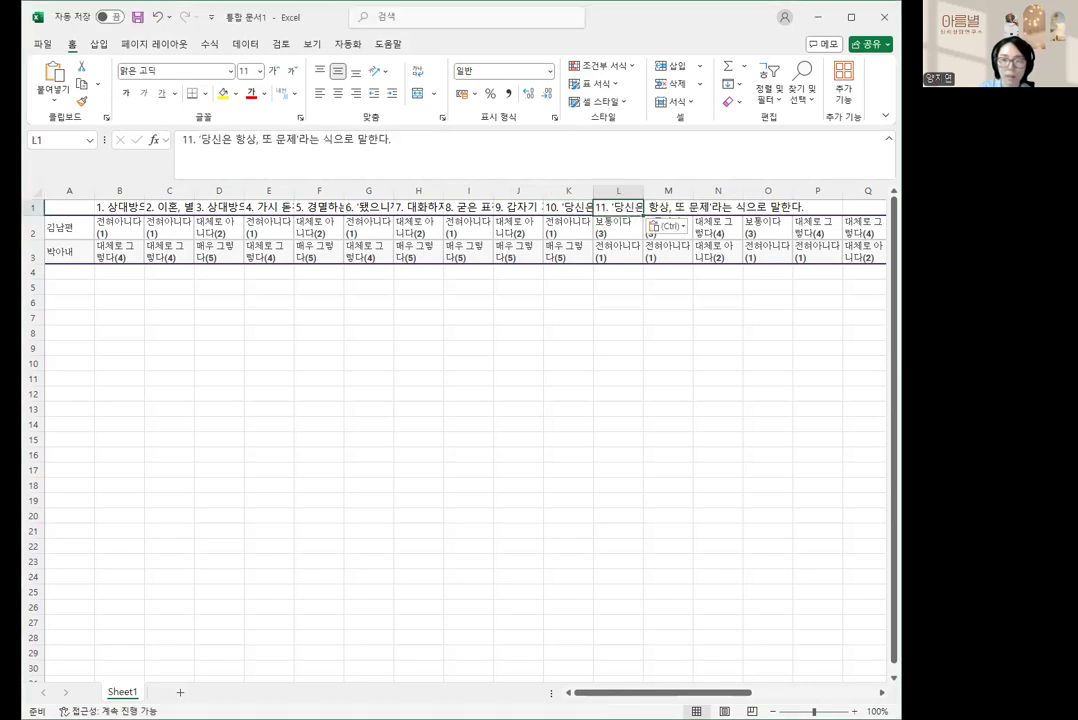
key("alt+Tab")
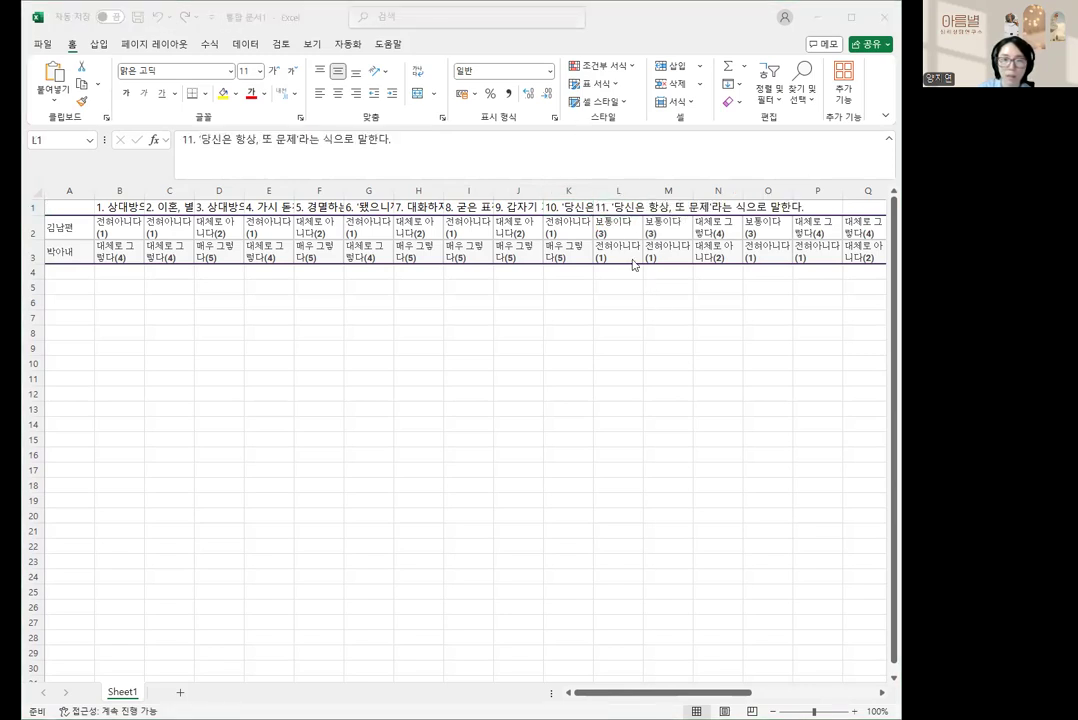
key("alt+Tab")
left_click(668, 207)
type("12. 상대방의 성격이나 인간성을 비판한다.")
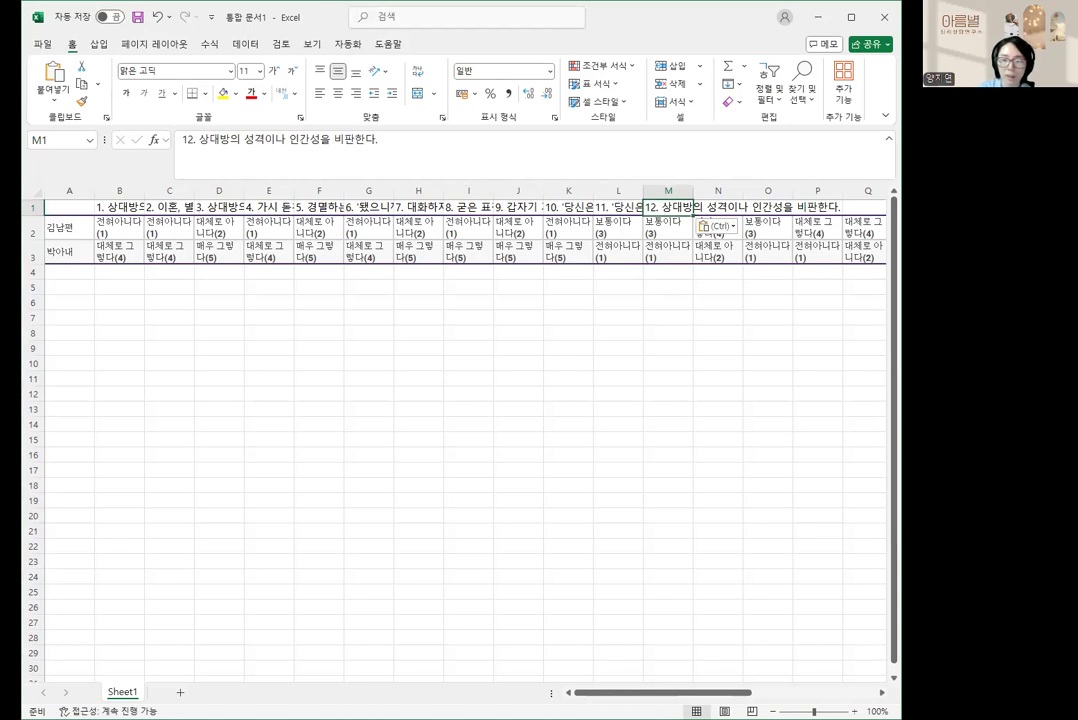
- Enter '13. 상대방이 잘못한 것을 알아야 한다는 말투로 말한다.' in N1 and '14. 길게 잔소리한다.' in O1
key("alt+Tab")
left_click(718, 207)
type("13. 상대방이 잘못한 것을 알아야 한다는 말투로 말한다.")
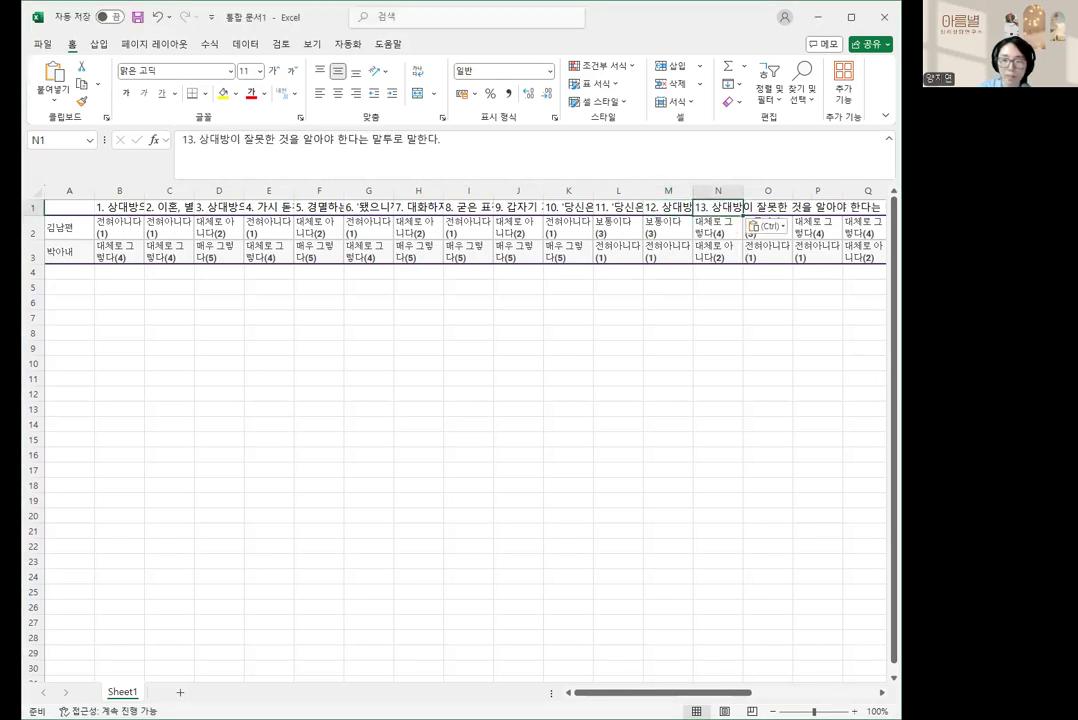
key("alt+Tab")
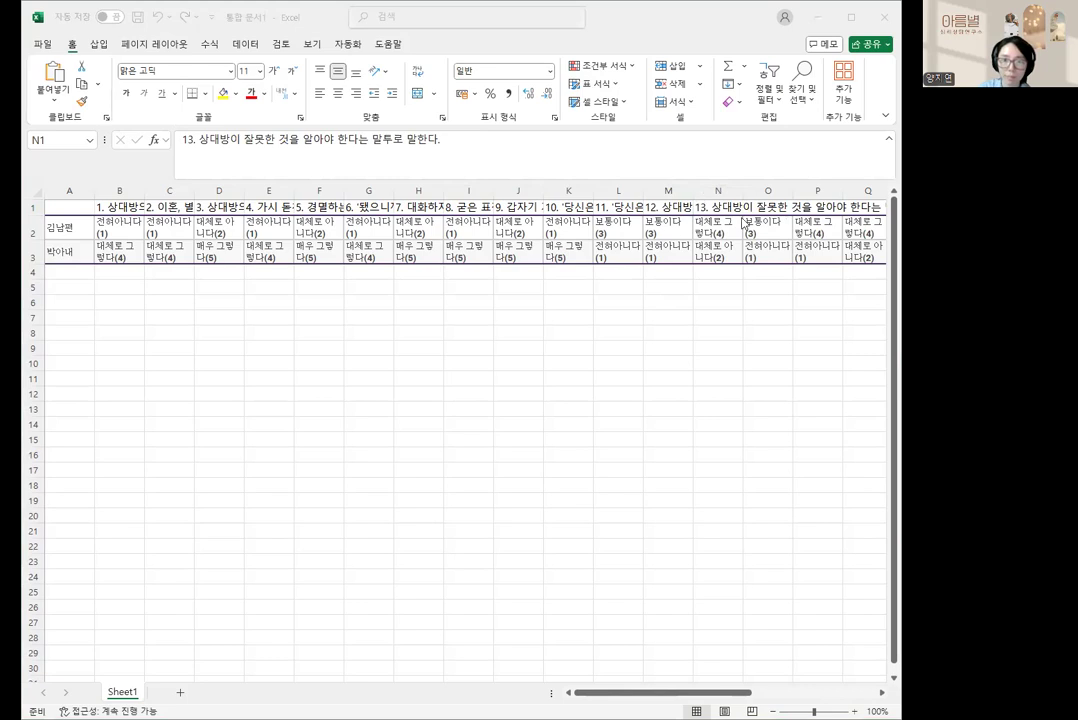
key("alt+Tab")
left_click(780, 207)
type("14. 길게 잔소리한다.")
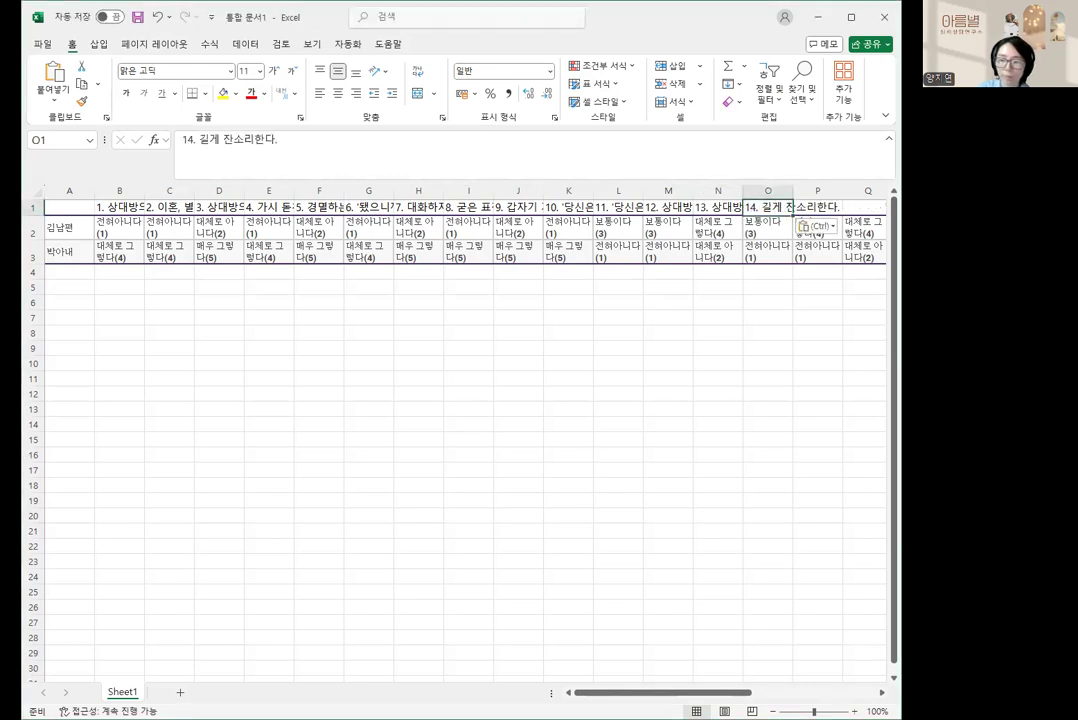
- Enter '15. 내 입장만 반복해서 설명한다.' in P1 and '16. 상대방이 하는 말에 놀라서 펄쩍 뛰면서 전부 부인한다.' in Q1
key("alt+Tab")
left_click(815, 205)
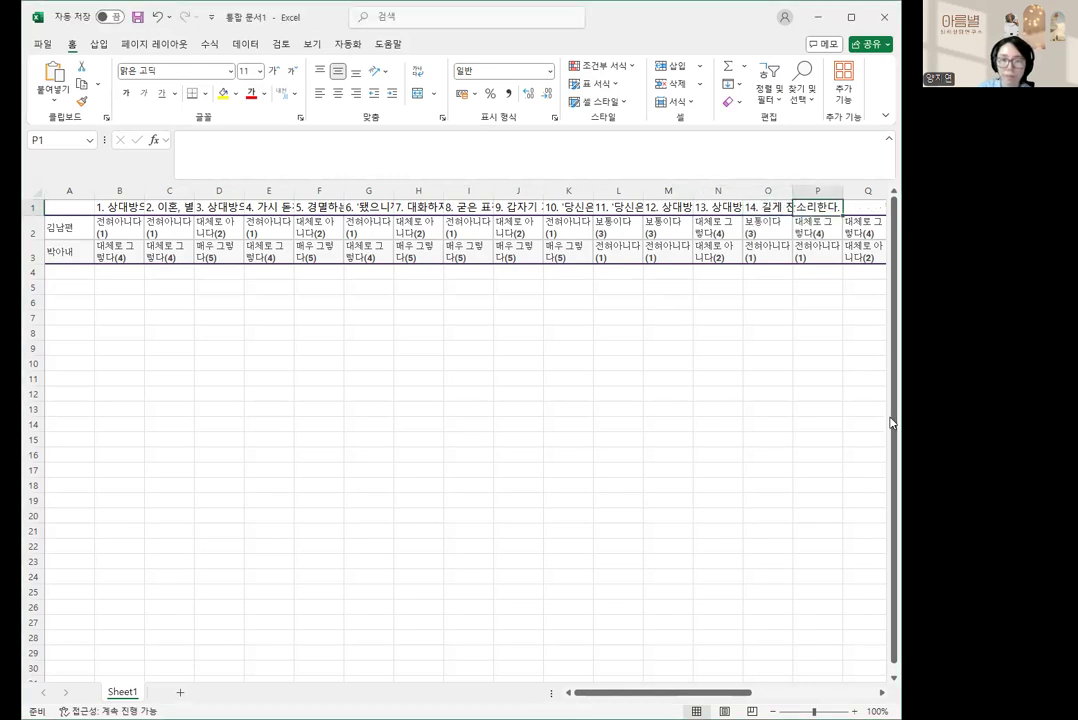
type("15. 내 입장만 반복해서 설명한다.")
left_click_drag(678, 693, 749, 693)
key("alt+Tab")
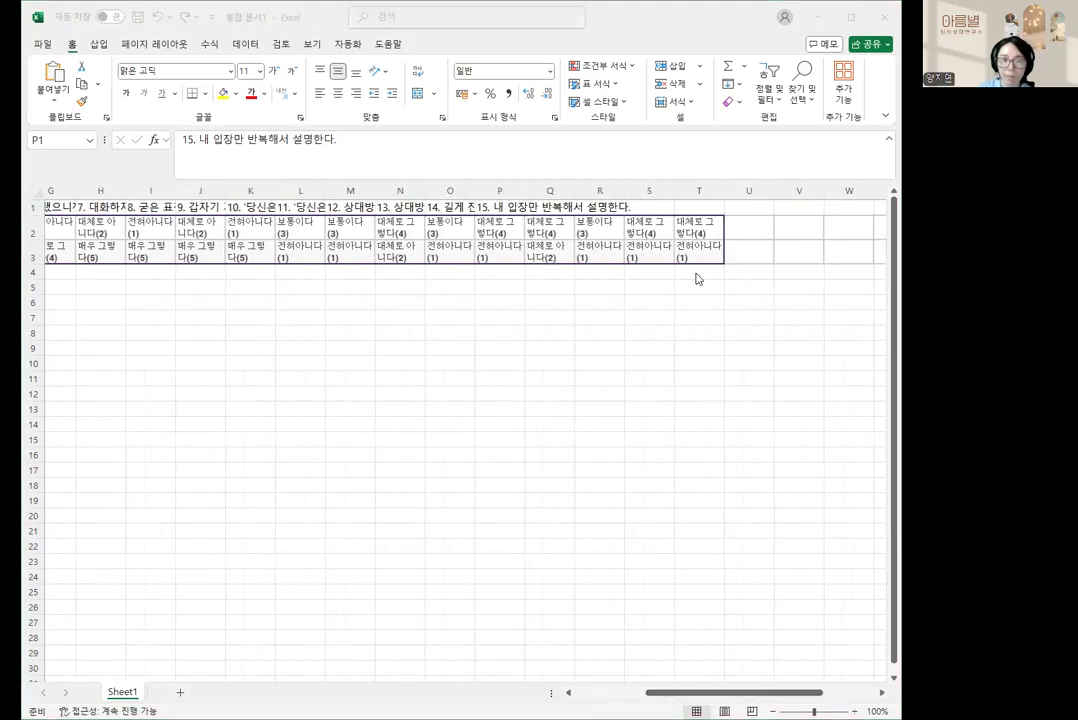
key("alt+Tab")
key("Right")
type("16. 상대방이 하는 말에 놀라서 펄쩍 뛰면서 전부 부인한다.")
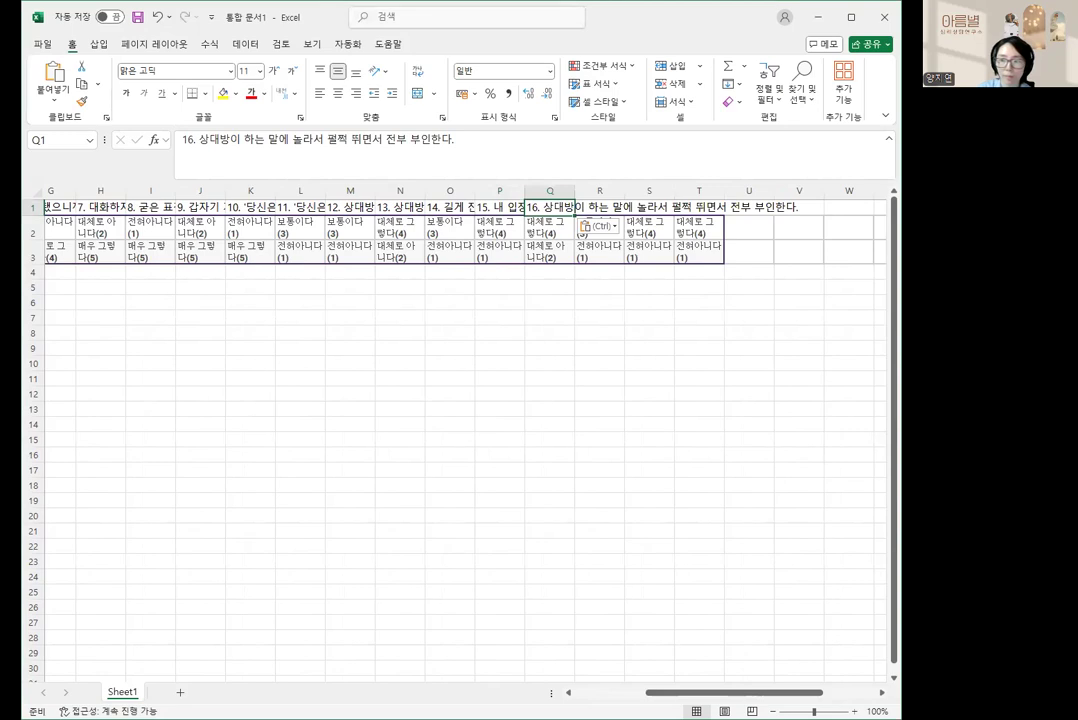
- Enter '17. 상대방의 말에 '그럴 수도 있지, 그게 무슨 문제 야'라고 하면서 따지고 든다.' in R1 and '18. 상대방의 말에 '모두 다 당신 때문'이라고 하며 나무란다.' in S1
key("alt+Tab")
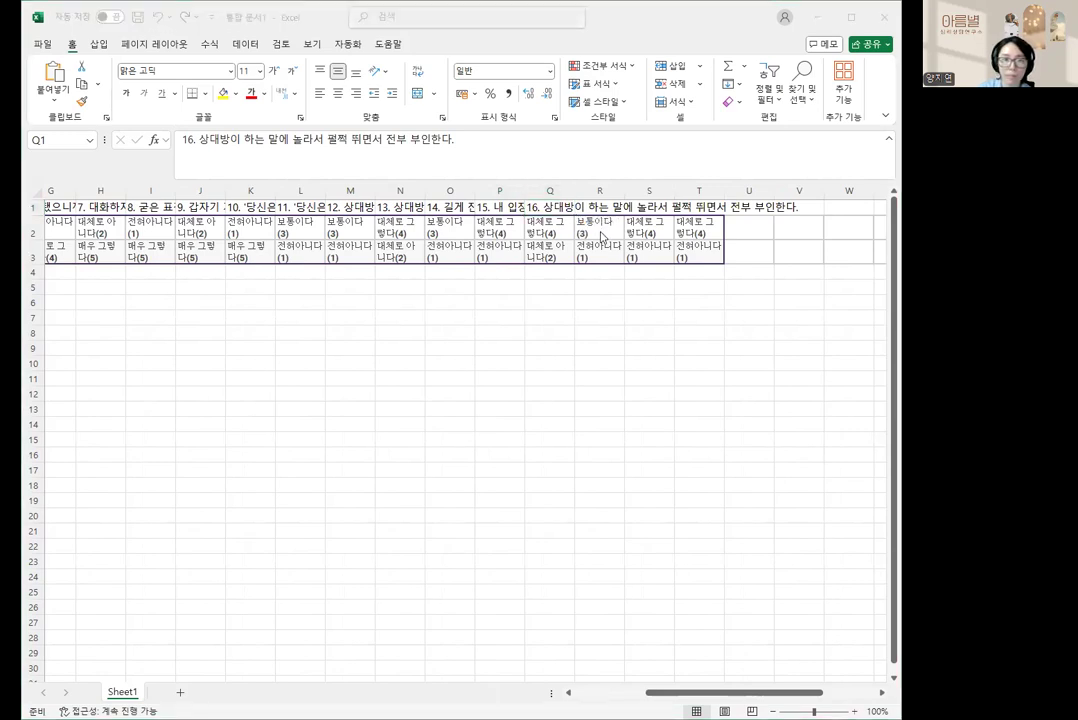
key("alt+Tab")
key("Right")
type("17. 상대방의 말에 '그럴 수도 있지, 그게 무슨 문제 야'라고 하면서 따지고 든다.")
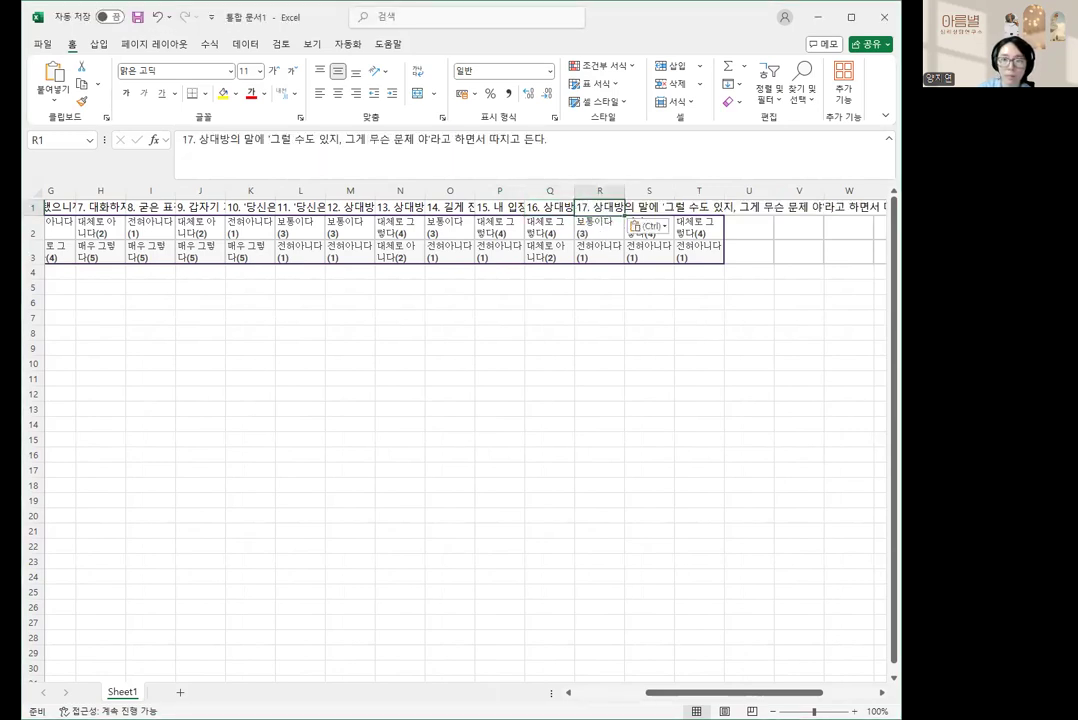
key("alt+Tab")
key("alt+Tab")
key("Right")
type("18. 상대방의 말에 '모두 다 당신 때문'이라고 하며 나무란다.")
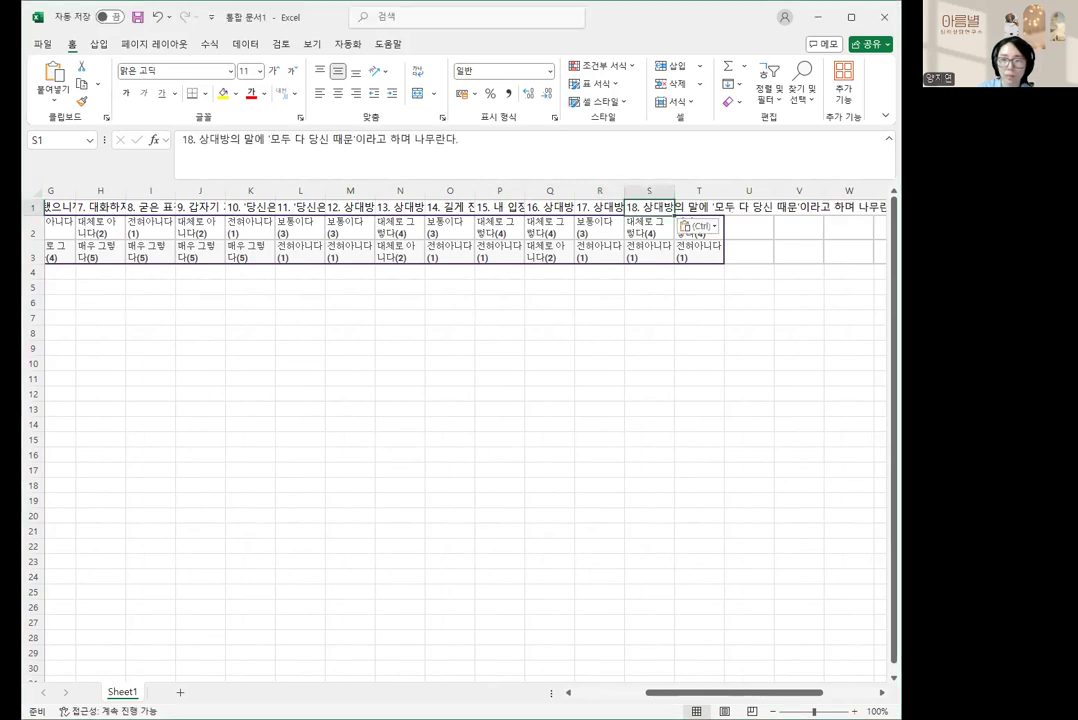
- Enter the last question heading, '19. 변명하거나 거짓말을 한다.', in T1
key("alt+Tab")
key("alt+Tab")
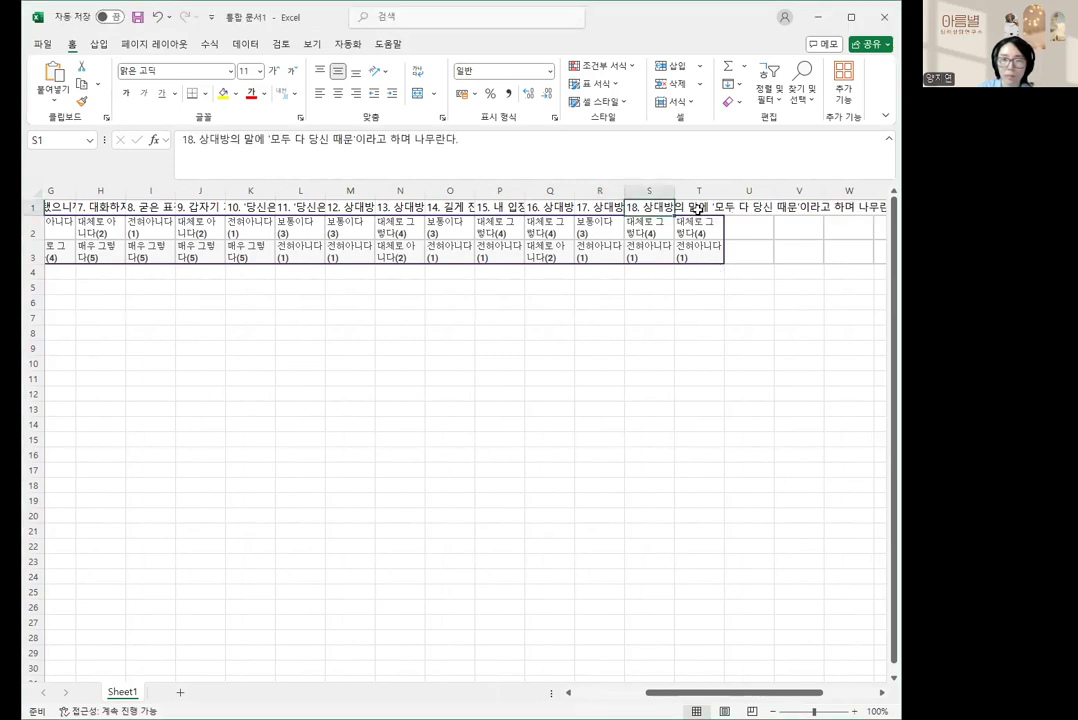
key("Right")
type("19. 변명하거나 거짓말을 한다.")
left_click_drag(676, 692, 638, 692)
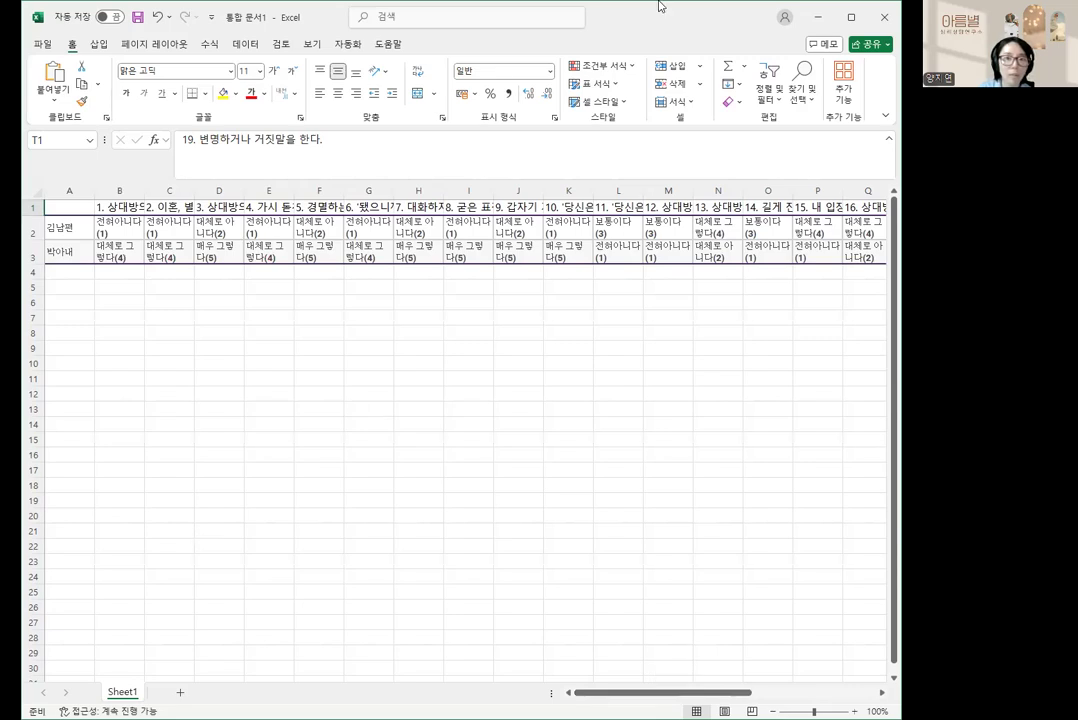
- Insert a blank row above row 2, between the question headings and the first respondent's answers
key("alt+Tab")
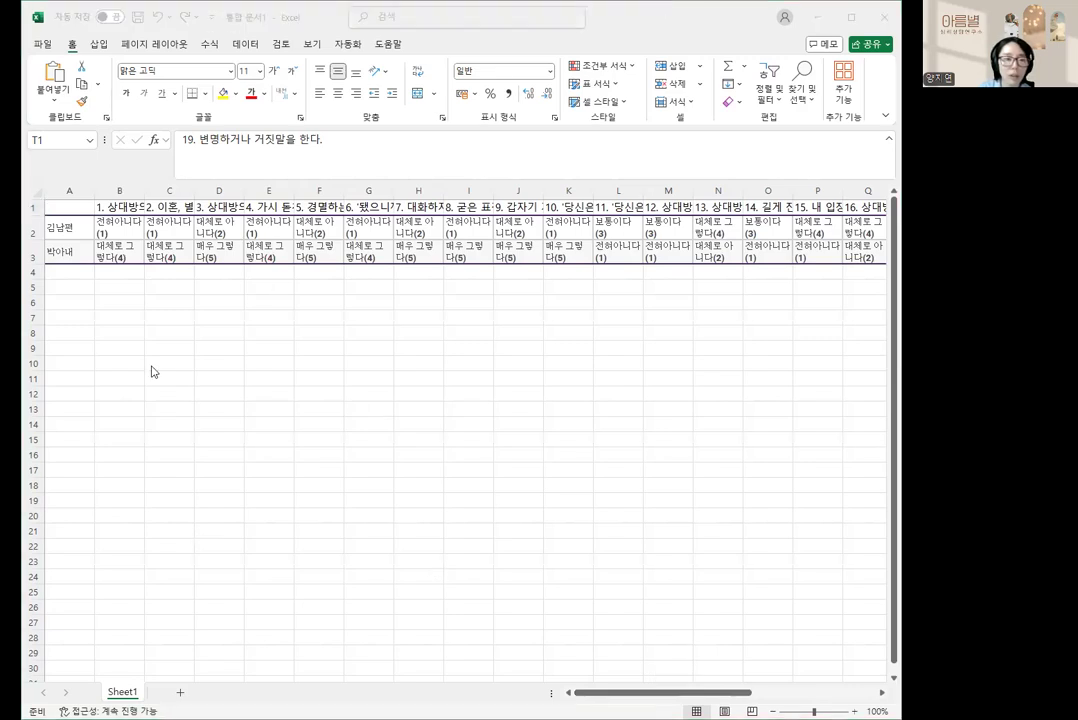
left_click(31, 227)
right_click(31, 227)
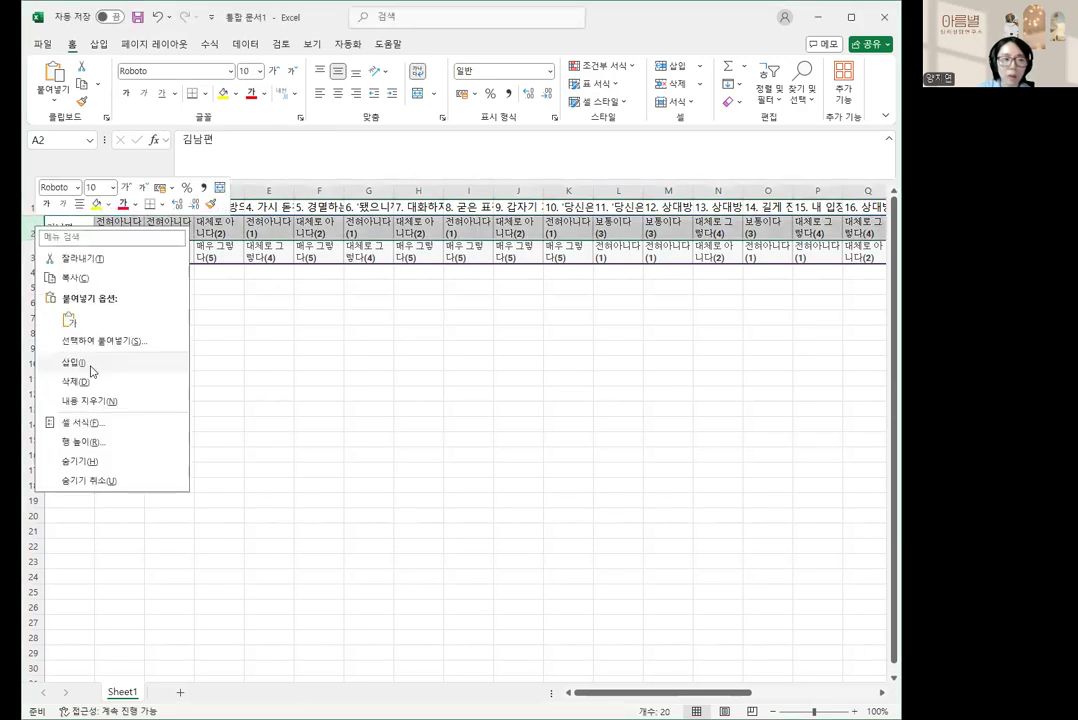
left_click(72, 302)
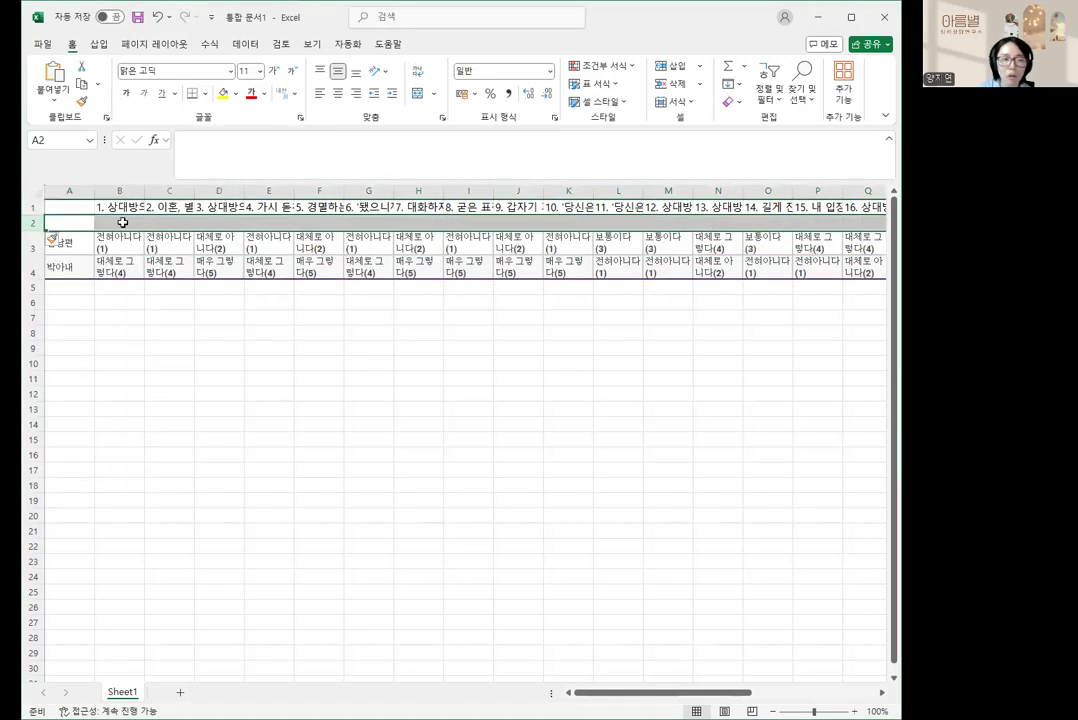
- Merge and center B2:F2 under questions 1 to 5, enter '경멸' in it, and select G2:K2
left_click_drag(122, 222, 320, 222)
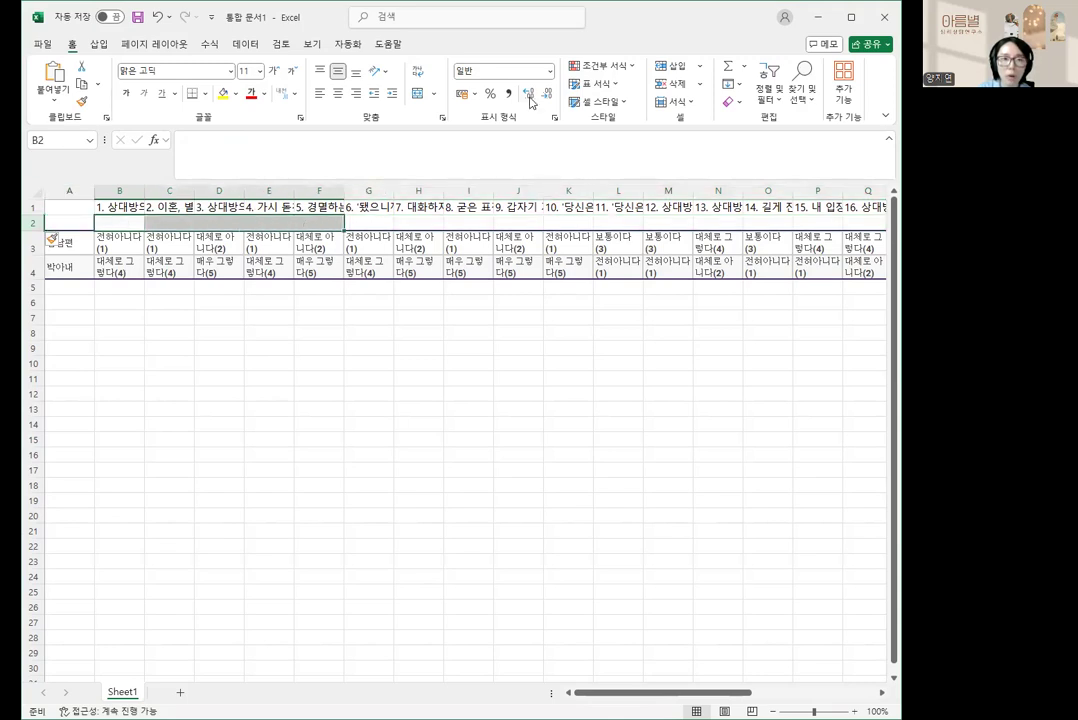
left_click(418, 94)
type("겨ㅇ멸")
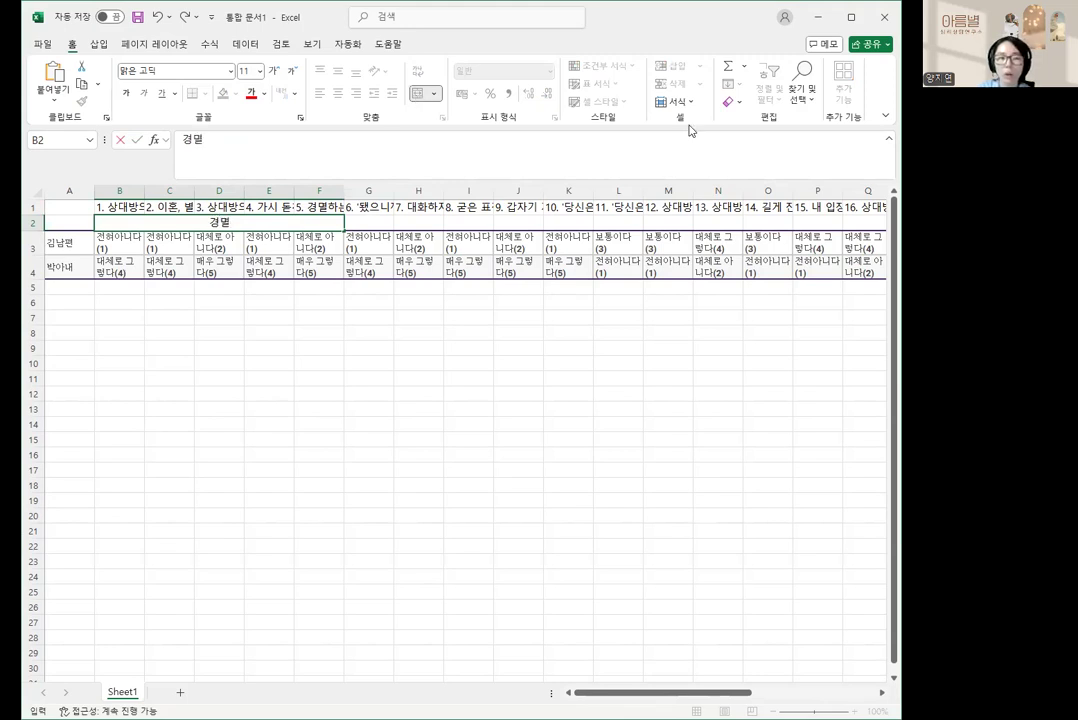
left_click_drag(352, 222, 581, 224)
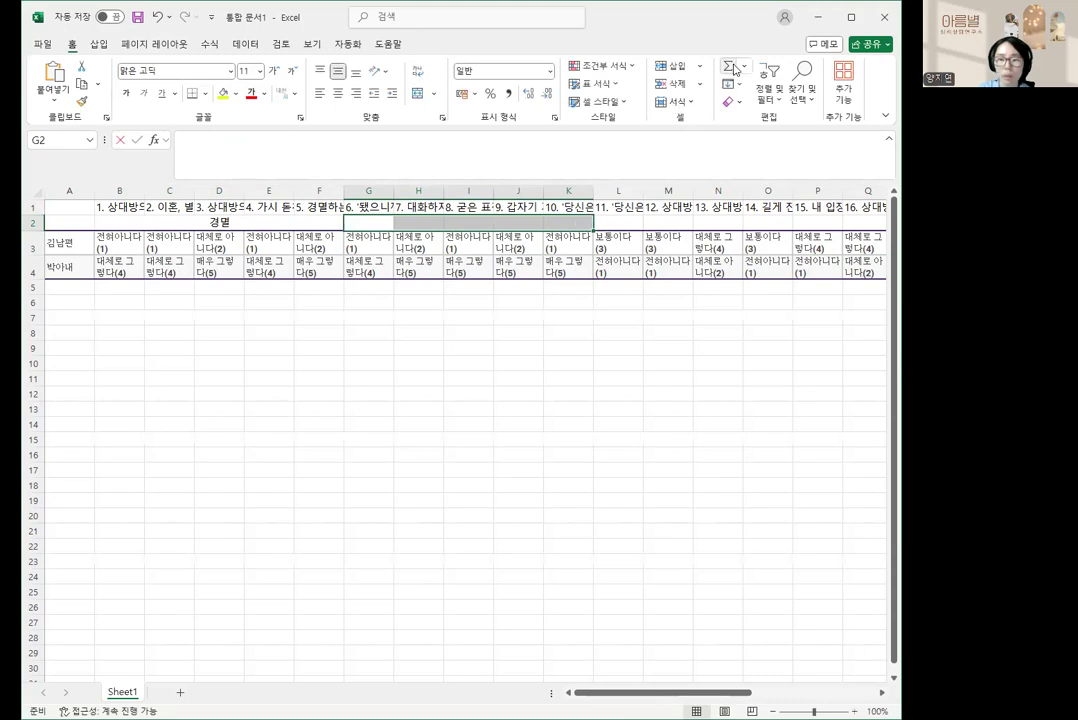
left_click(729, 66)
type("냉다")
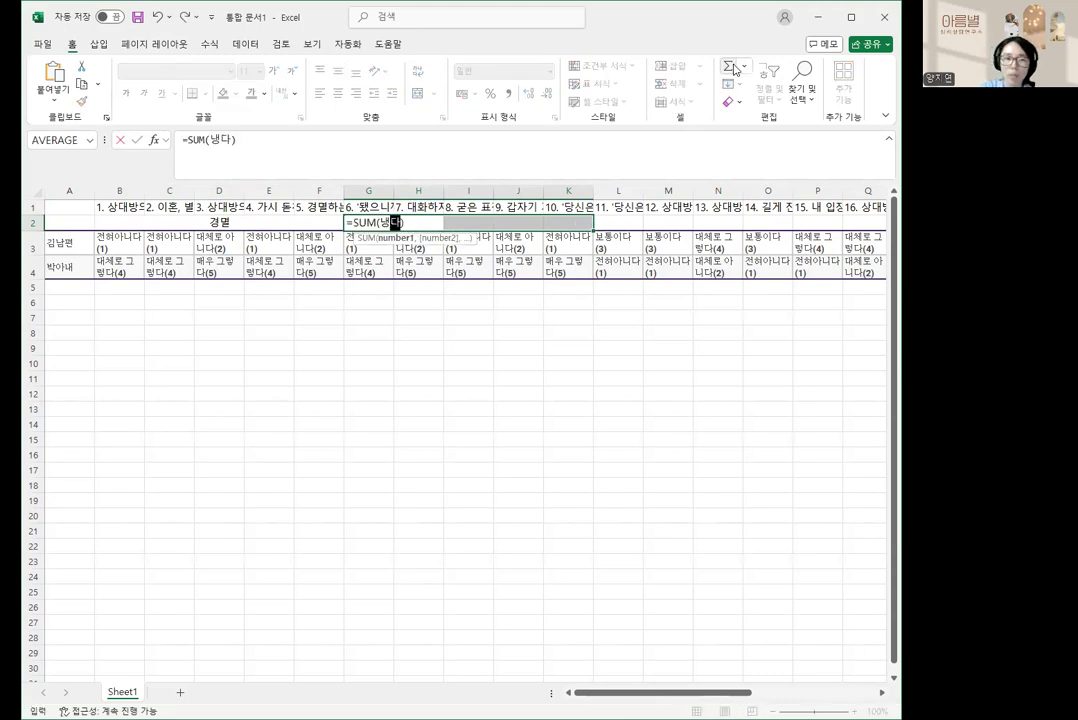
key("Escape")
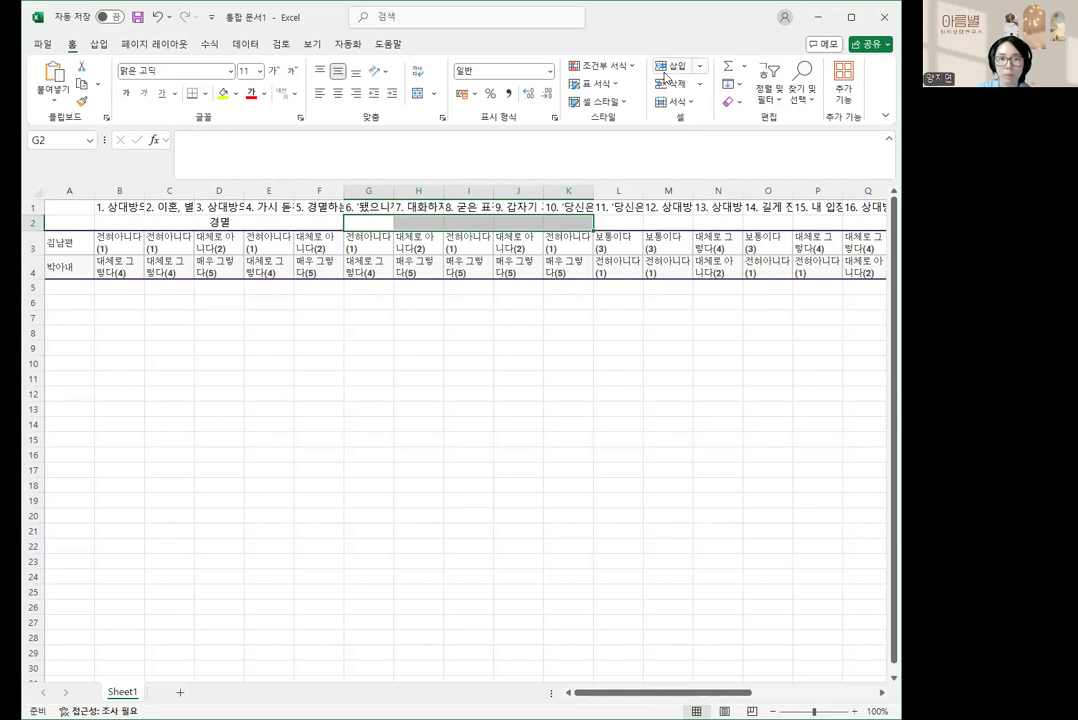
- Merge and center G2:K2 under questions 6 to 10 and enter '냉담' in it
left_click(421, 101)
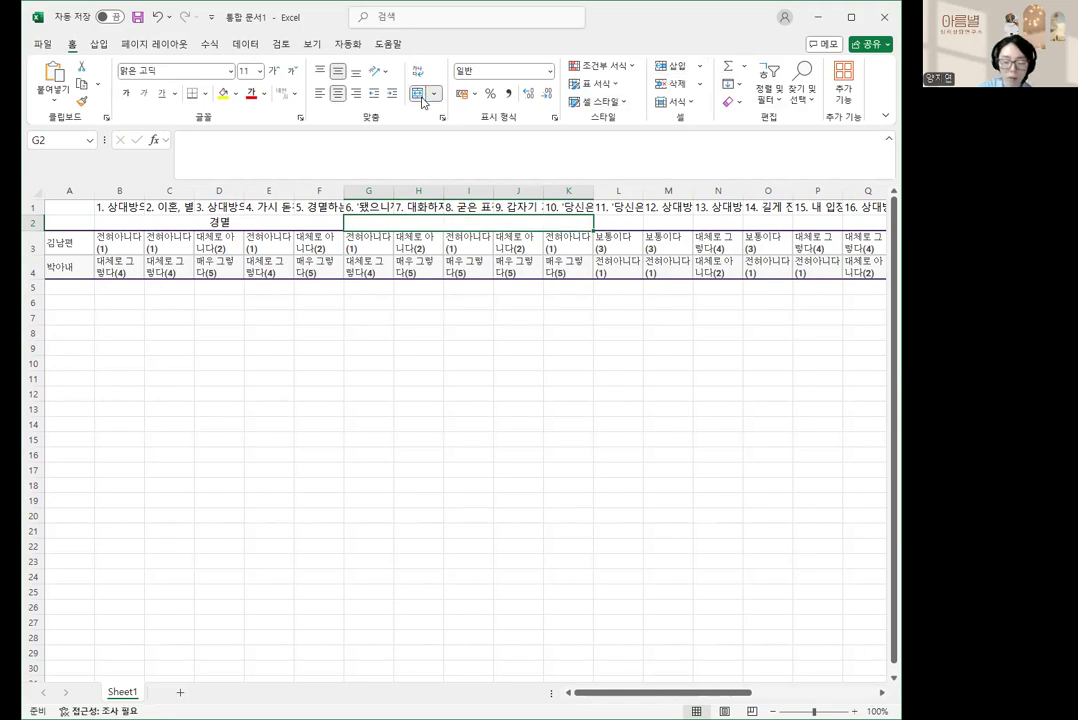
type("냉담")
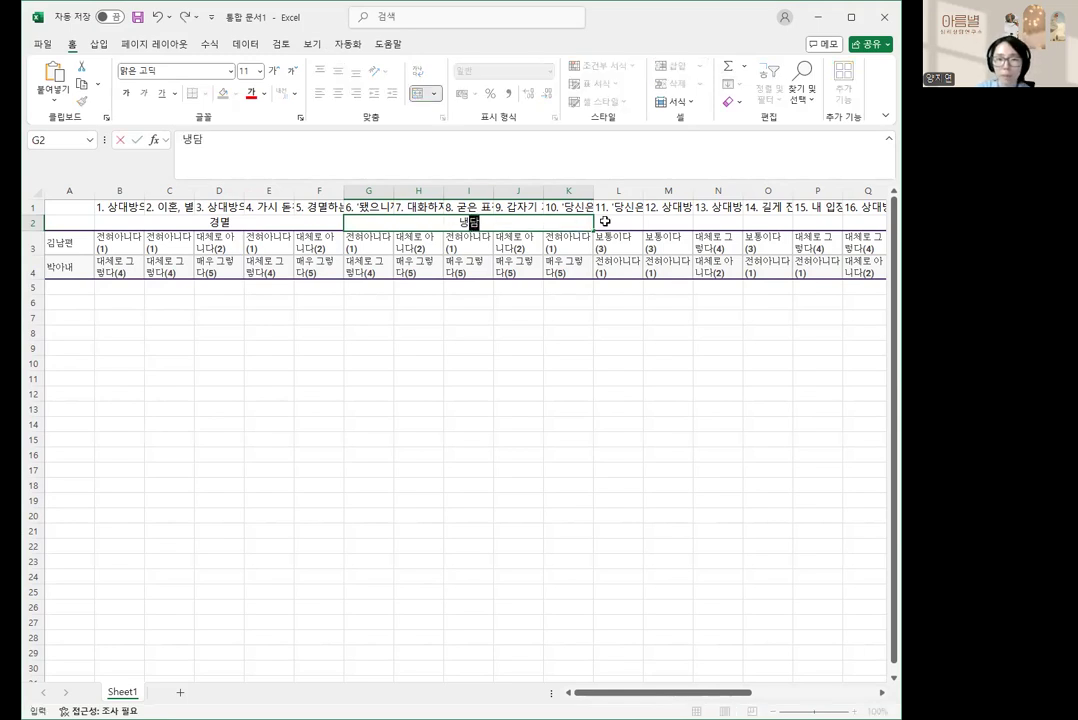
left_click(605, 221)
- Merge and center L2:P2 under questions 11 to 15 and enter '비난' in it
left_click_drag(605, 221, 817, 221)
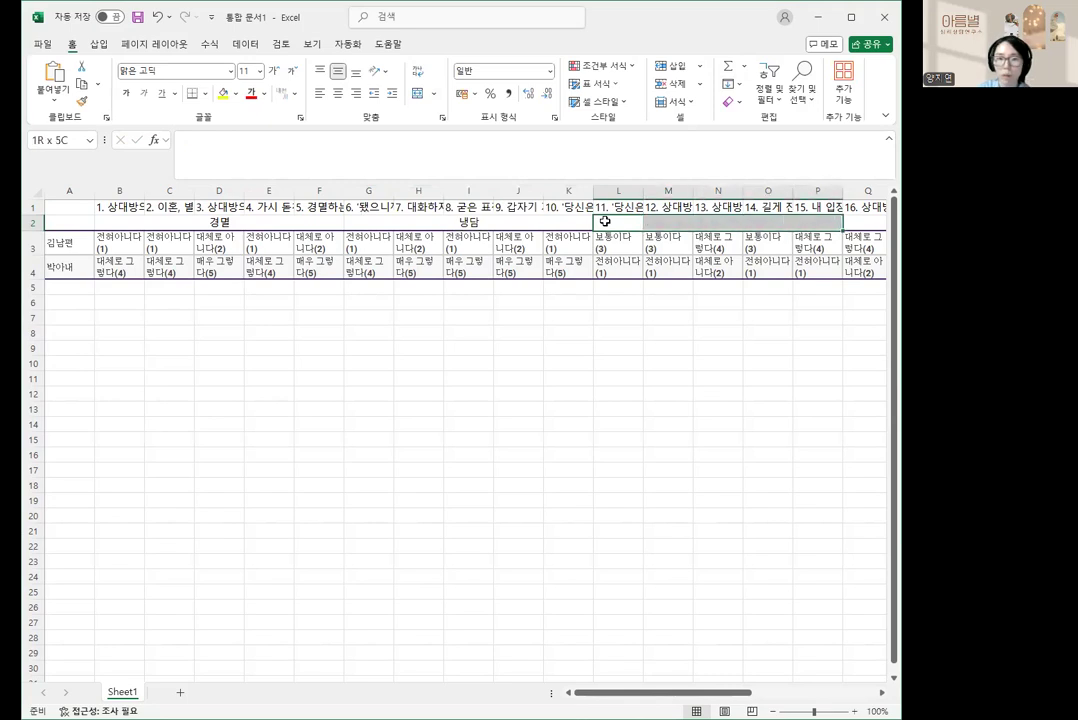
left_click(419, 93)
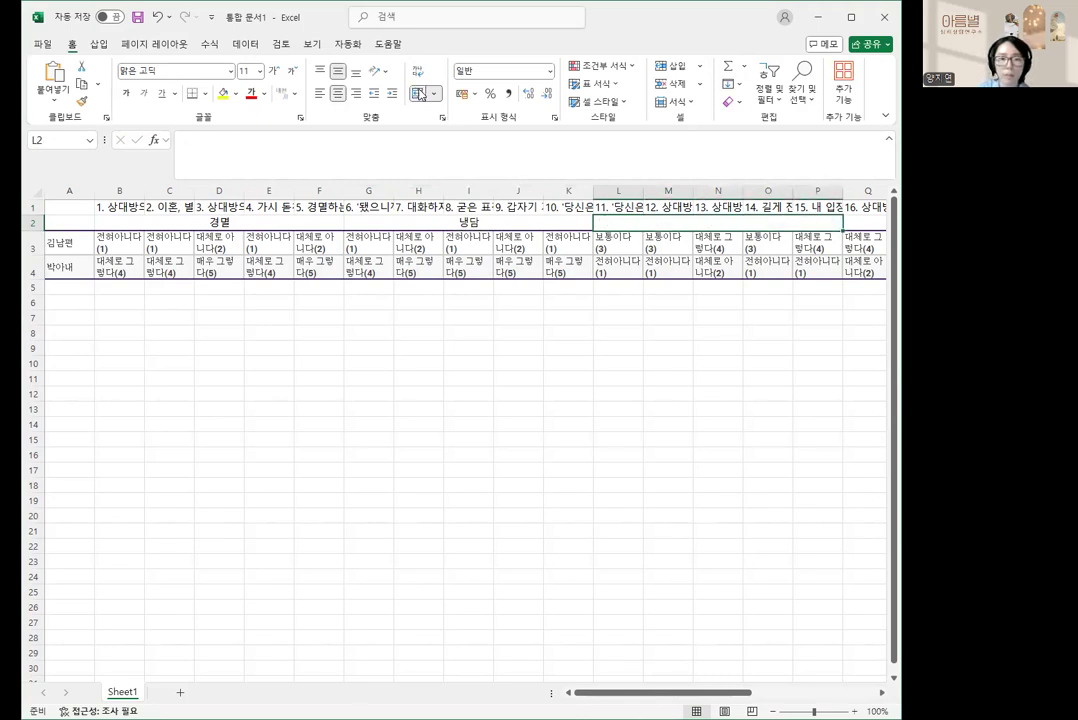
type("비난")
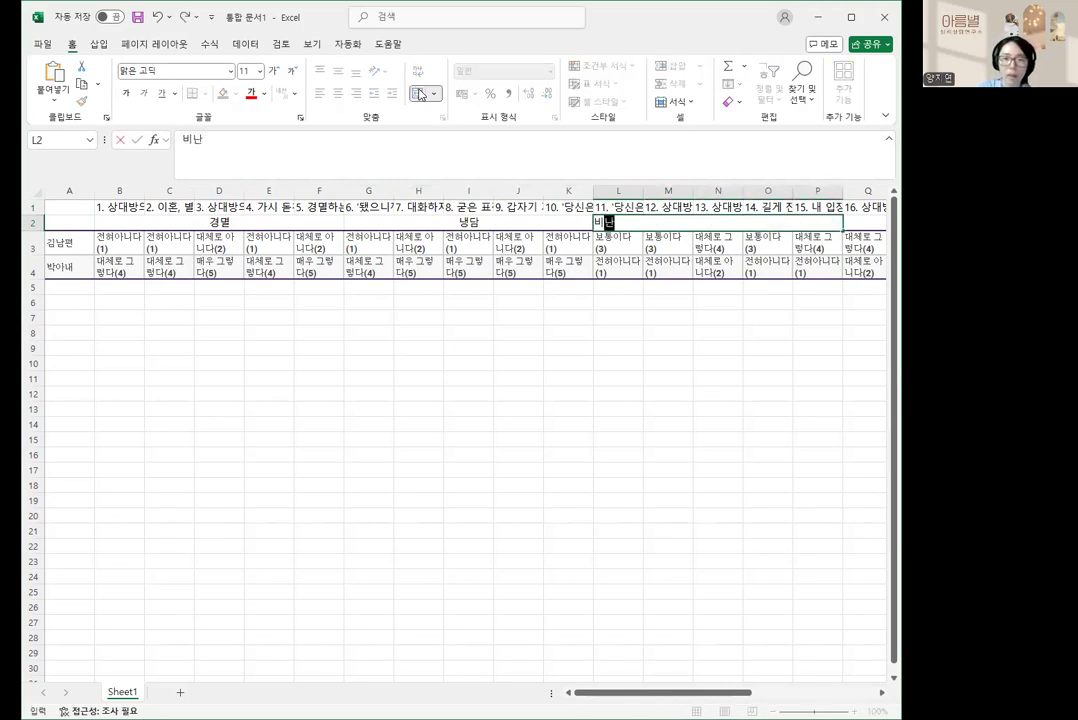
key("Tab")
- Merge and center Q2:T2 under questions 16 to 19 and enter '방어' in it
key("shift+Right")
key("shift+Right")
key("shift+Right")
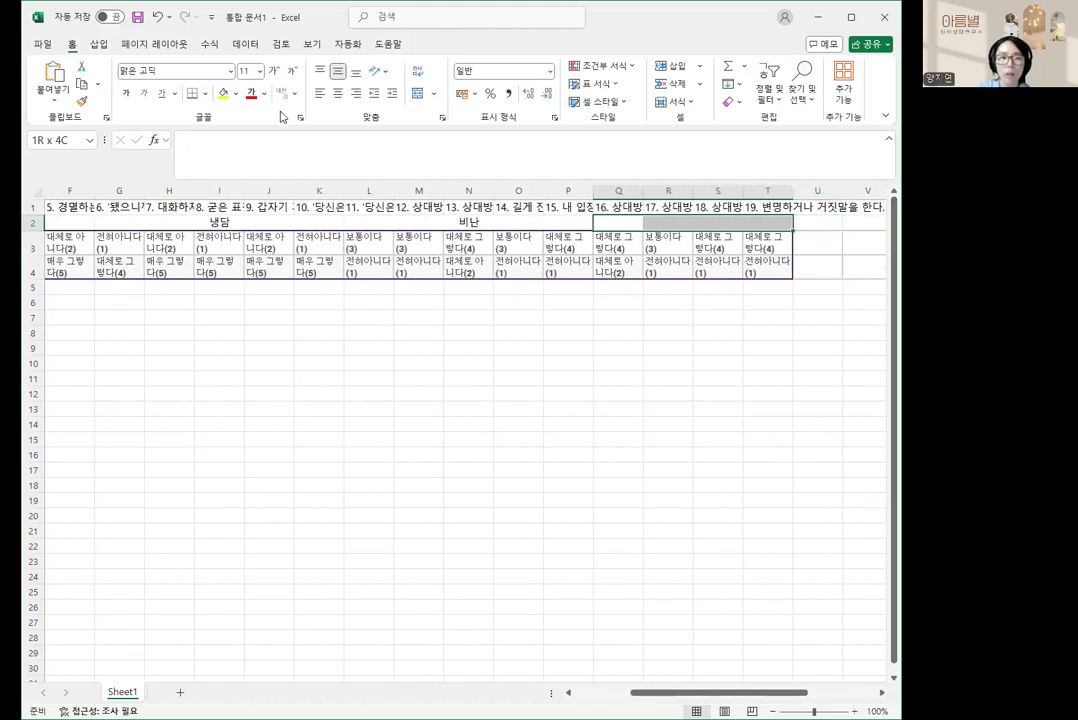
left_click(419, 93)
type("방어")
key("Return")
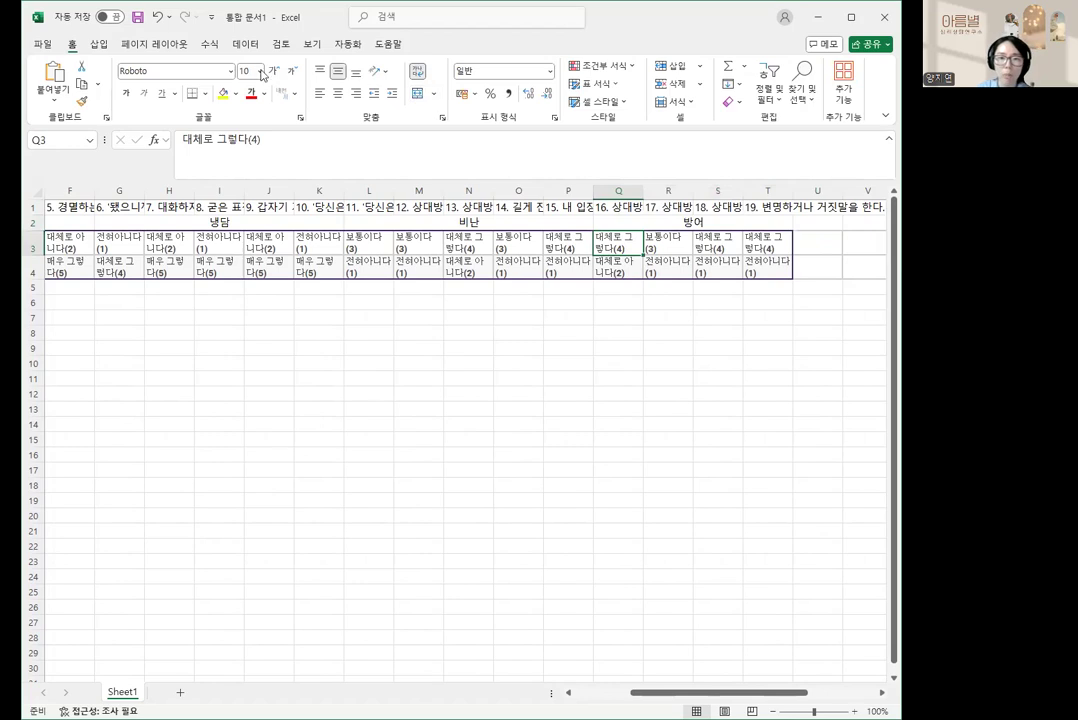
- Insert a blank row above row 4 and enter the first respondent's 경멸 scores 1, 1, 2, 1, 2 in B4:F4
left_click_drag(715, 695, 650, 700)
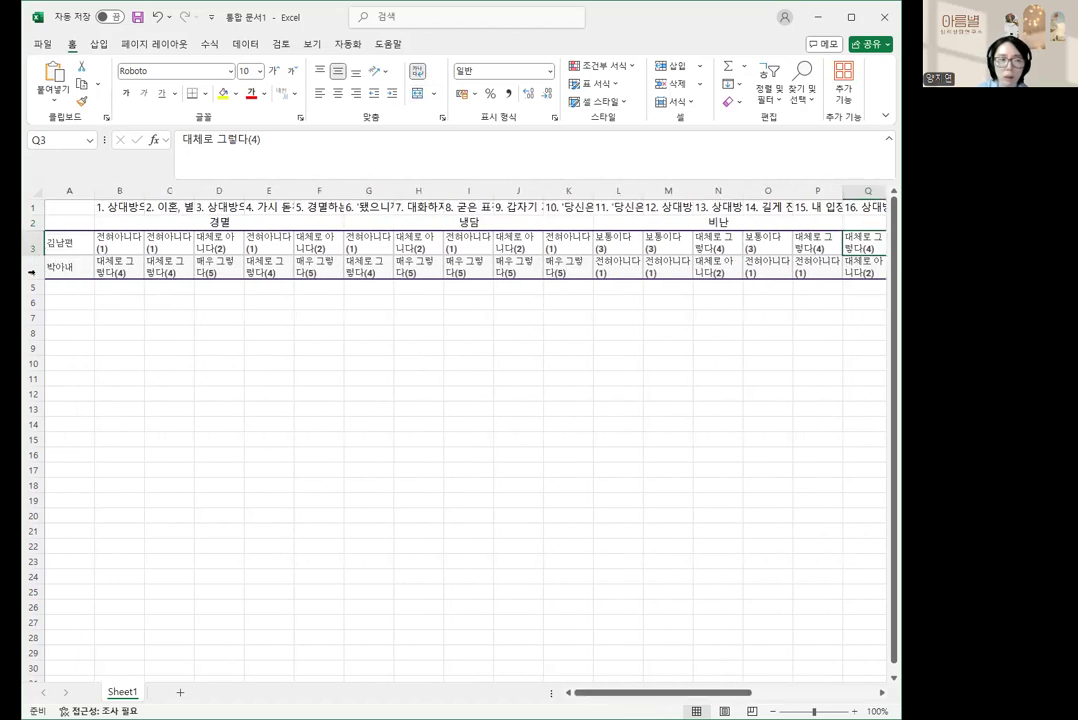
left_click(92, 358)
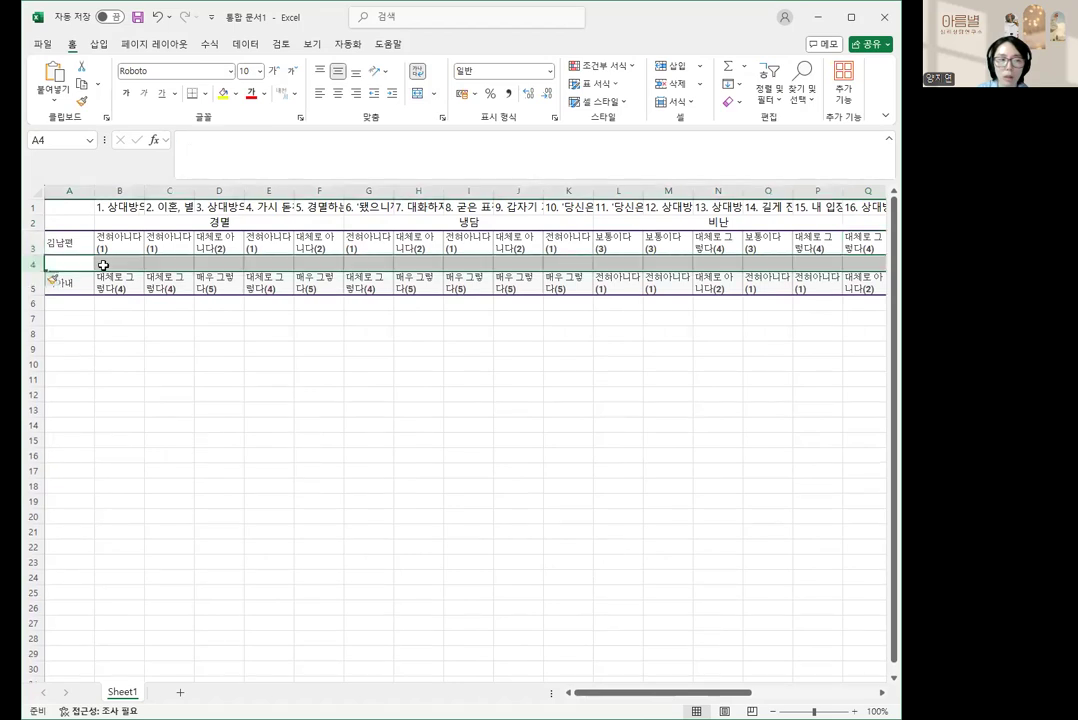
left_click(103, 263)
type("1")
key("Tab")
type("1")
key("Tab")
type("2")
key("Tab")
type("1")
key("Tab")
type("2")
key("Tab")
- Enter the first respondent's 냉담 scores 1, 2, 1, 2, 1 in G4:K4
type("1")
key("Tab")
type("2")
key("Tab")
type("1")
key("Tab")
type("2")
key("Tab")
type("1")
key("Tab")
- Enter the first respondent's 비난 scores 3, 3, 4, 3, 4 in L4:P4
type("3\t3")
key("Tab")
type("4")
key("Tab")
type("3")
key("Tab")
type("4")
key("Tab")
- Enter the first respondent's 방어 scores 4, 3, 4, 4 in Q4:T4 and return to the start of the row
type("4\t3")
key("Tab")
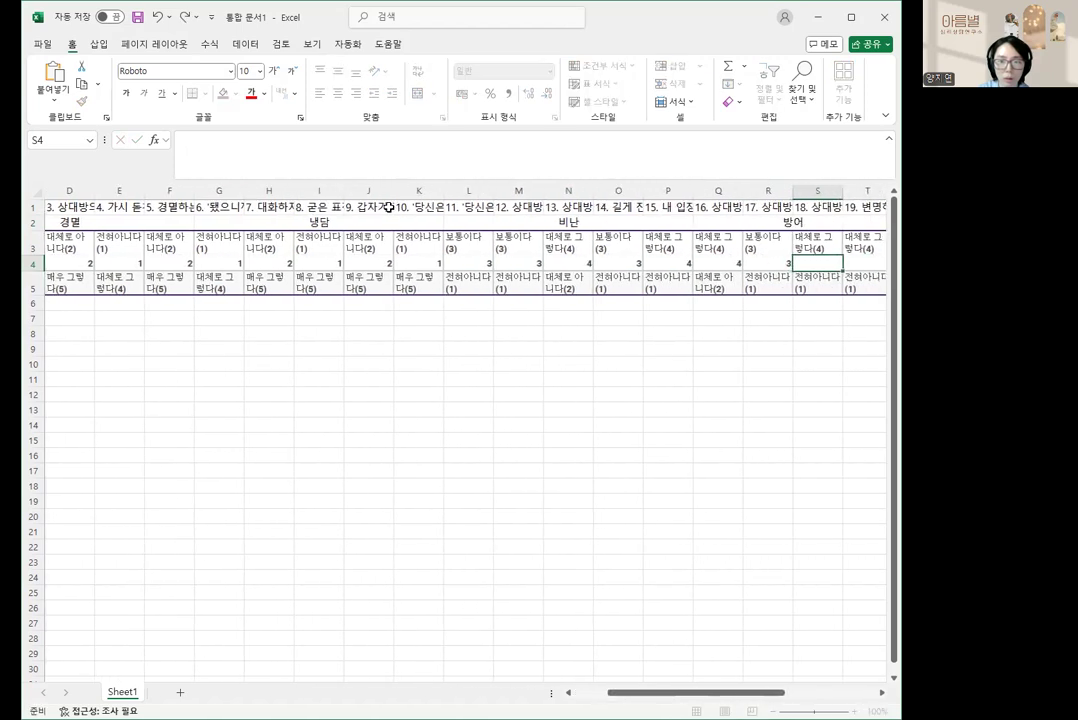
type("4")
key("Tab")
type("4")
key("Tab")
key("Home")
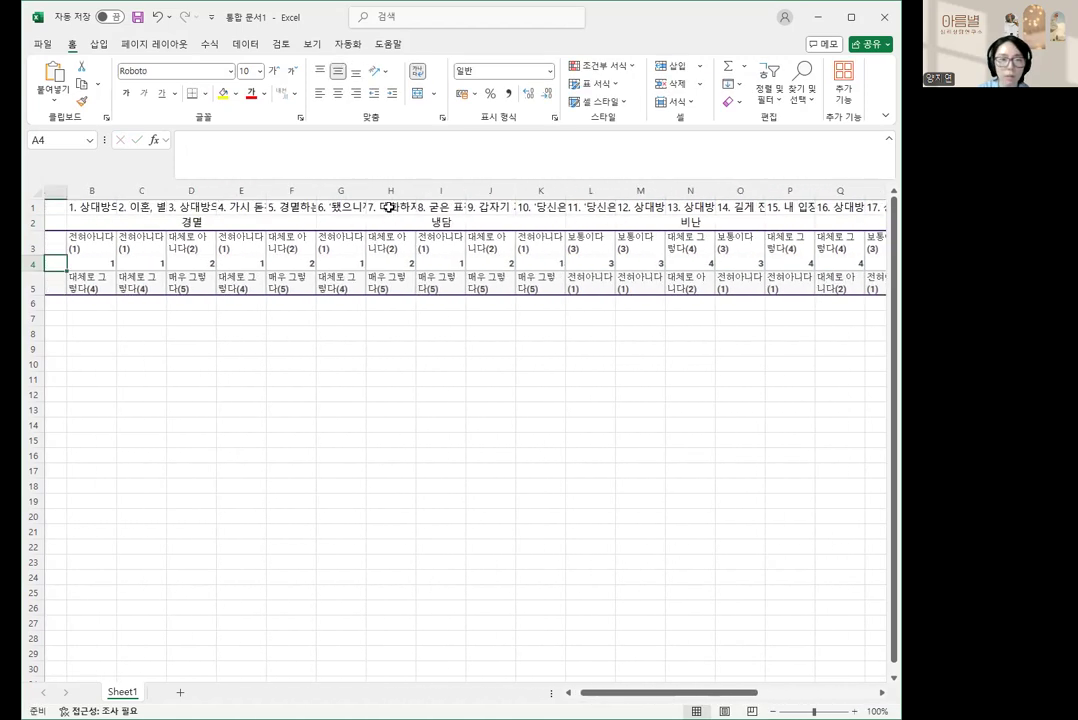
- Enter the second respondent's 경멸 scores 4, 4, 5, 4, 5 in B6:F6, below their answers
left_click(113, 300)
type("4")
key("Tab")
type("4")
key("Tab")
type("5")
key("Tab")
type("4")
key("Tab")
type("5")
key("Tab")
- Enter the second respondent's scores 4, 5, 5, 5, 5, 1, 1, 2, 1 for questions 6 to 14 in G6:O6
type("4")
key("Tab")
type("5\t5\t5")
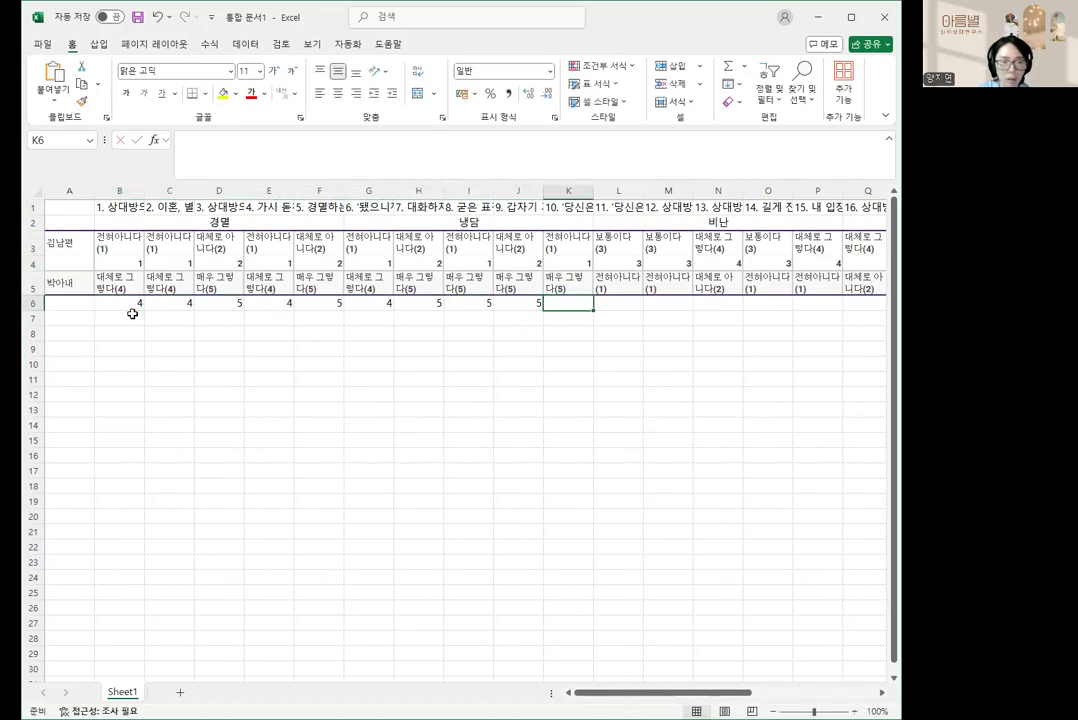
type("\t5\t1\t1\t2\t1")
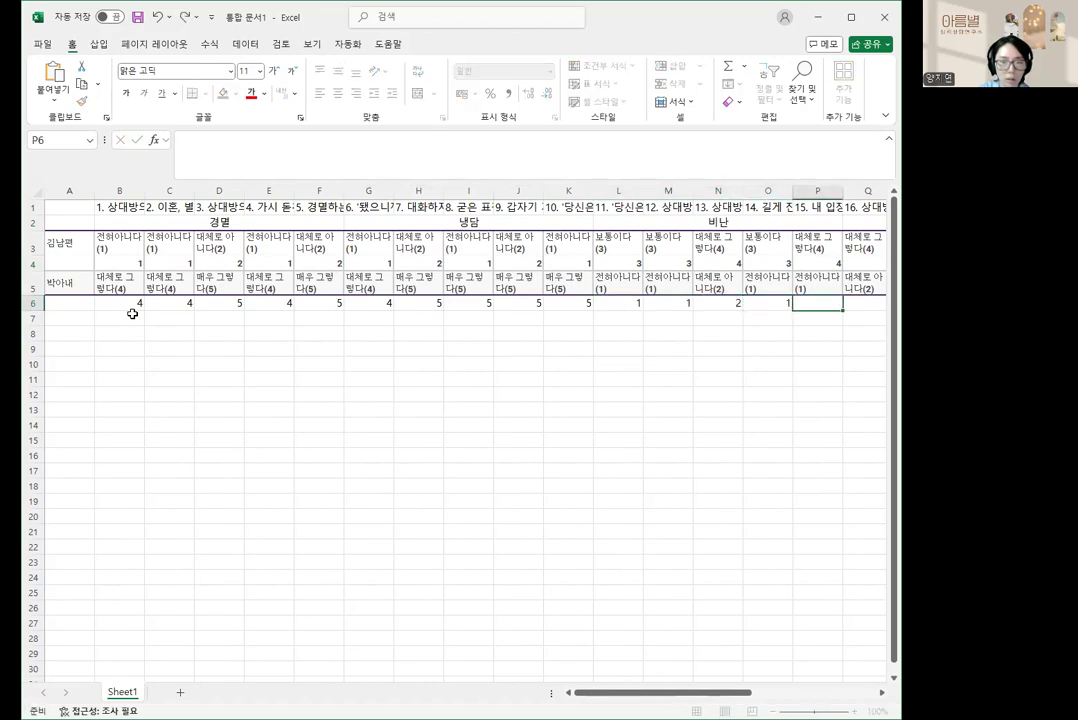
- Enter the second respondent's scores 1, 2, 1, 1, 1 for questions 15 to 19 in P6:T6
type("\t1\t2\t1\t1")
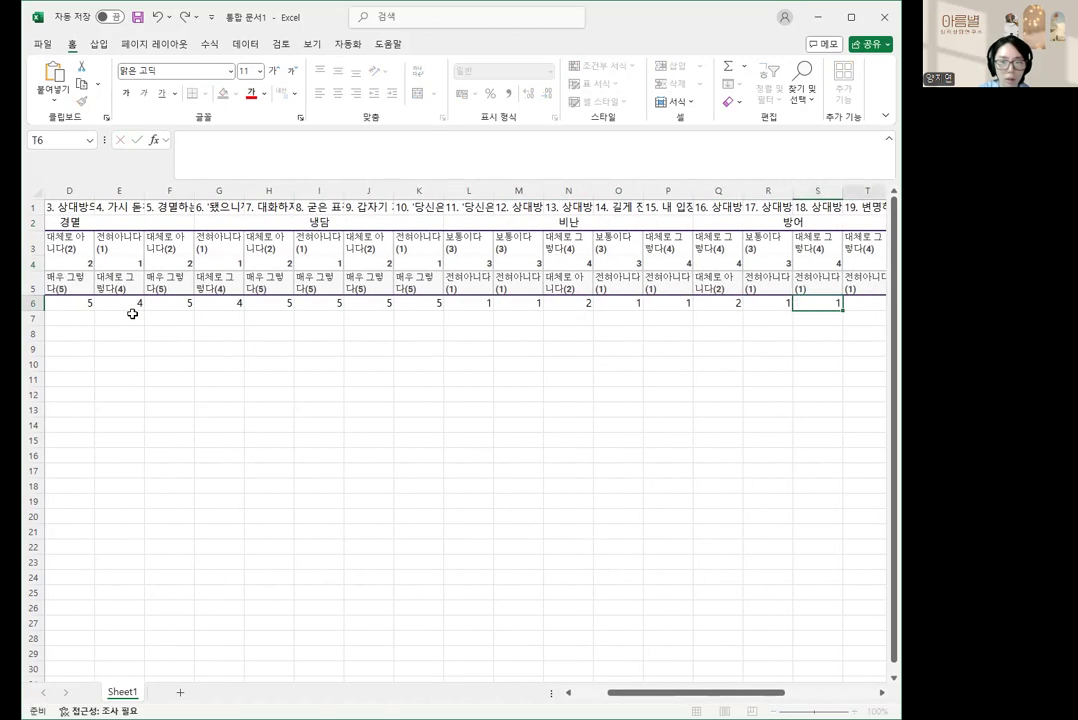
key("Tab")
type("1")
key("Tab")
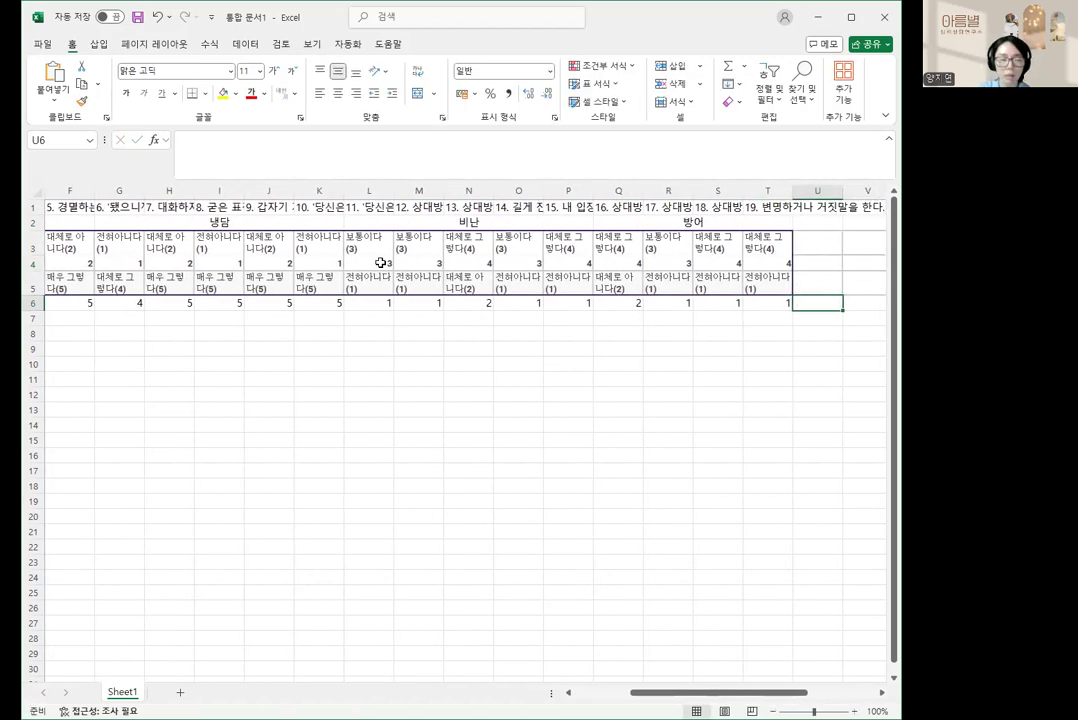
- Copy the respondent's name from A3 into A4 and A6 beside the score rows
left_click_drag(659, 693, 590, 694)
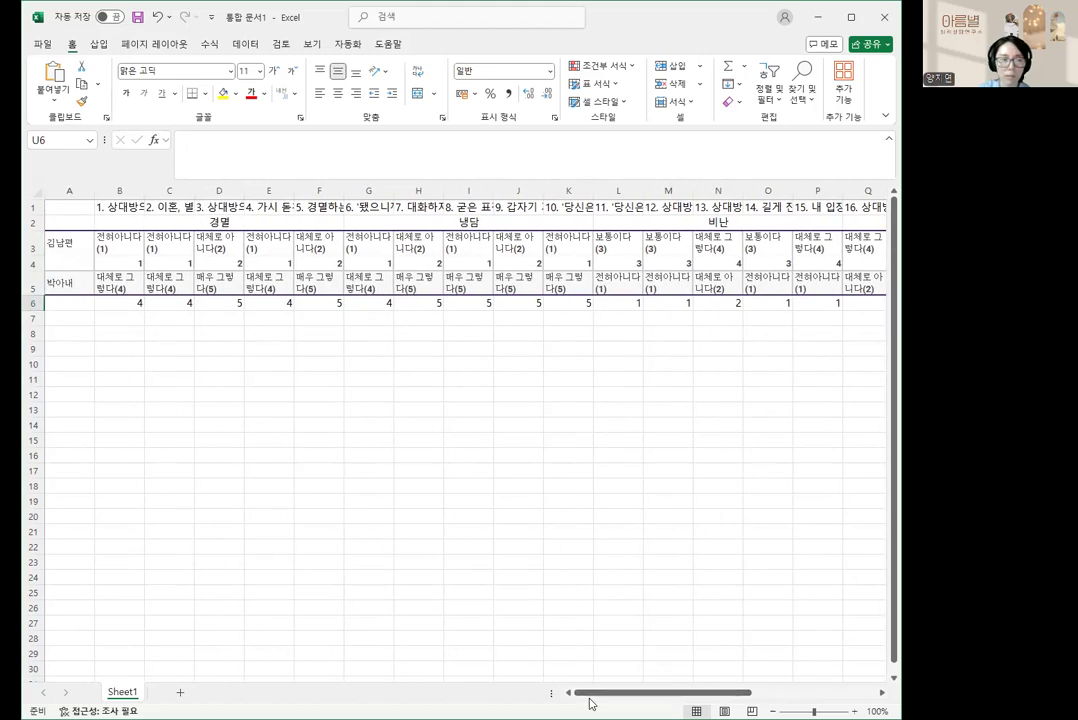
left_click(78, 242)
key("ctrl+c")
left_click(74, 263)
key("ctrl+v")
left_click(65, 305)
key("ctrl+v")
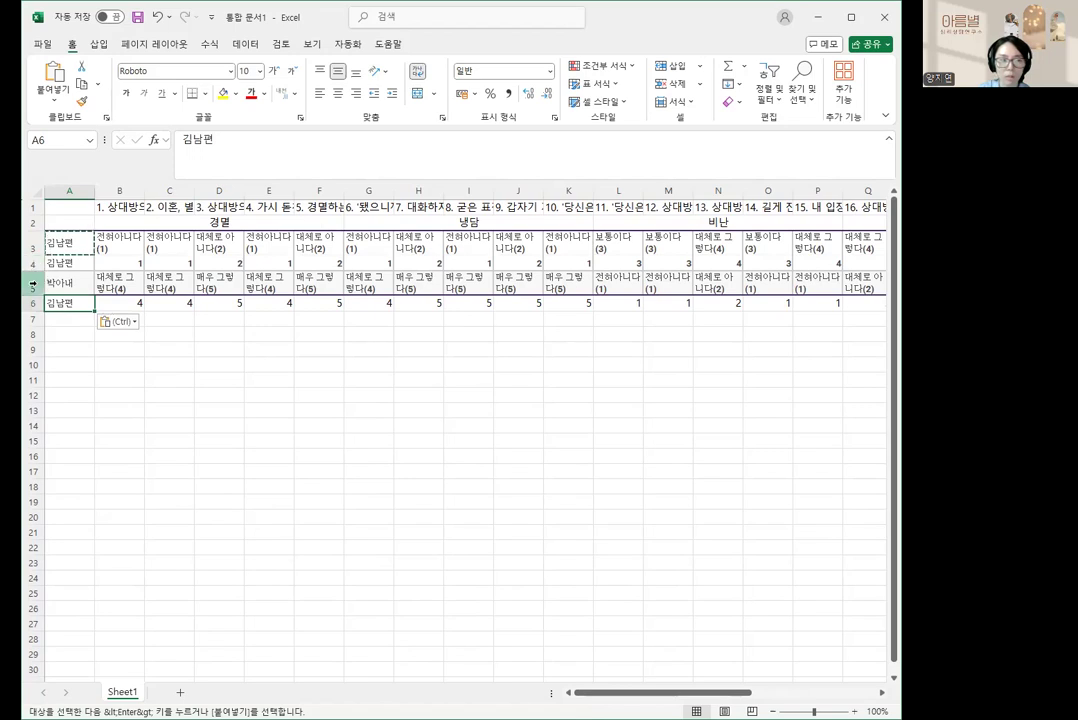
- Insert an empty row between the first respondent's scores and the second respondent's answers
left_click(95, 417)
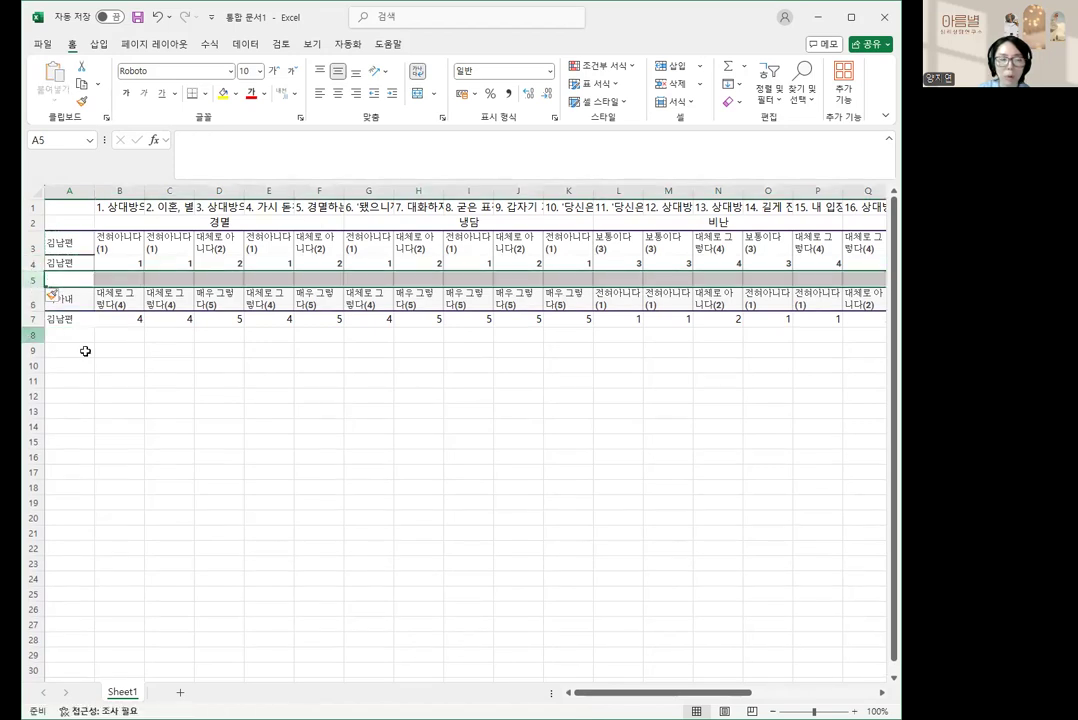
left_click(318, 380)
left_click(148, 224)
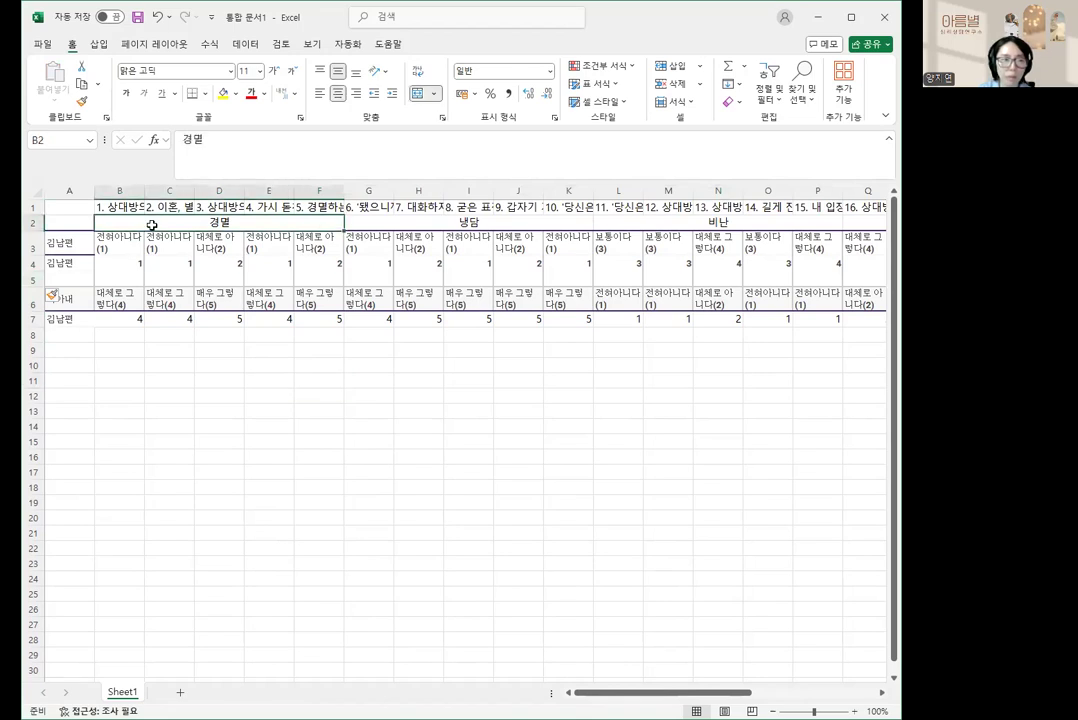
key("shift+Right")
key("shift+Right")
key("shift+Right")
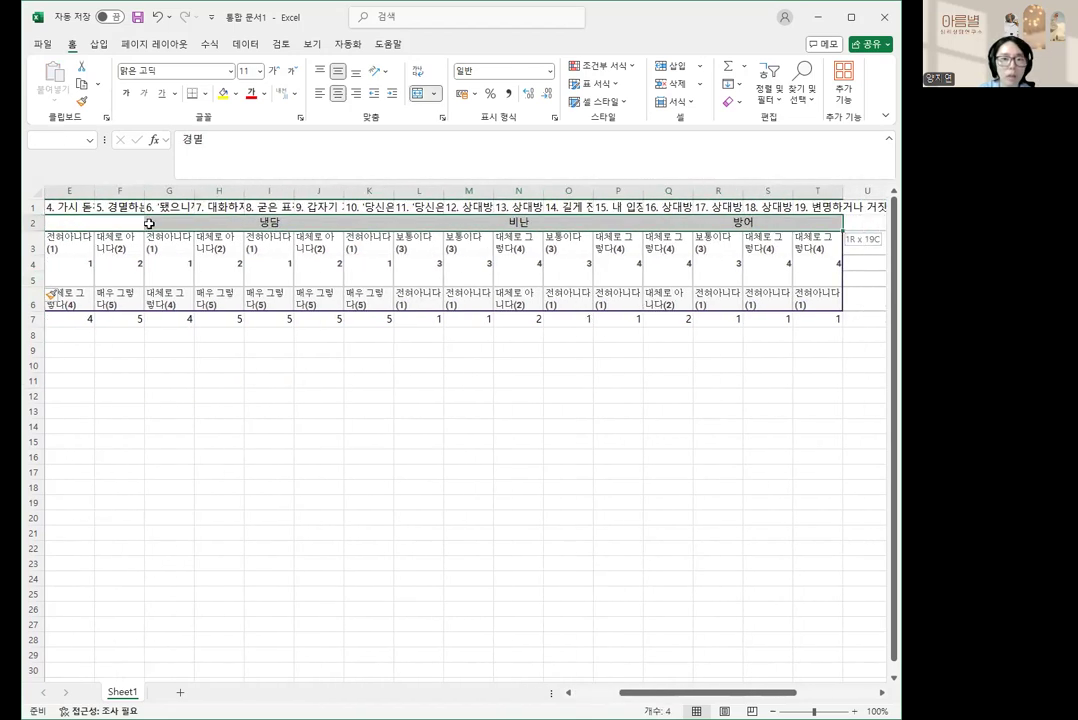
key("ctrl+c")
key("Down")
key("Down")
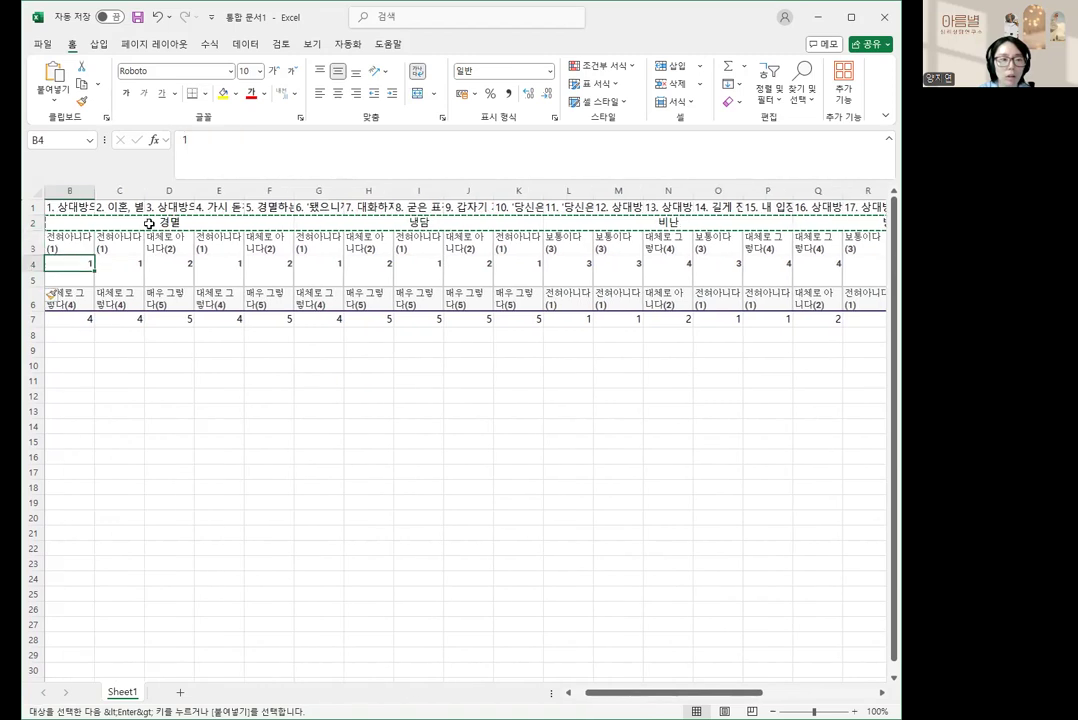
- Copy the merged-cell formatting of the category headers in B2:T2 onto row 5, starting at B5
left_click(148, 224)
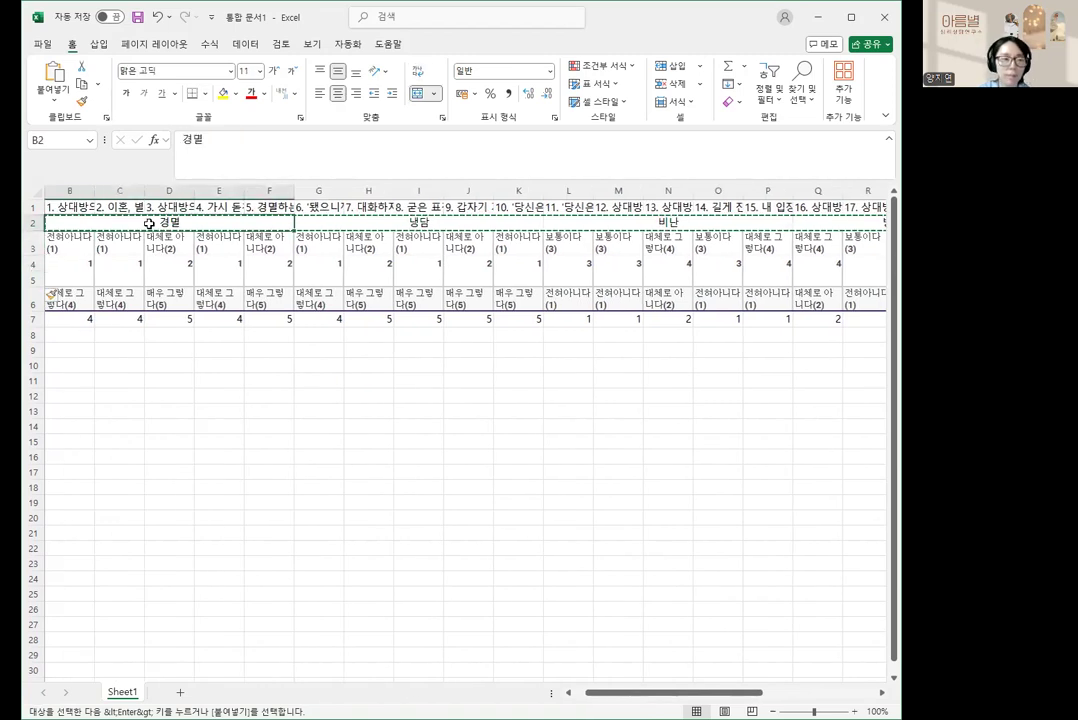
key("shift+Right")
key("shift+Right")
key("shift+Right")
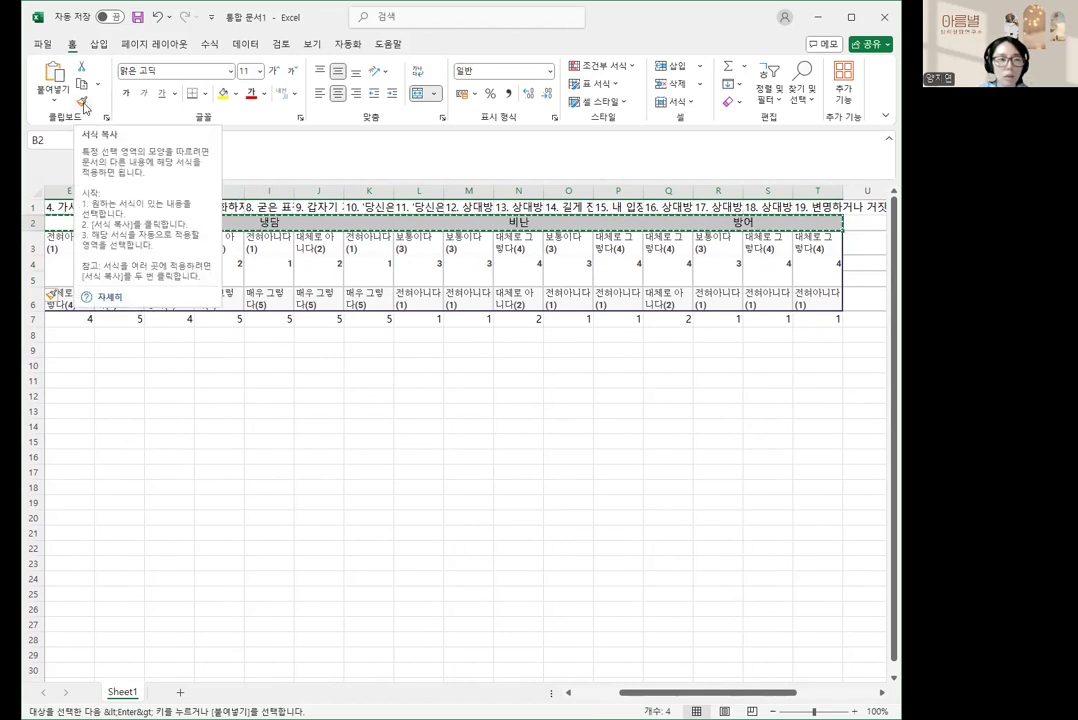
left_click(84, 104)
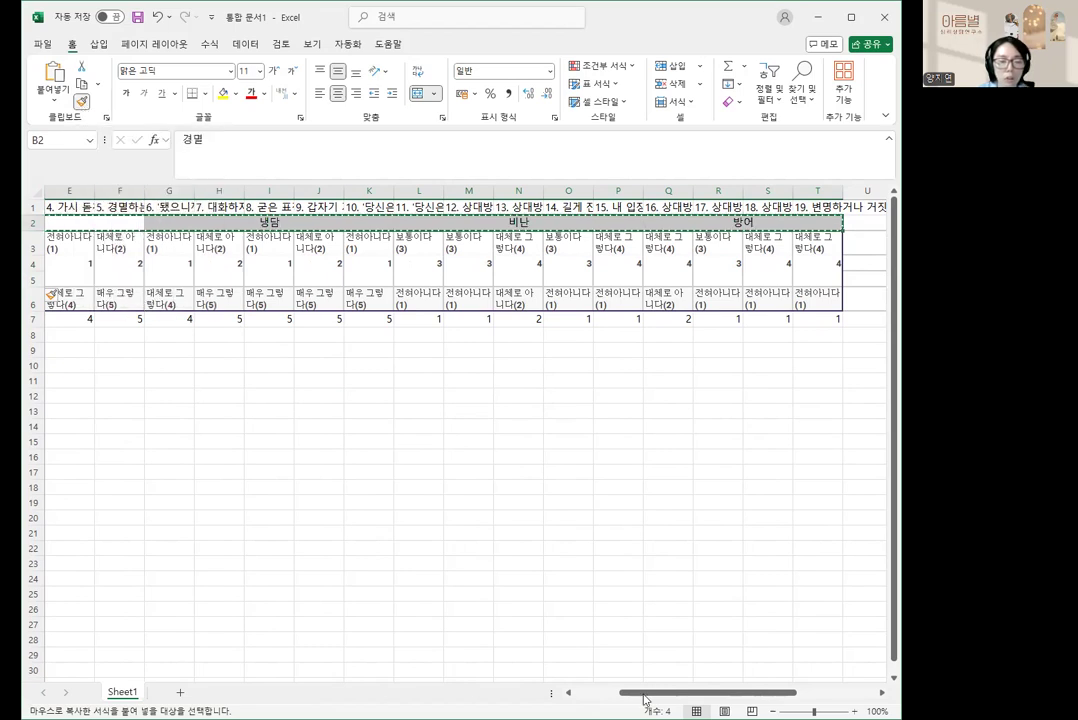
left_click_drag(643, 698, 556, 698)
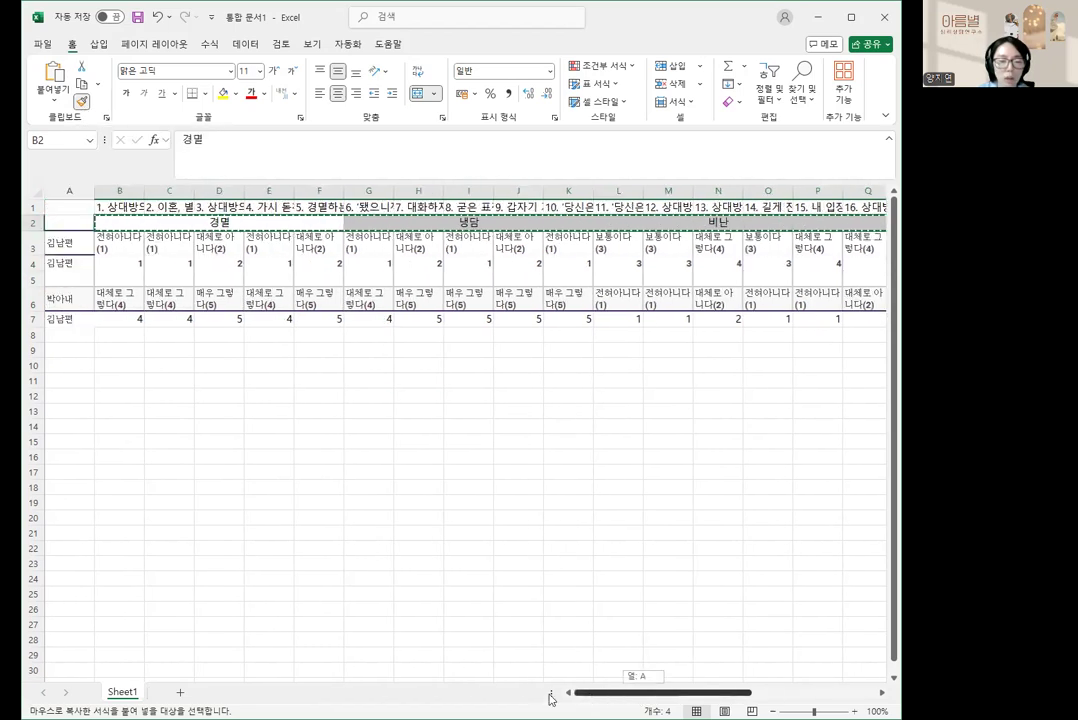
left_click(109, 276)
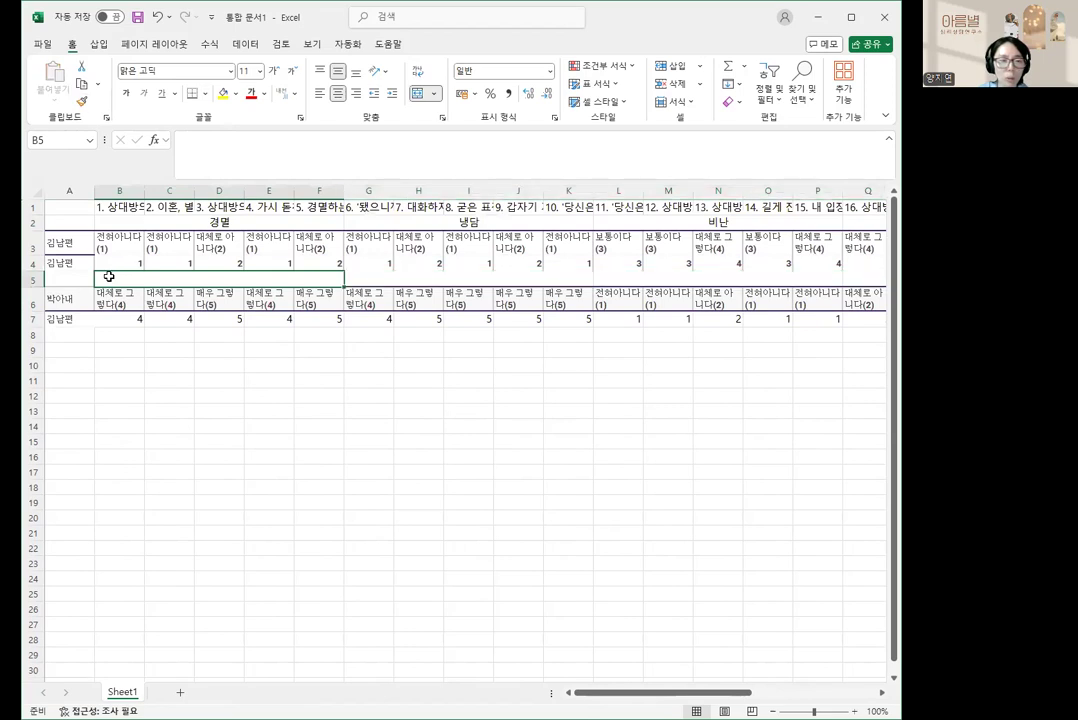
left_click(433, 277)
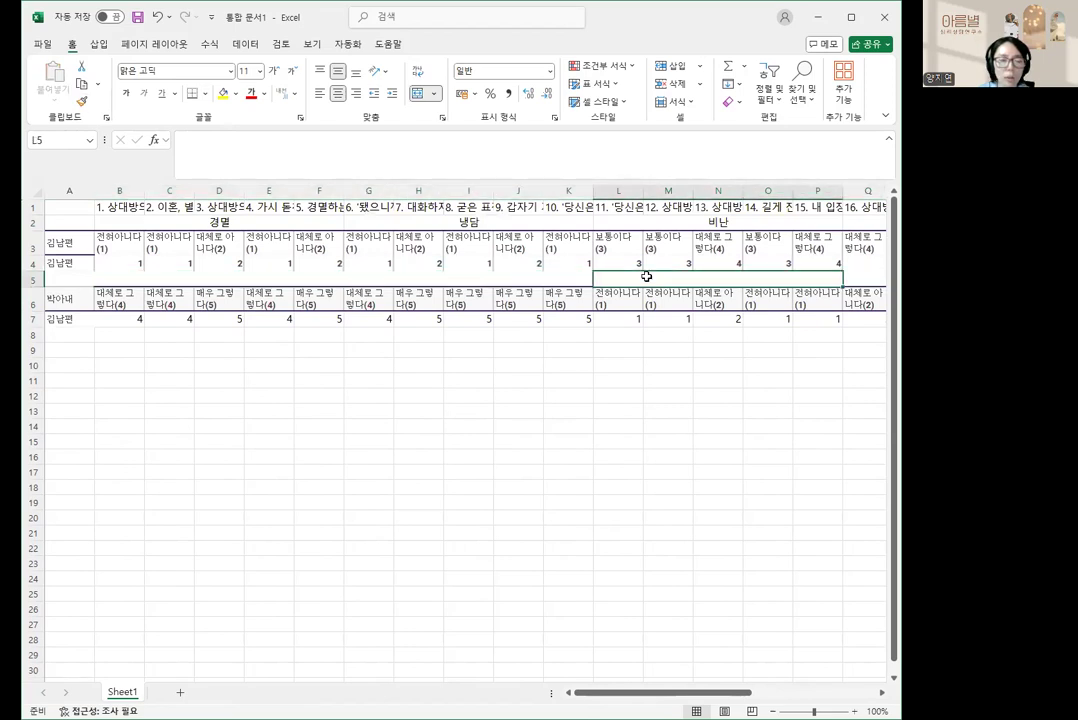
- Total the first respondent's 경멸 scores in B5 with =SUM(B4:F4)
left_click(236, 279)
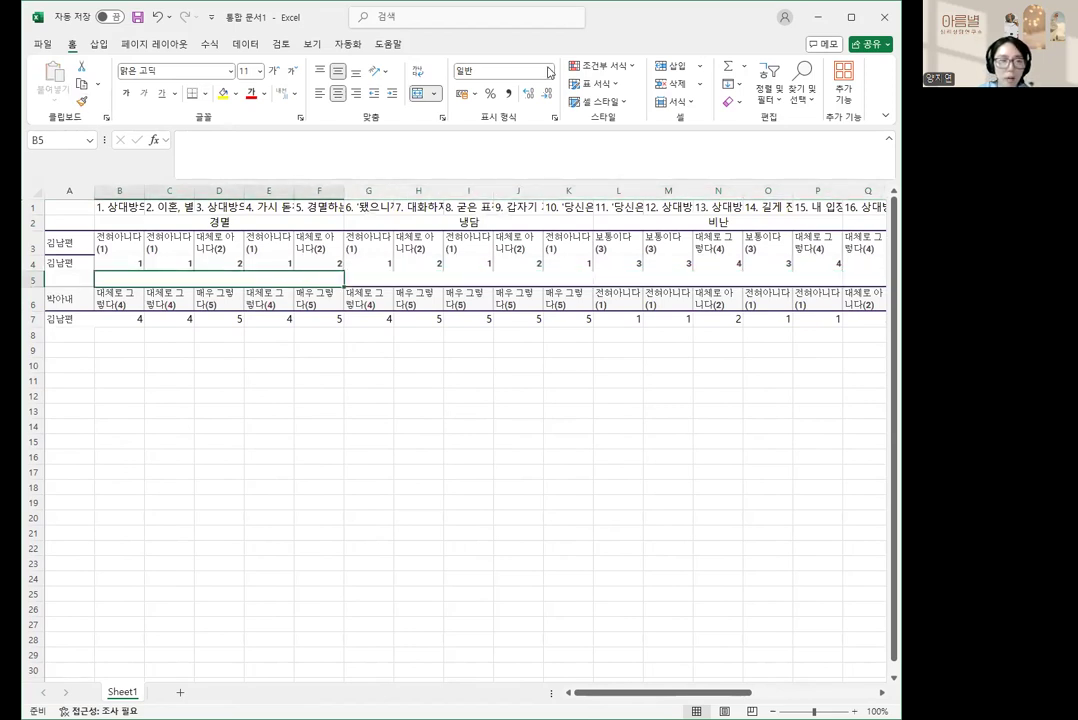
key("alt+equal")
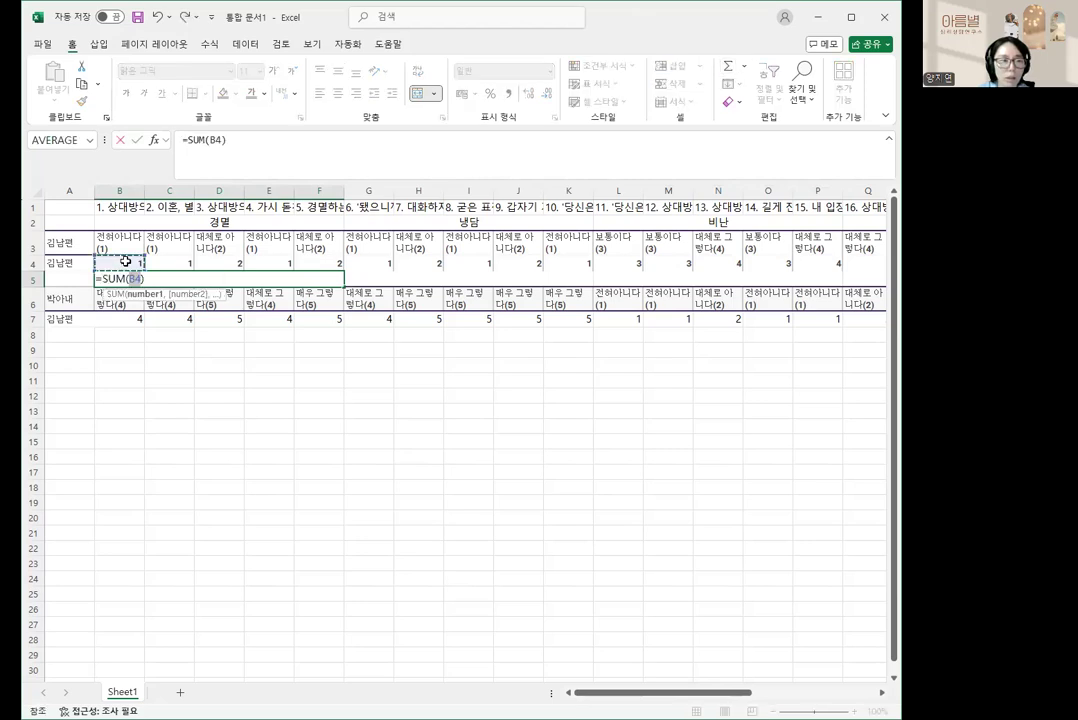
left_click_drag(195, 258, 309, 270)
key("Return")
- Copy the 경멸 total formula from B5 into the 냉담 and 비난 cells G5 and L5
left_click(304, 277)
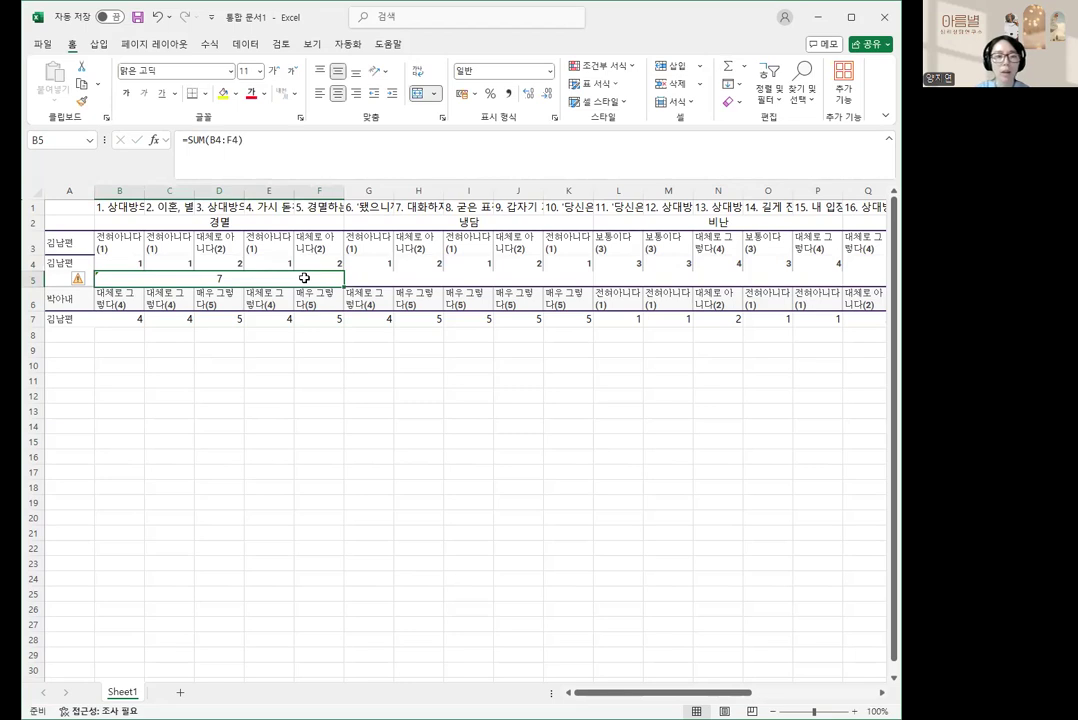
key("ctrl+c")
key("Right")
key("ctrl+v")
key("Right")
key("ctrl+v")
- Total the first respondent's 방어 scores in Q5 by summing Q4:T4
key("Right")
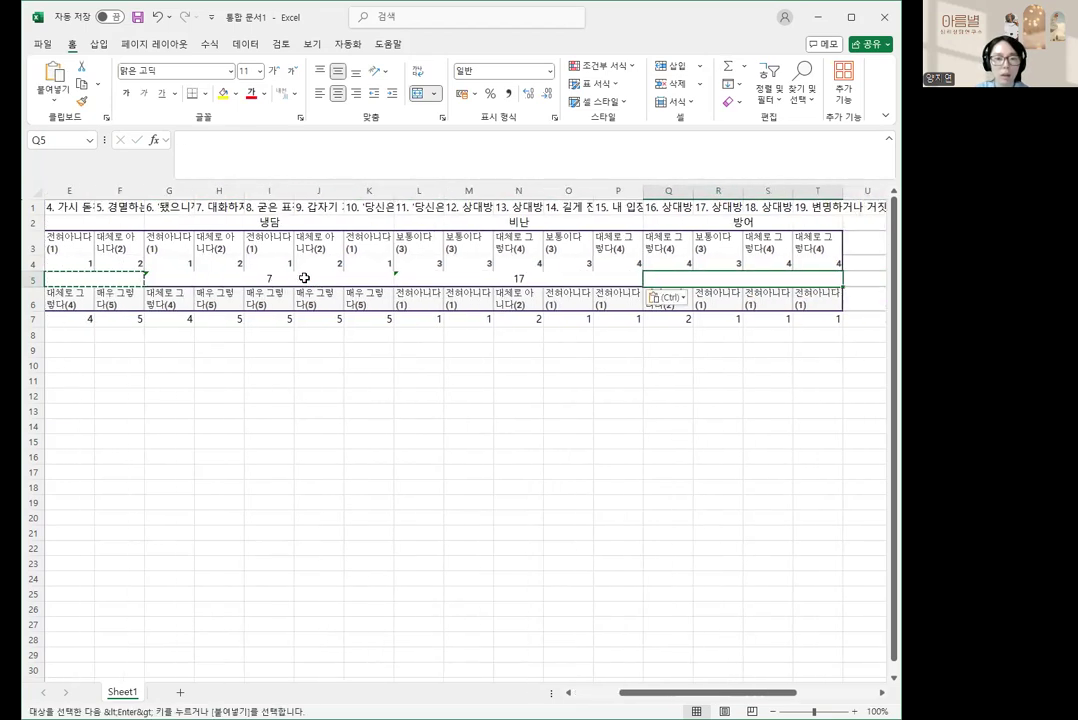
type("=SUM(")
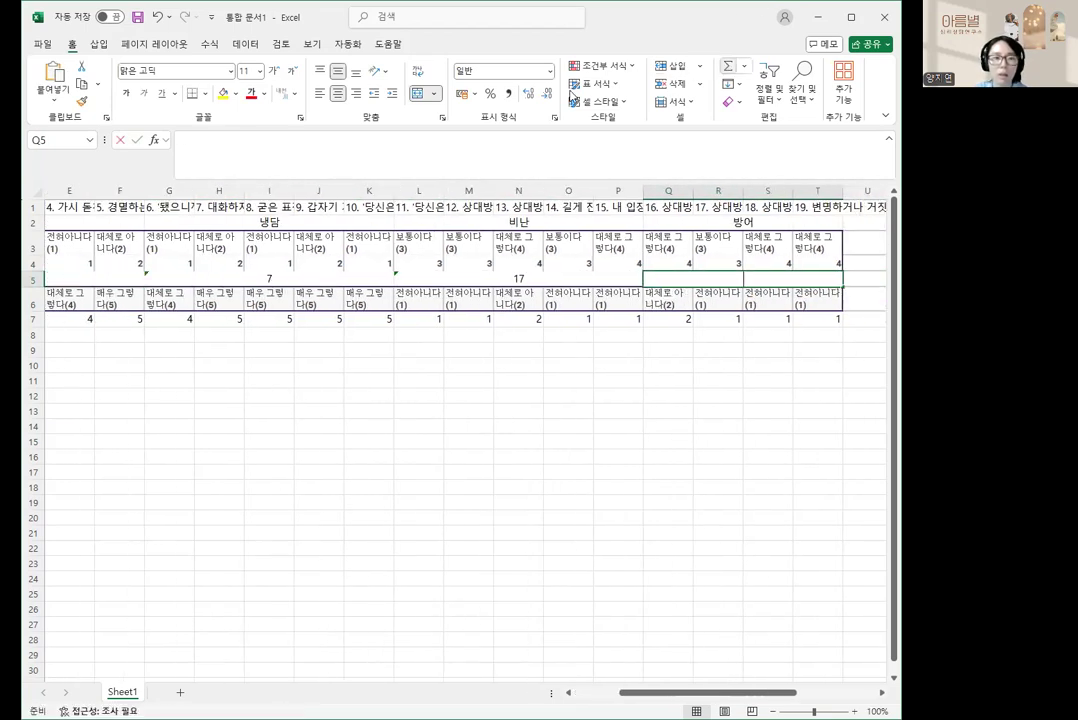
left_click(671, 247)
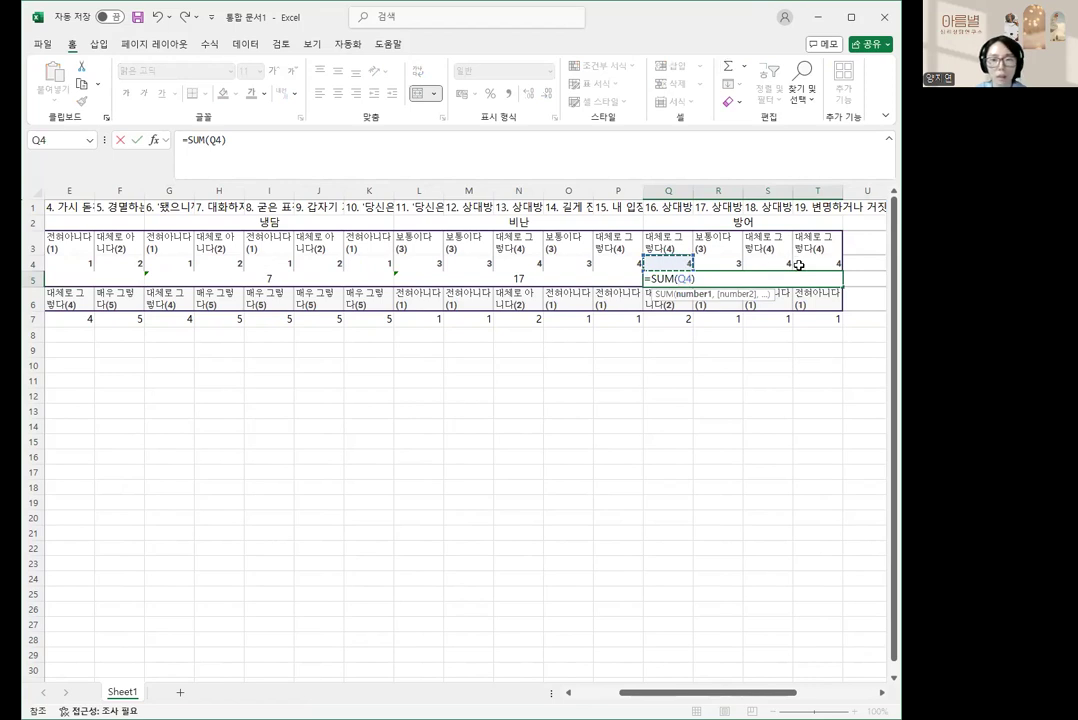
left_click_drag(671, 264, 799, 265)
key("Return")
- Copy the four category totals in B5:T5 into row 8, below the second respondent's scores
left_click_drag(668, 693, 510, 680)
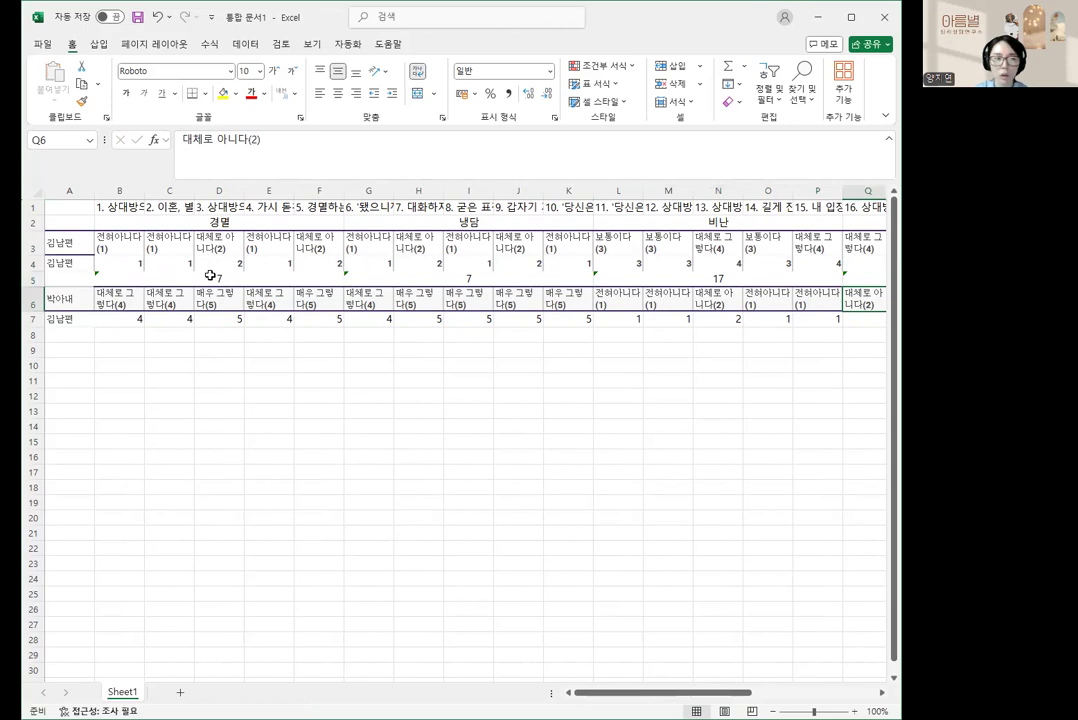
left_click(210, 275)
left_click(380, 279)
left_click(630, 279)
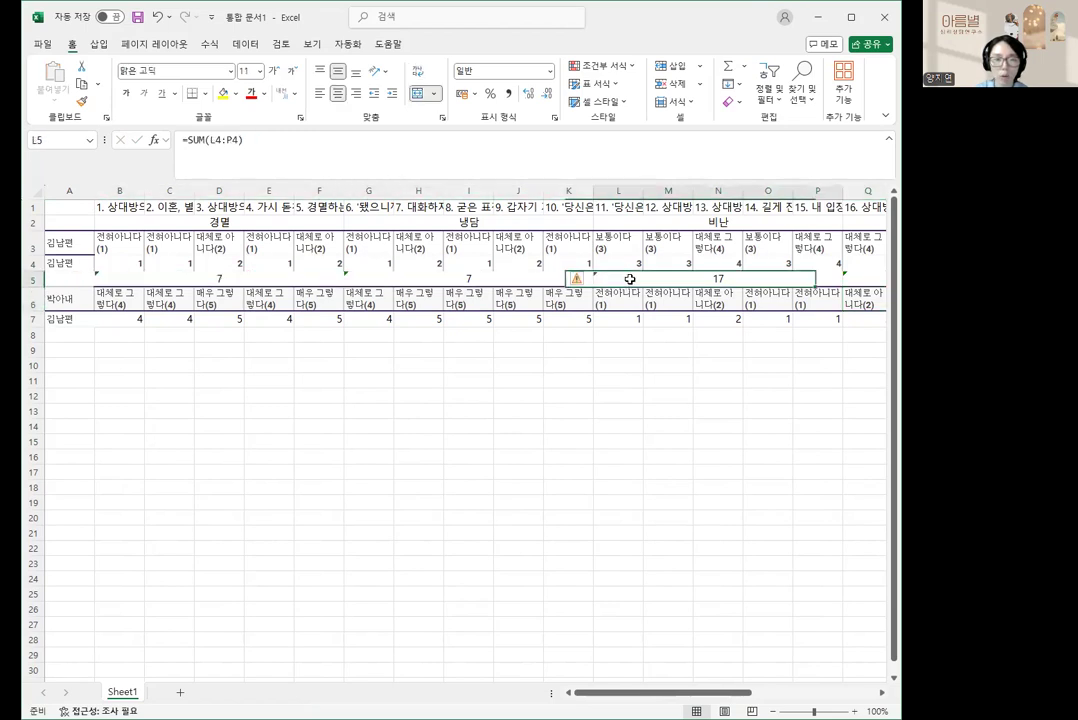
left_click(300, 282)
key("shift+Right")
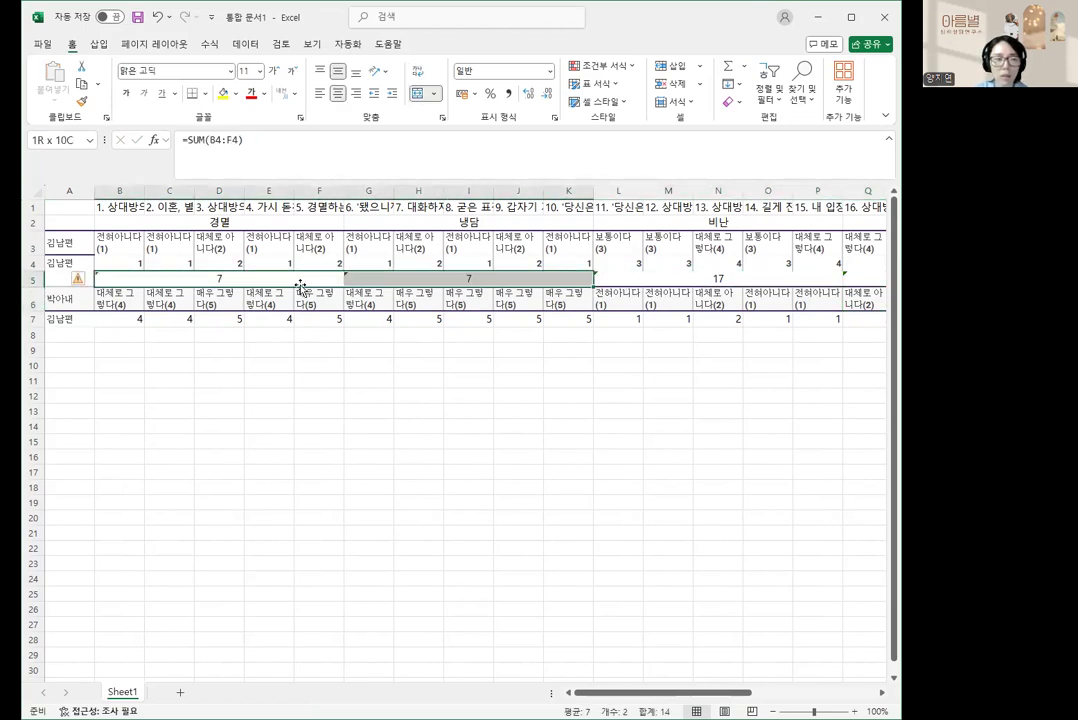
key("shift+Right")
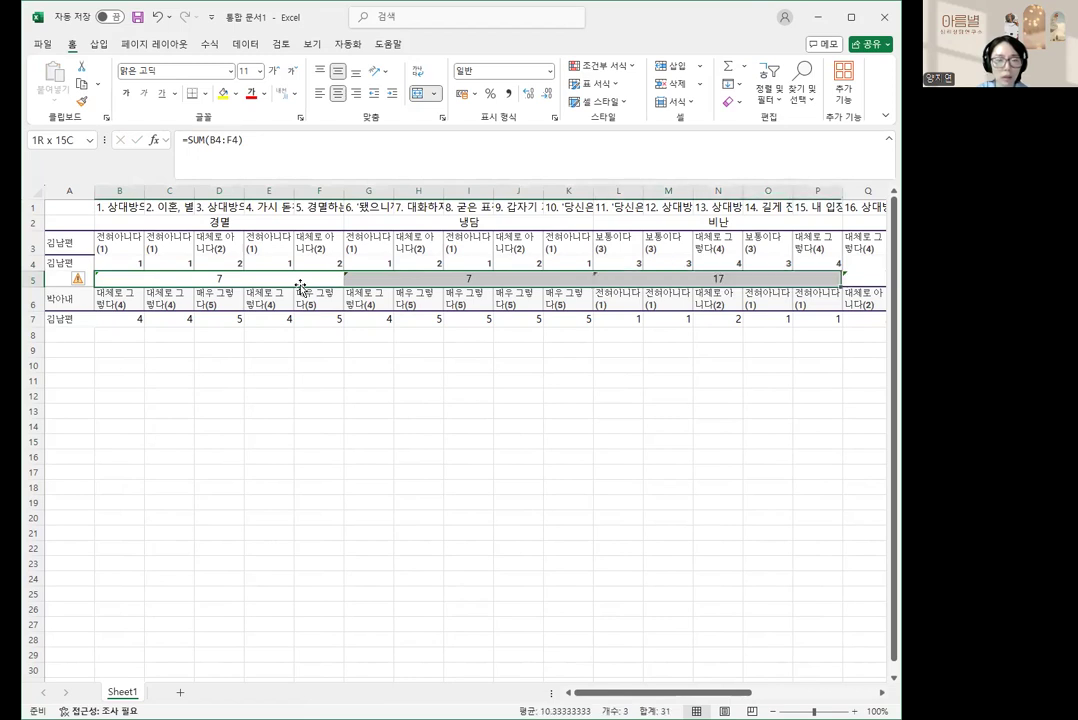
key("shift+Right")
key("ctrl+c")
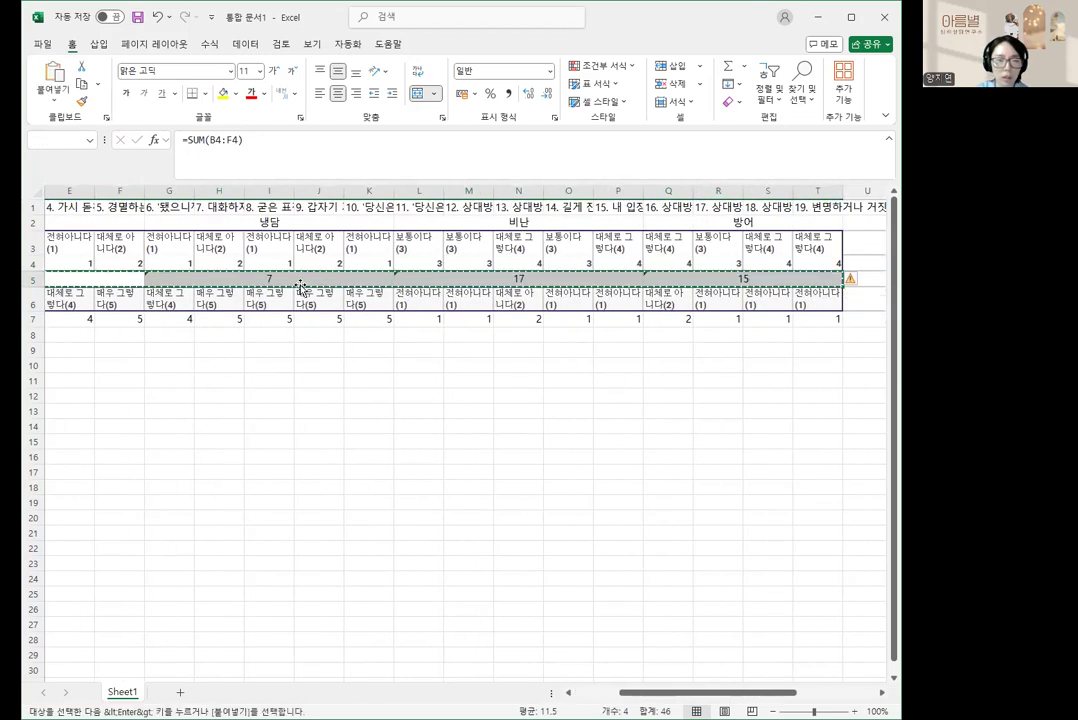
key("Home")
key("Down")
key("Down")
key("Down")
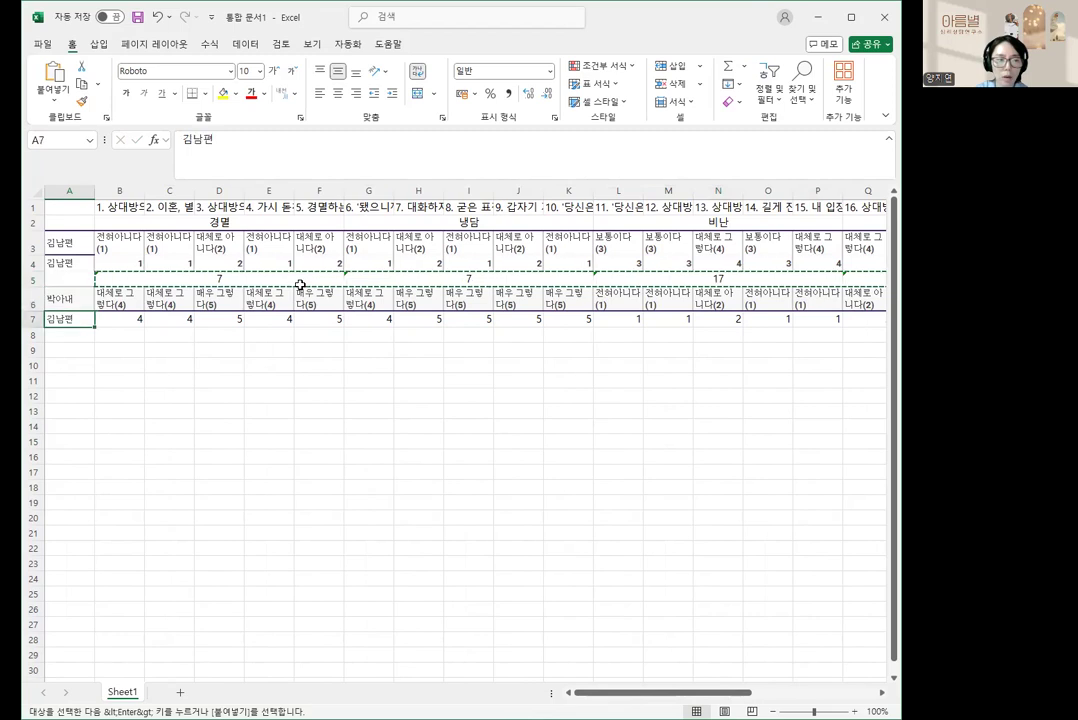
key("Right")
key("ctrl+v")
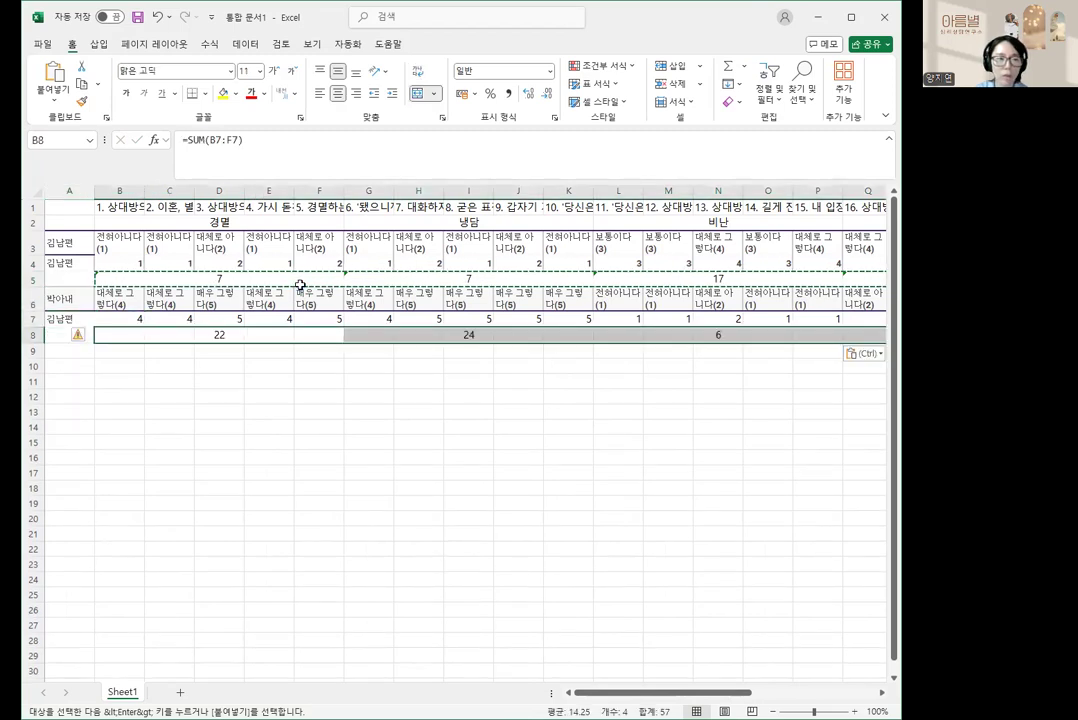
- Check which cells the second respondent's 경멸 and 냉담 total formulas in B8 and G8 add up
left_click(249, 336)
left_click(250, 144)
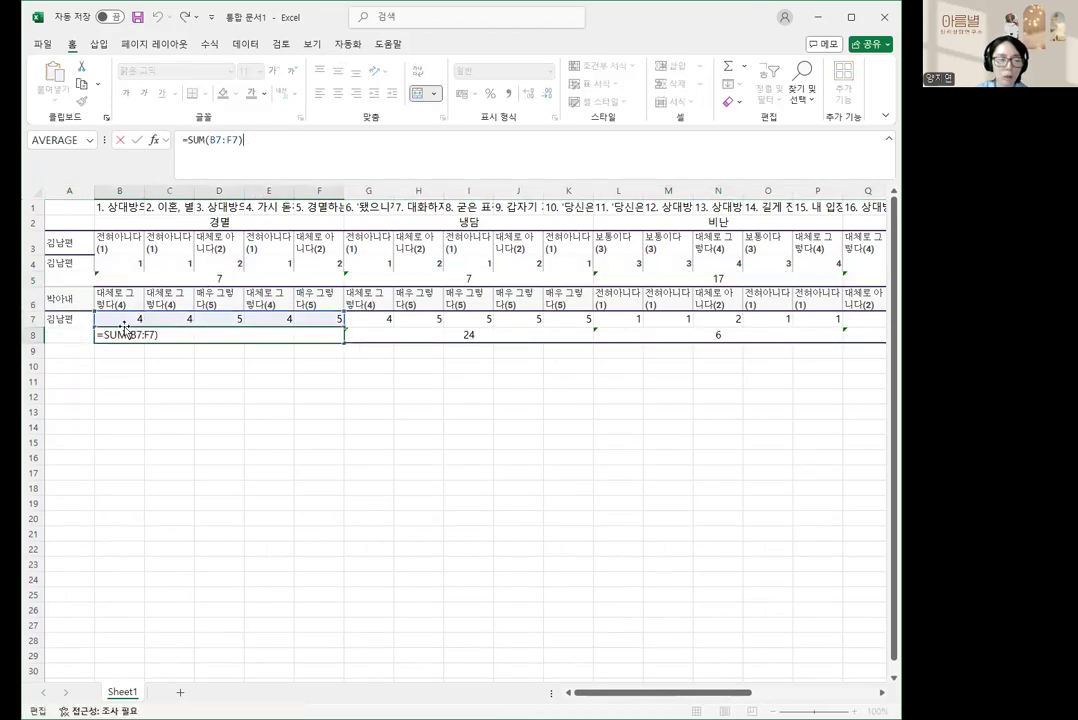
key("Escape")
left_click(360, 318)
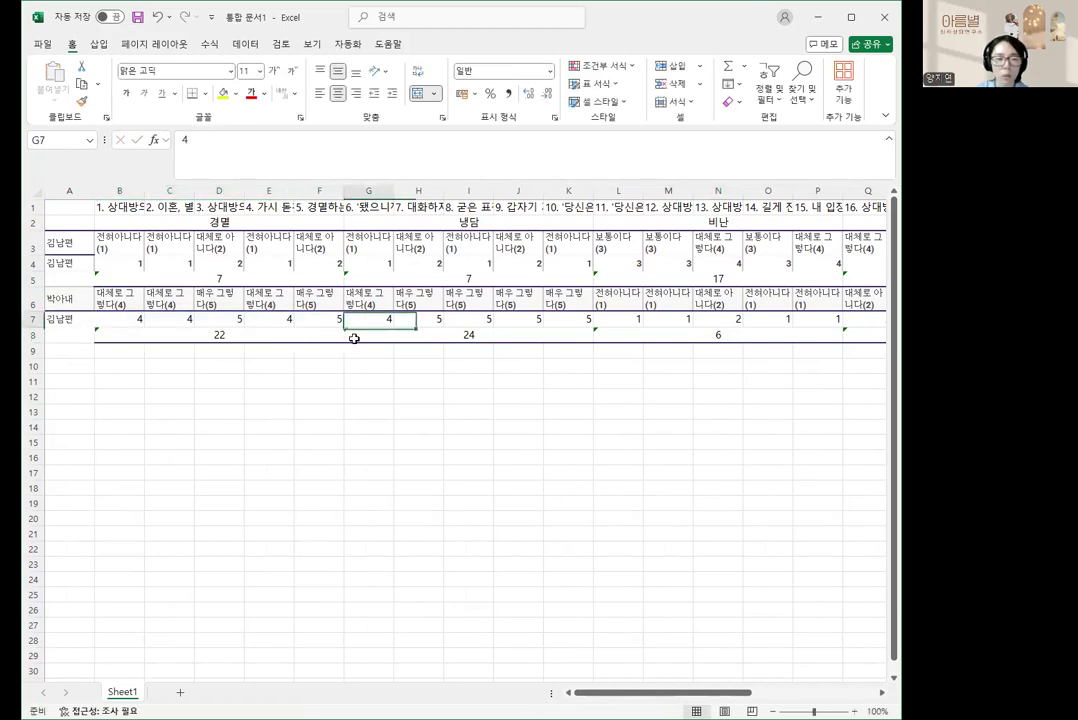
left_click(354, 338)
left_click(308, 161)
key("Escape")
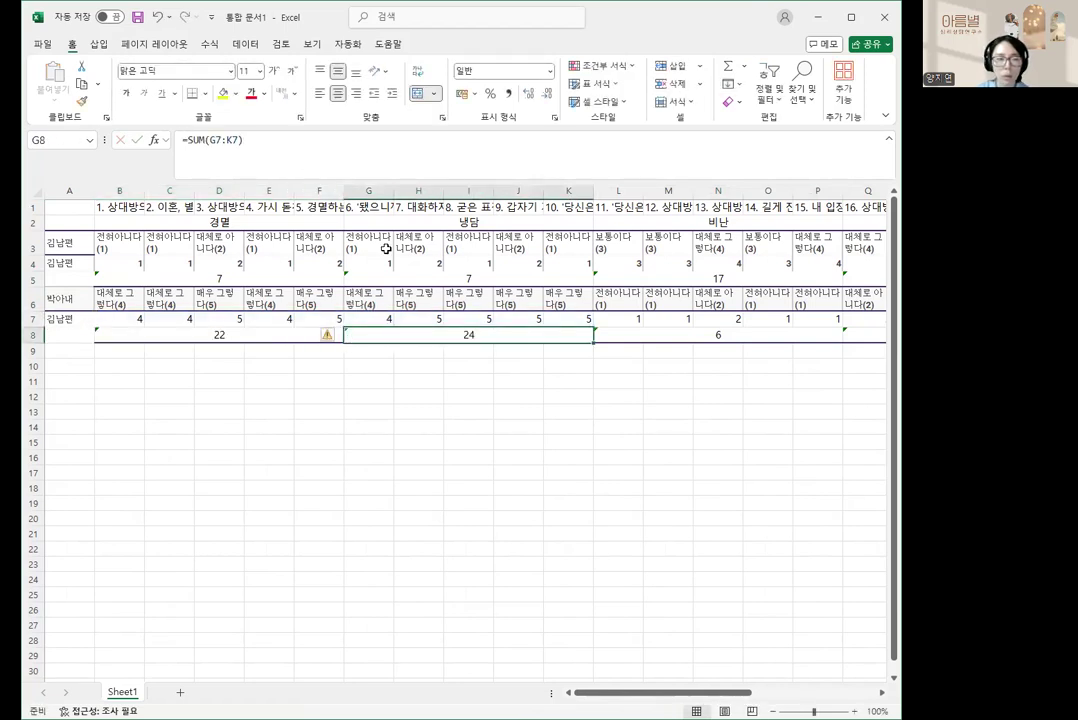
- Replace the wrong name in A7 with the second respondent's name copied from A6
left_click(65, 318)
key("Delete")
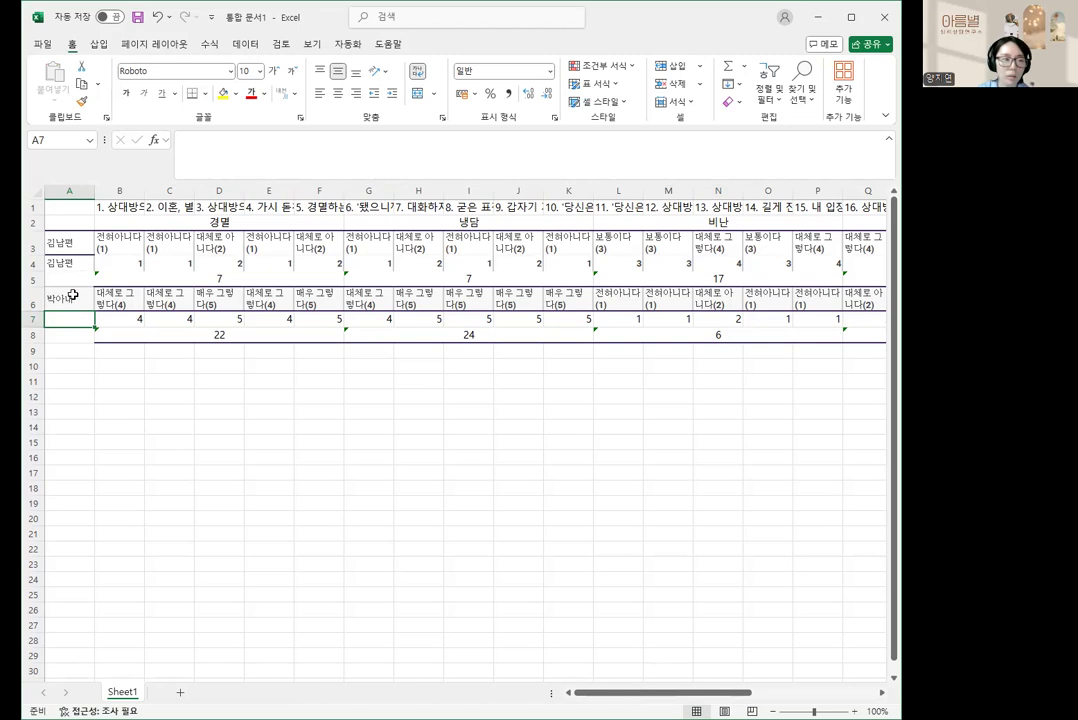
left_click(72, 297)
key("ctrl+c")
left_click(72, 316)
key("ctrl+v")
left_click(67, 369)
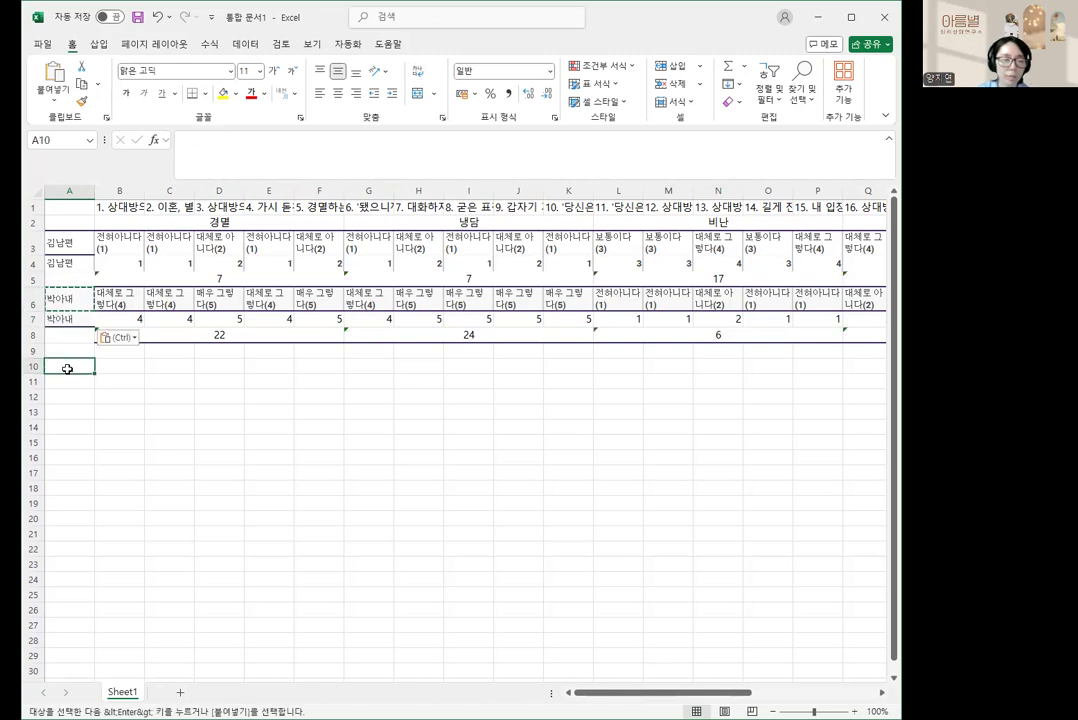
- Start a summary table by copying the respondents' names from A4 and A7 into A11 and A12
left_click(110, 396)
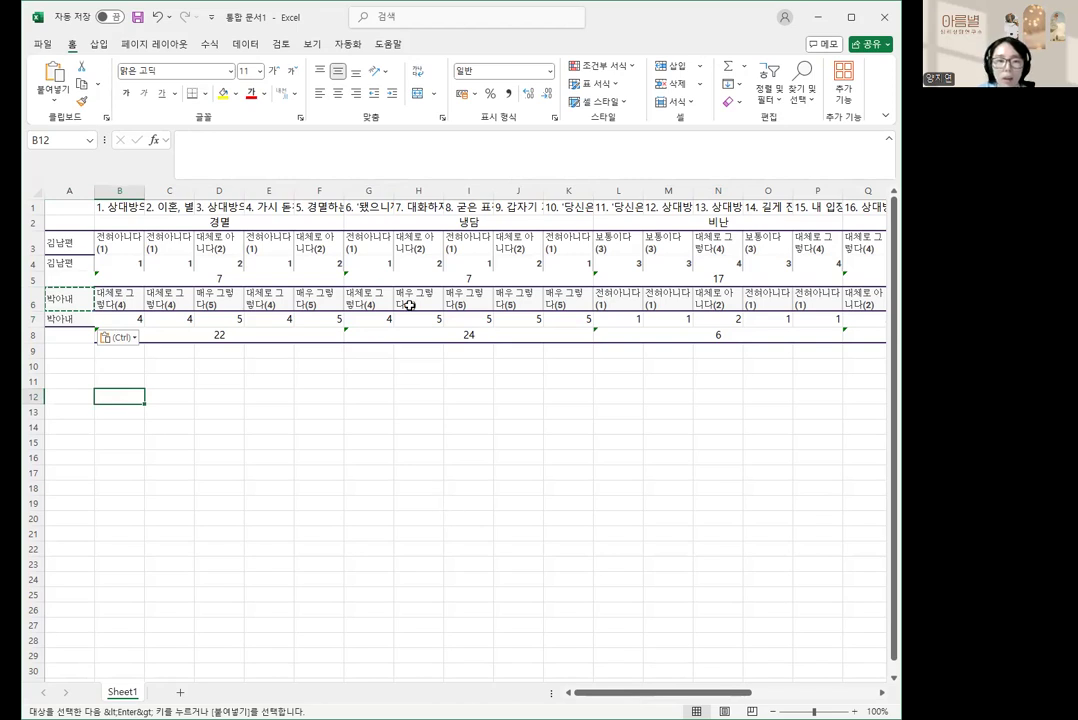
left_click(183, 281)
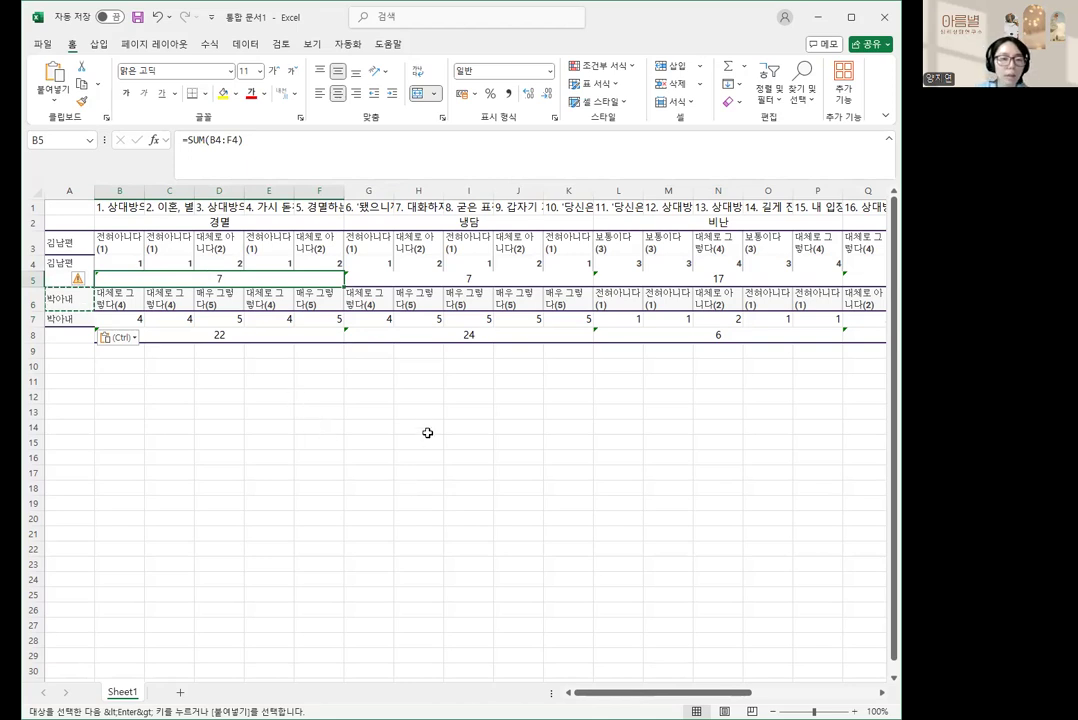
left_click(68, 262)
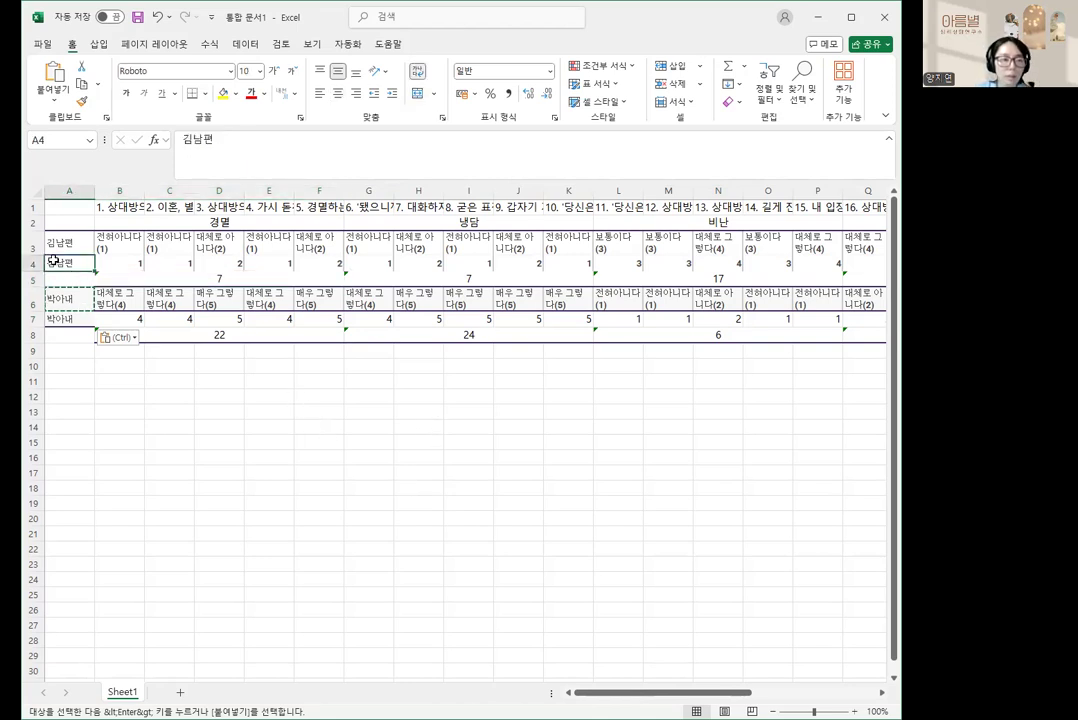
key("ctrl+c")
left_click(70, 384)
key("ctrl+v")
left_click(70, 318)
key("ctrl+c")
left_click(70, 394)
key("ctrl+v")
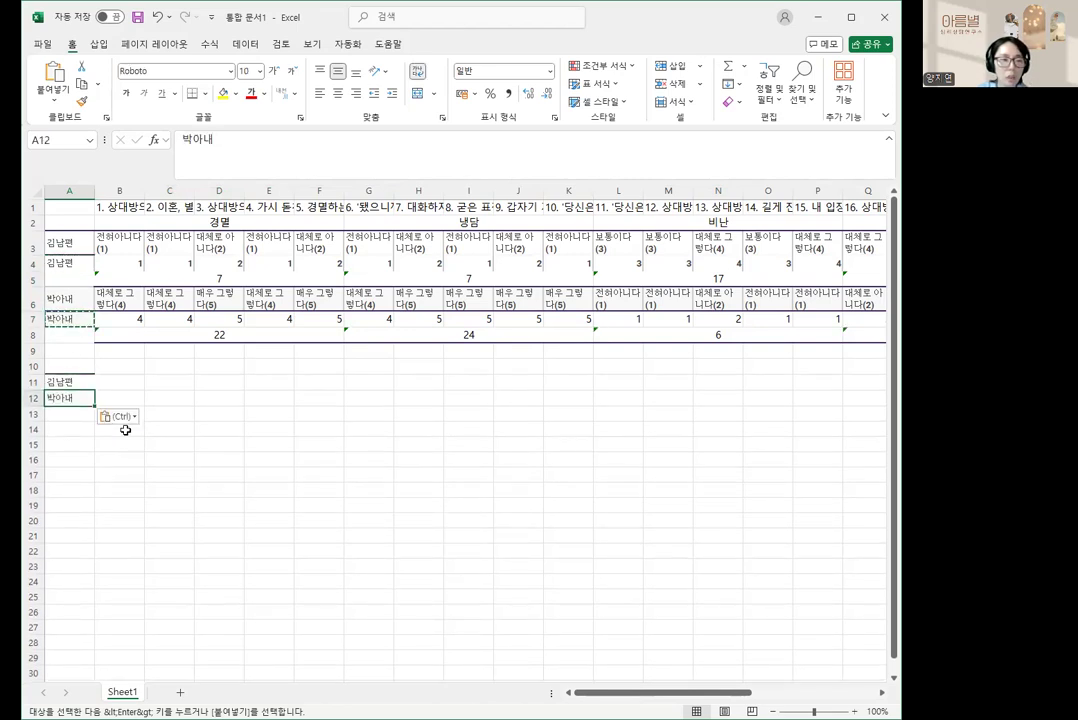
- Enter the column heading 경멸 in B10 of the summary table
left_click(120, 220)
left_click(121, 380)
key("Up")
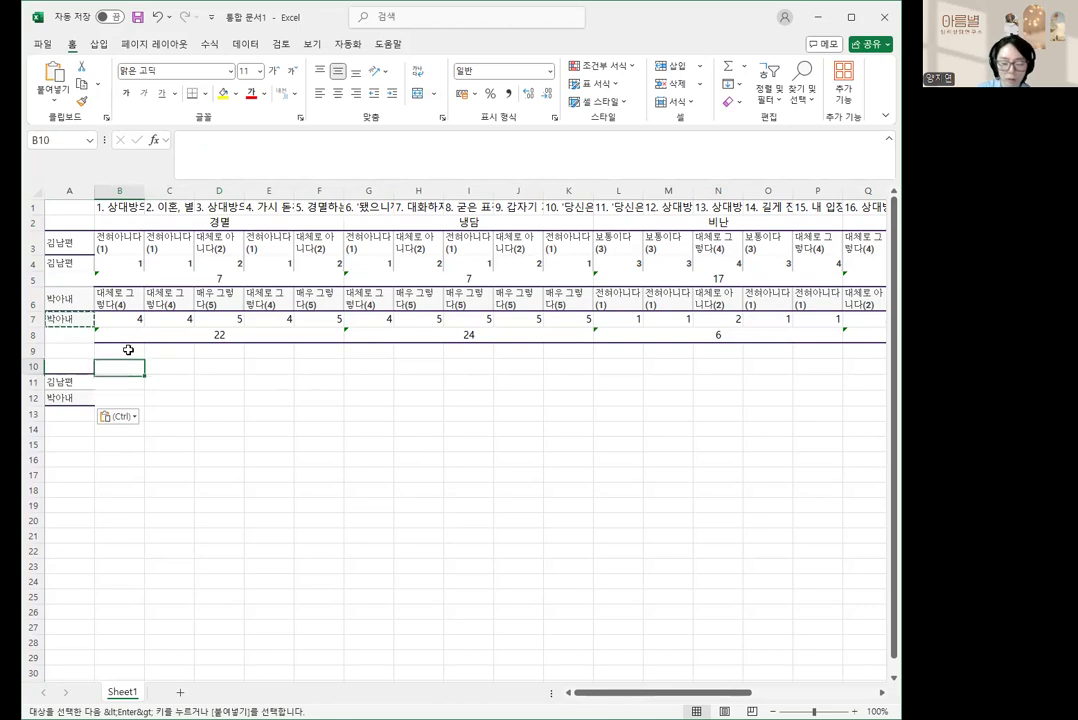
key("Escape")
type("경멸")
key("Tab")
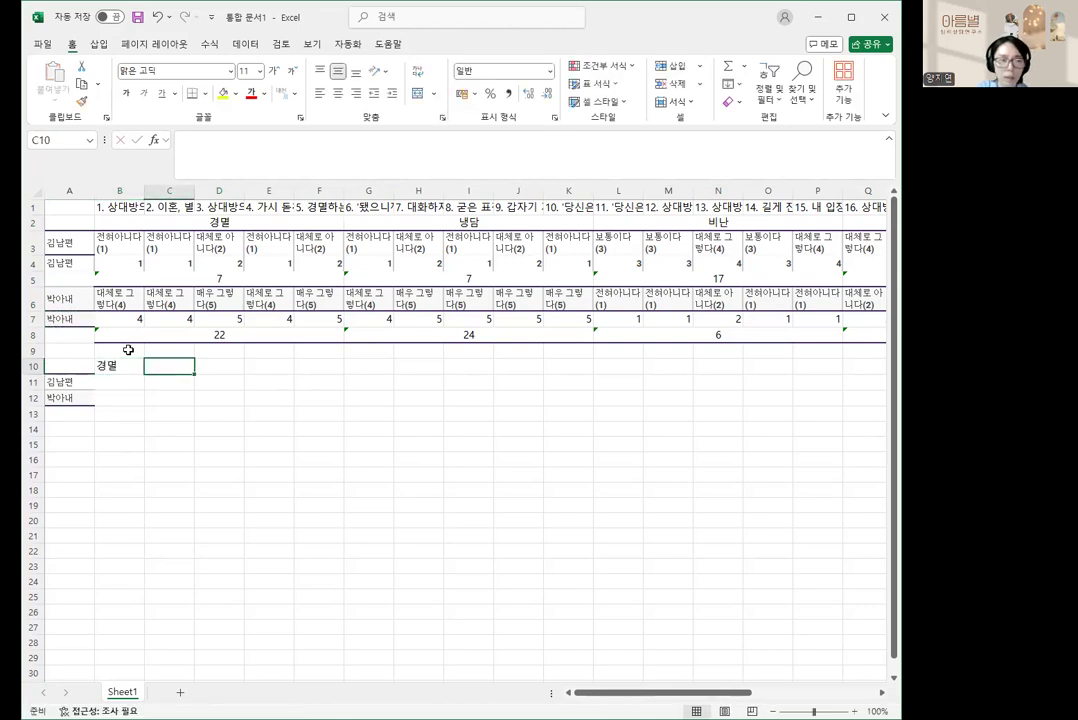
left_click(251, 221)
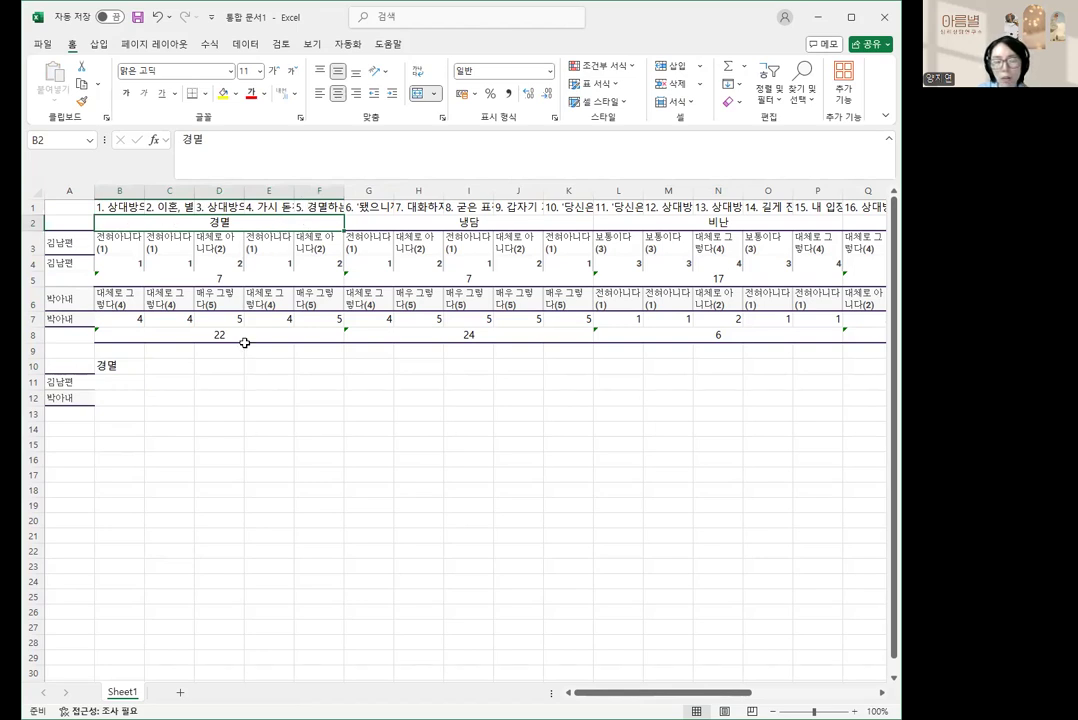
- Enter the remaining summary column headings 냉담, 비난 and 방어 in C10, D10 and E10
left_click(154, 371)
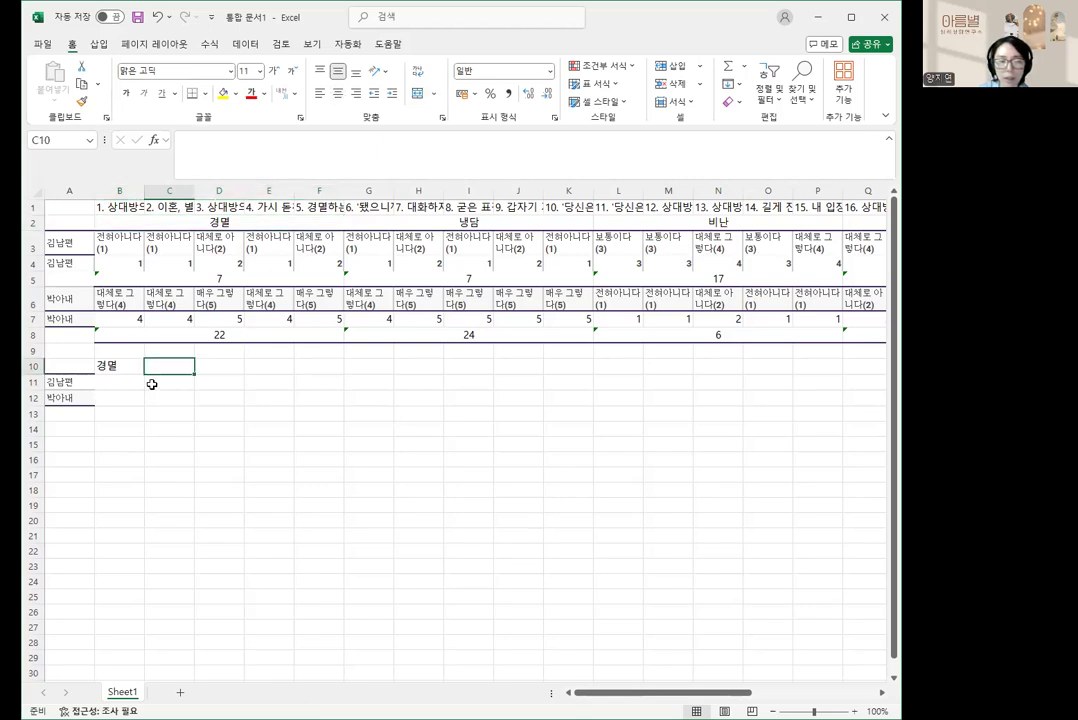
type("냉담")
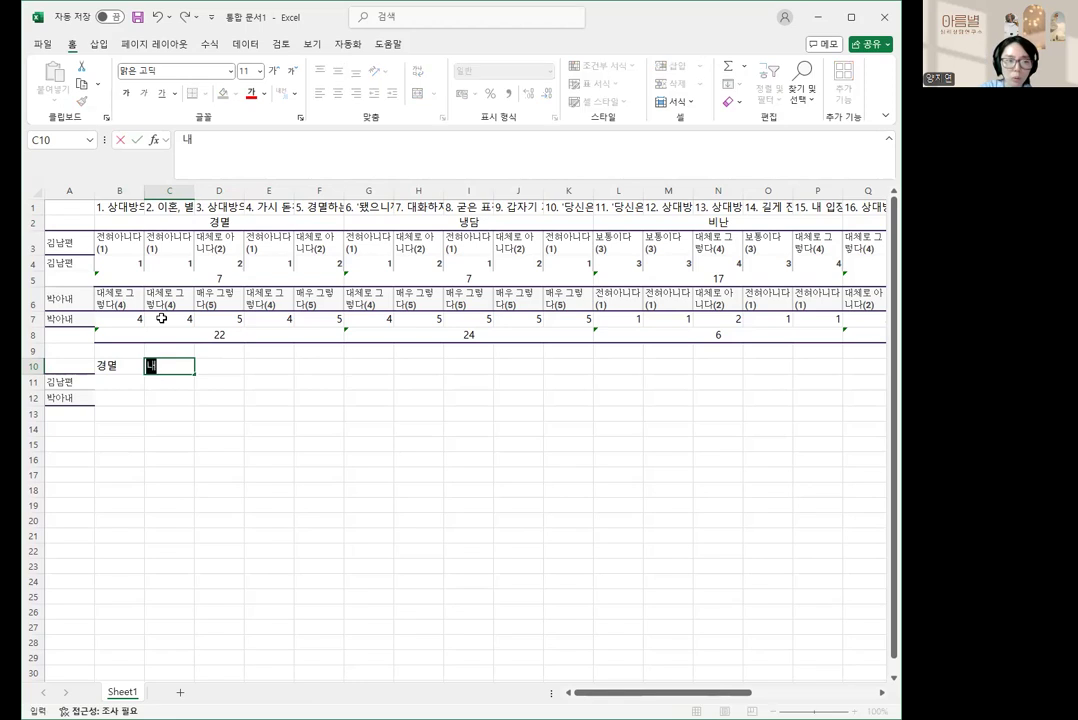
key("Tab")
type("비난")
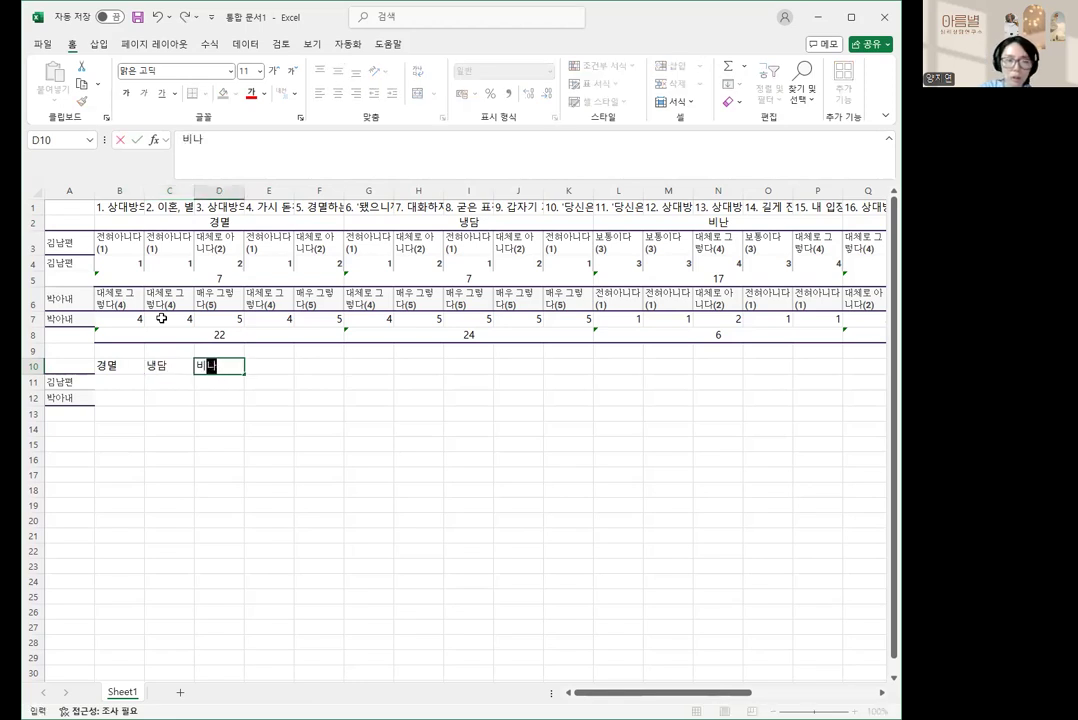
key("Tab")
type("방어")
key("Return")
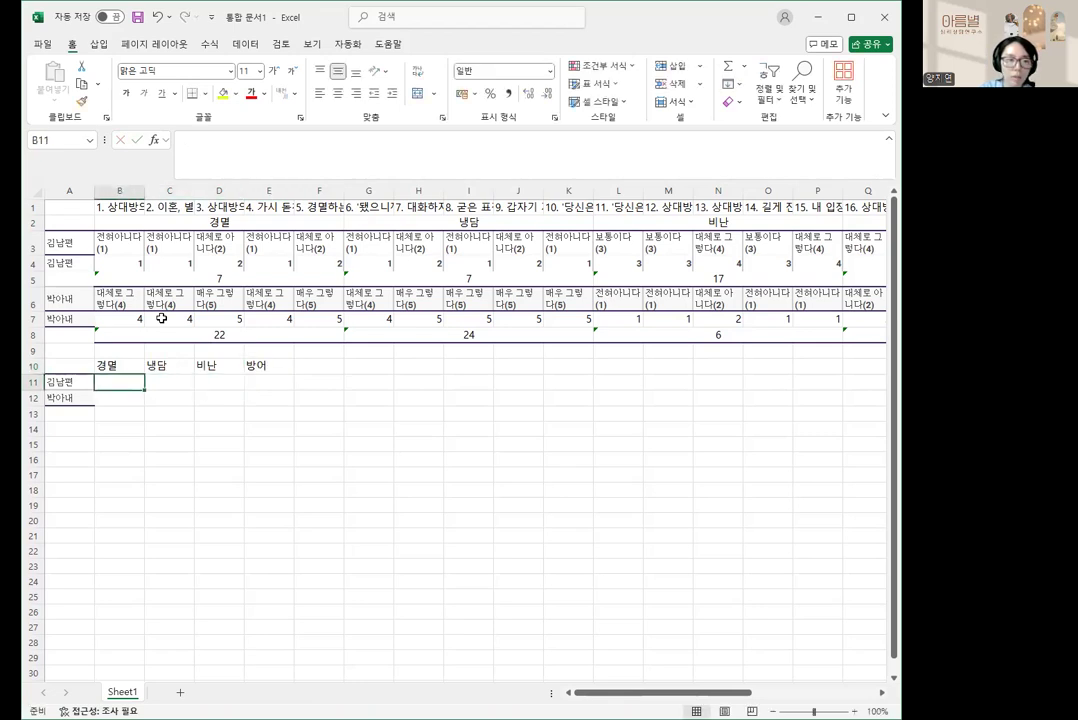
- Fill in the first respondent's summary scores in B11:E11: 7 for 경멸, 7 for 냉담, 17 for 비난 and 15 for 방어
type("7")
key("Tab")
type("7")
key("Tab")
type("17")
key("Tab")
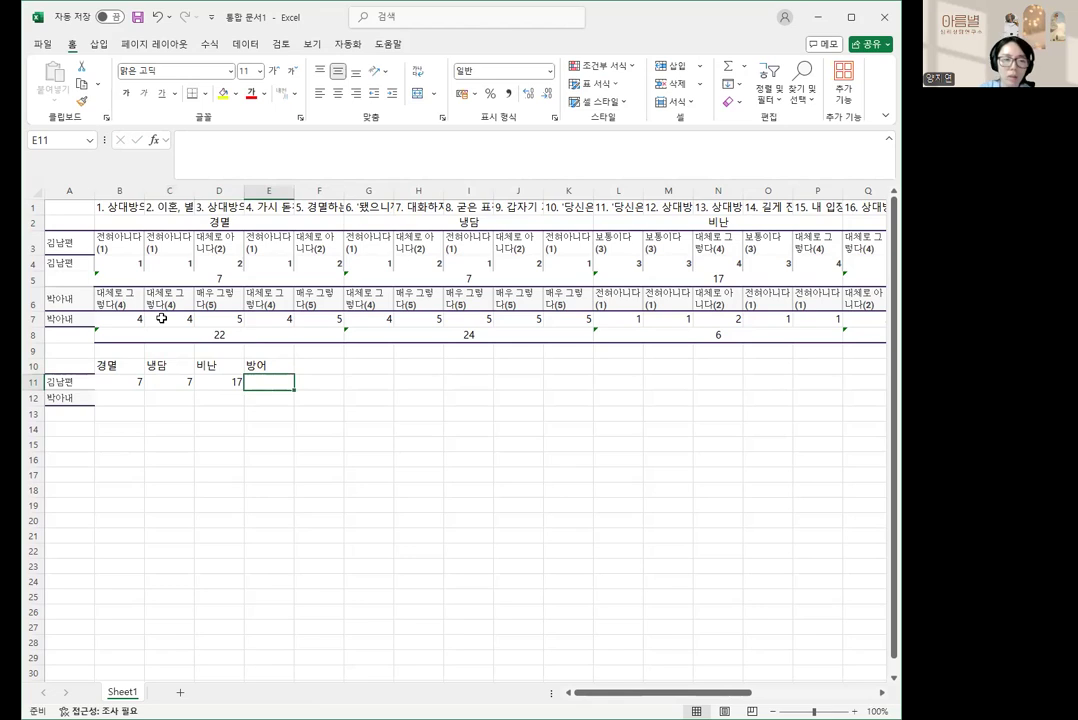
scroll(681, 701, "right", 5)
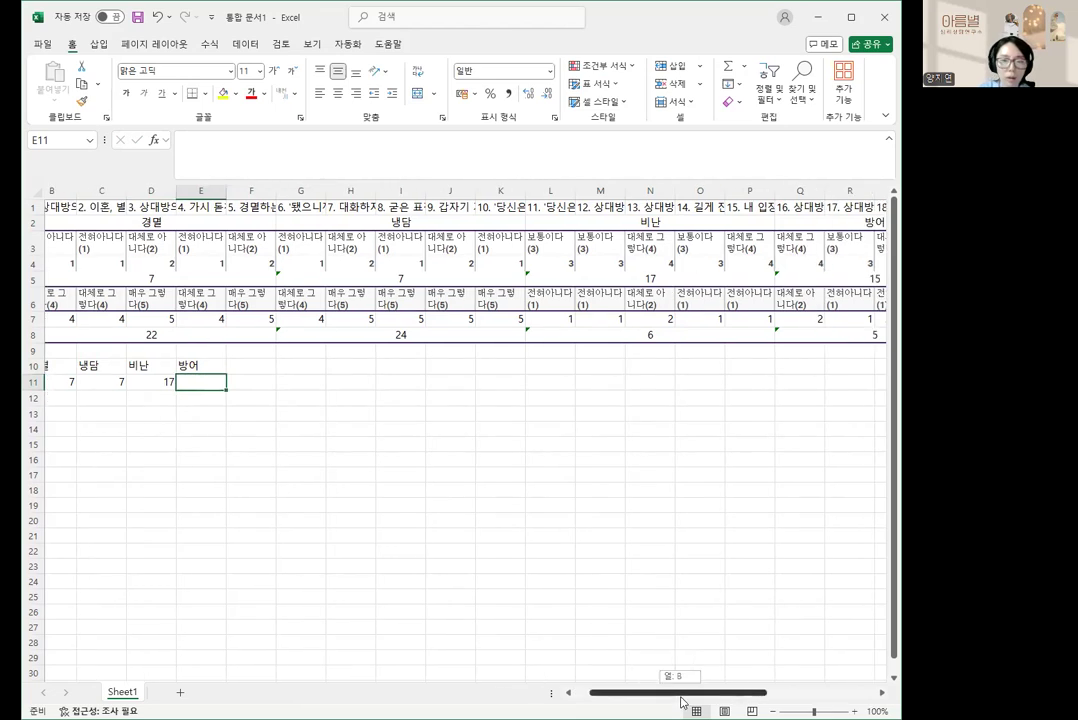
scroll(665, 703, "left", 5)
type("15")
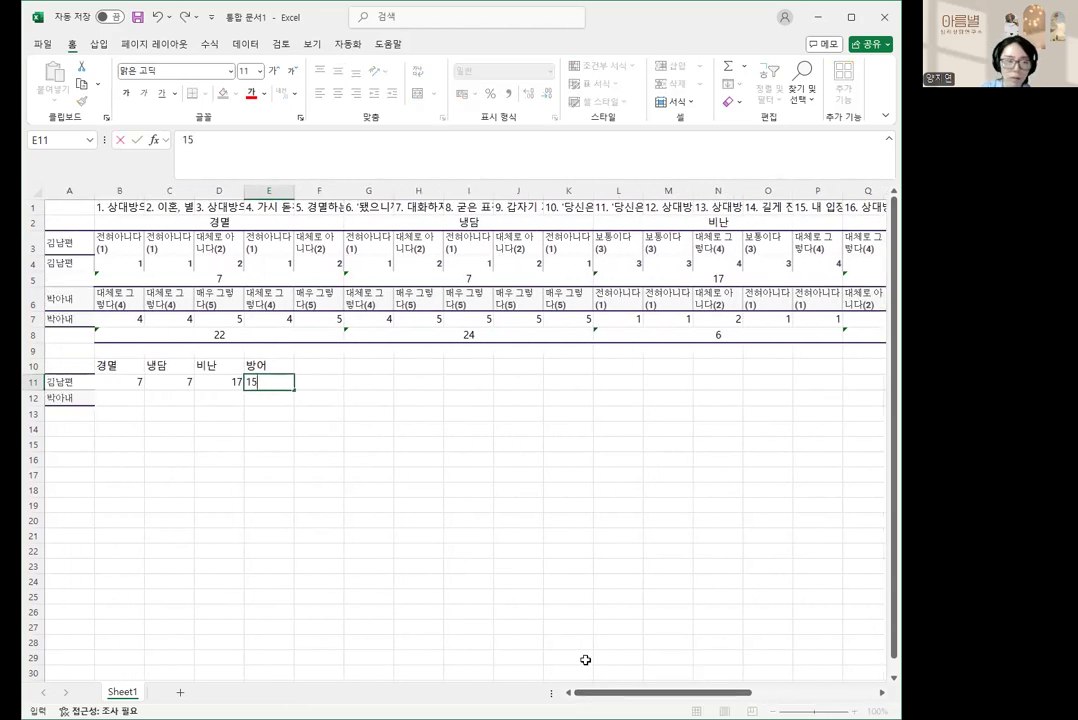
key("Down")
- Fill in the second respondent's summary scores in B12:E12: 22 for 경멸, 24 for 냉담, 6 for 비난 and 5 for 방어
key("Left")
key("Left")
key("Left")
key("Left")
key("Right")
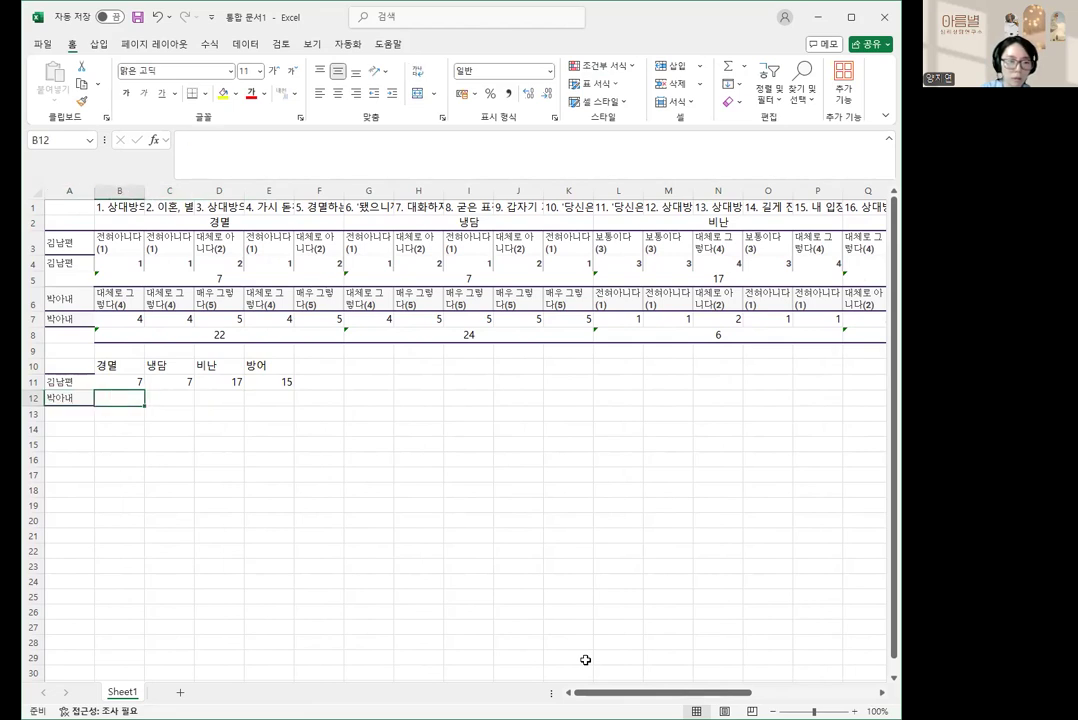
type("22")
key("Right")
type("24")
key("Right")
key("Right")
type("6")
key("Right")
mouse_move(638, 693)
left_mouse_down()
mouse_move(645, 703)
mouse_move(715, 704)
mouse_move(627, 706)
left_mouse_up()
type("5")
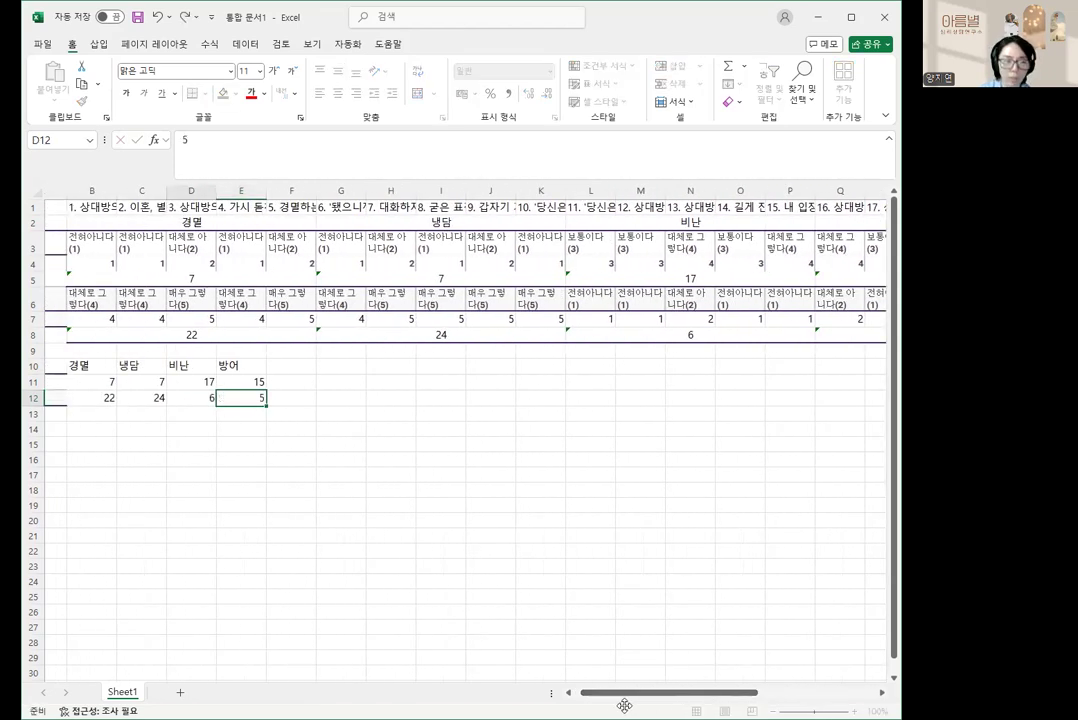
key("Left")
key("Left")
key("Left")
key("Left")
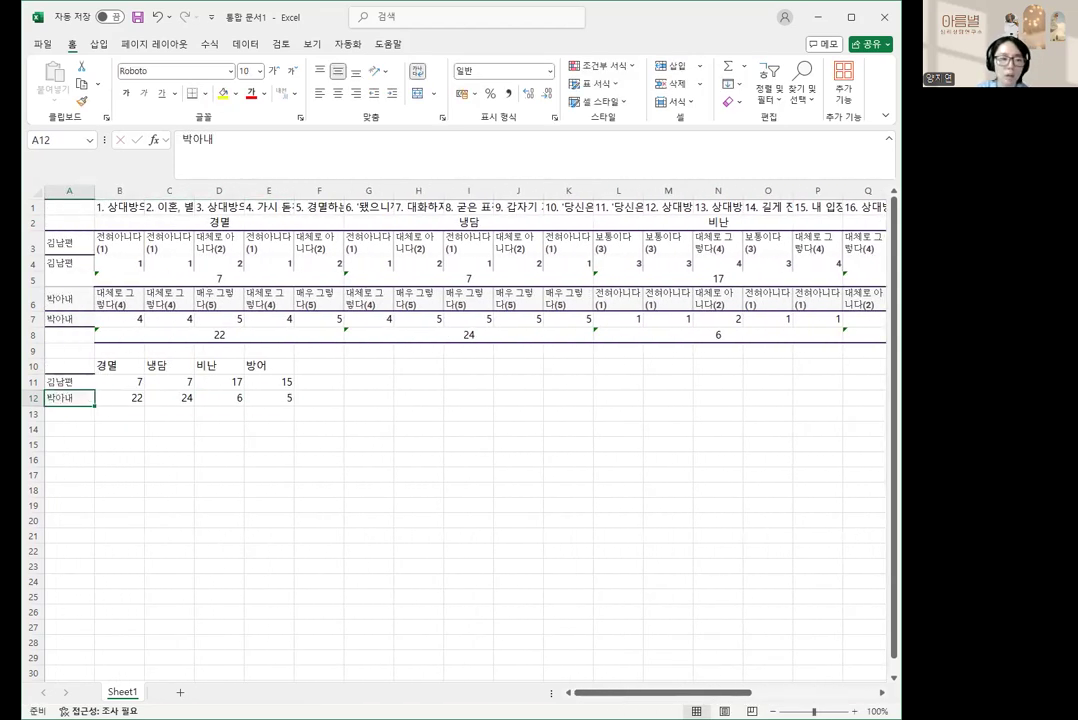
- Insert a line chart from the summary table A10:E12 and place it below the table
left_click(180, 469)
left_click_drag(68, 366, 225, 383)
left_click_drag(116, 376, 258, 397)
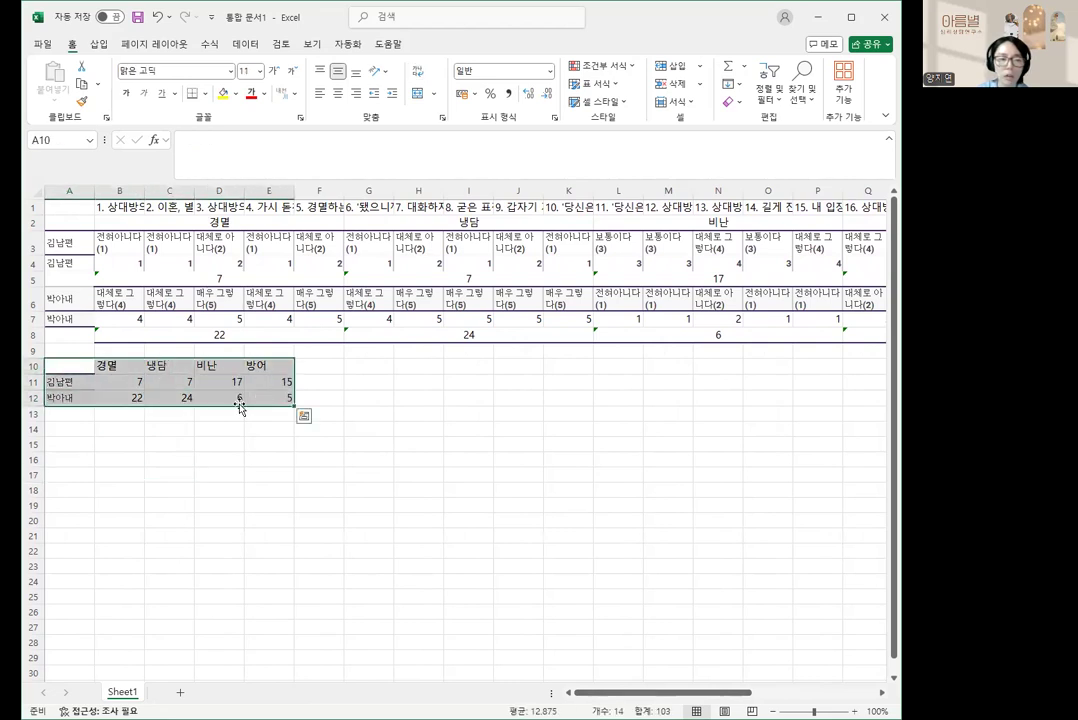
left_click(98, 44)
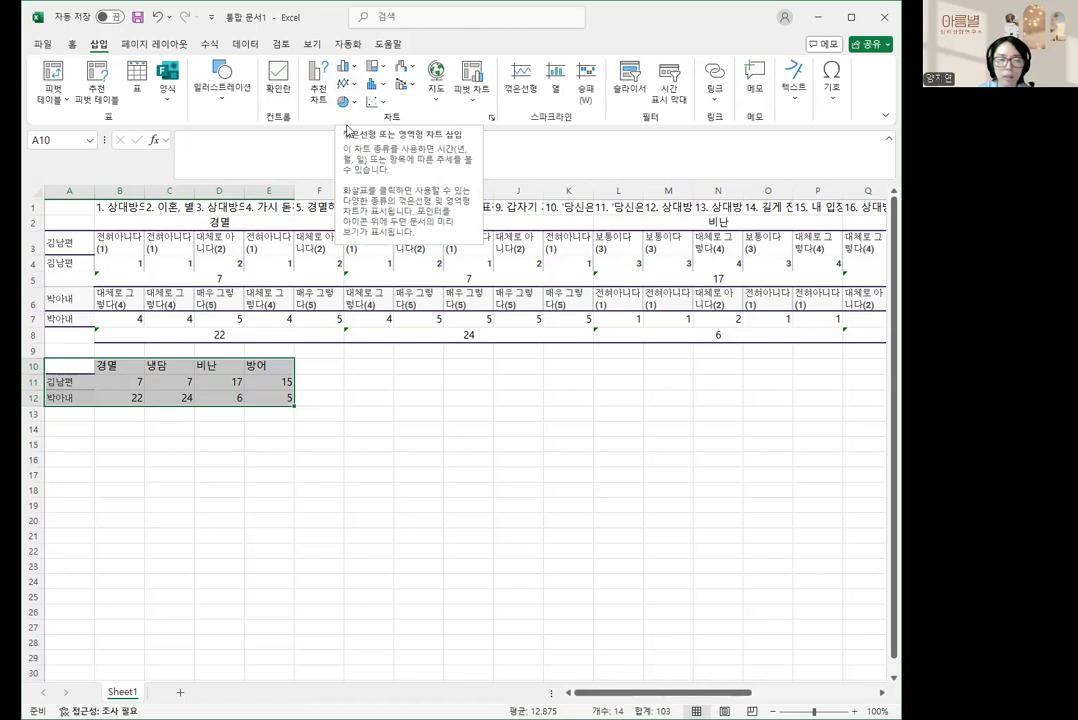
left_click(344, 84)
left_click_drag(368, 370, 386, 450)
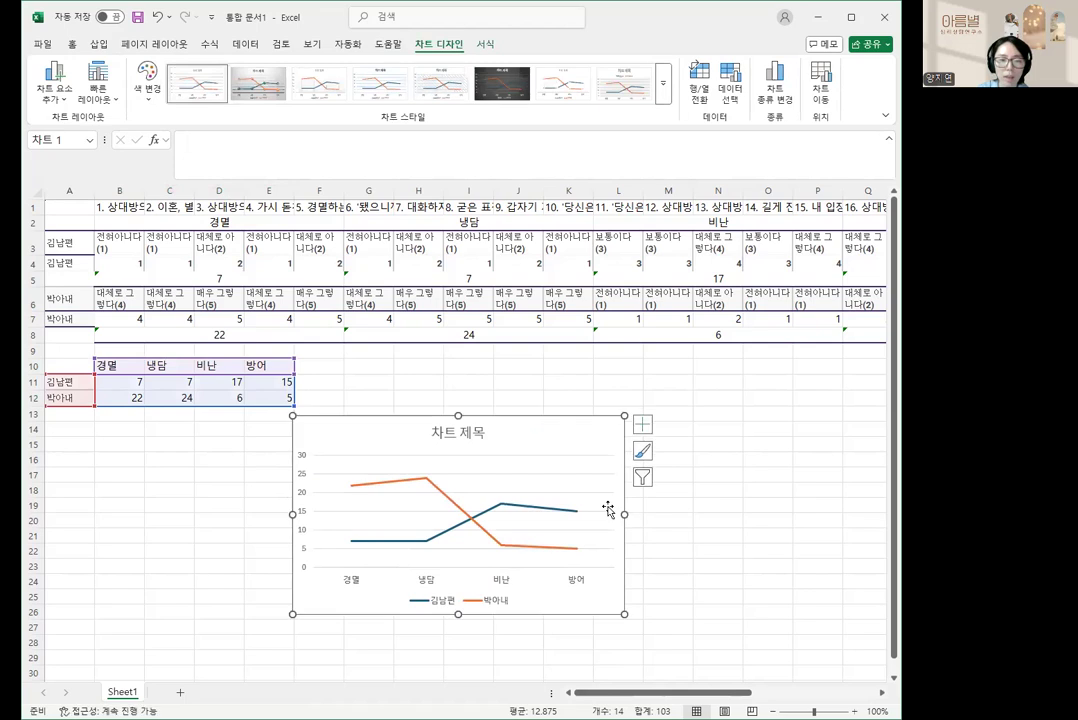
- Change the chart title to 가트맨 의사소통 검사지
left_click(465, 435)
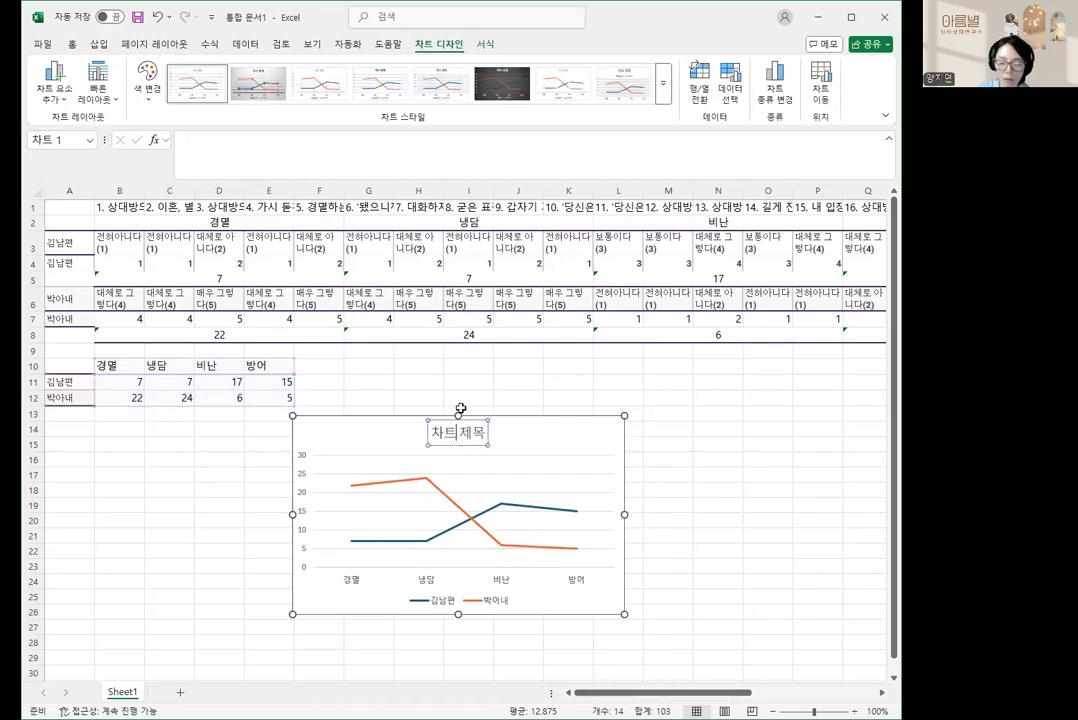
type("가트매")
type("ㄴ 의사소통 검")
type("사지")
key("shift+End")
key("Delete")
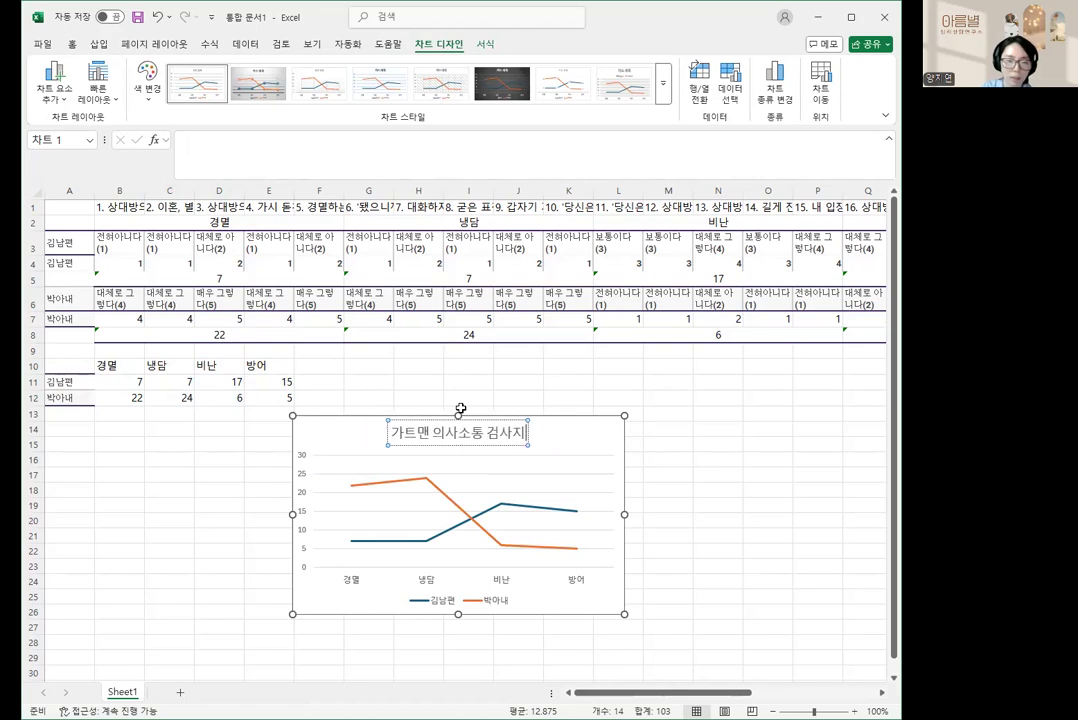
left_click(682, 445)
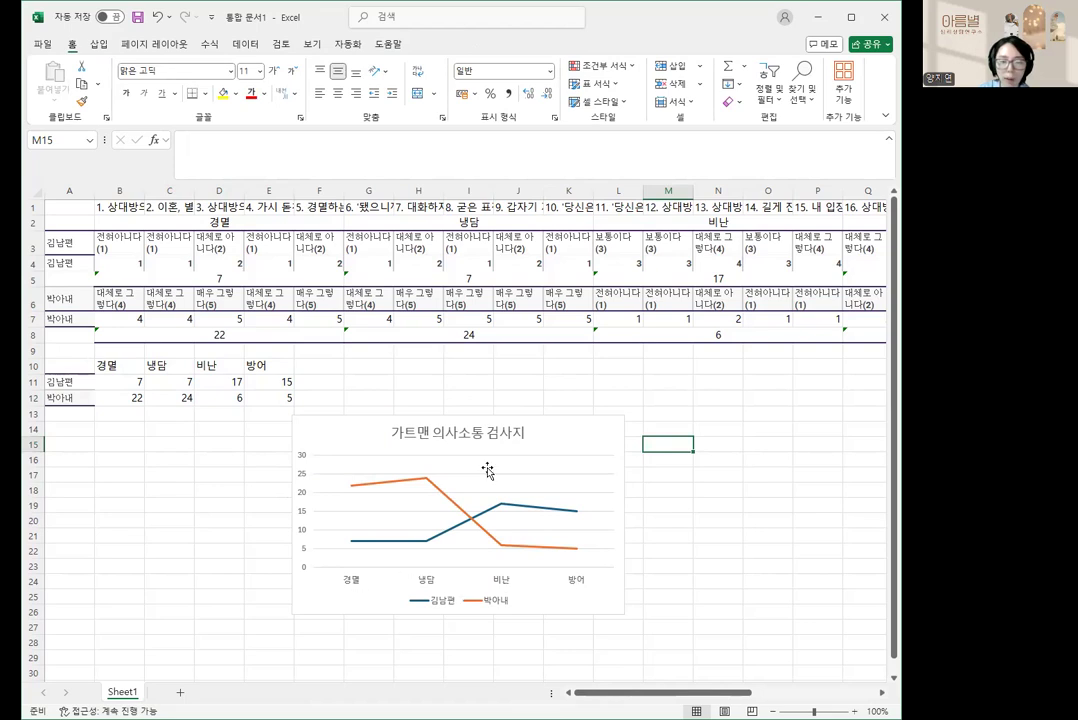
- Examine the two respondents' lines and the legend in the chart
left_click(511, 508)
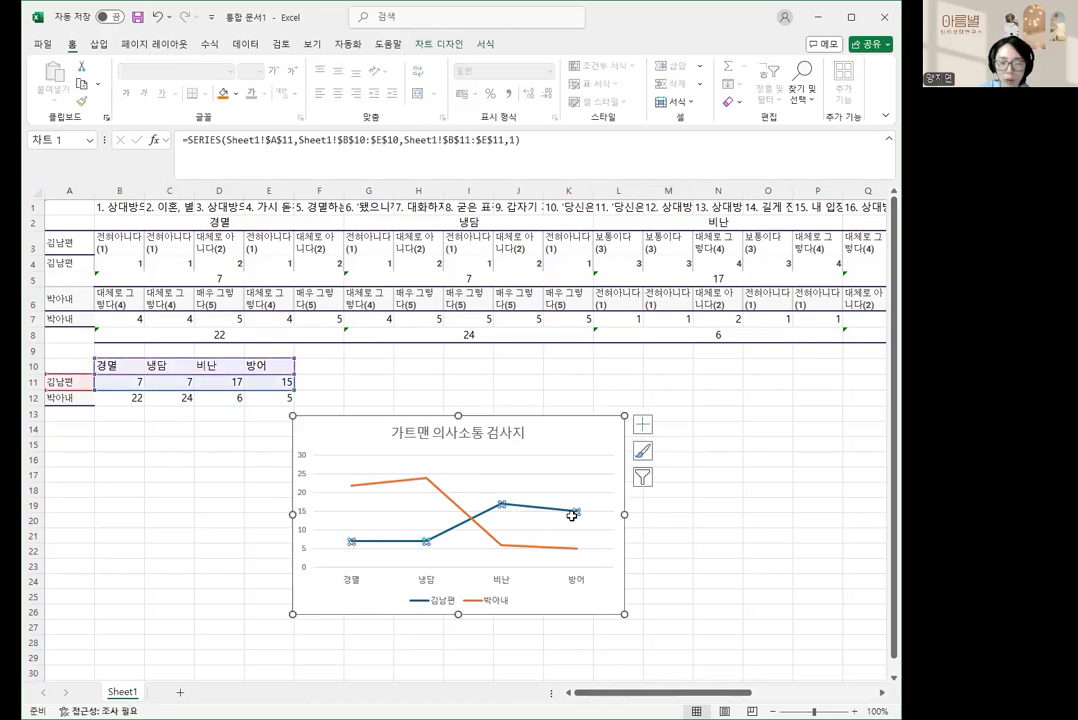
left_click(493, 607)
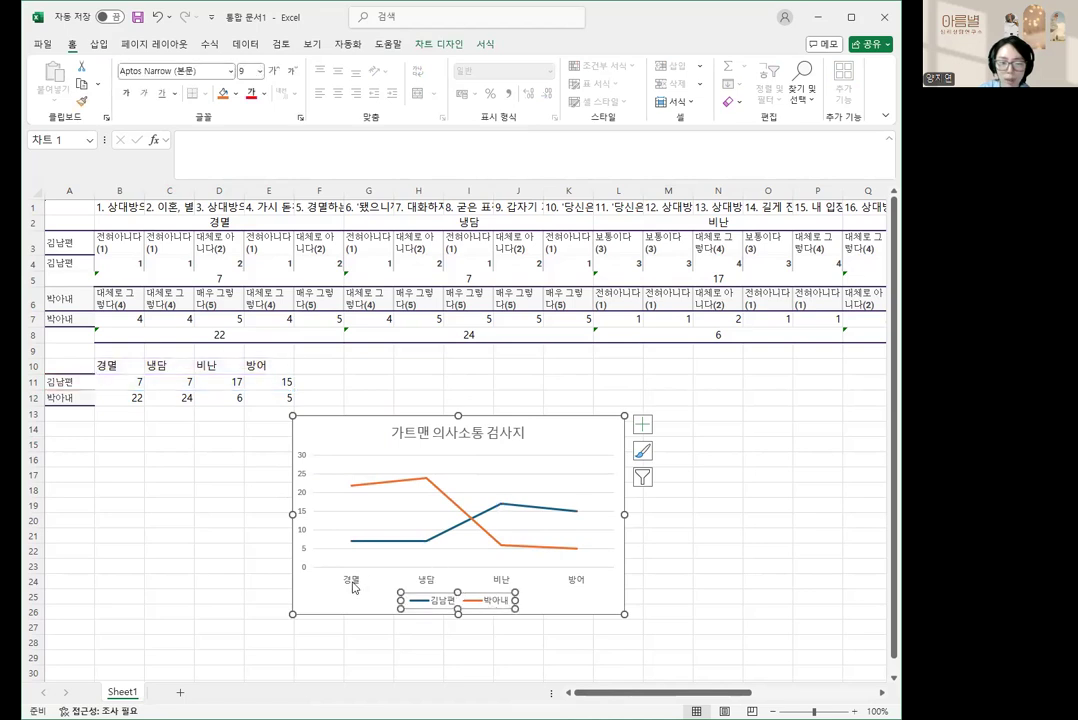
left_click(369, 485)
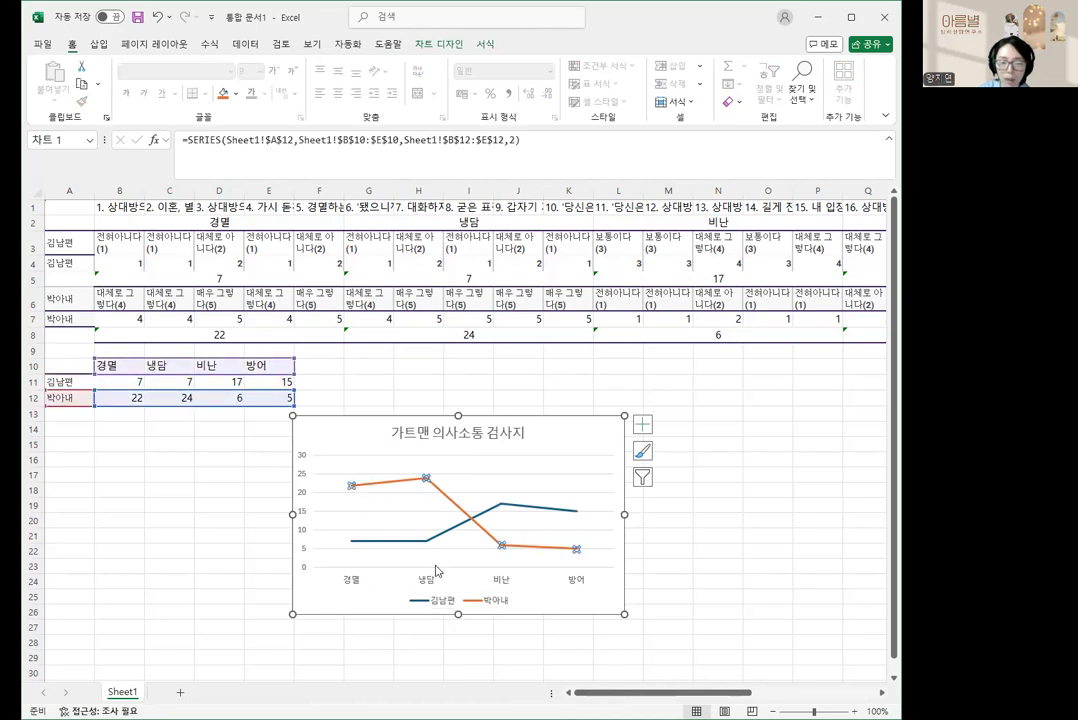
left_click(670, 587)
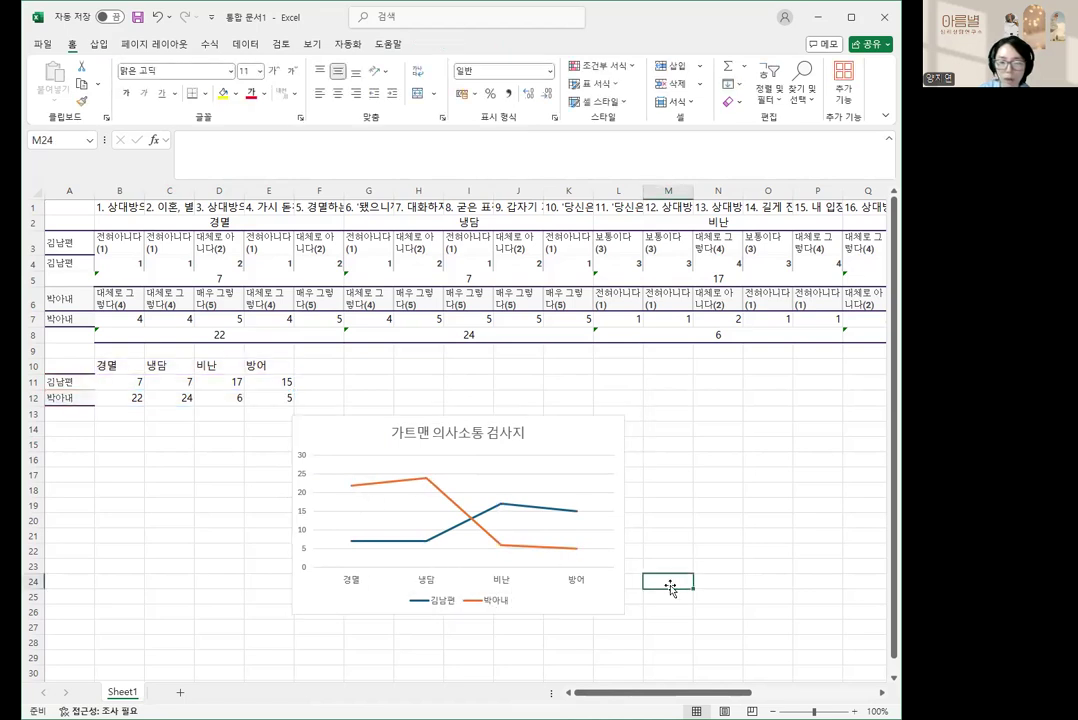
- Copy the finished line chart and paste it into a blank document in 한글 (Hangul)
left_click(602, 441)
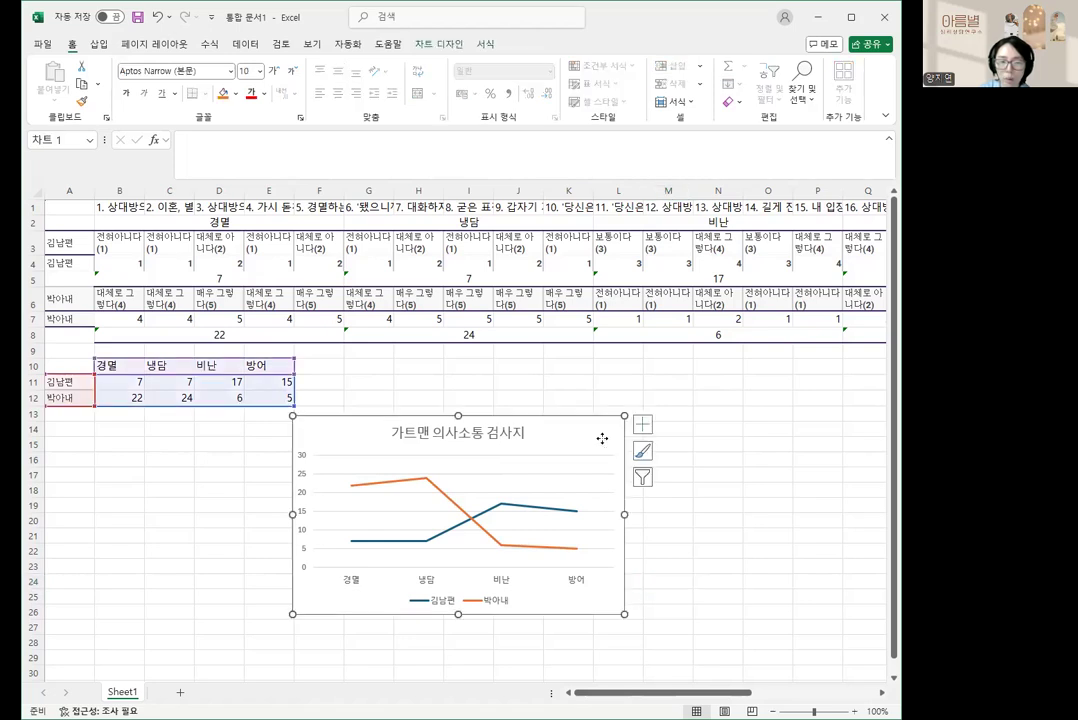
right_click(602, 438)
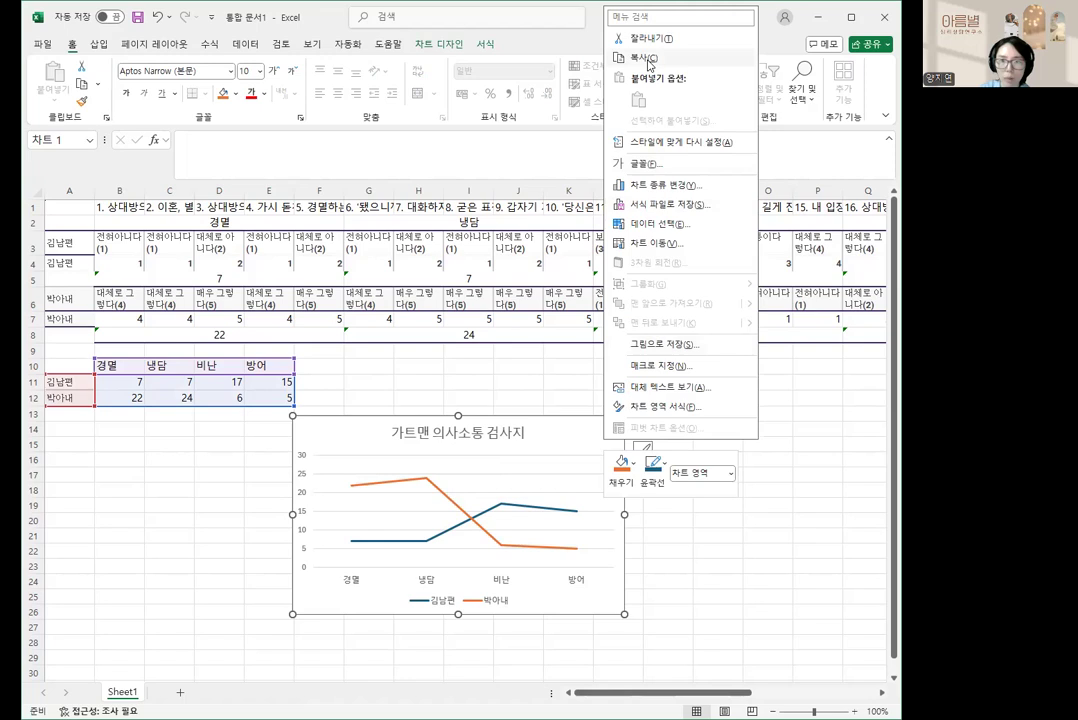
left_click(645, 57)
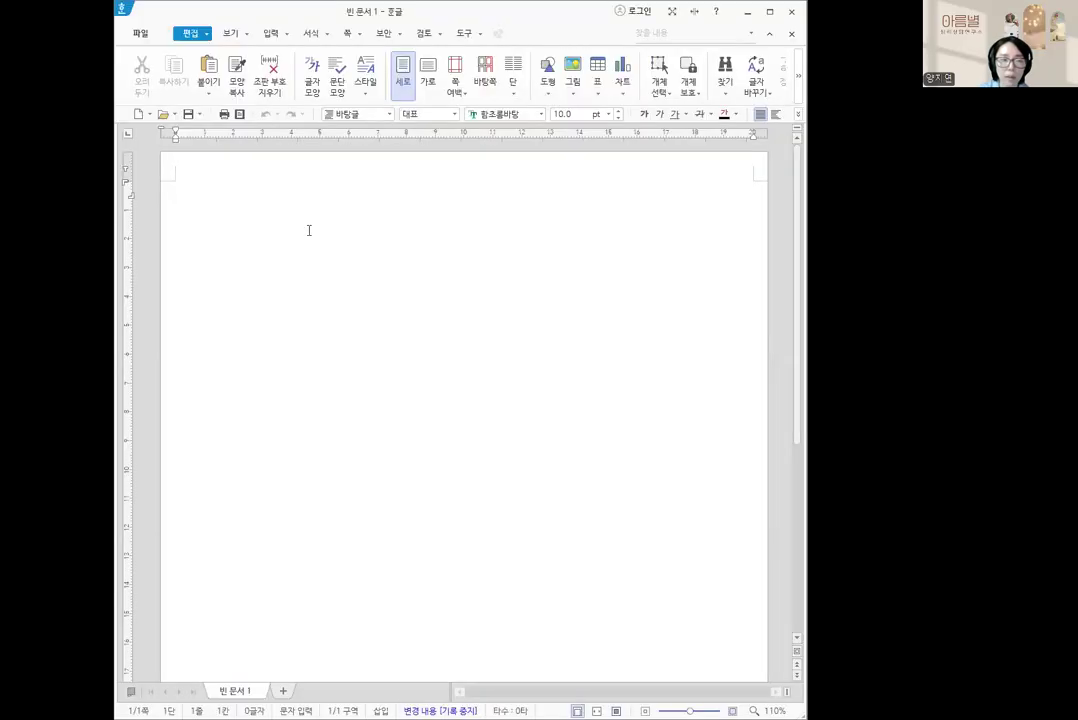
right_click(310, 234)
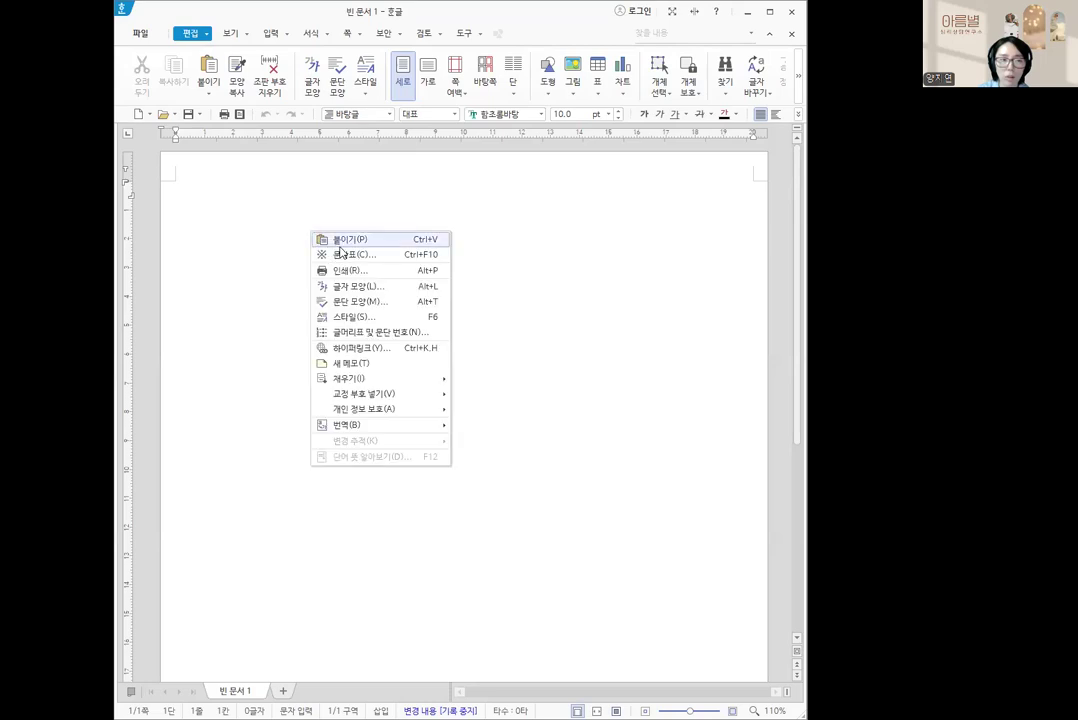
left_click(340, 240)
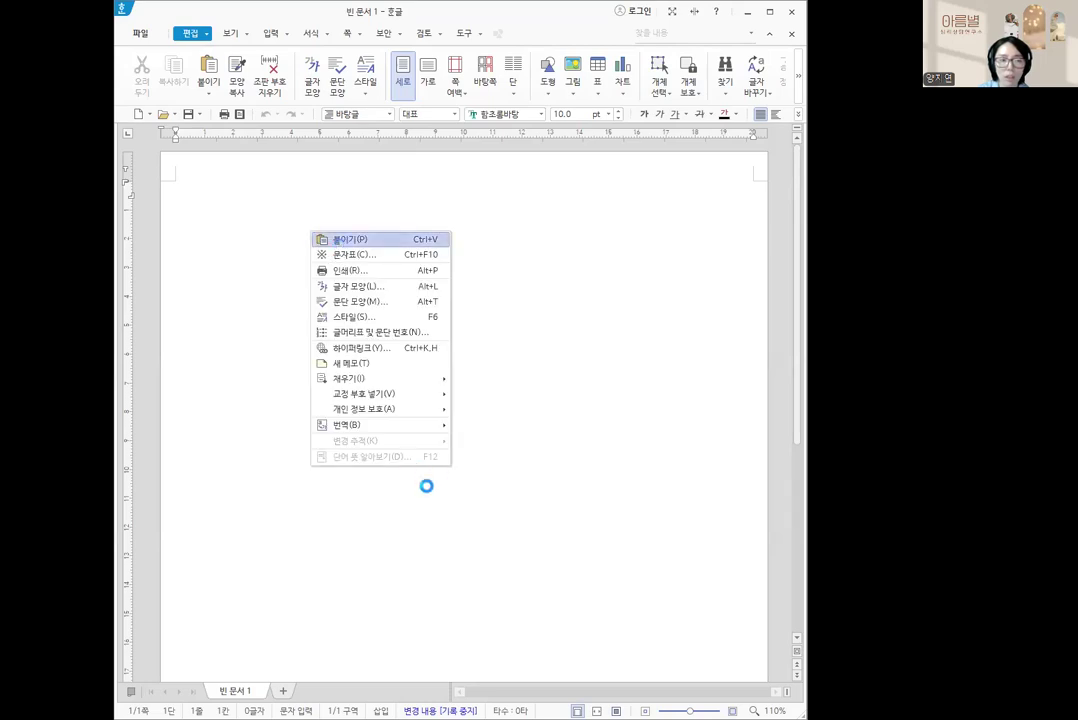
left_click(443, 400)
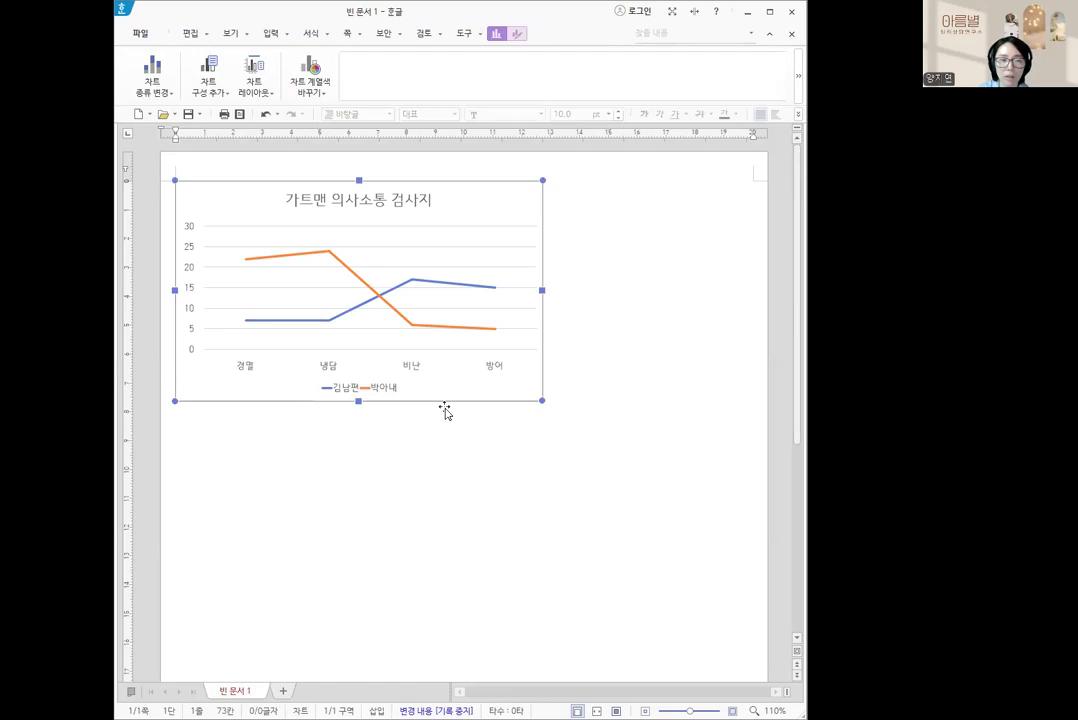
- Turn on 글자처럼 취급 (treat as character) in the pasted chart's object properties
right_click(481, 395)
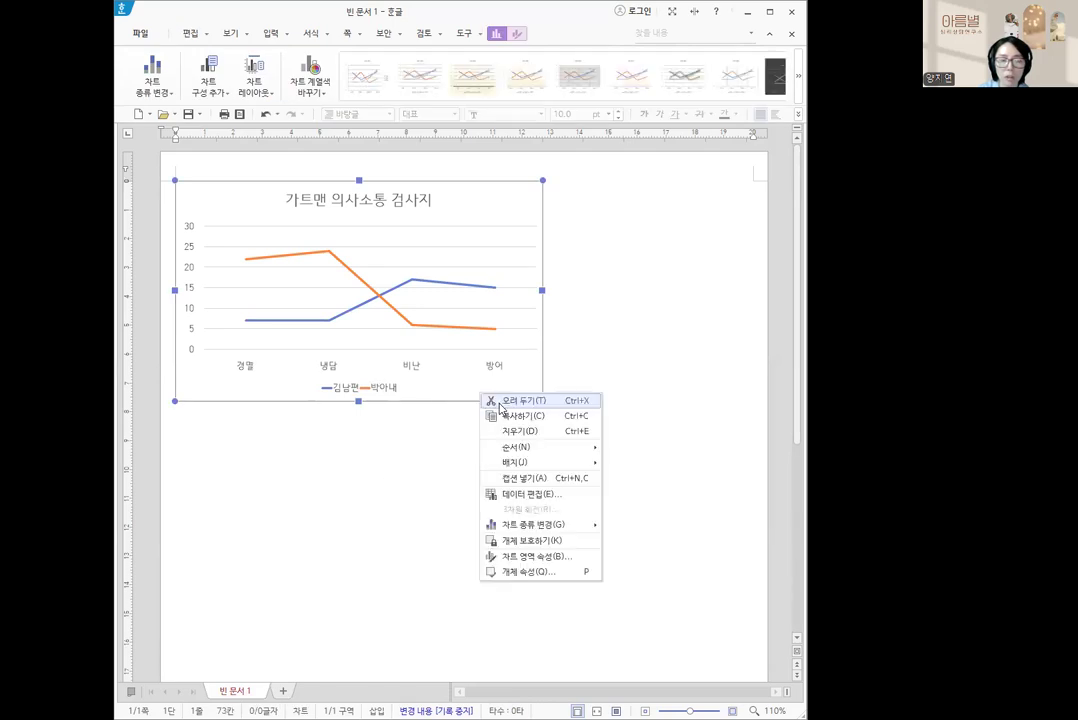
left_click(527, 573)
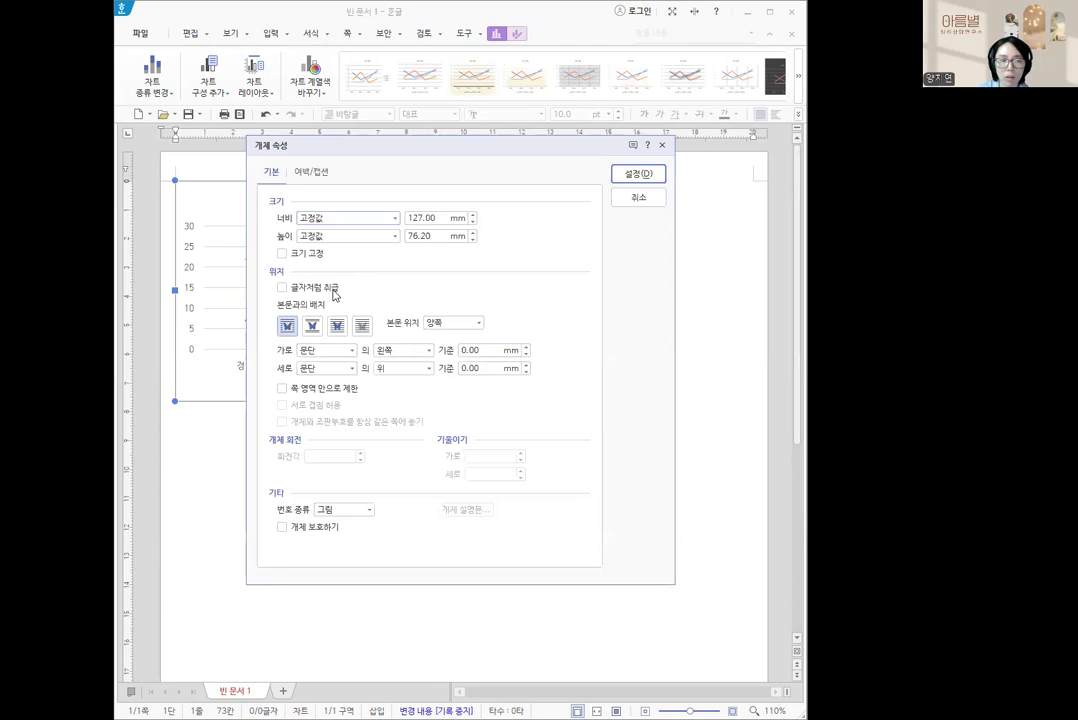
left_click(330, 288)
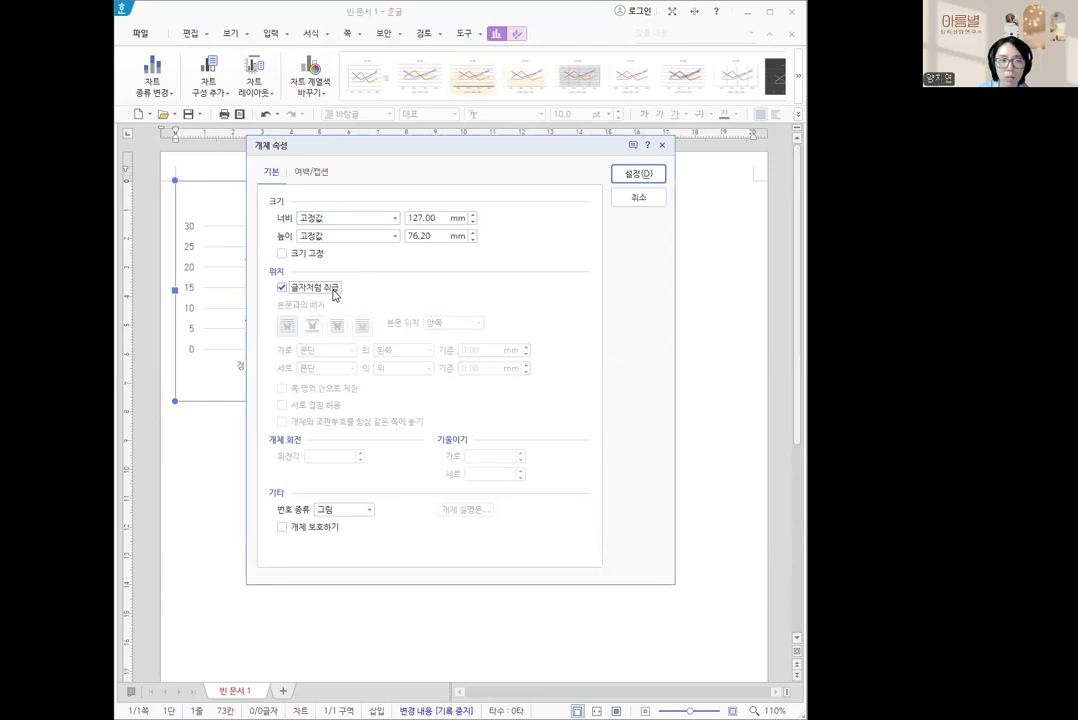
left_click(645, 178)
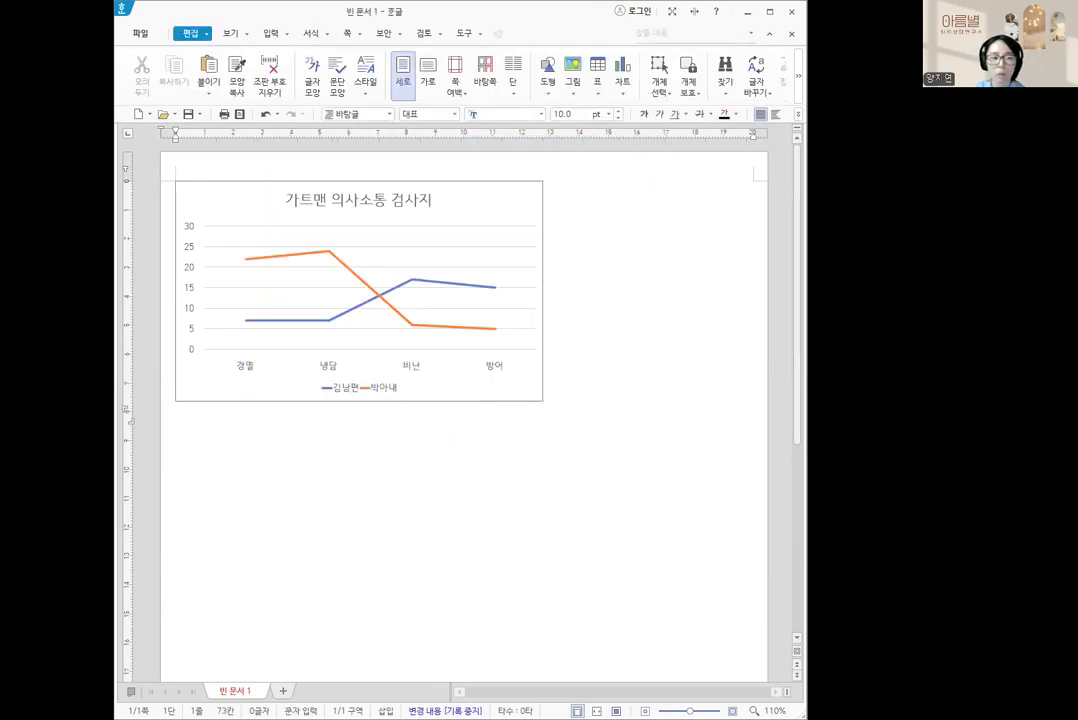
- Center the chart horizontally on the page
key("Left")
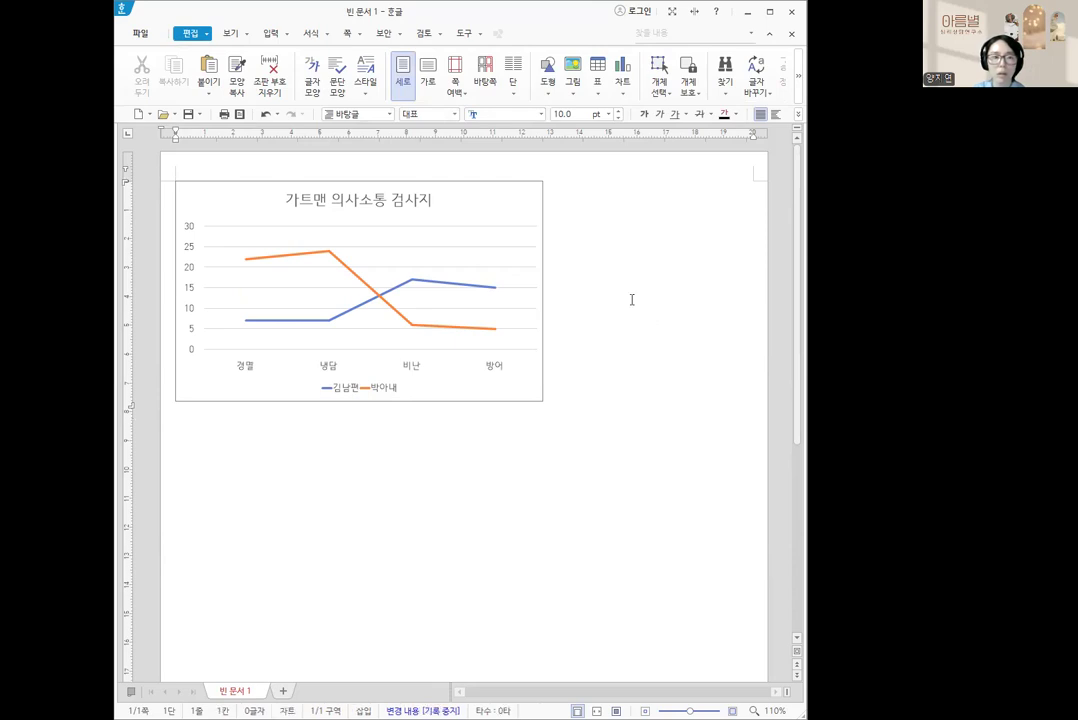
left_click(798, 115)
left_click(770, 131)
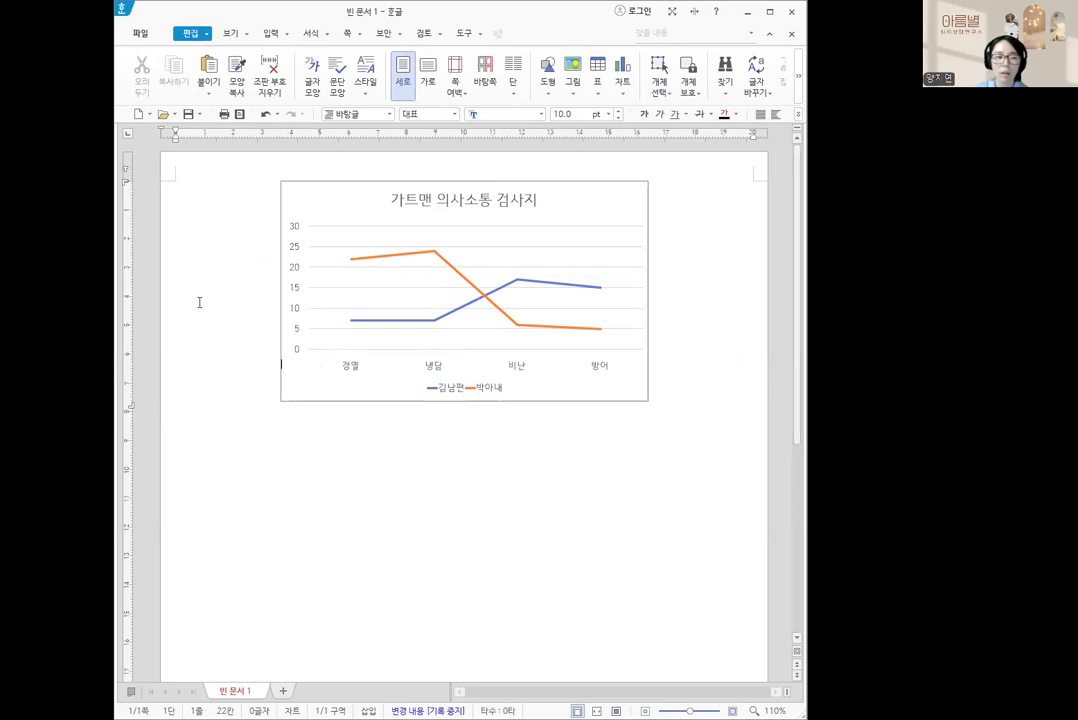
- Add the heading 가트맨의 의사소통 검사지 결과 above the chart, with a blank line between them
key("Return")
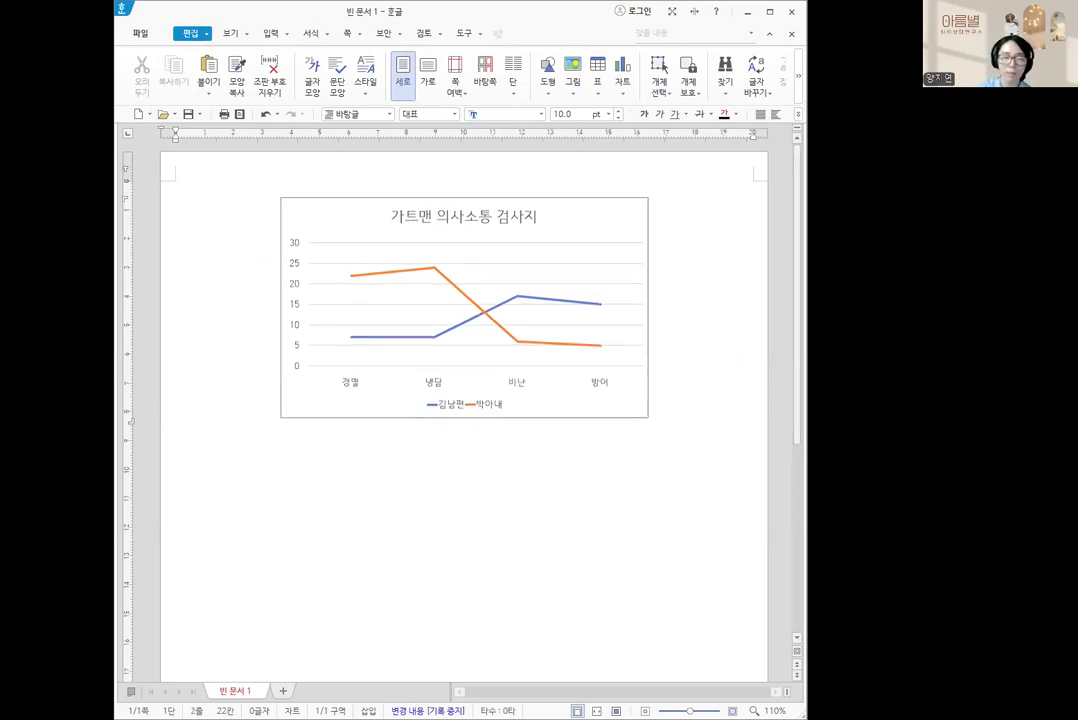
key("Up")
type("가트")
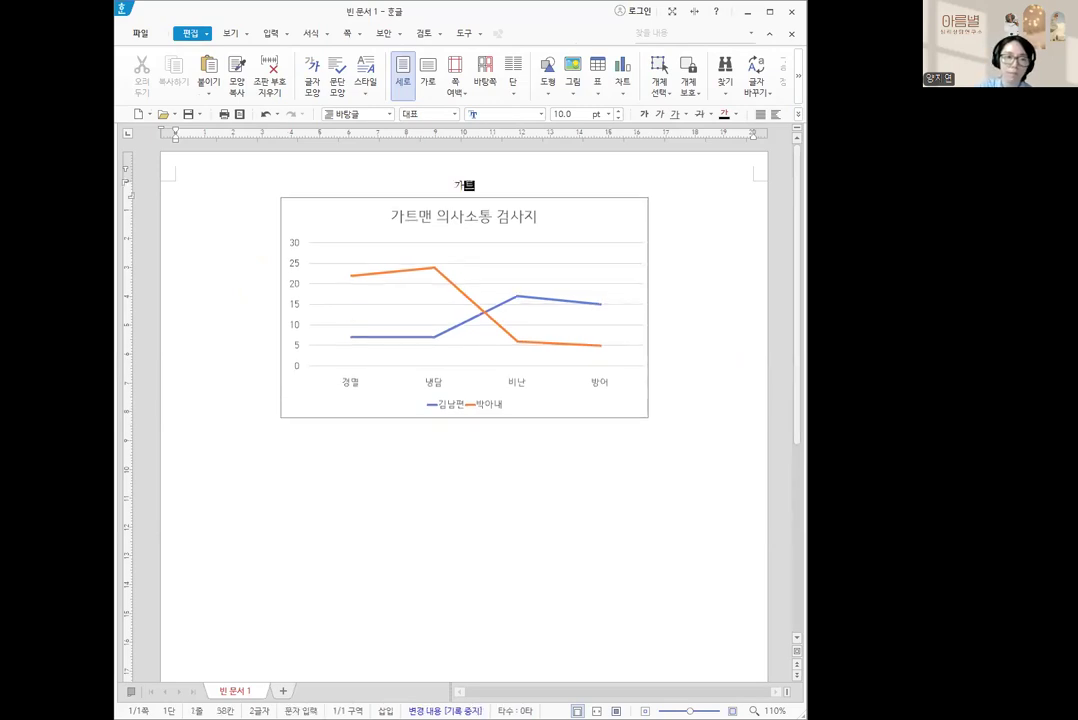
type("맨의 의사소")
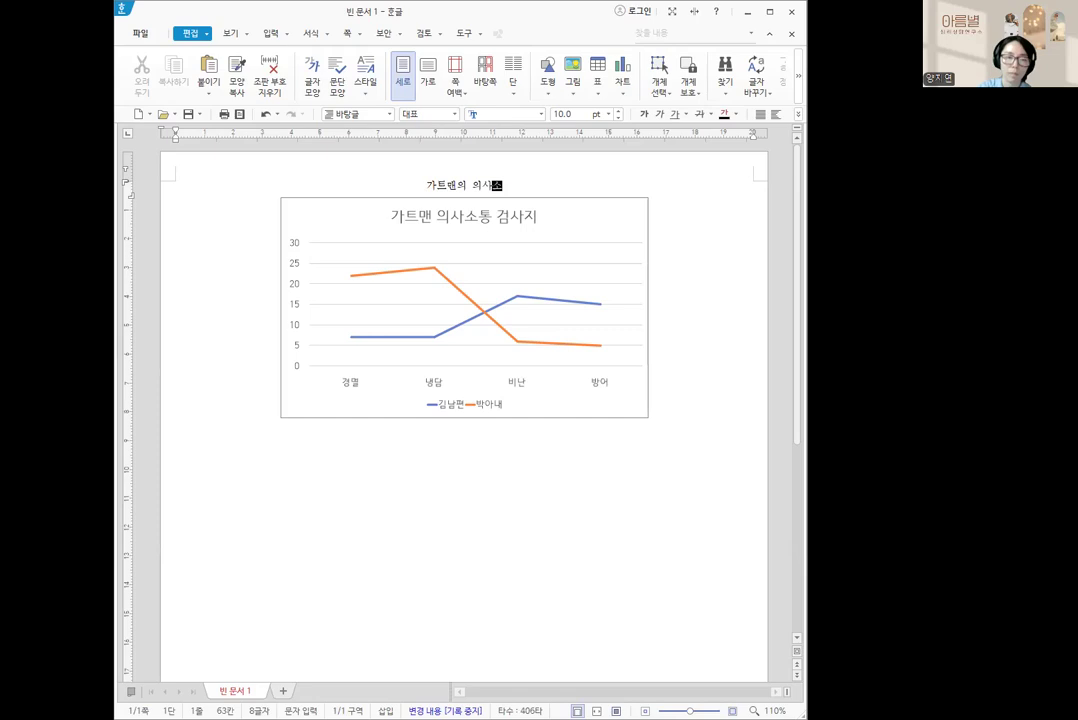
type("통 검사지")
key("Return")
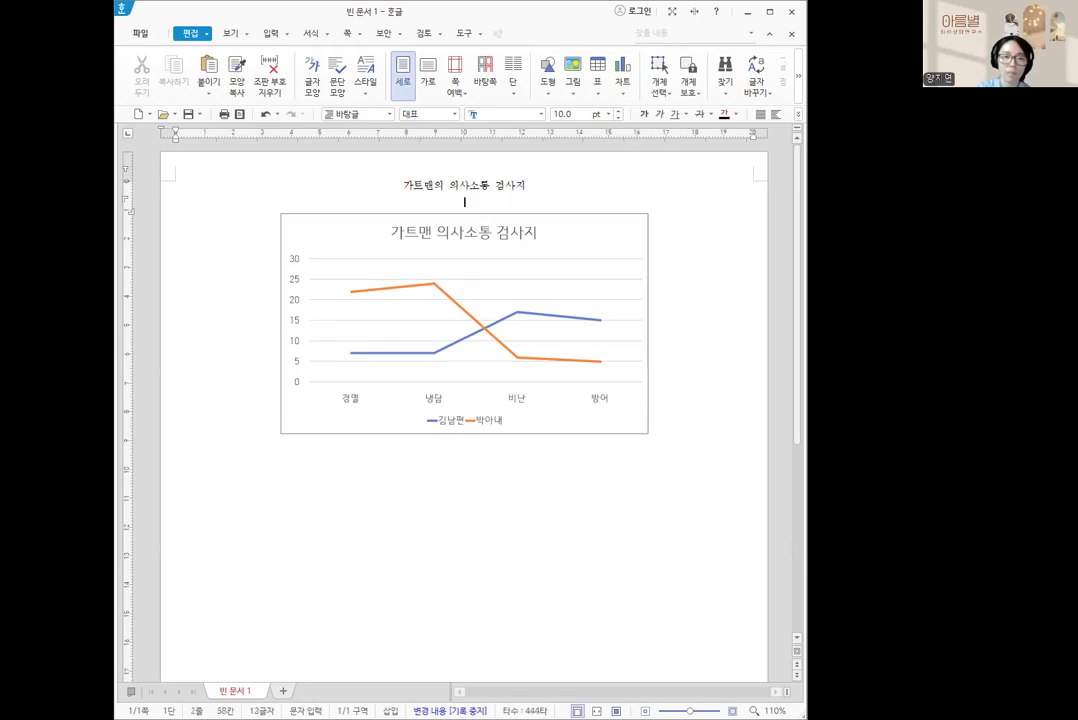
key("BackSpace")
type("검사지 결과")
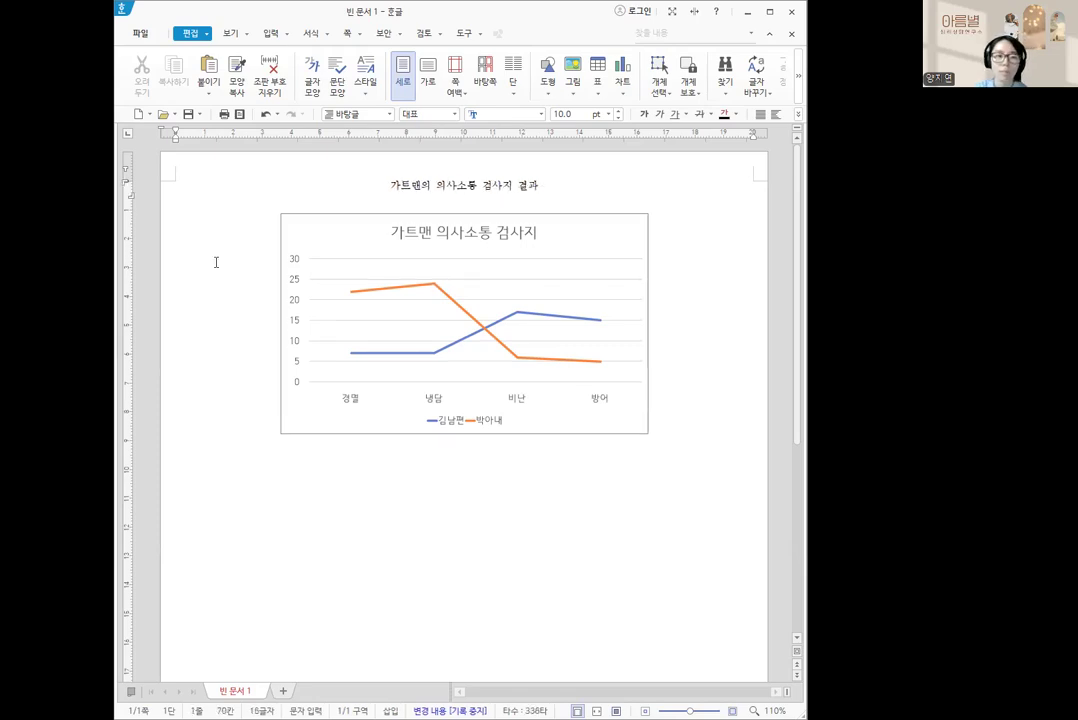
- Set the font size of the heading above the chart to 15 pt
left_click_drag(389, 186, 540, 187)
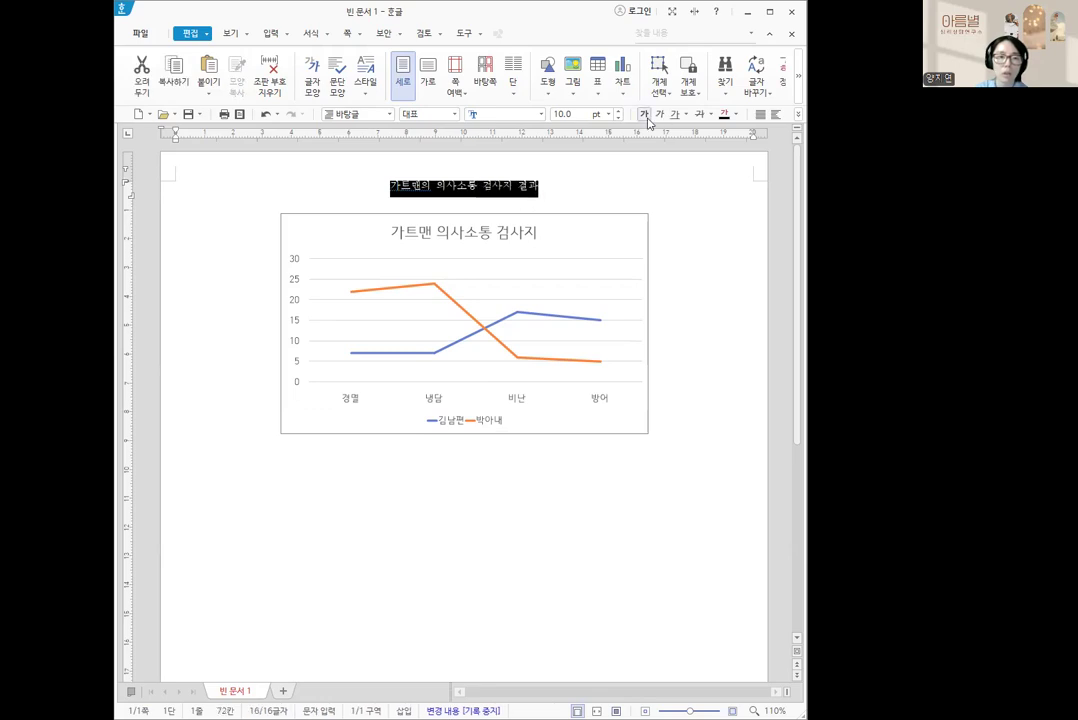
left_click(563, 114)
type("15")
key("Return")
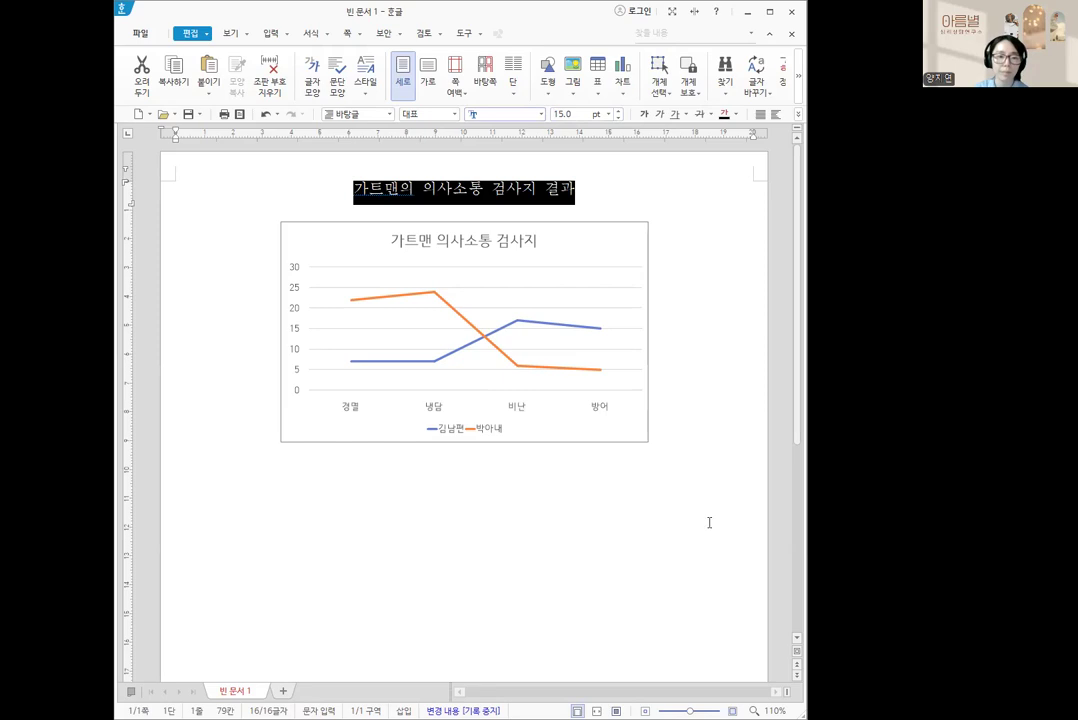
left_click(709, 522)
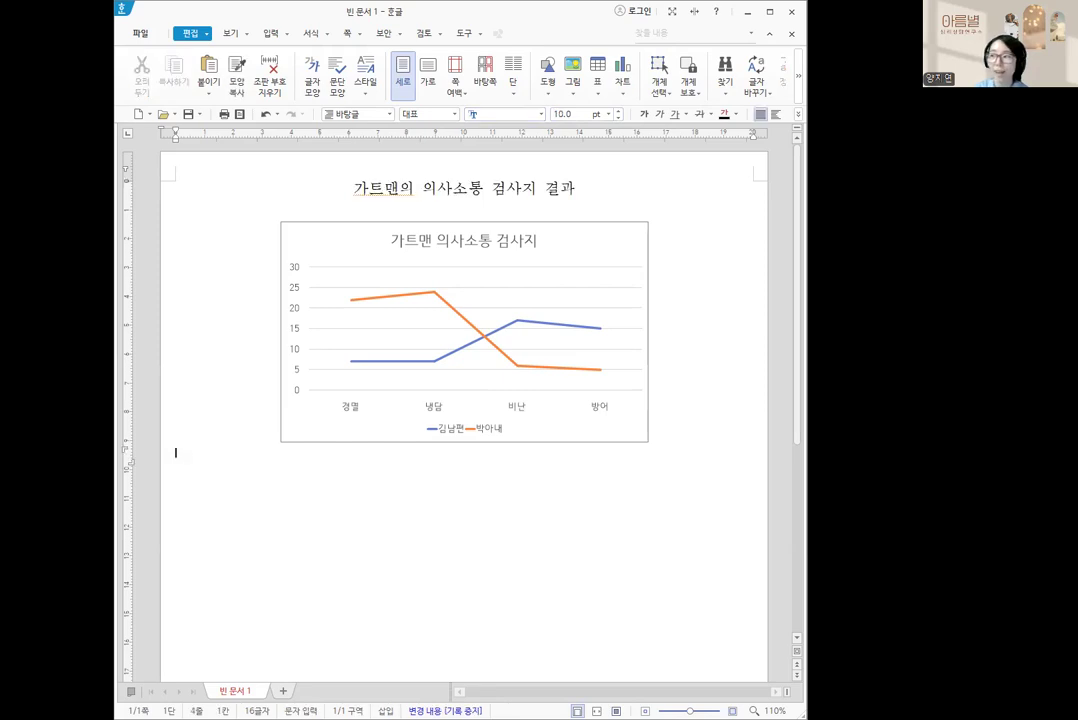